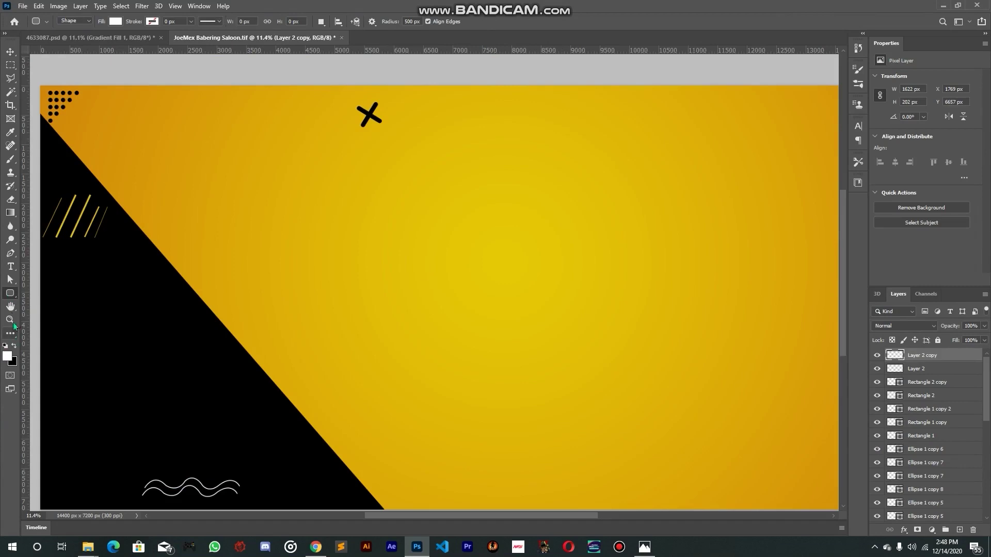
Draw a white rounded square about 4134 px wide with a 500 px corner radius near the middle of the banner
click(54, 303)
click(403, 20)
drag(305, 172, 565, 415)
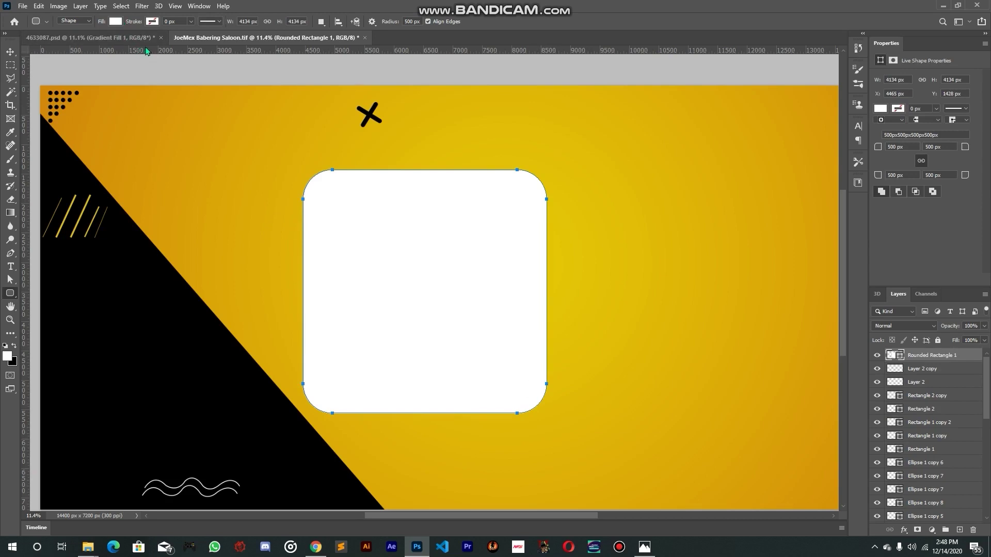
Shrink the white rounded square to about 2308 px and place it in the banner's upper left, beside the black diagonal area
click(10, 51)
scroll(382, 258, down, 2)
drag(383, 258, 326, 231)
drag(434, 249, 287, 225)
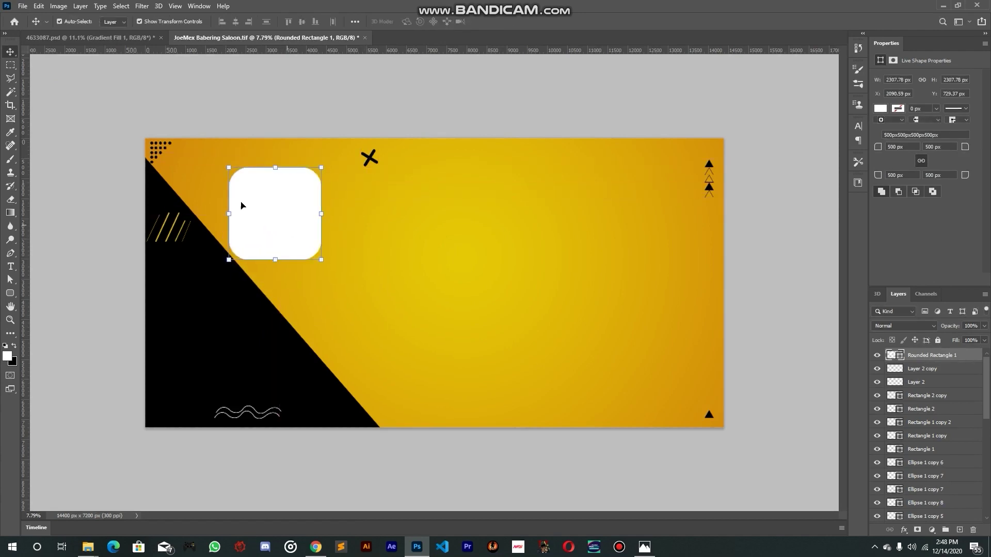
Rotate the white rounded square into a diamond as in 4633087.psd and place it against the edge of the black area
click(96, 39)
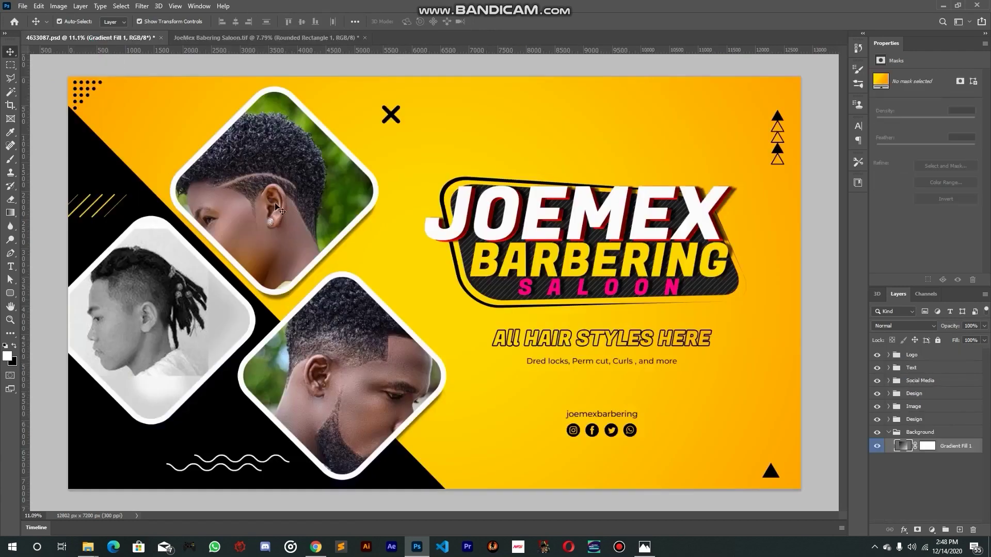
scroll(360, 285, down, 1)
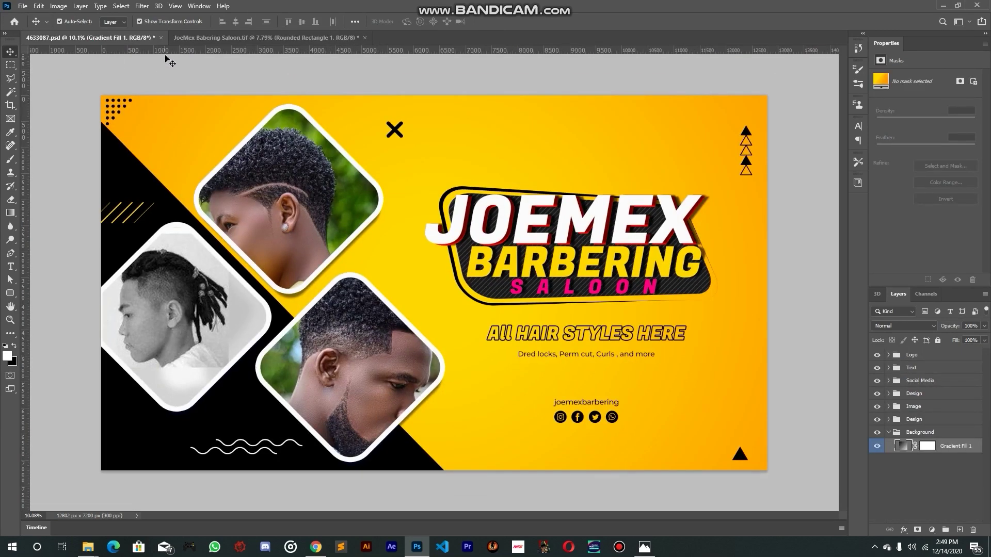
click(194, 38)
drag(323, 166, 373, 242)
drag(297, 215, 284, 212)
key(Return)
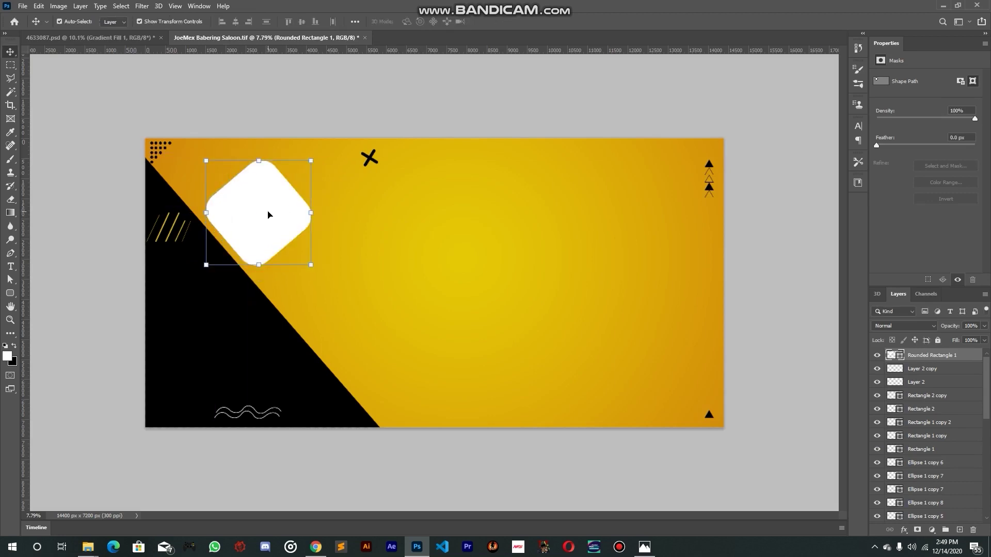
Duplicate the diamond twice, onto the black area and across its diagonal edge, and lower the original slightly
drag(263, 207, 210, 309)
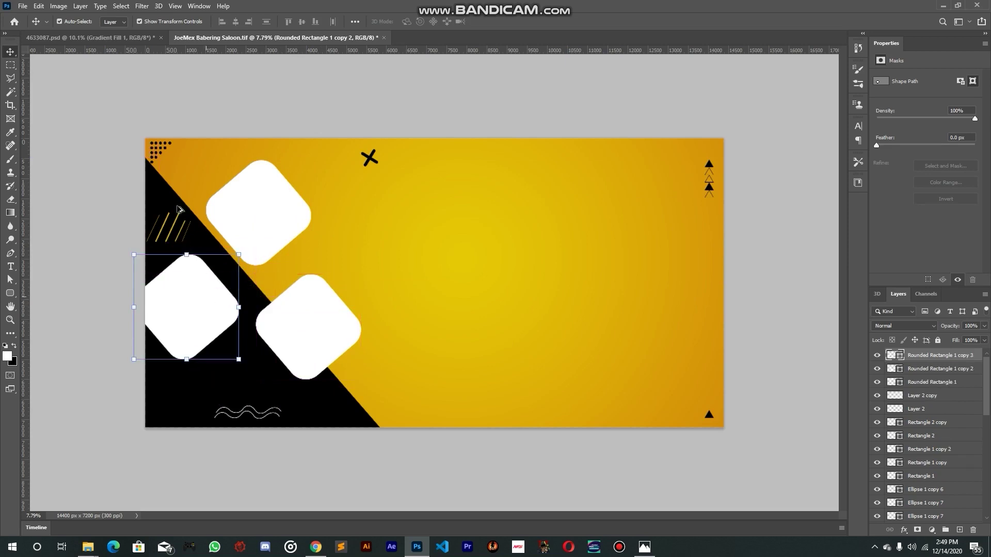
click(118, 39)
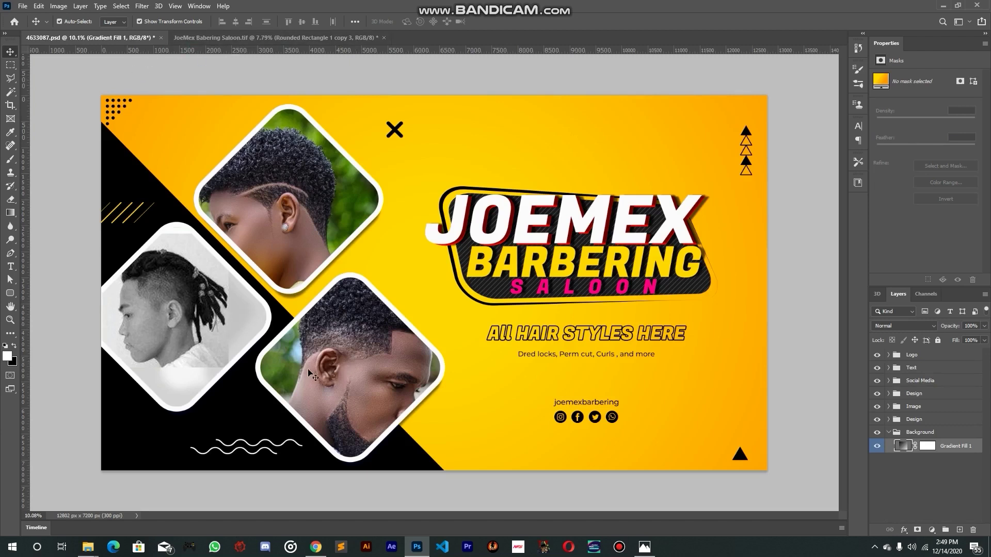
click(256, 45)
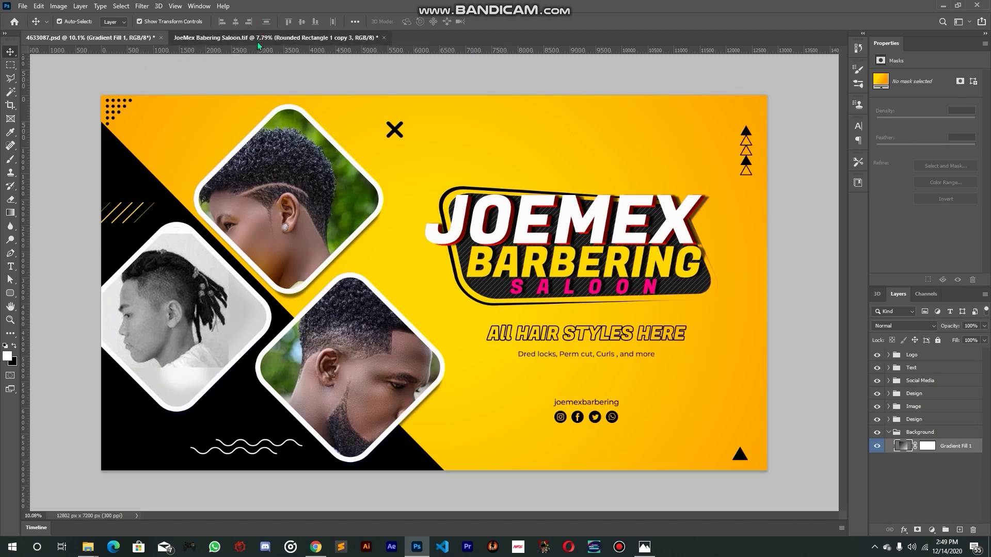
drag(273, 216, 283, 230)
Select all three white diamonds and scale them up together to about 109.7%
shift+click(197, 304)
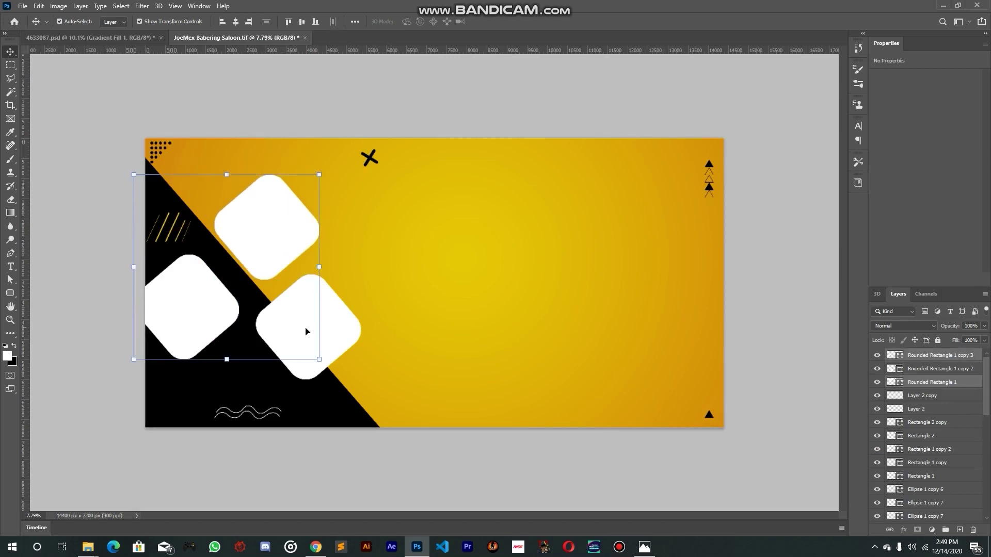
shift+click(348, 329)
drag(364, 277, 386, 274)
key(Return)
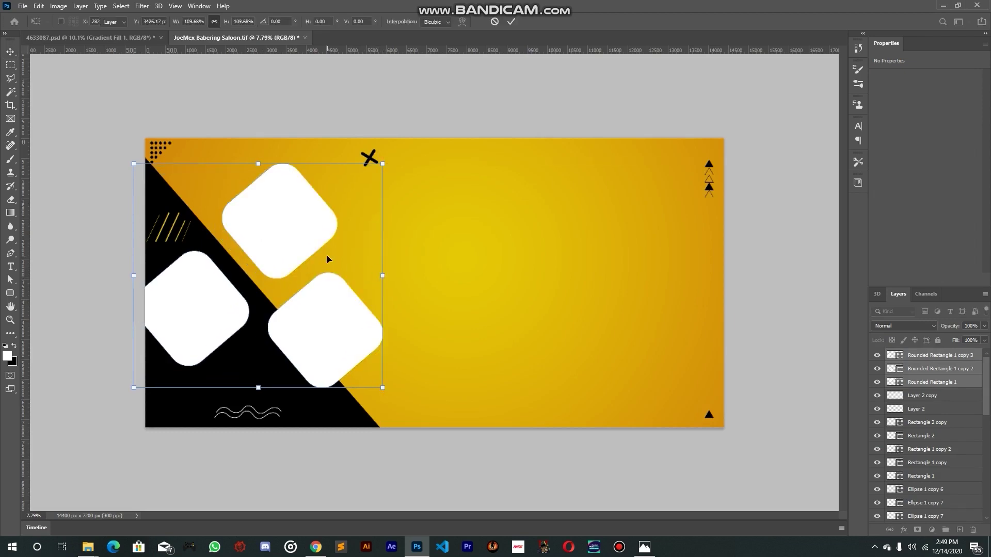
Reposition the three diamonds individually so they are spaced along the black diagonal edge
click(444, 230)
drag(195, 294, 196, 284)
mouse_move(279, 210)
mouse_down()
mouse_move(275, 223)
mouse_move(274, 215)
mouse_up()
drag(338, 330, 321, 339)
click(499, 221)
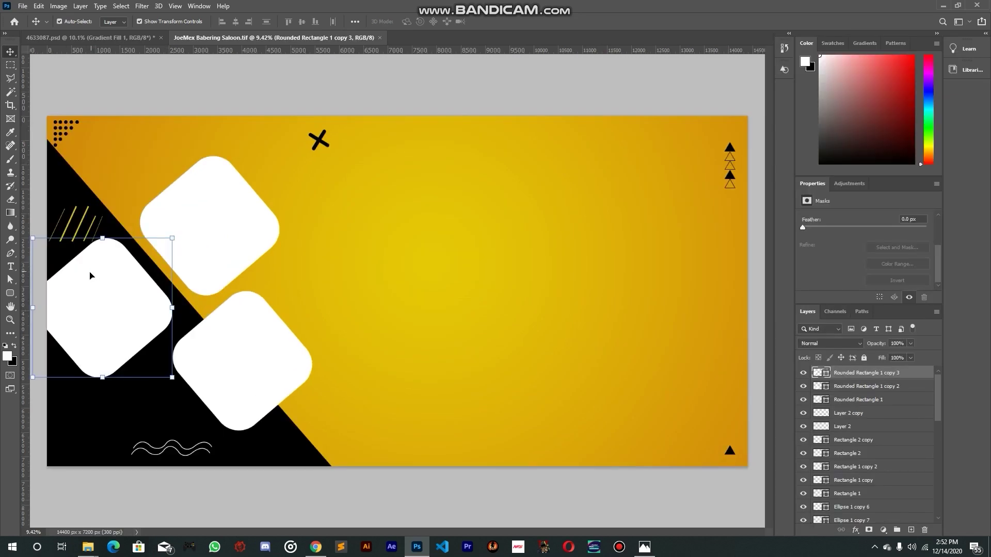
Change the fill of the leftmost diamond, on the black area, to black
click(11, 294)
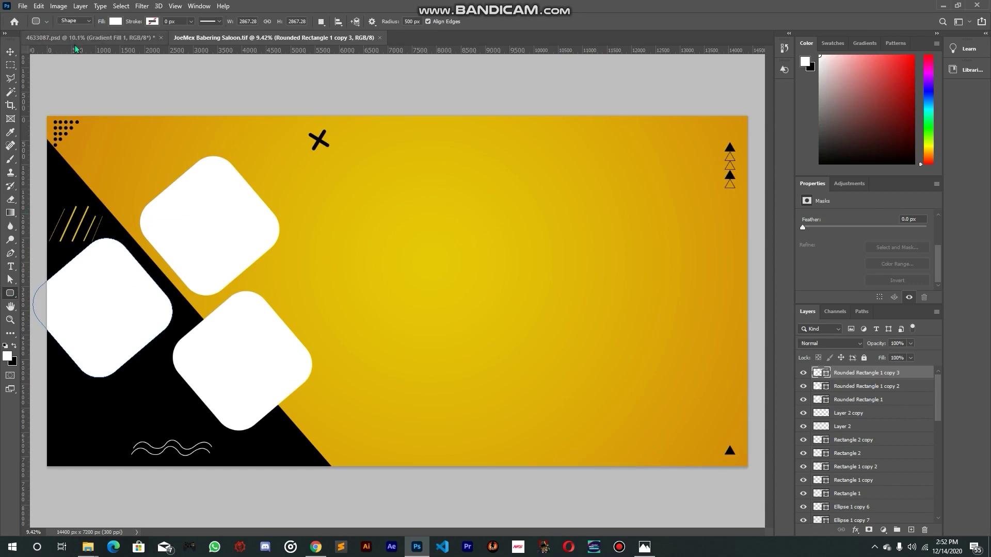
click(115, 22)
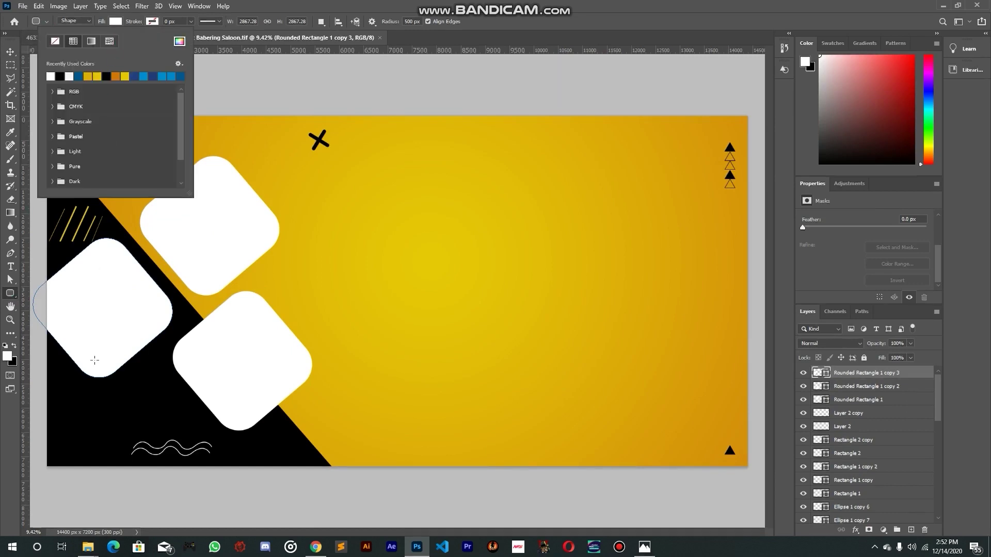
click(60, 76)
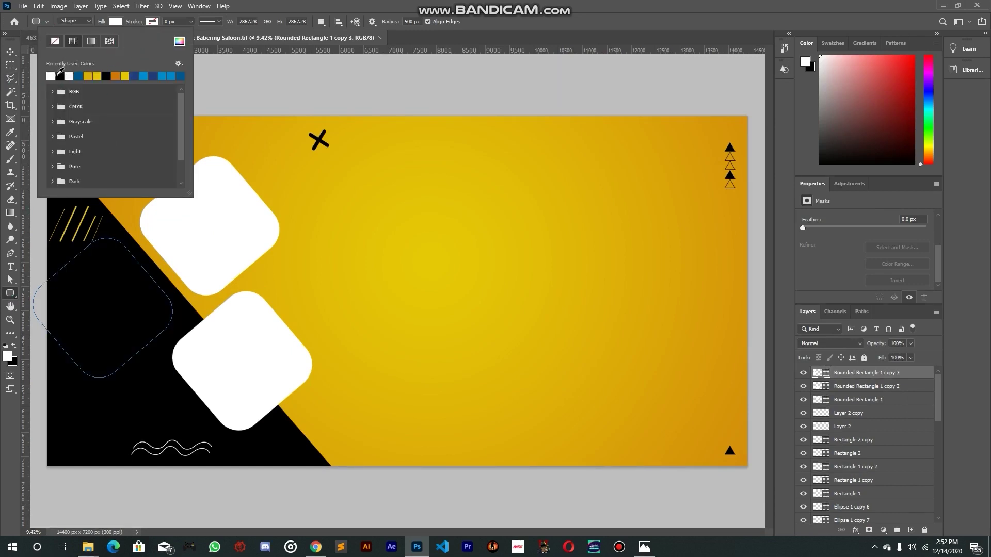
click(181, 43)
drag(482, 254, 404, 223)
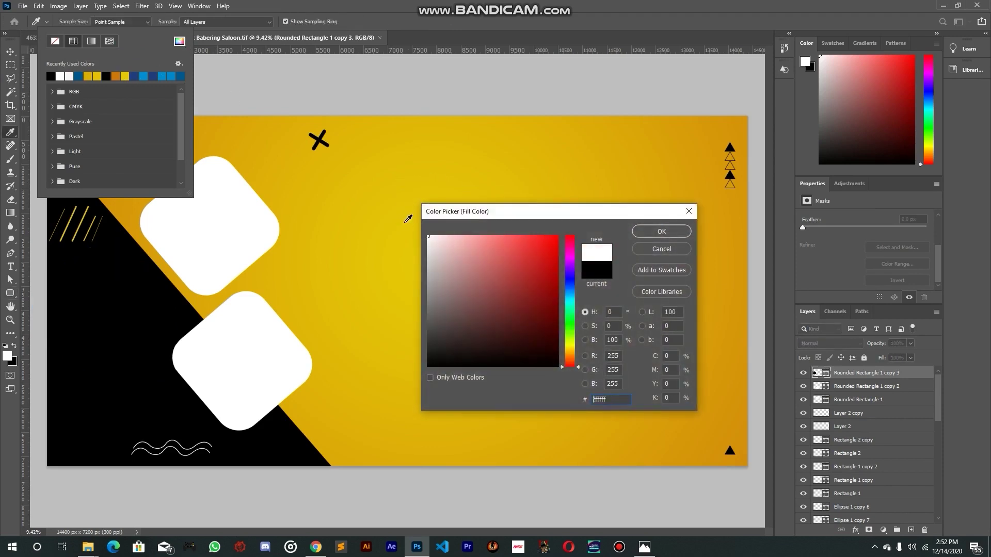
click(666, 233)
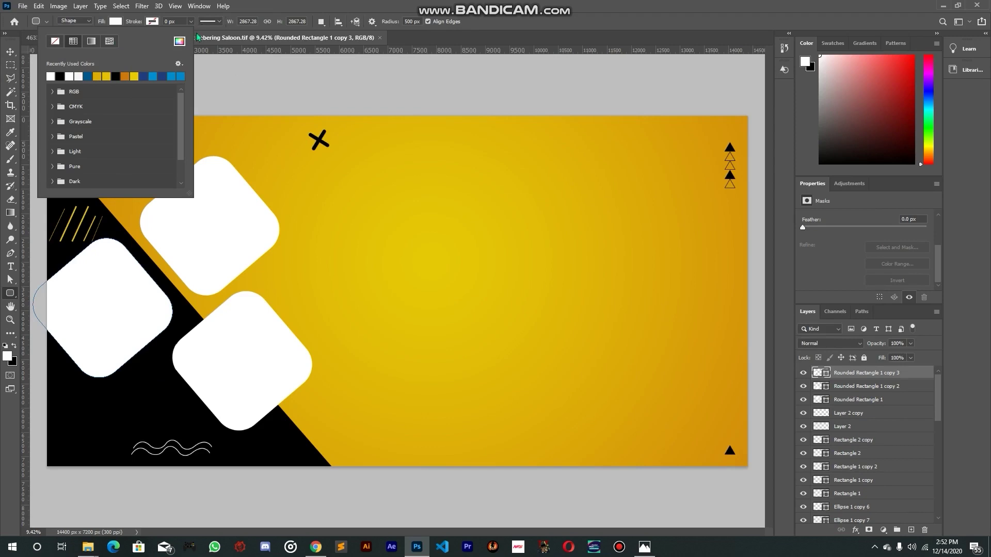
click(115, 23)
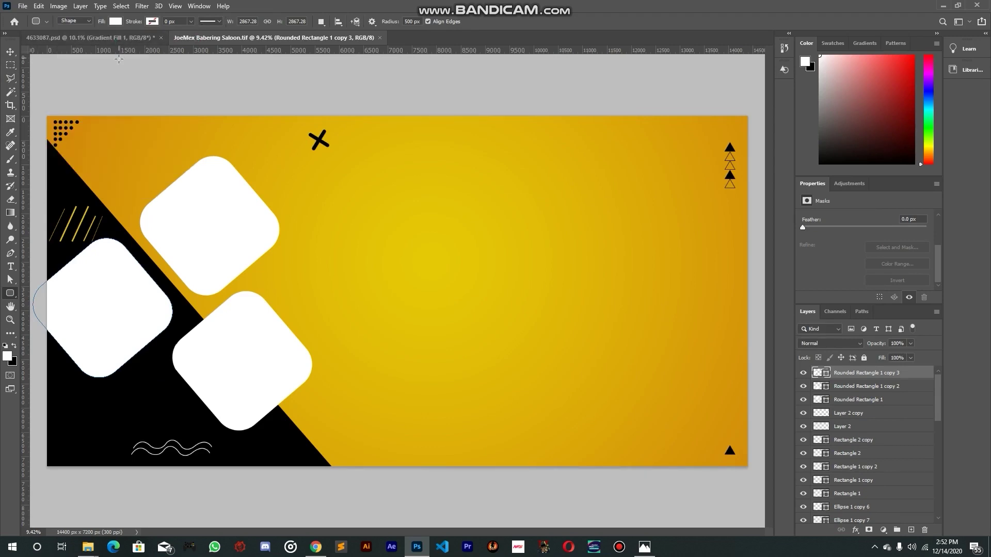
click(116, 23)
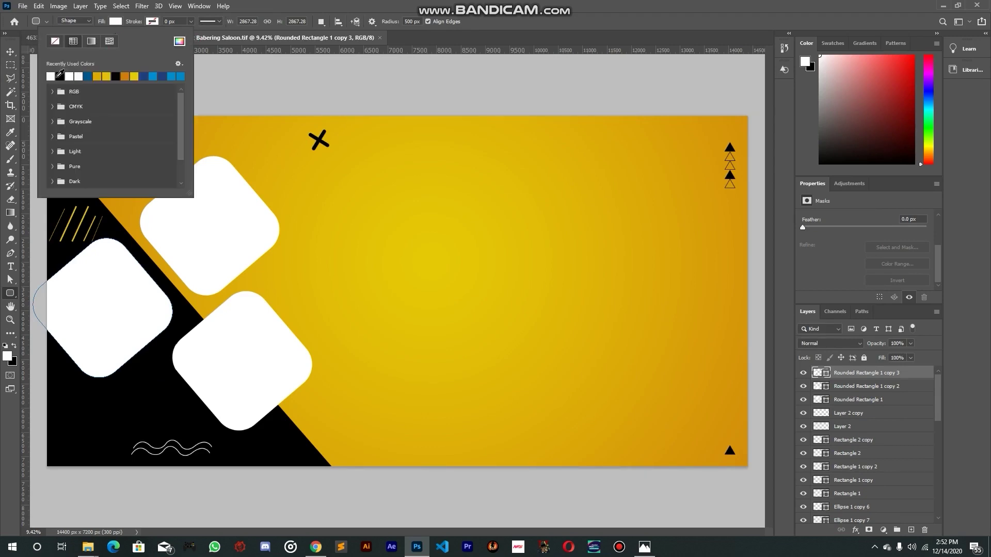
click(60, 76)
Give the leftmost diamond a white stroke 65 px wide
click(151, 21)
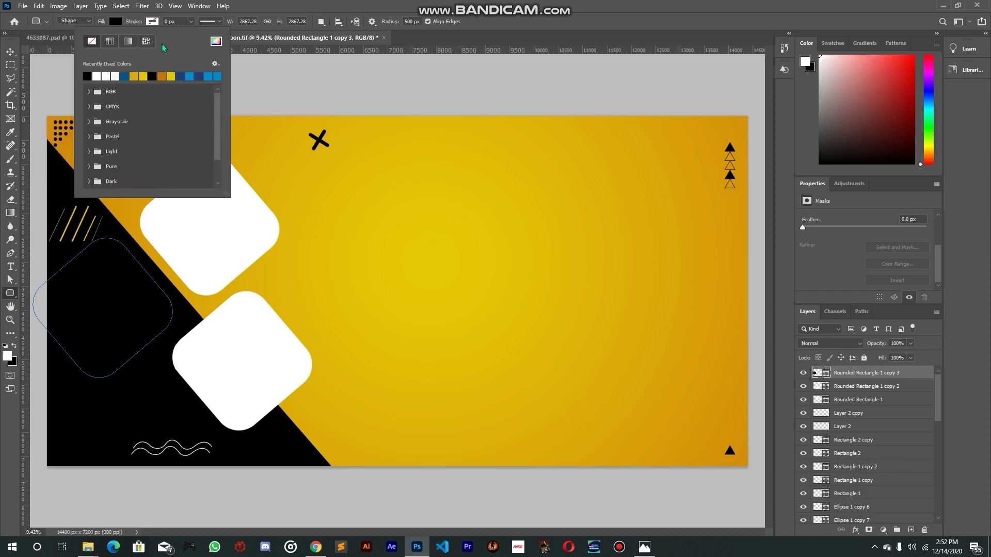
click(100, 77)
click(191, 21)
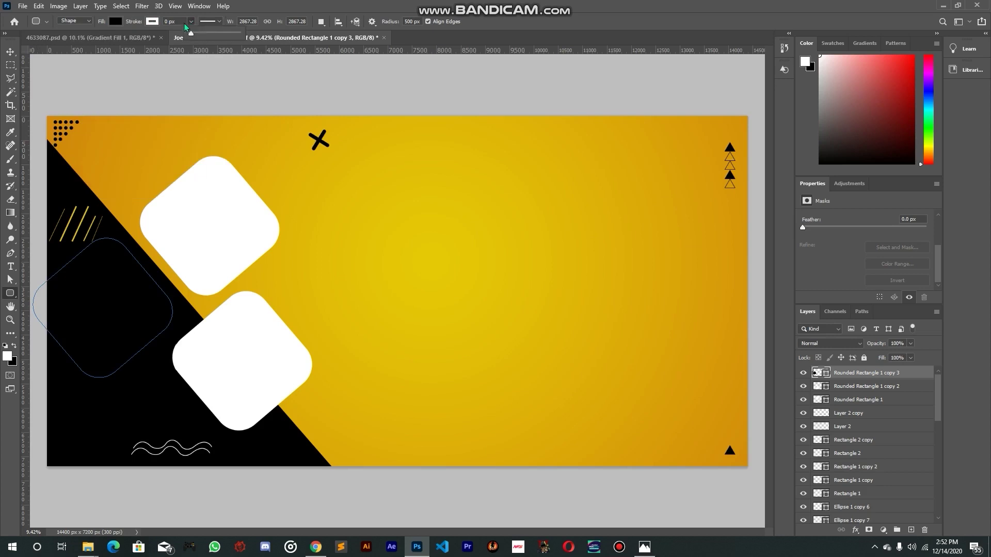
drag(198, 34, 209, 36)
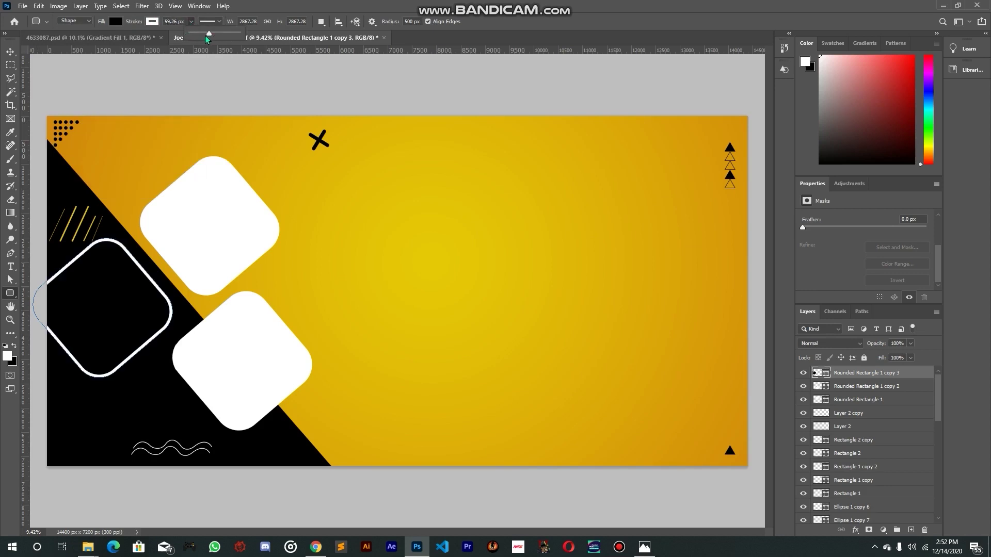
click(176, 21)
drag(164, 23, 213, 28)
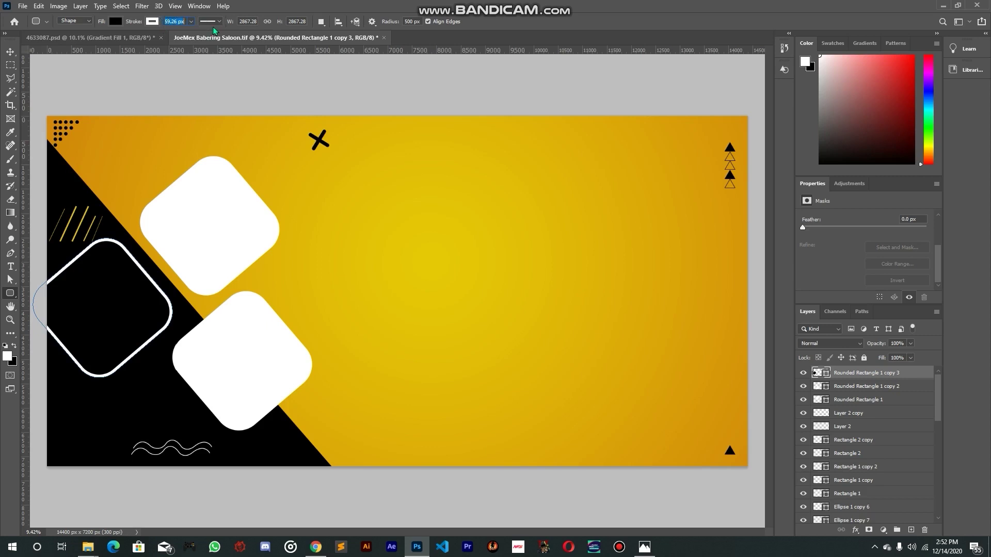
text(65)
Select the upper diamond and change its fill to black
click(10, 51)
click(210, 195)
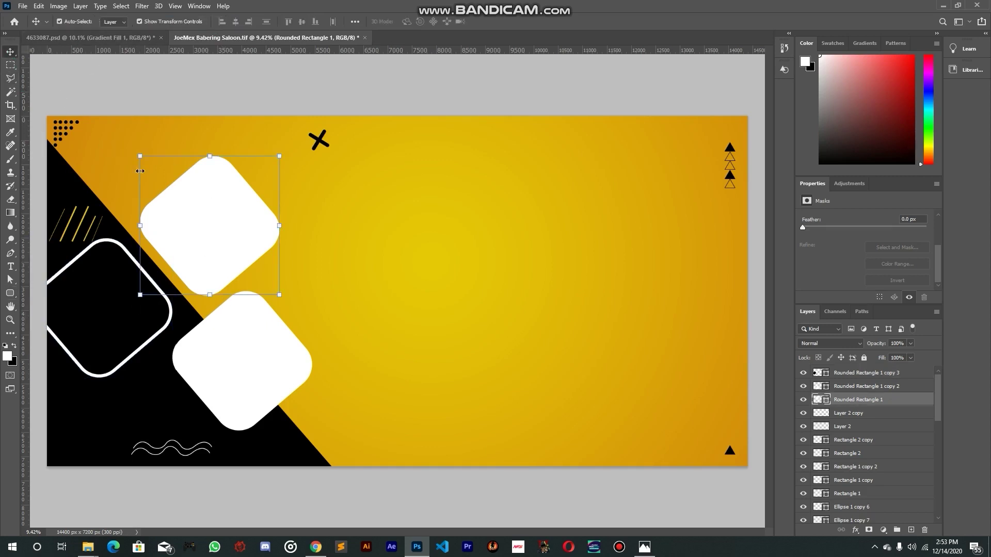
click(11, 293)
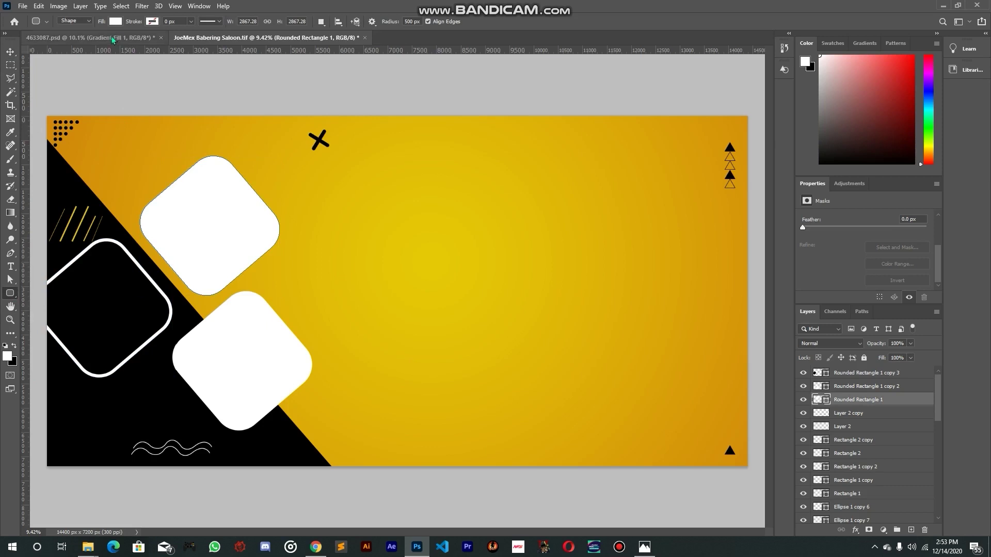
click(116, 21)
click(61, 76)
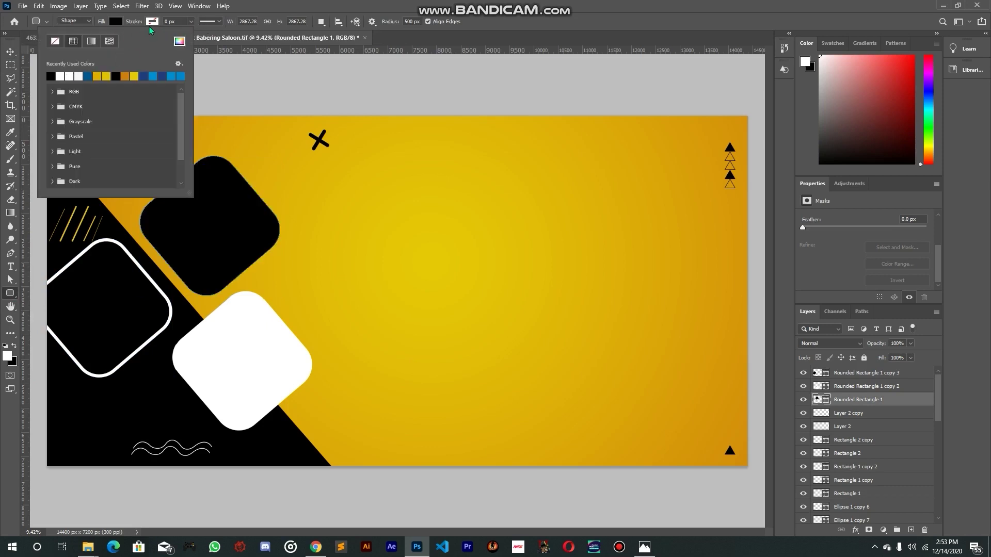
Give the upper diamond a white stroke 65 px wide
click(152, 22)
click(98, 76)
click(176, 23)
drag(175, 19, 162, 25)
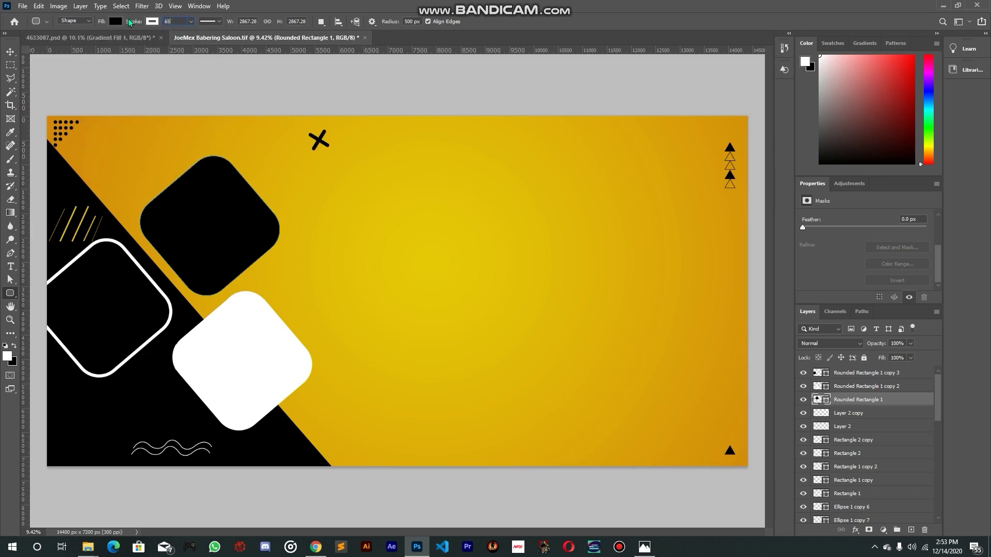
text(65)
key(Return)
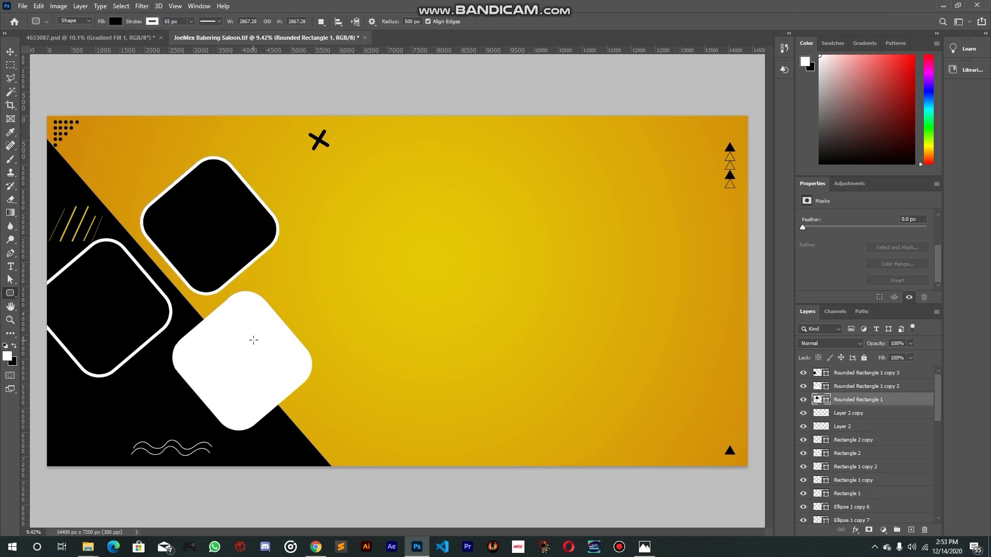
Select the lower diamond's layer, Rounded Rectangle 1 copy 2, and give it a white 65 px stroke
click(803, 400)
click(803, 400)
click(818, 387)
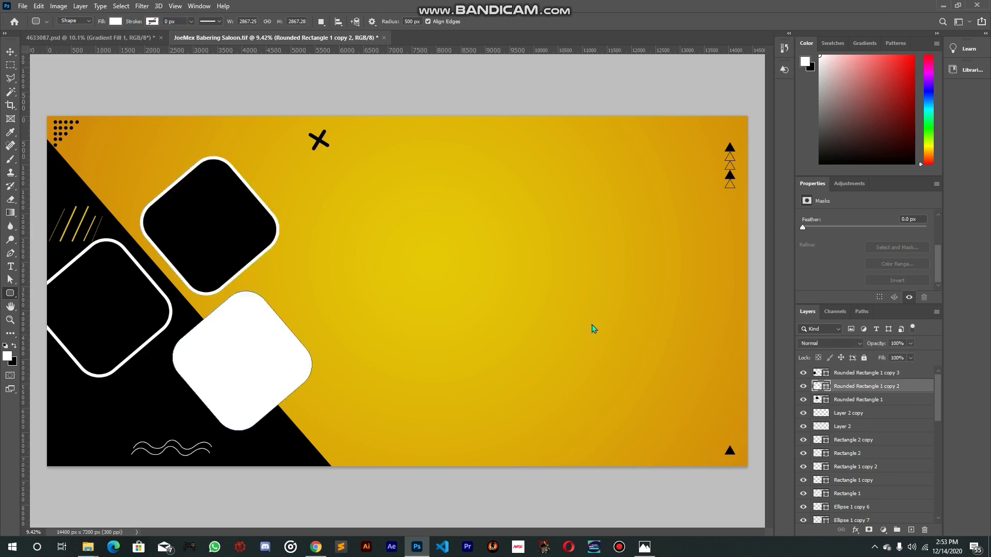
click(153, 21)
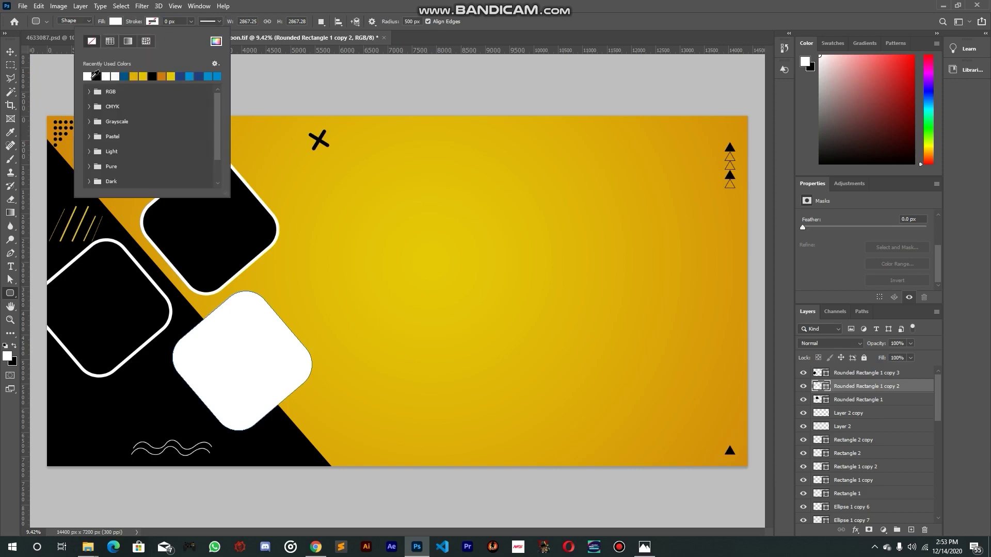
click(179, 23)
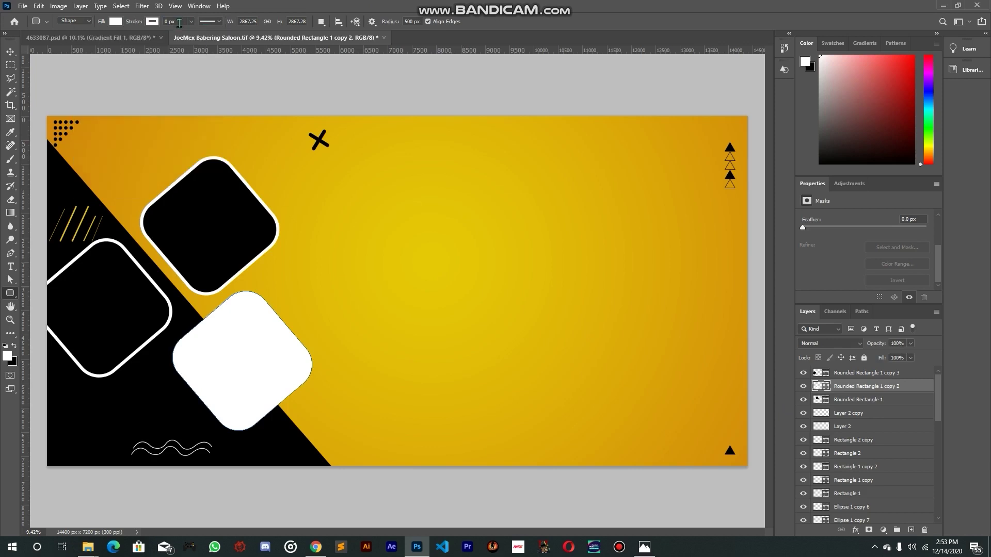
drag(181, 19, 152, 18)
text(6)
Change the lower diamond's fill to black, deselect it and save the document
click(116, 23)
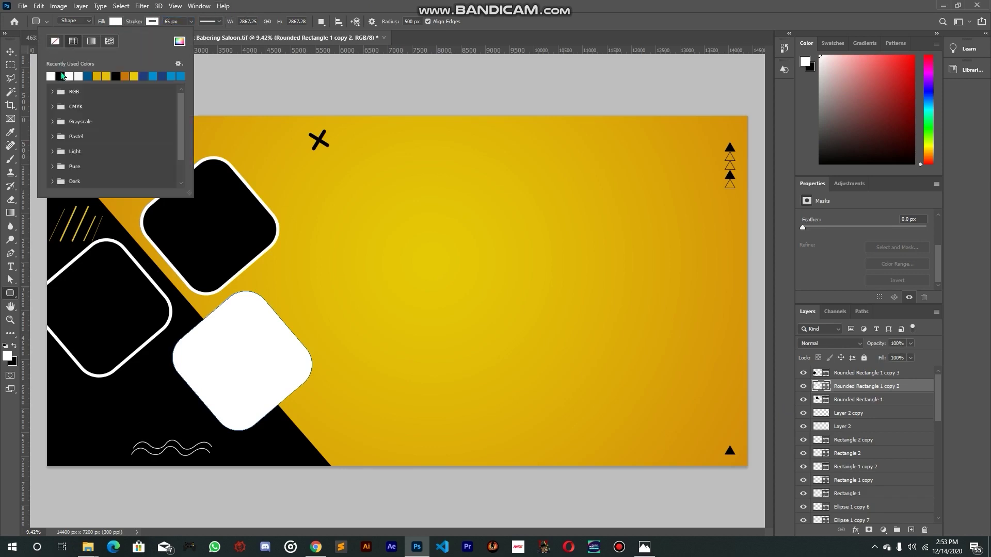
click(61, 76)
click(11, 52)
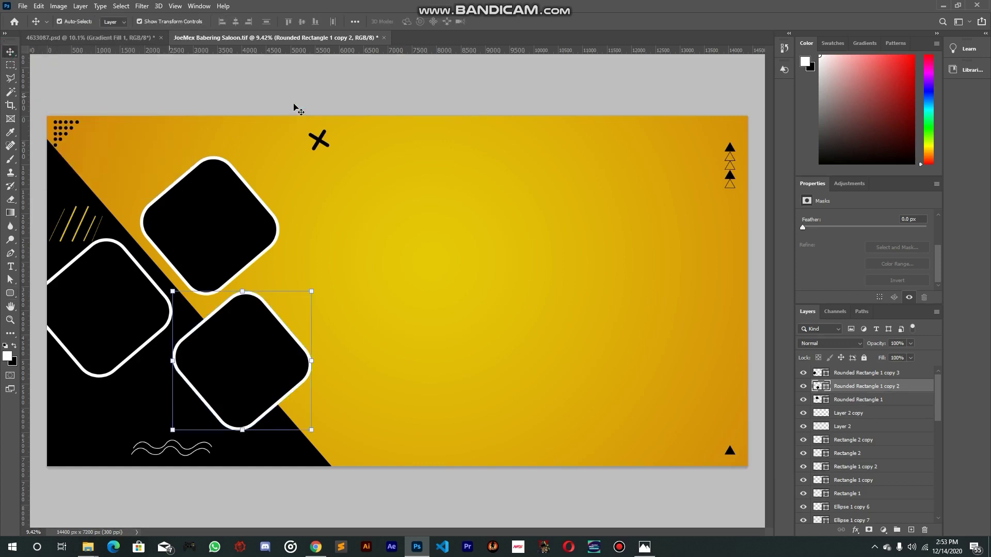
click(341, 302)
scroll(340, 303, down, 2)
scroll(314, 301, up, 2)
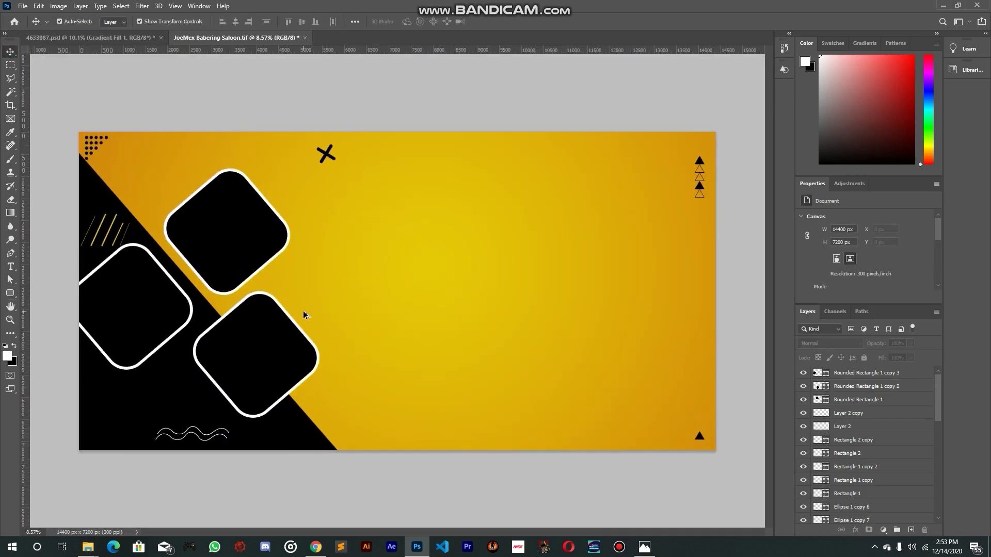
key(ctrl+s)
Place the desktop photo starting 7b1d0250 above the upper diamond's layer, scaled to about 125% and positioned over the diamond
click(254, 238)
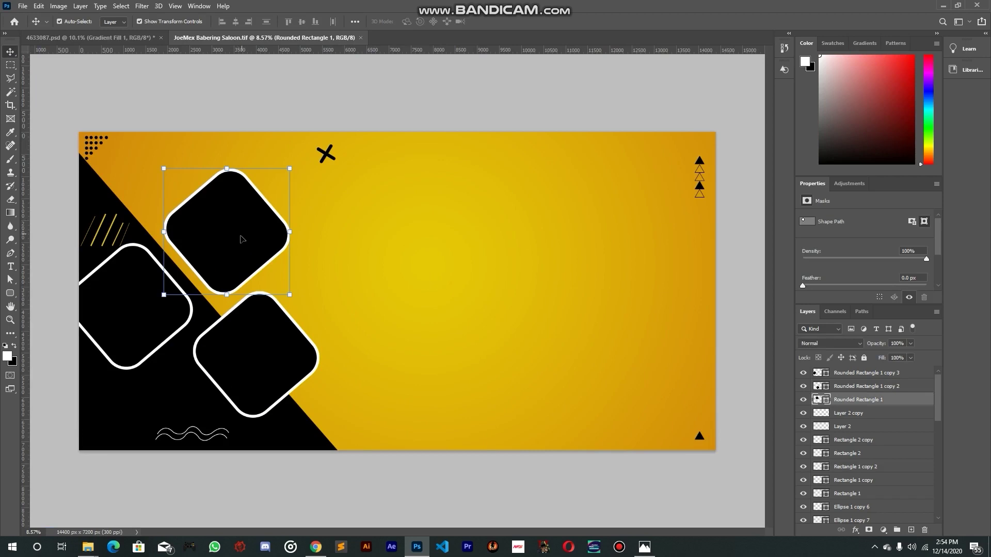
click(942, 6)
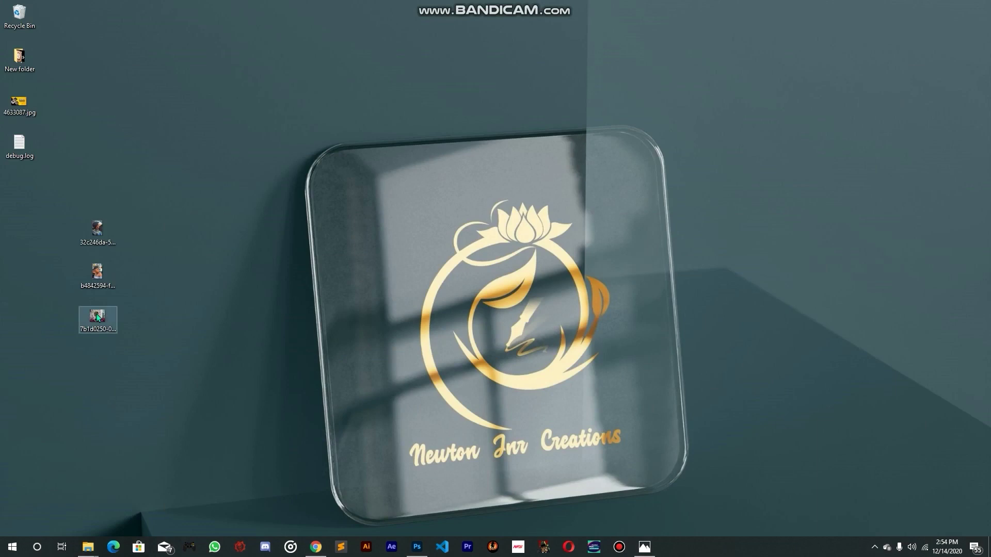
drag(97, 320, 327, 233)
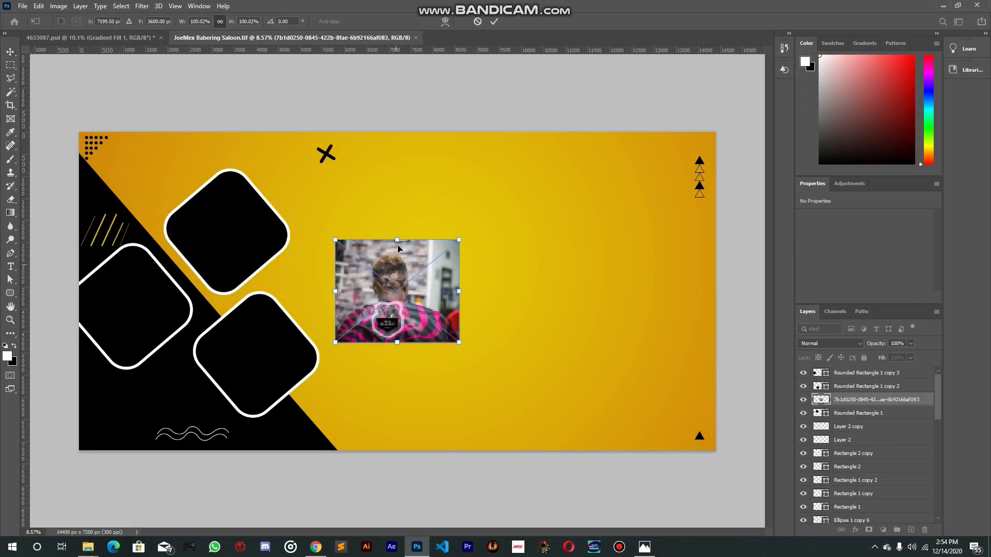
drag(398, 239, 396, 214)
drag(423, 269, 256, 225)
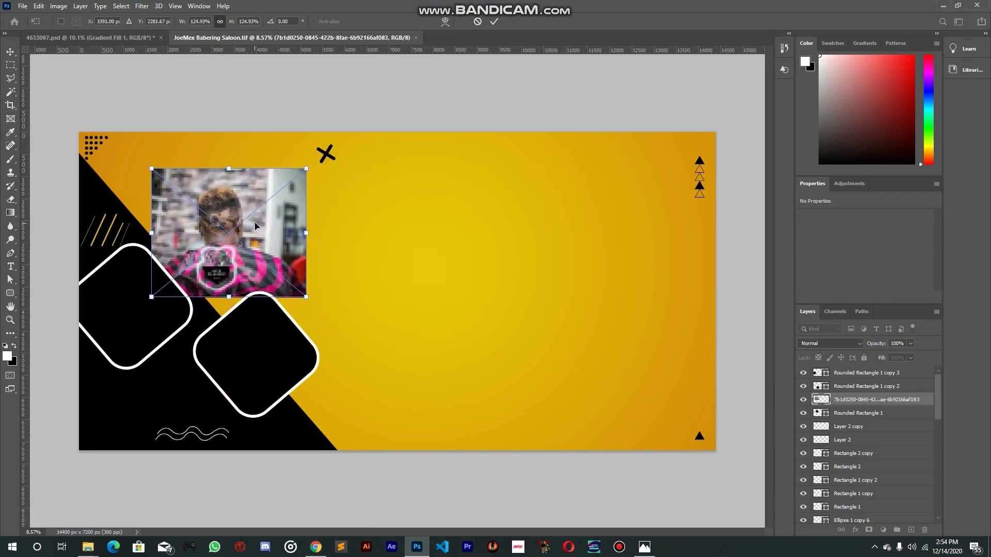
click(493, 22)
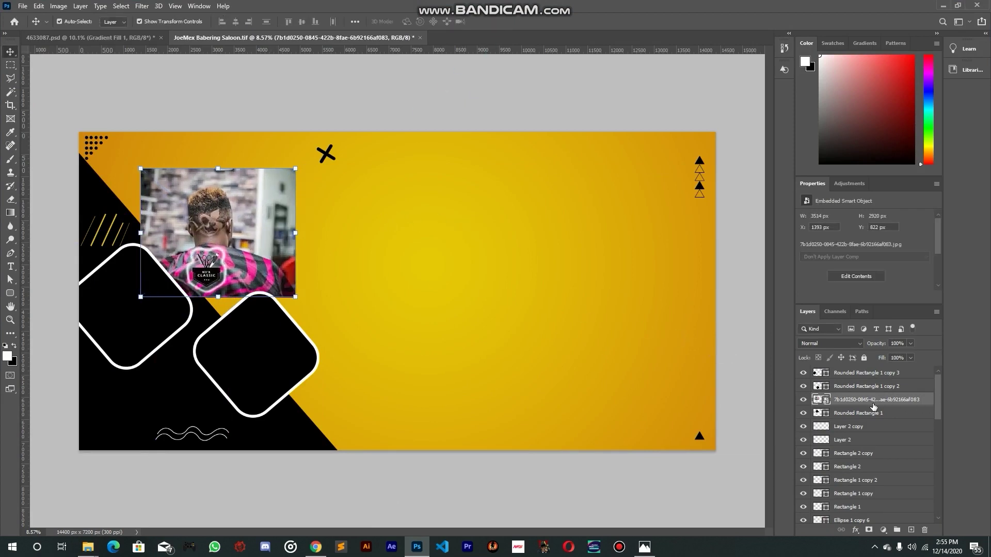
Clip the placed photo to the upper diamond with a clipping mask and shift it right to center the head
right_click(889, 403)
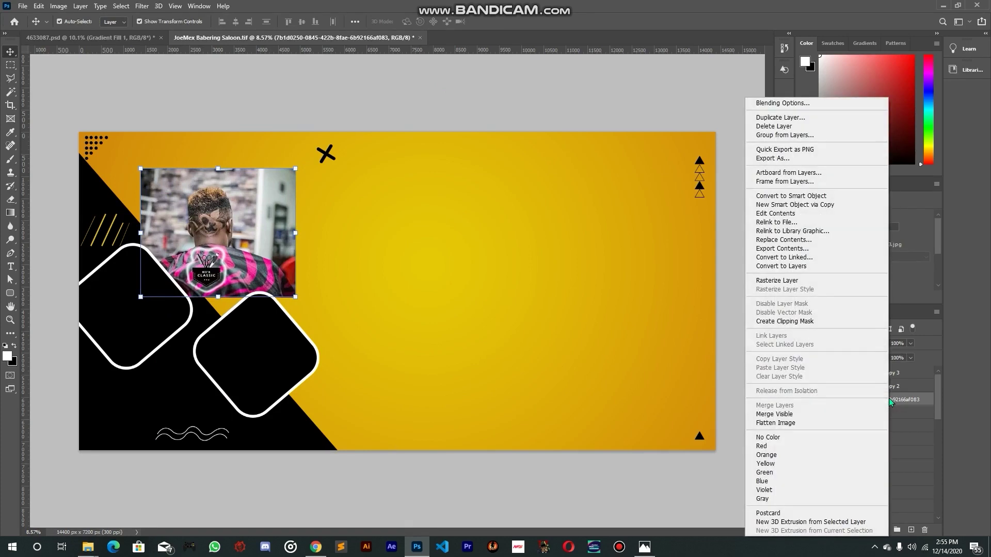
click(799, 326)
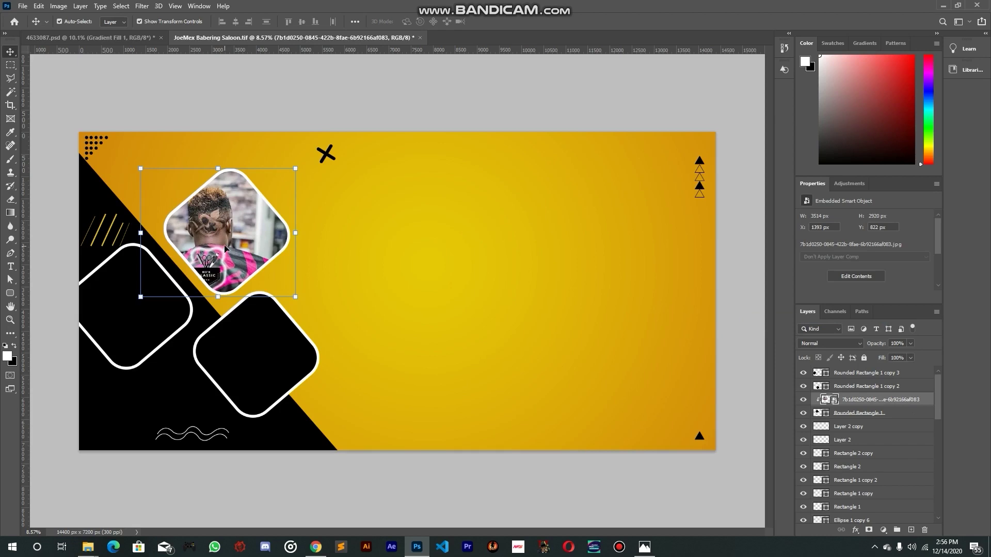
drag(219, 242, 246, 237)
click(401, 136)
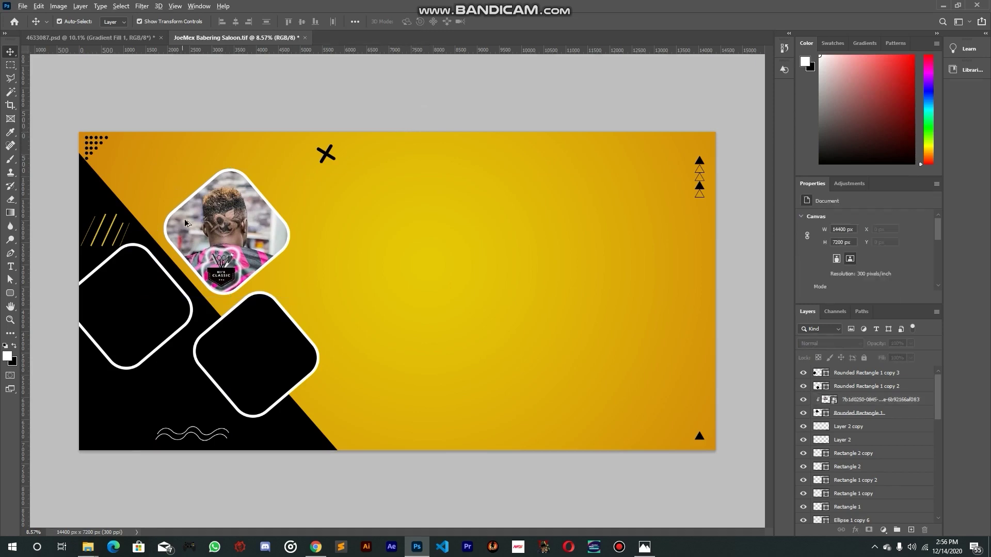
Fine-tune the clipped photo's position inside the upper diamond with a slight shift up and right, and deselect it
scroll(192, 236, up, 1)
scroll(196, 223, up, 1)
click(215, 241)
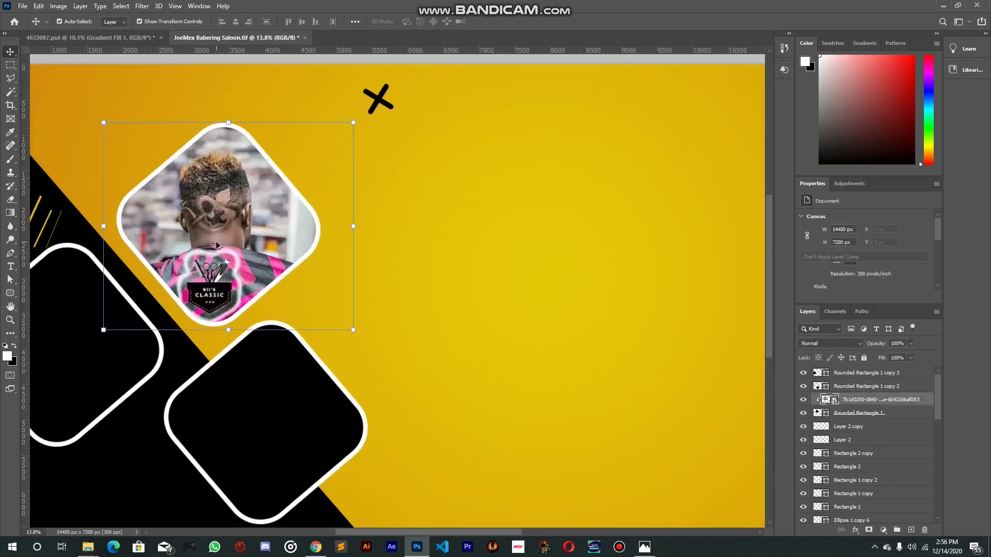
drag(213, 238, 219, 234)
scroll(225, 244, down, 2)
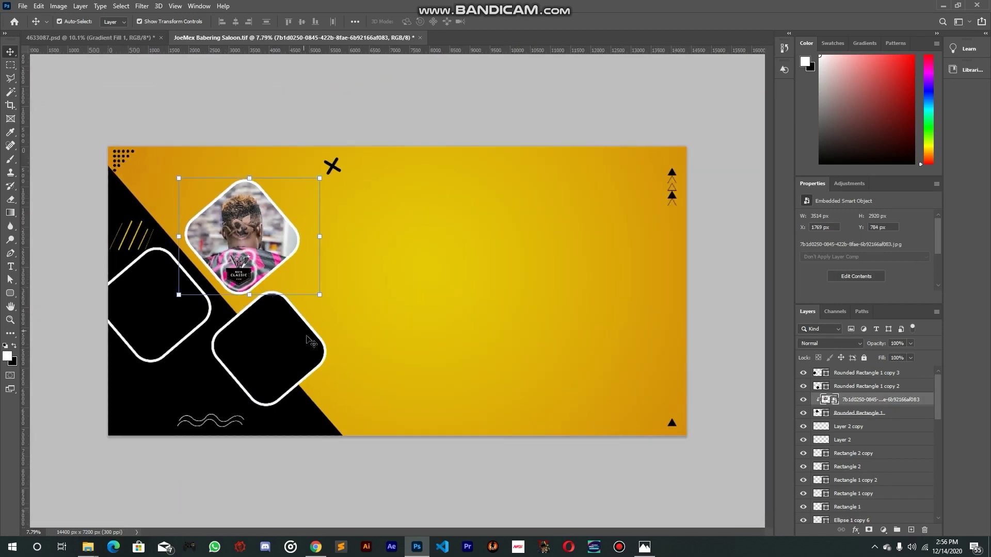
click(454, 69)
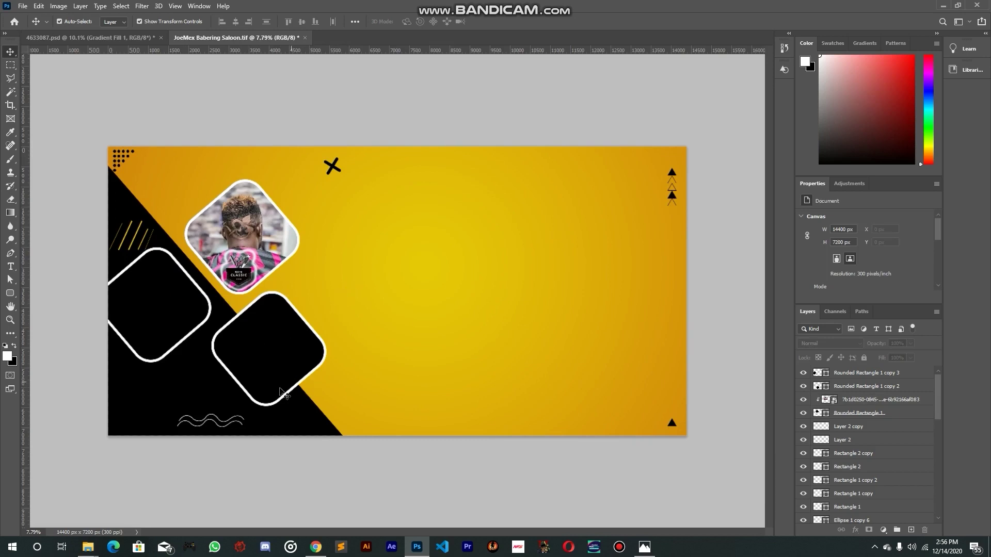
Place the desktop photo starting b4842594 above the left diamond's layer, Rounded Rectangle 1 copy 3, covering the diamond at 100% scale
click(179, 313)
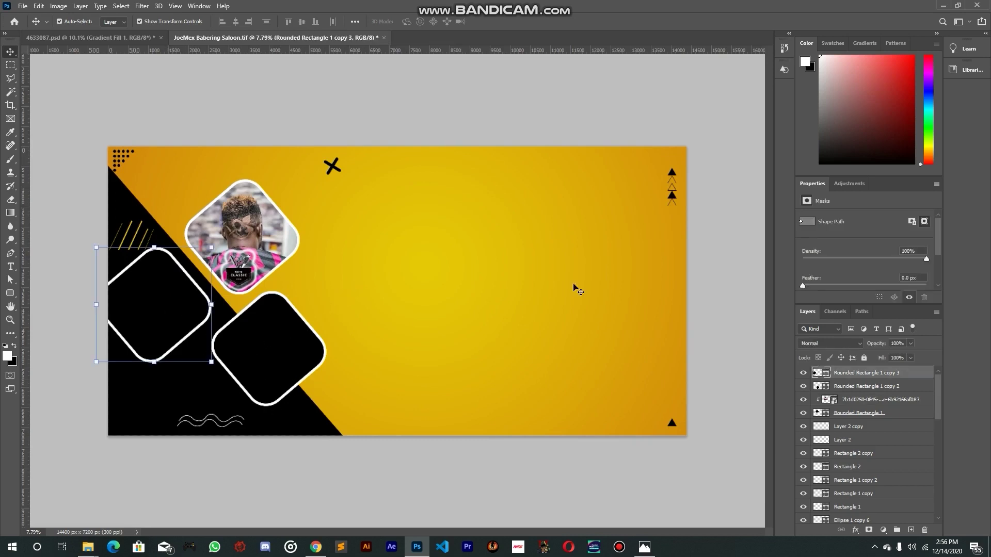
click(943, 5)
drag(97, 274, 198, 308)
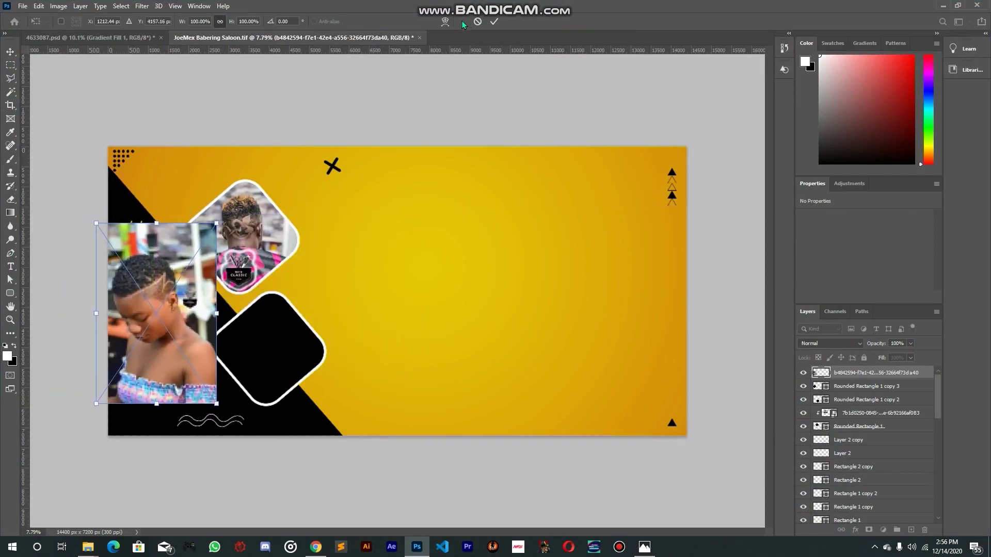
click(494, 21)
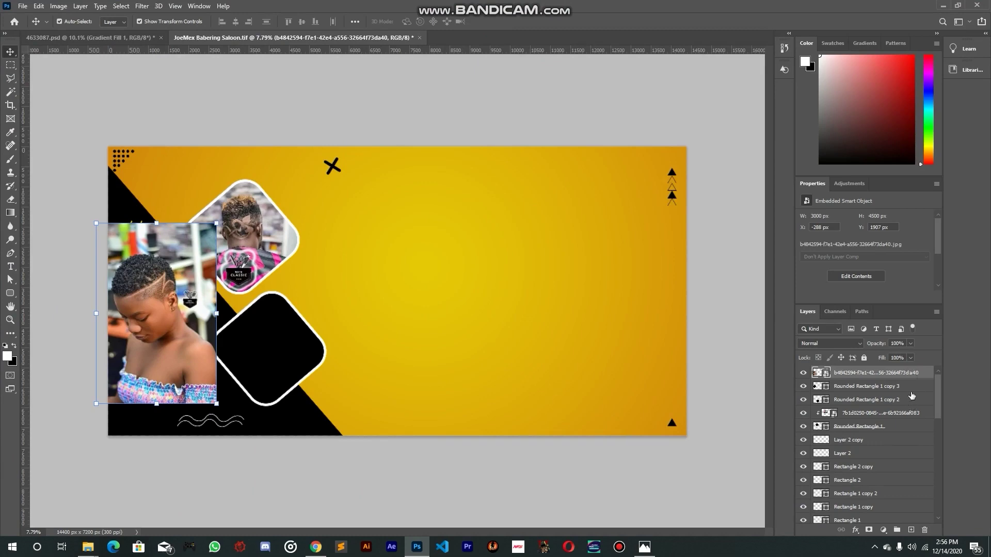
Clip the second photo to the left diamond with a clipping mask and reposition it so the head fills the frame
right_click(922, 378)
click(836, 327)
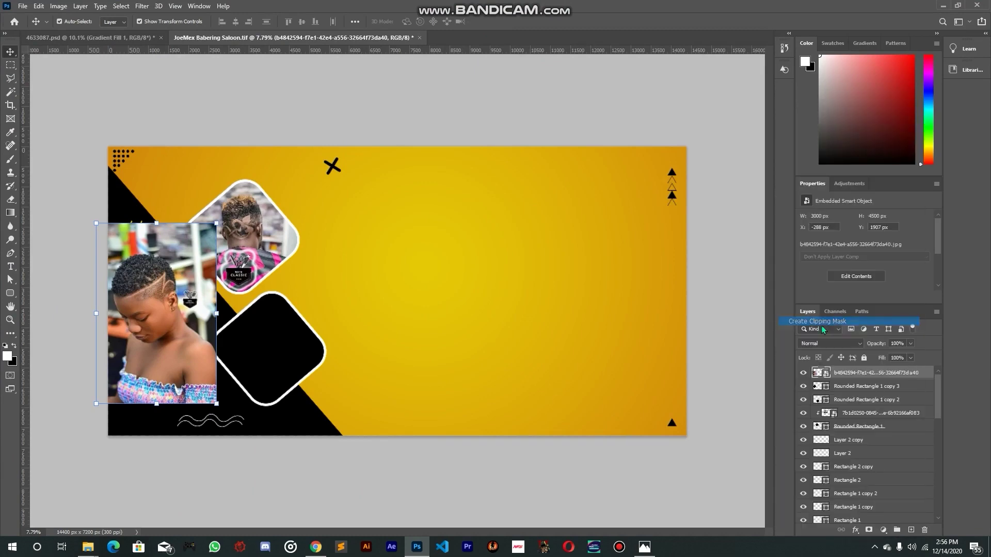
drag(130, 295, 147, 305)
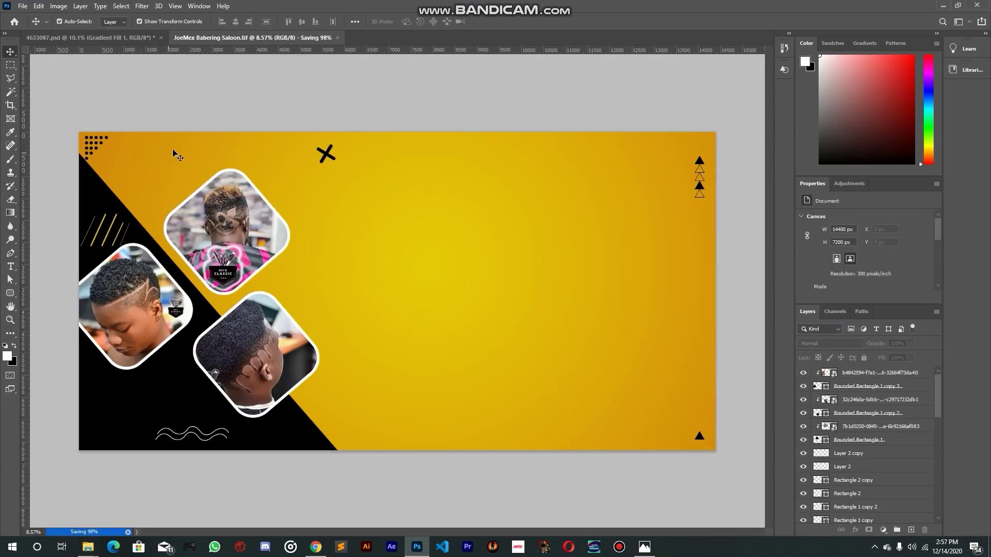
Check the 4633087.psd reference and give the upper diamond's layer, Rounded Rectangle 1, a drop shadow at 86° with 214 px distance
key(ctrl+Tab)
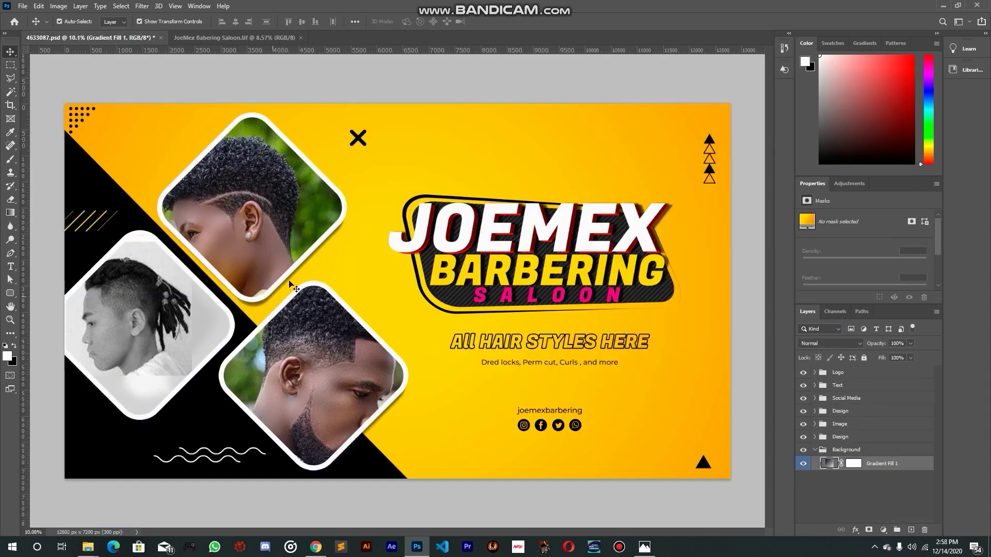
click(245, 35)
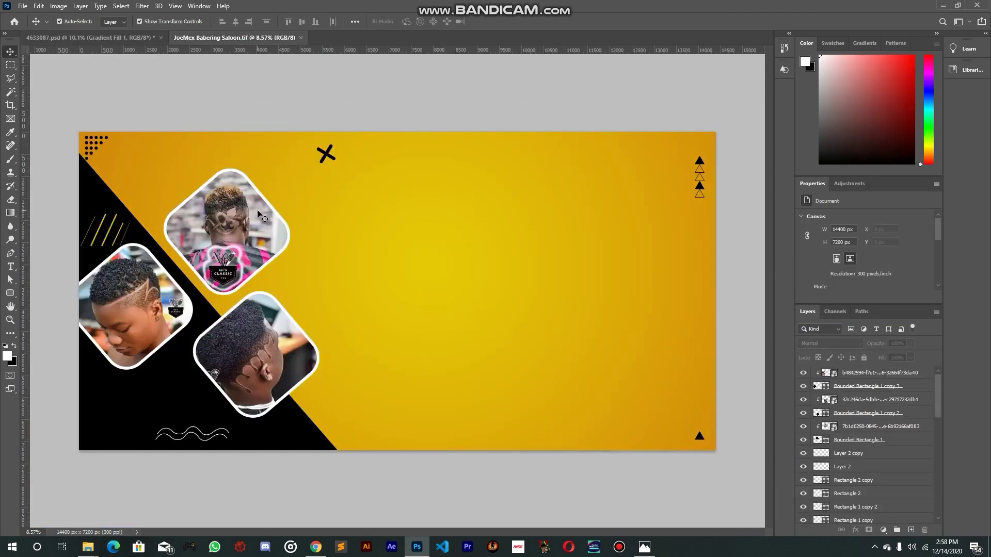
click(279, 216)
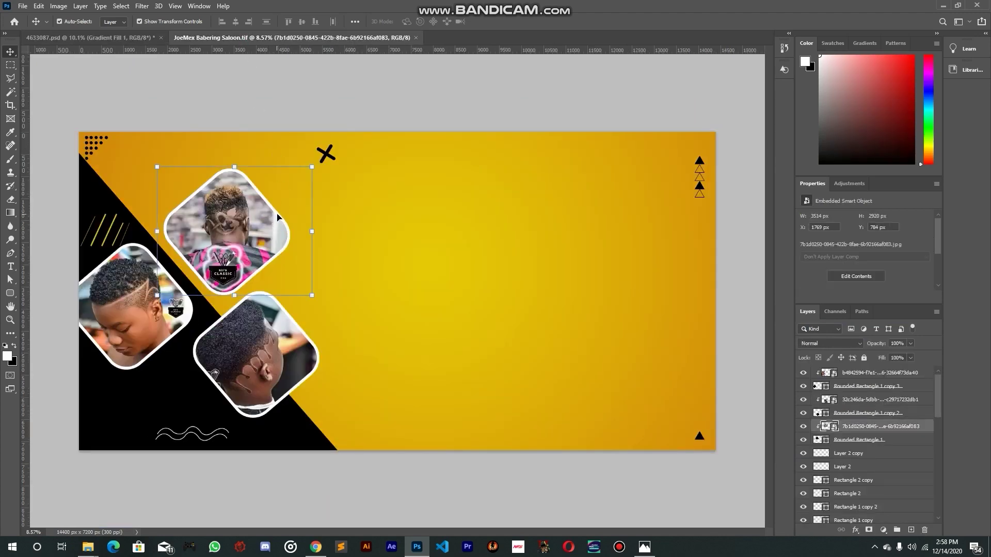
click(912, 444)
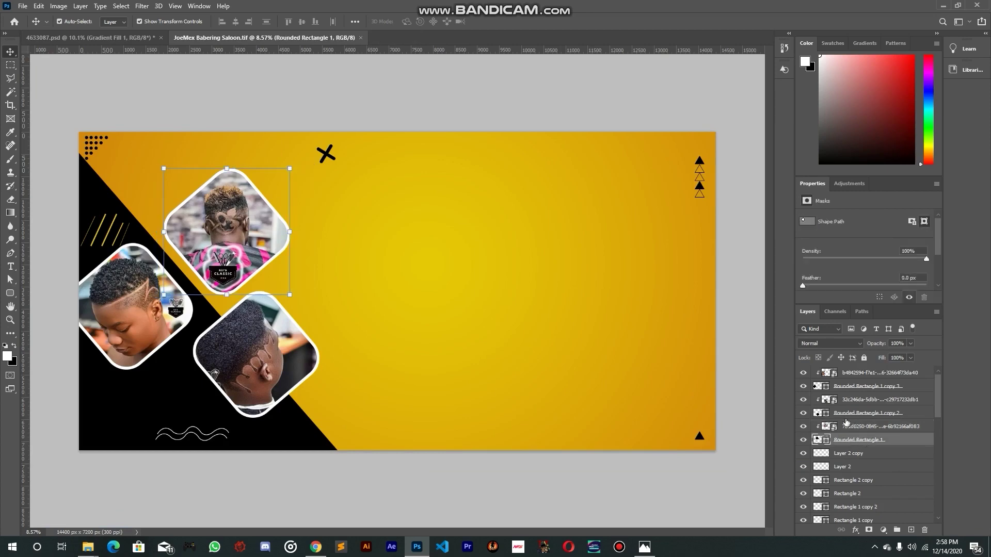
scroll(872, 423, down, 1)
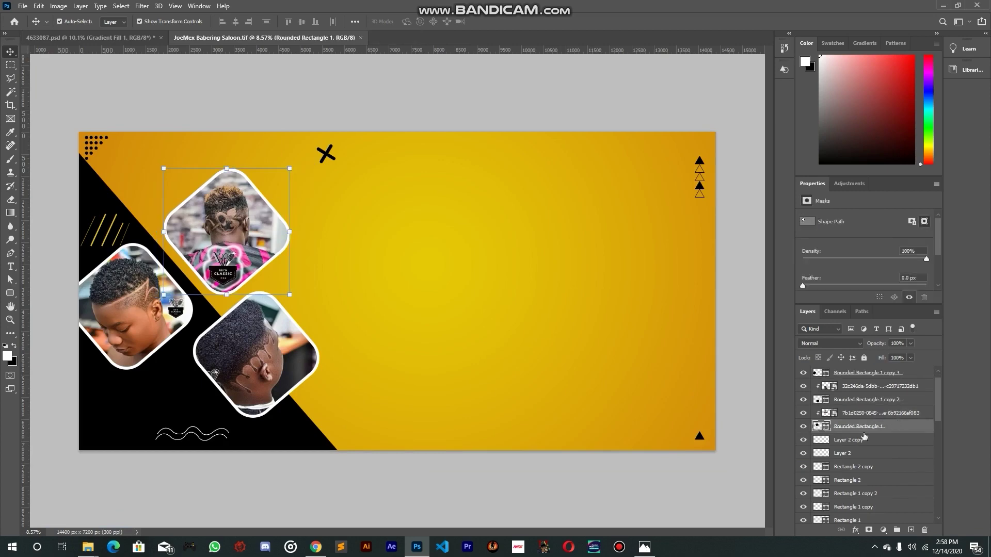
double_click(928, 432)
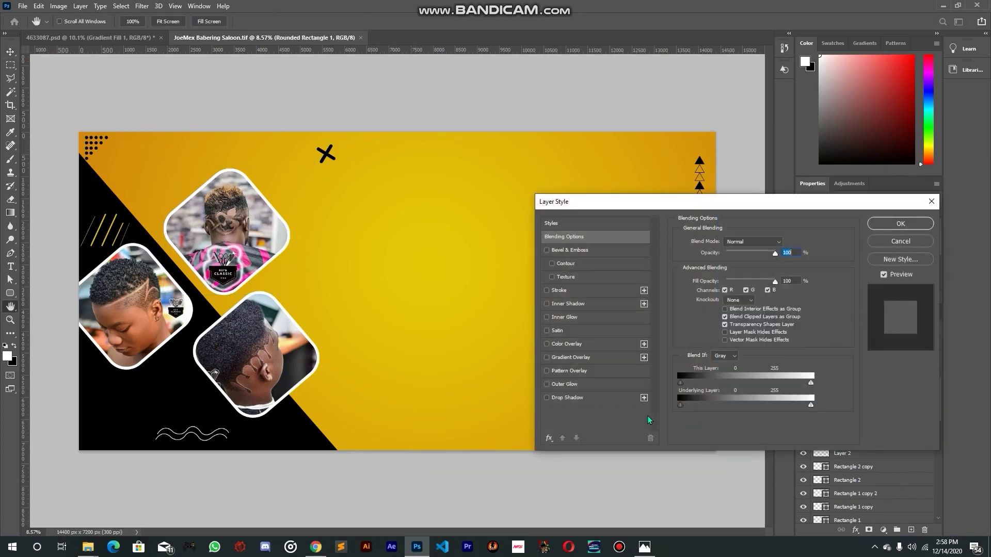
click(570, 399)
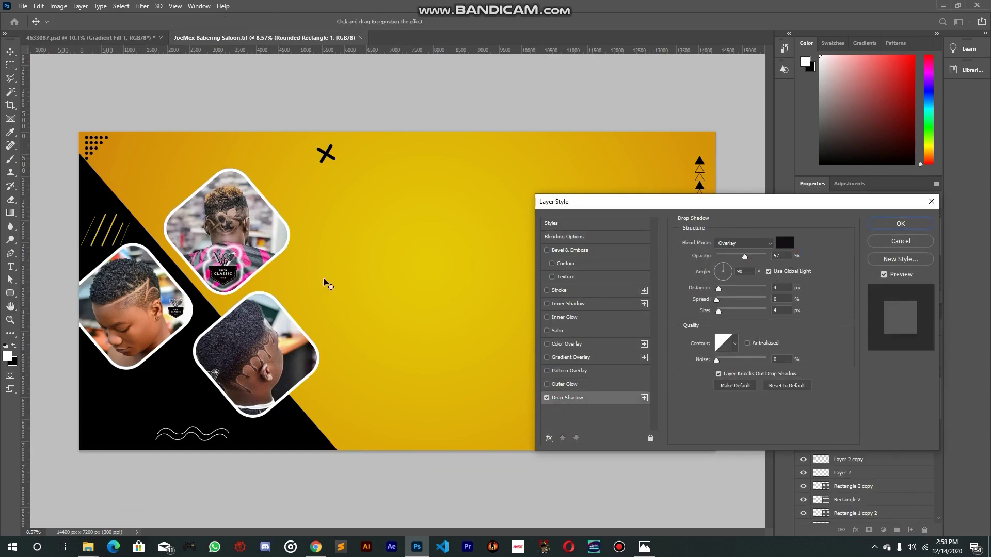
drag(322, 292, 323, 291)
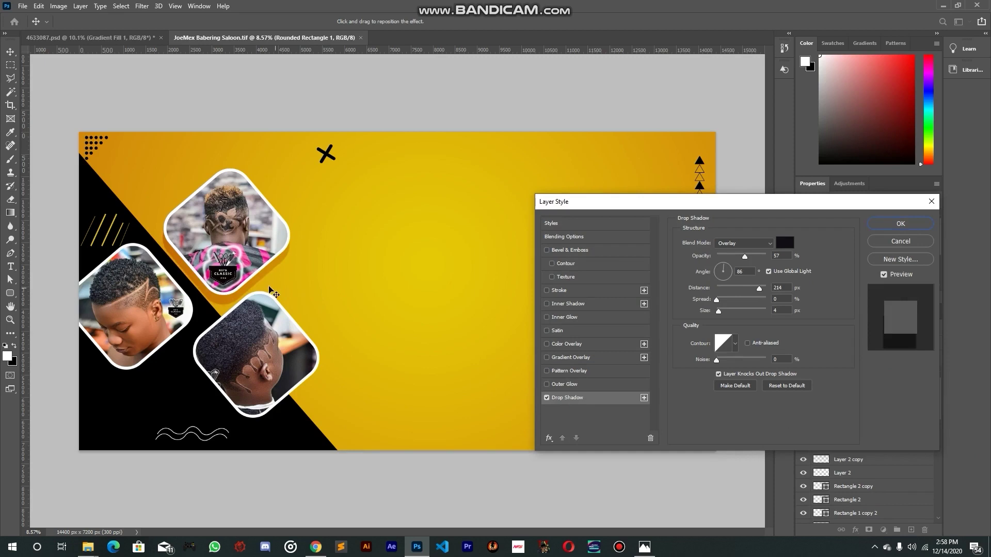
Set the upper diamond's drop shadow to Multiply blending, 100% opacity and 140 px size, and apply the style
click(721, 245)
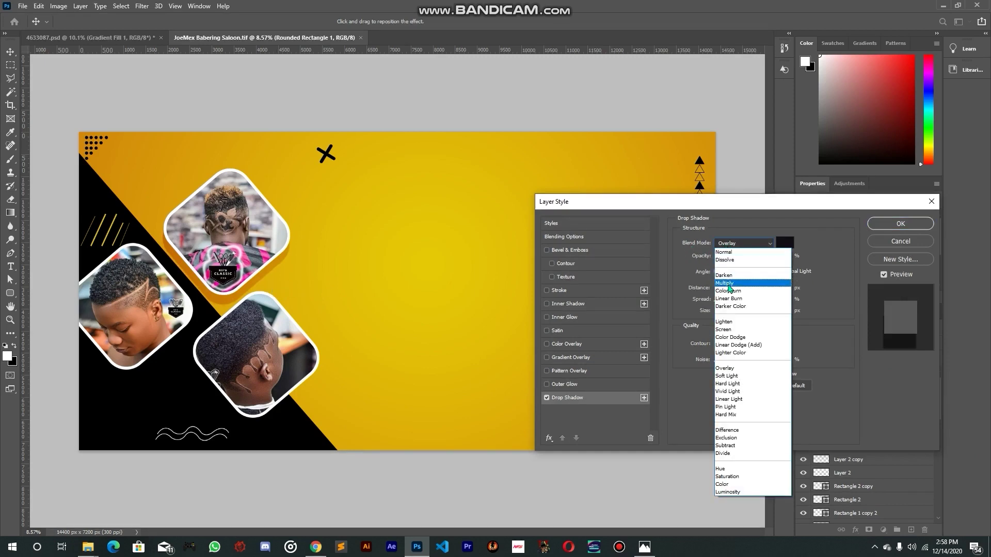
click(725, 283)
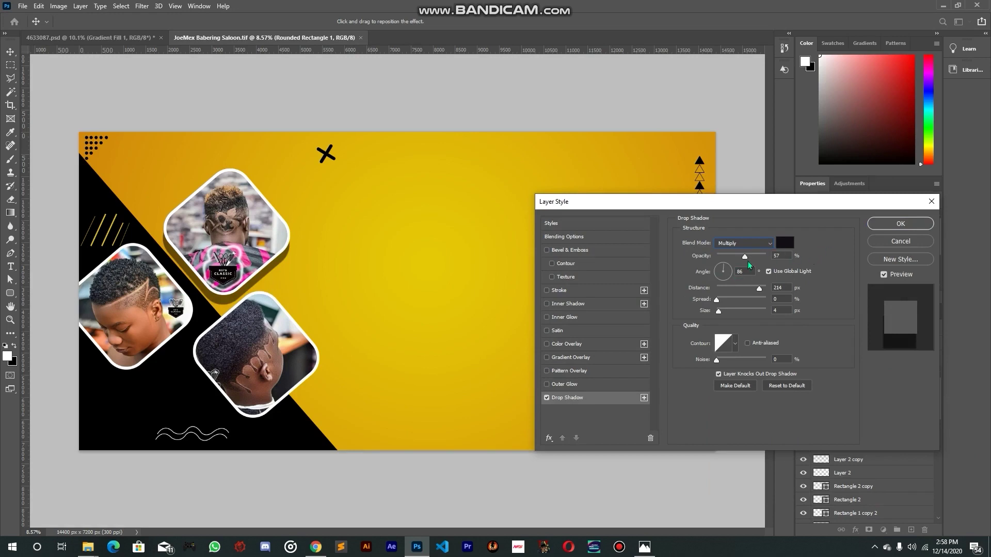
drag(746, 257, 765, 256)
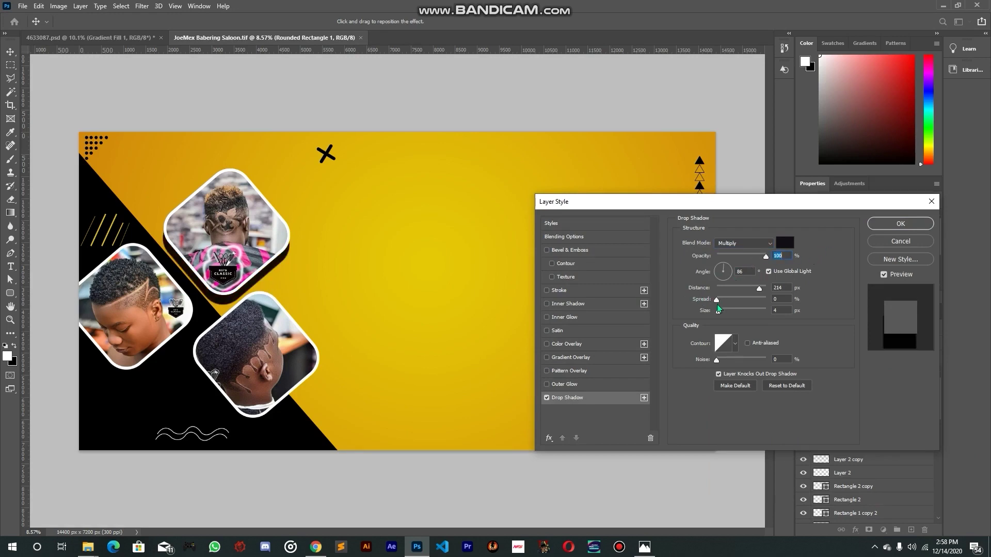
drag(718, 312, 745, 315)
key(Return)
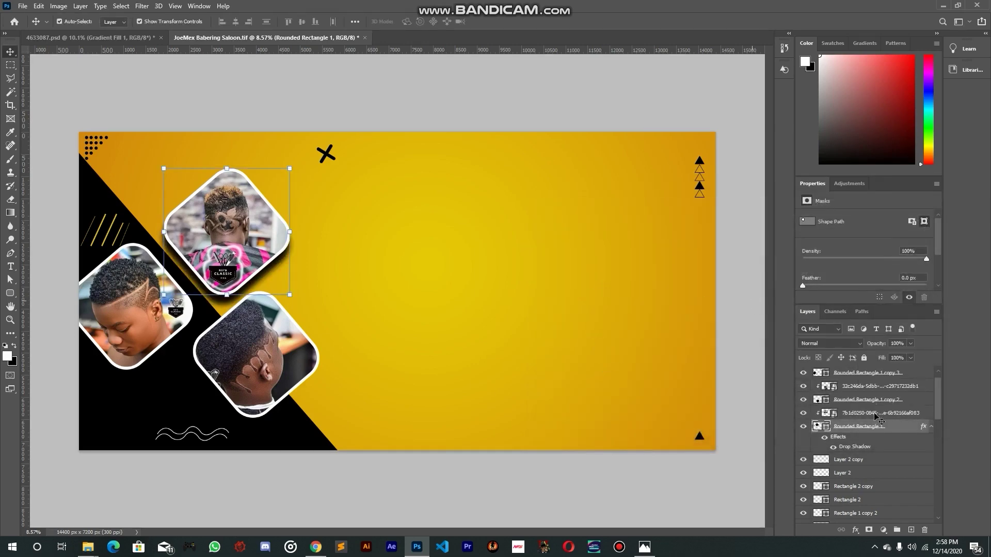
Refine the upper diamond's drop shadow to a 66° angle, 66 px distance and 60% opacity, apply it and deselect the layer
double_click(899, 431)
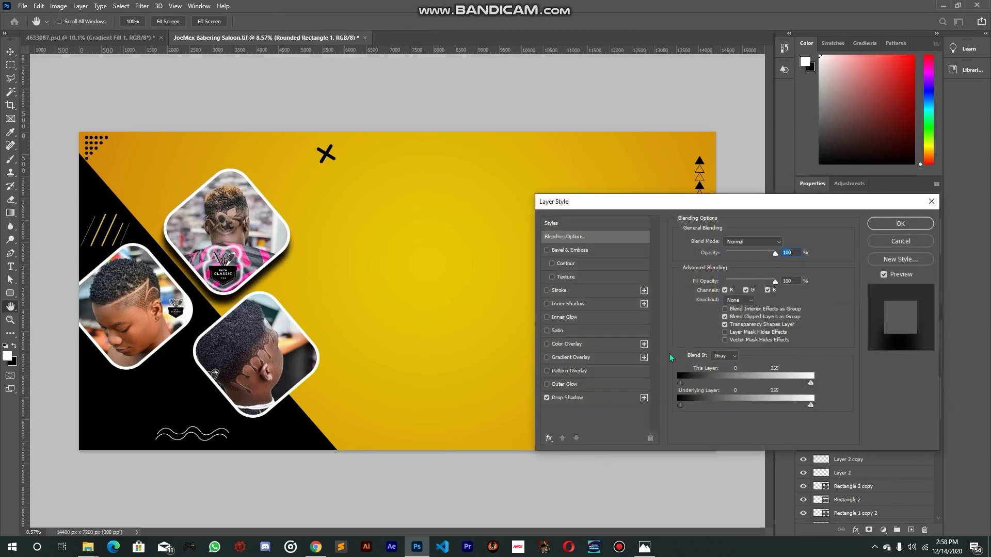
click(613, 402)
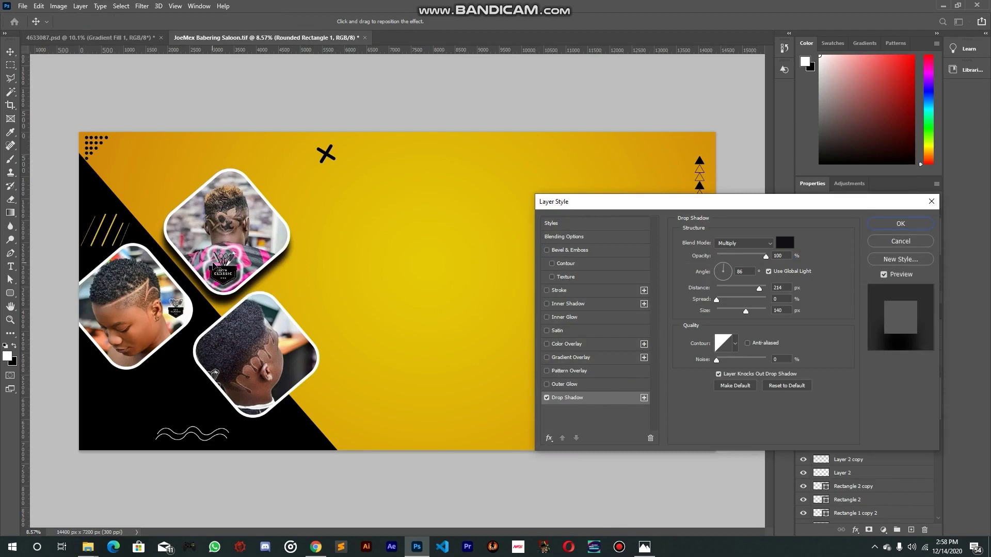
drag(223, 264, 227, 261)
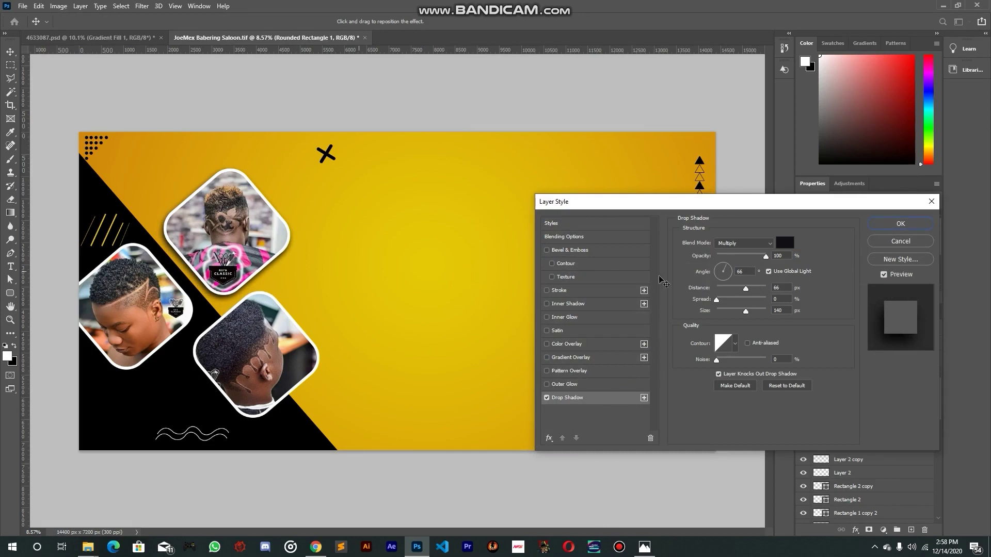
drag(764, 256, 759, 257)
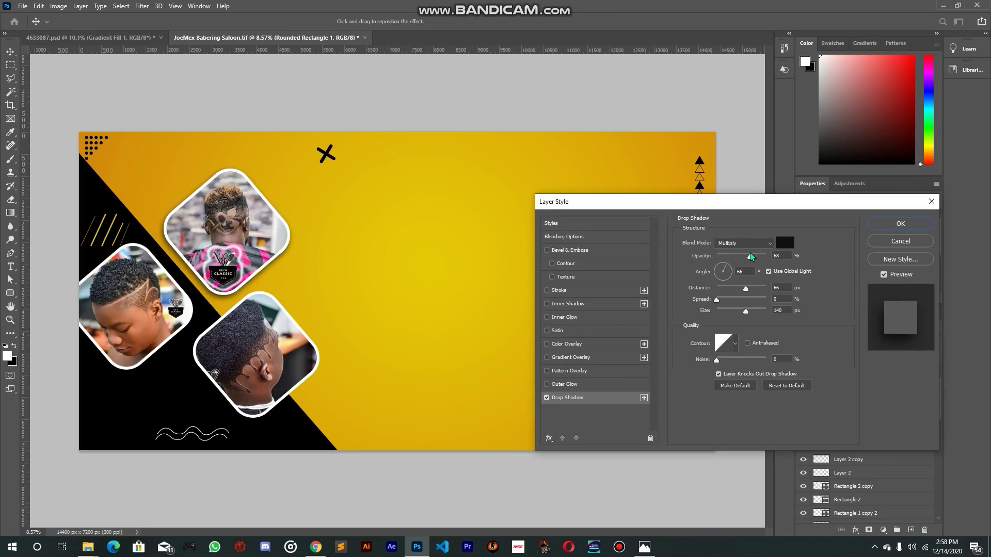
double_click(776, 256)
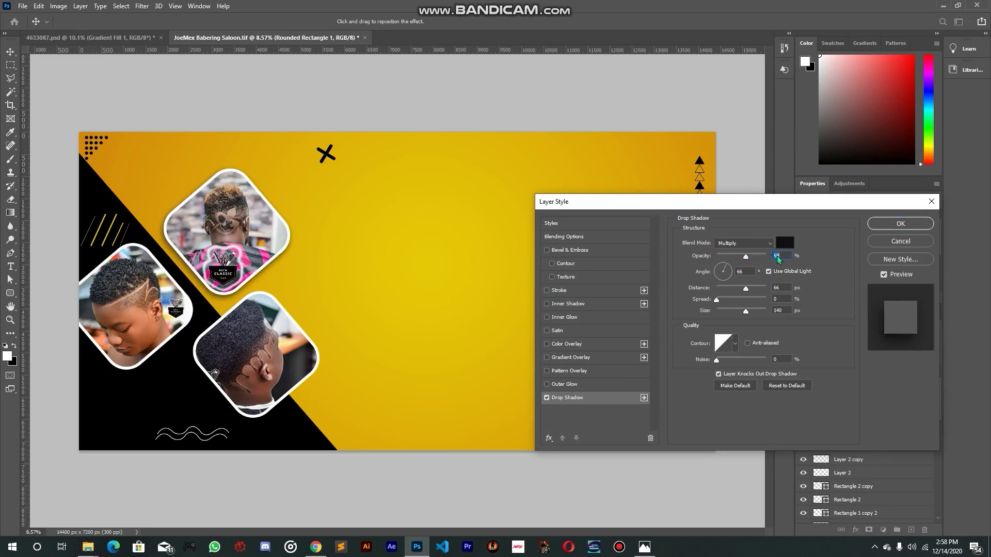
text(60)
key(Return)
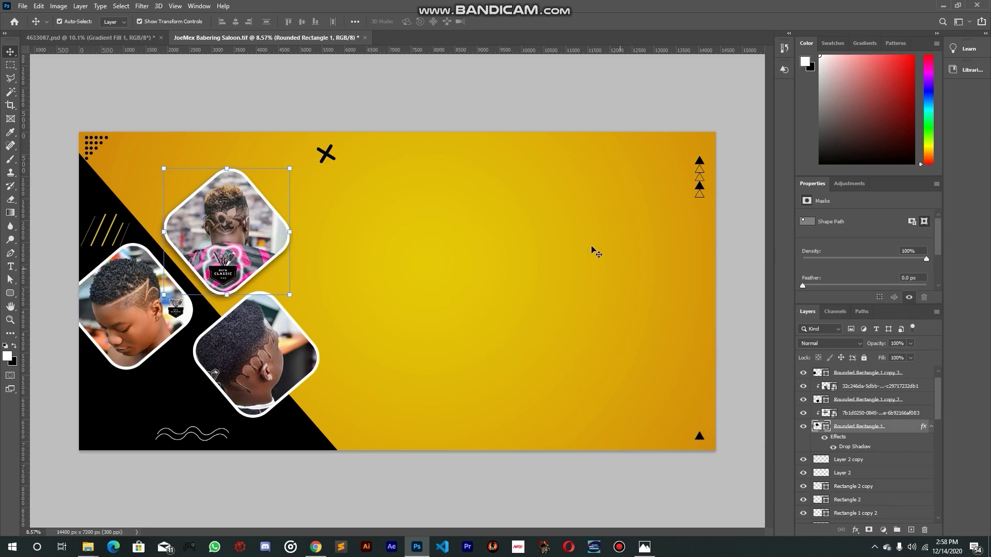
click(663, 102)
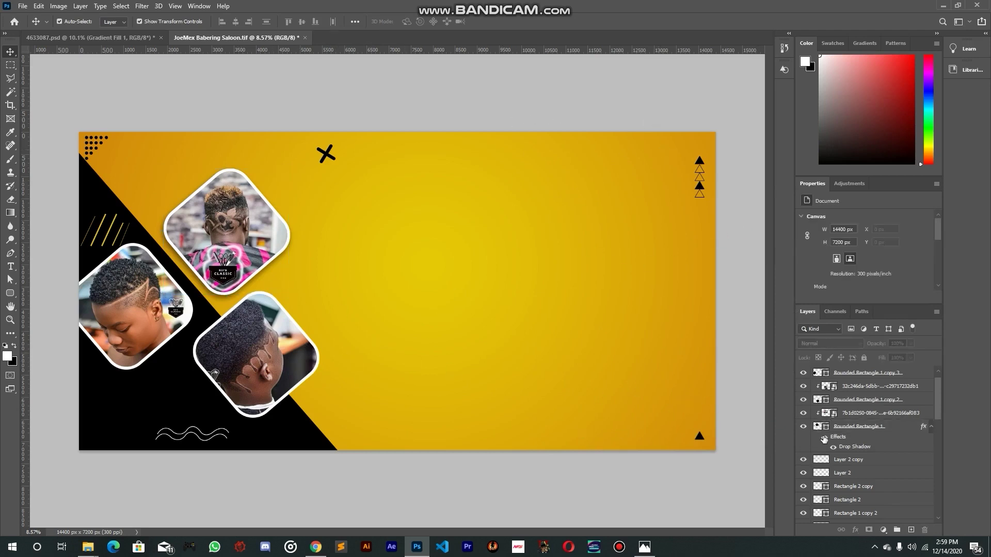
scroll(911, 458, up, 1)
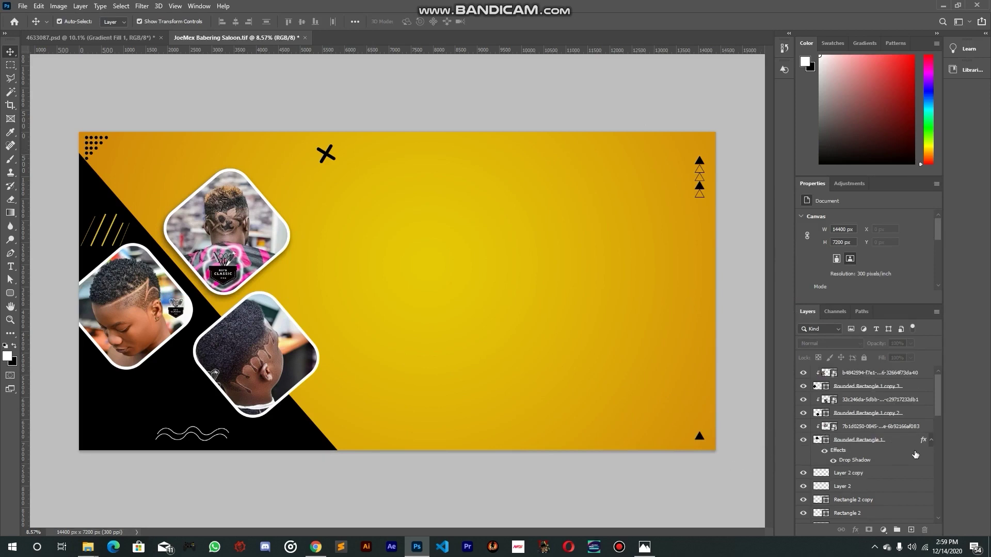
drag(922, 453, 909, 421)
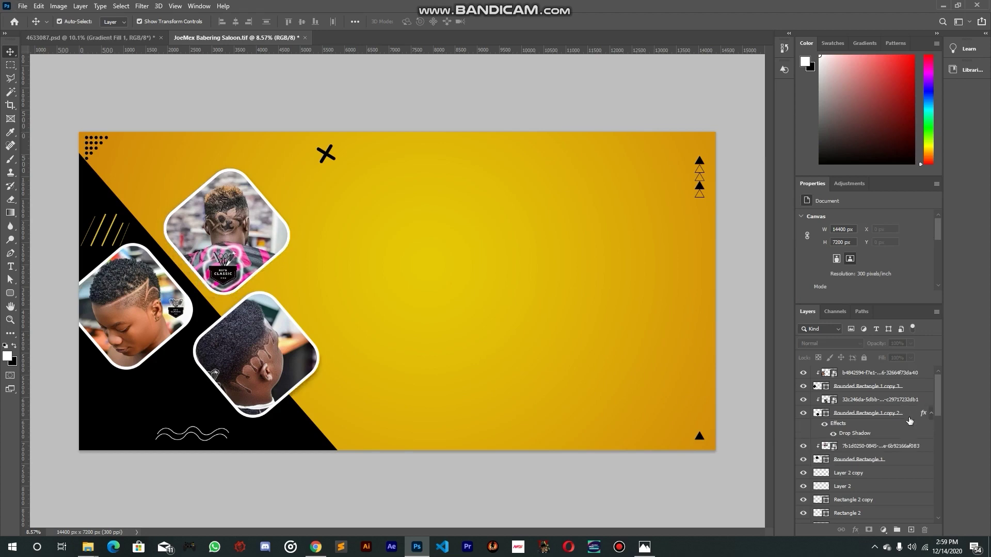
key(ctrl+z)
key(ctrl+z)
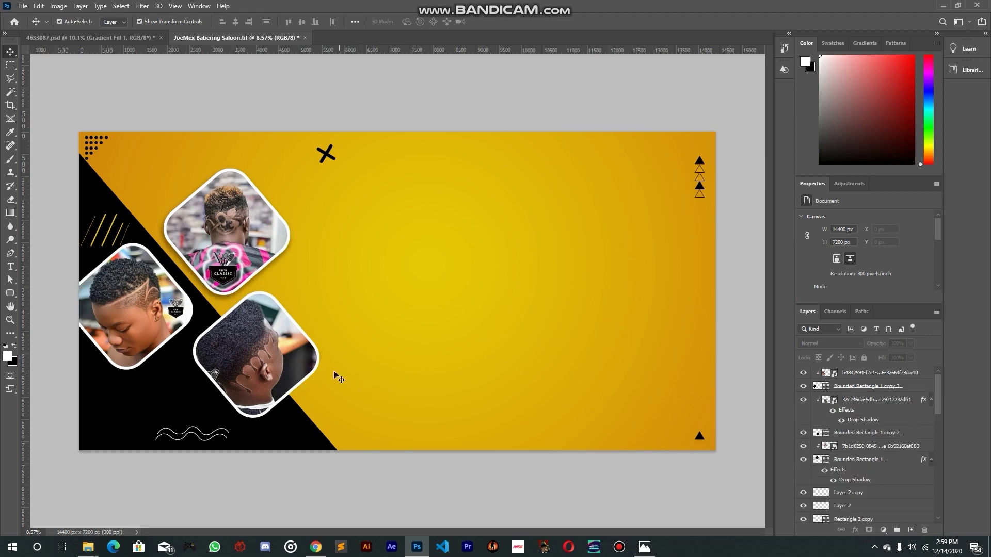
key(ctrl+z)
Copy the drop shadow effect from Rounded Rectangle 1 onto the lower diamond's layer, Rounded Rectangle 1 copy 2, and clear the selection
click(303, 373)
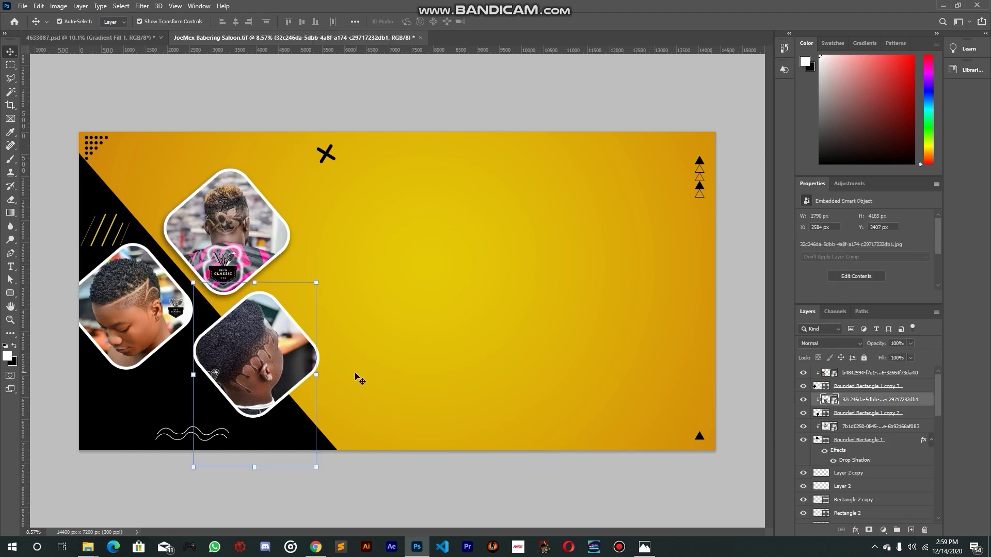
drag(922, 439, 923, 414)
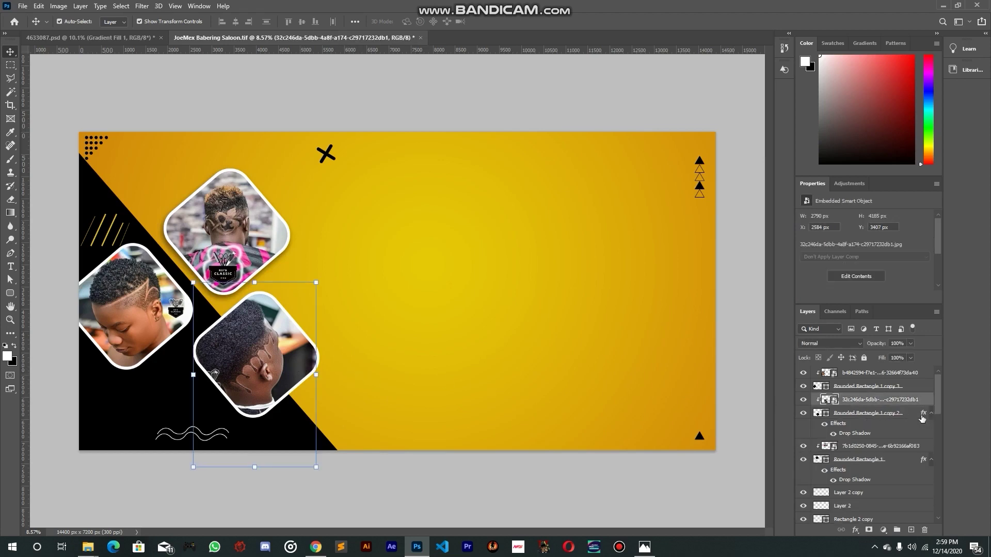
click(435, 398)
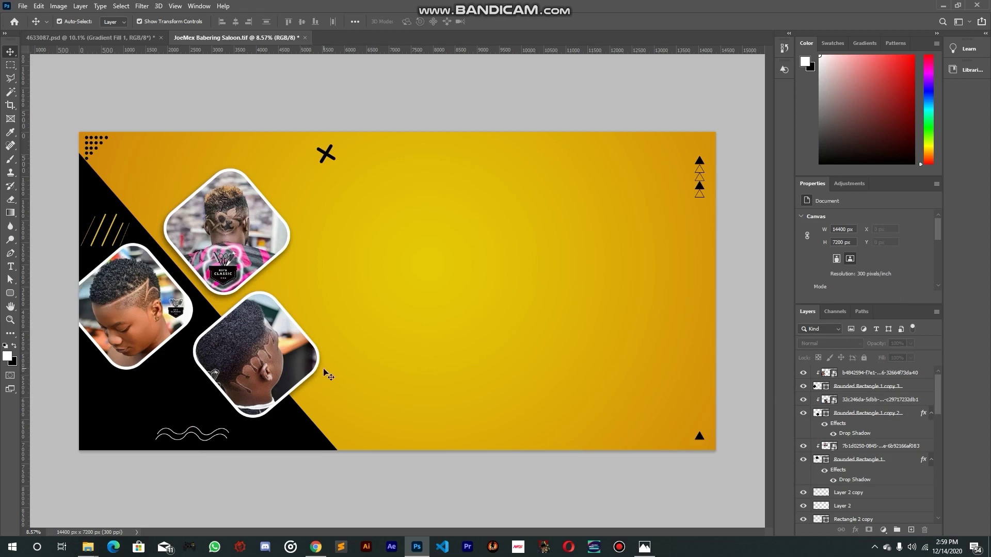
Adjust the lower diamond's drop shadow to a 64° angle and 118 px distance, and apply the style
click(309, 379)
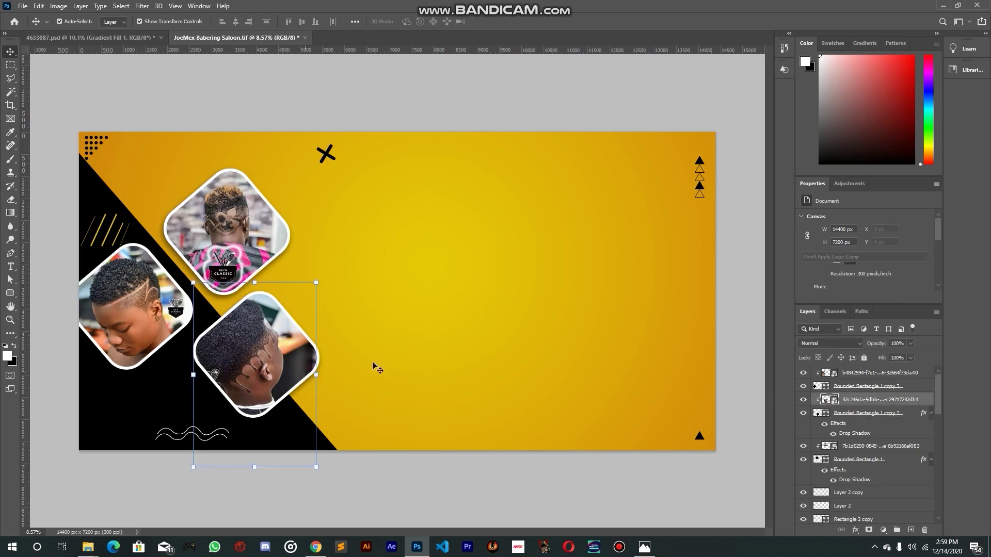
double_click(909, 412)
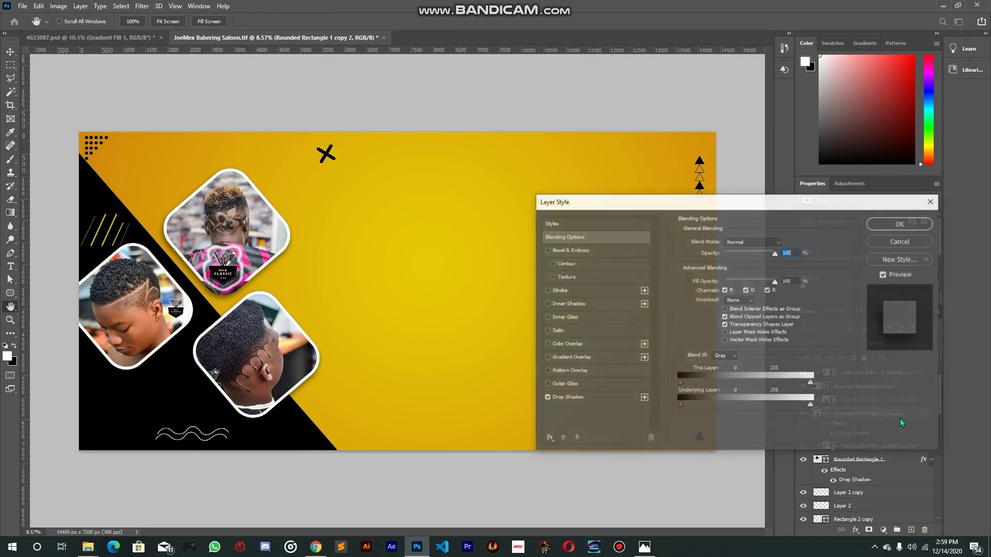
click(580, 400)
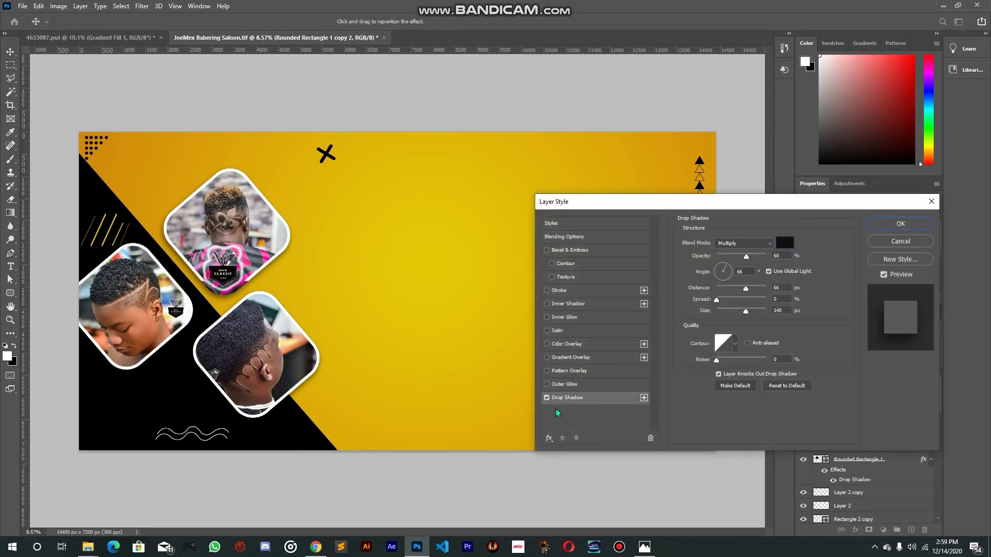
drag(320, 397, 315, 394)
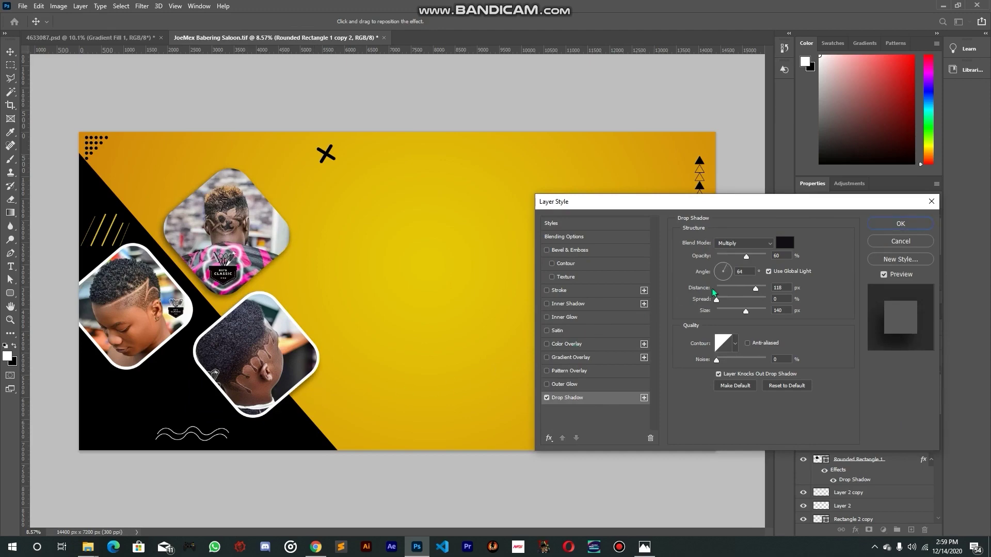
click(900, 225)
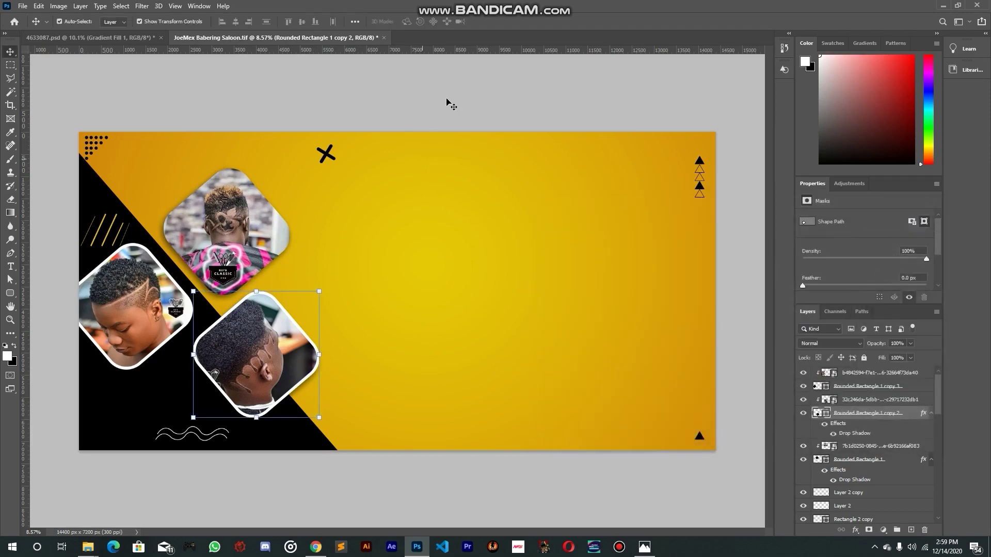
Toggle the upper diamond photo's visibility off and on to check its frame, deselect it and save the banner
click(232, 240)
click(347, 255)
click(271, 229)
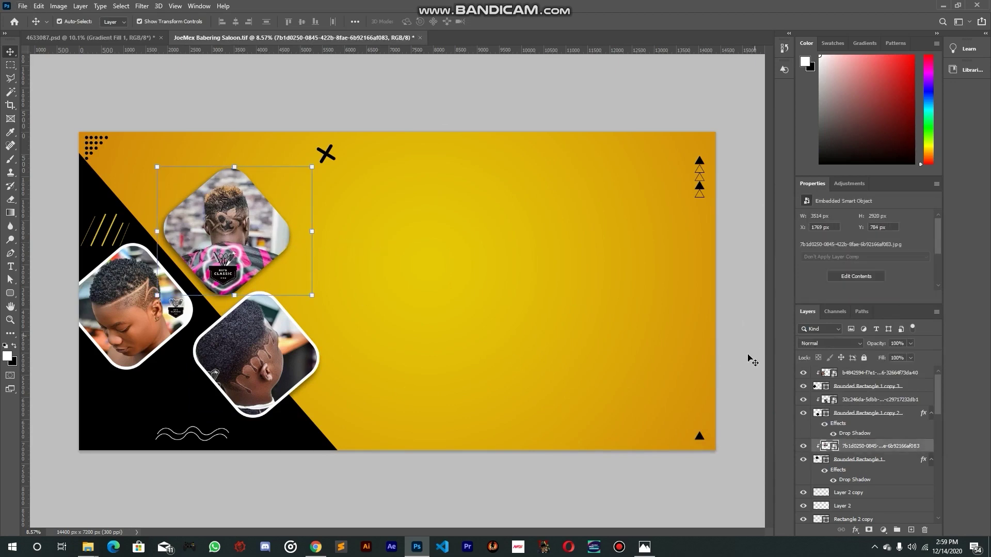
click(802, 447)
click(803, 447)
click(432, 486)
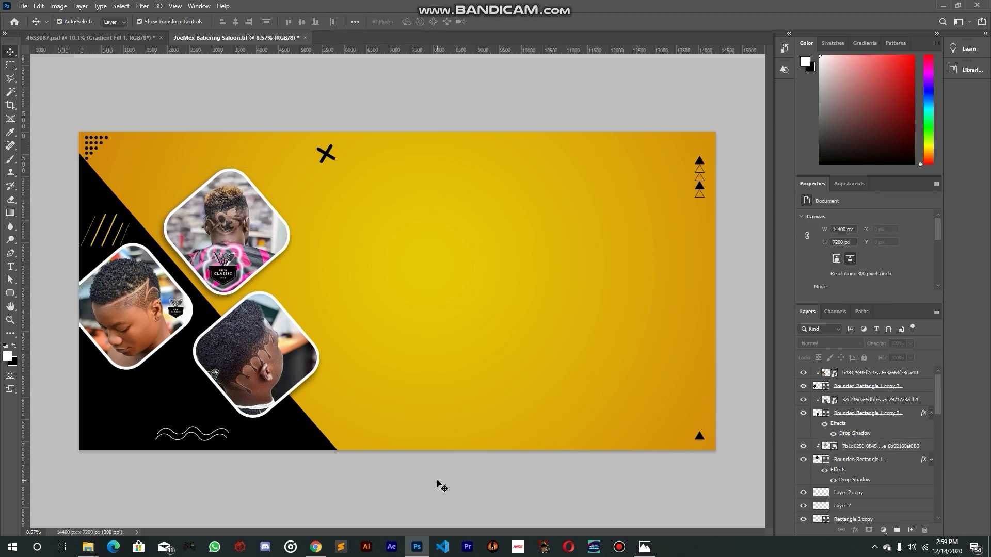
key(ctrl+s)
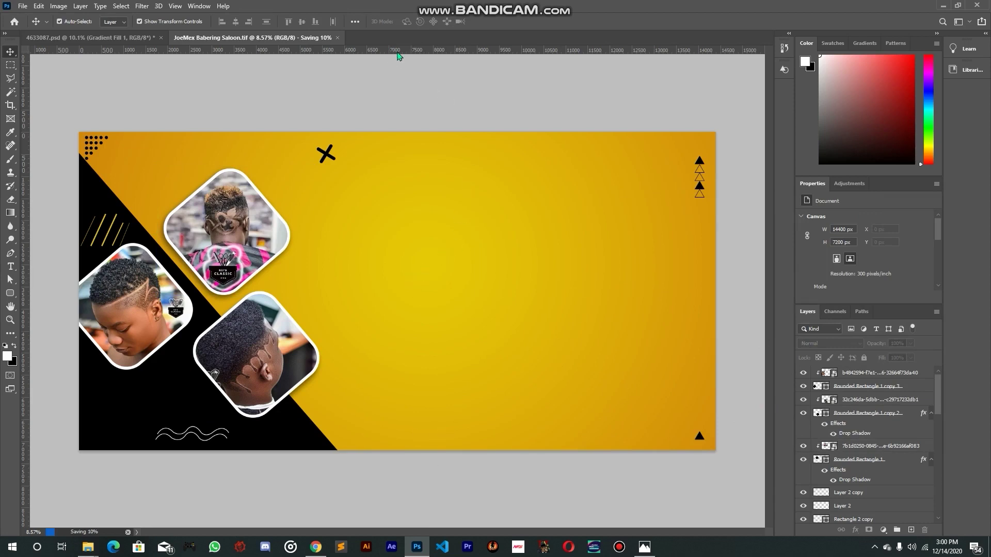
Check the JOEMEX title and its background badge in the 4633087.psd reference, and return to the banner document
click(90, 38)
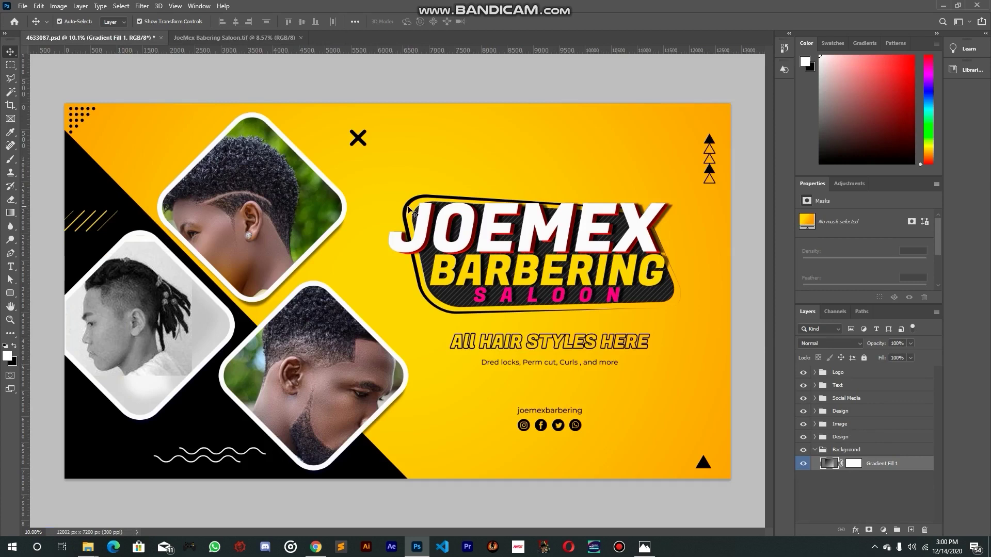
click(409, 207)
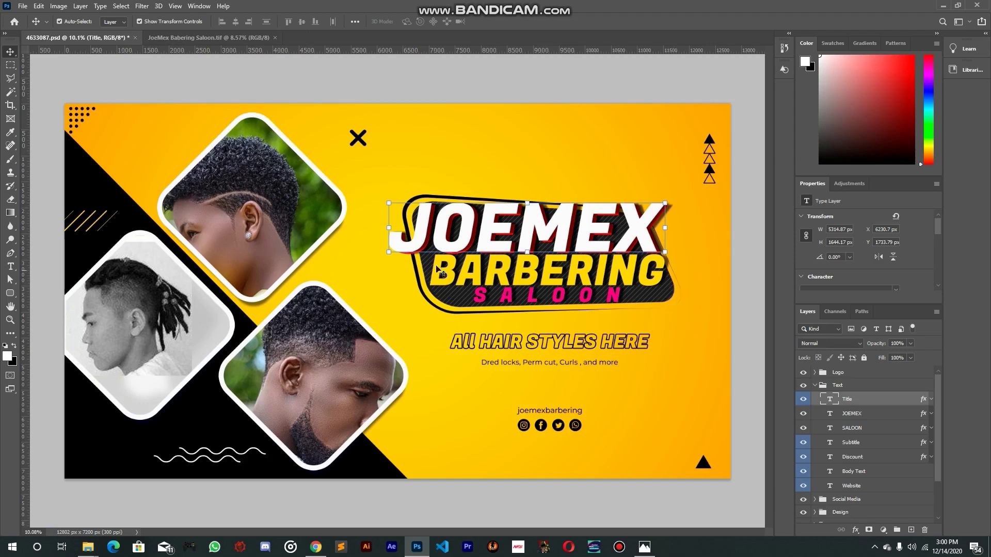
click(212, 42)
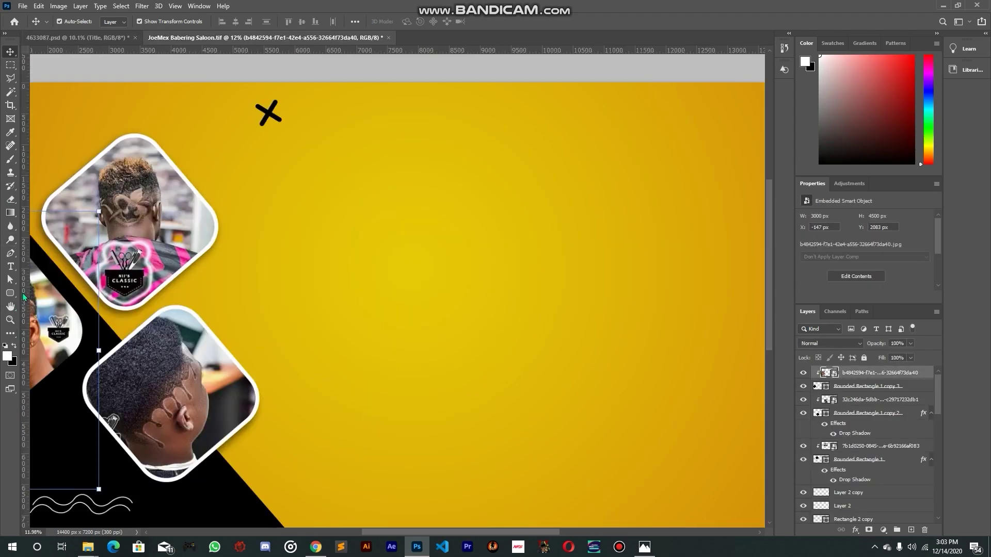
Draw a white rounded rectangle about 5871 × 2696 px with 500 px corner radii on the banner's empty yellow area
click(10, 294)
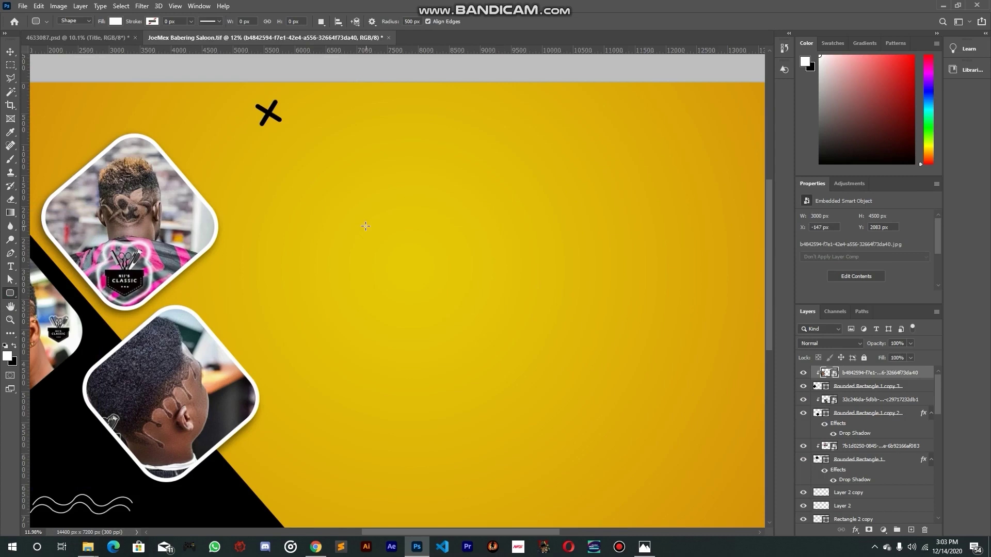
drag(332, 229, 694, 396)
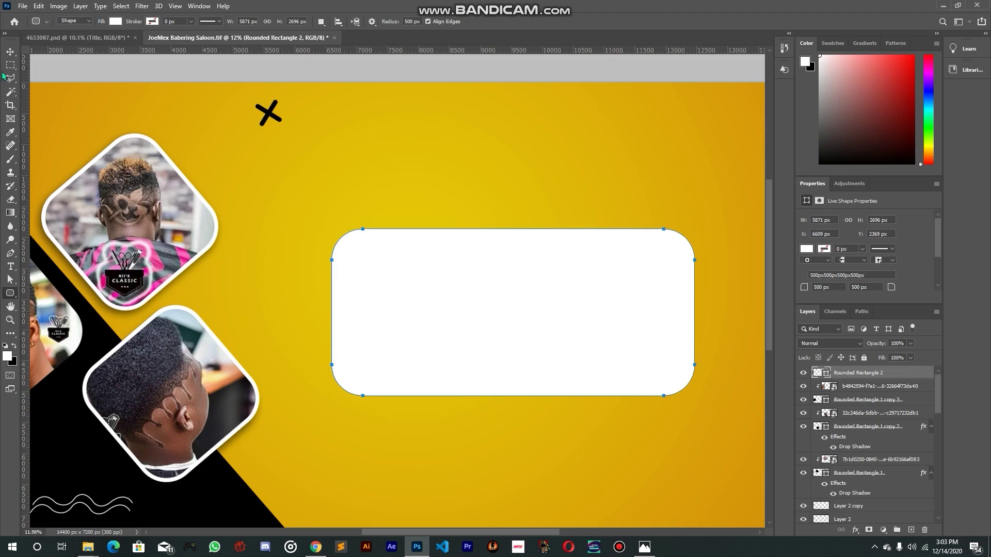
click(11, 52)
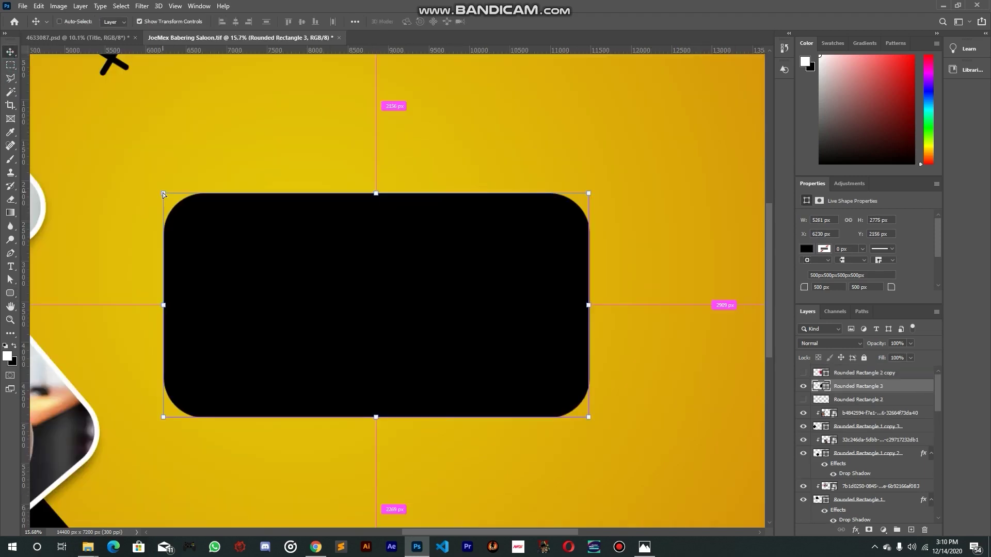
Distort the black rounded rectangle into a slanted shape by extending its upper-left and lower-right corners outward, apply it and duplicate the layer
drag(163, 192, 131, 167)
click(509, 24)
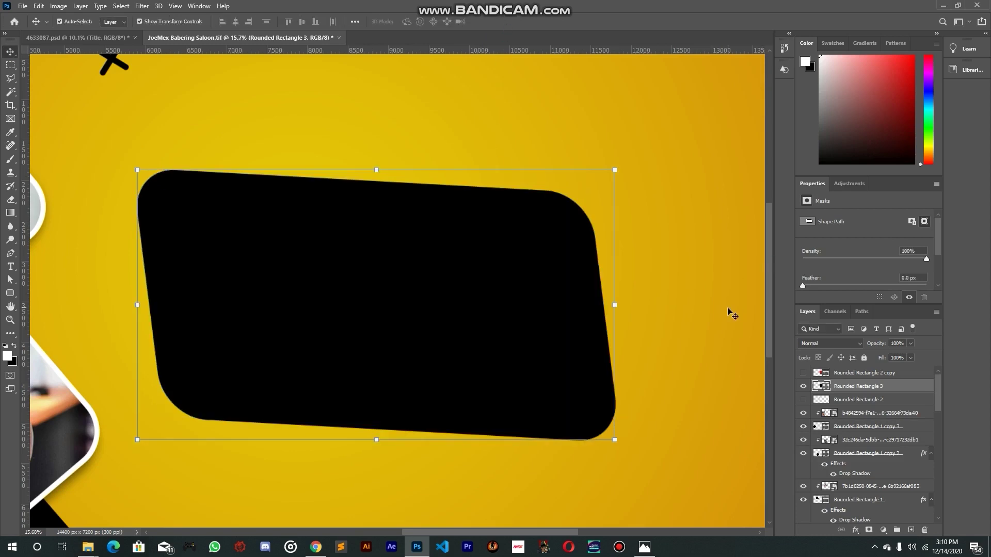
key(ctrl+j)
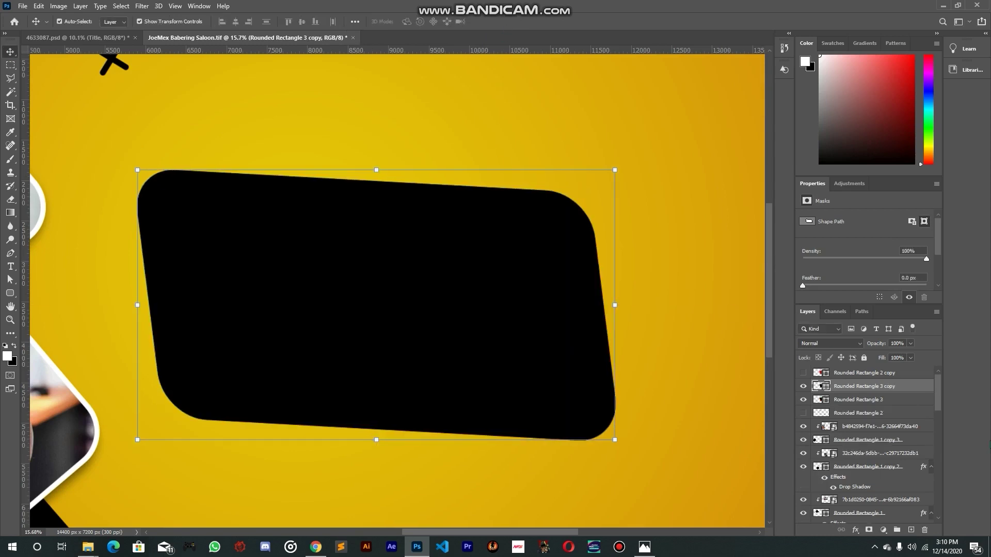
Delete the two hidden layers, Rounded Rectangle 2 and Rounded Rectangle 2 copy
drag(901, 376, 894, 416)
ctrl+click(892, 413)
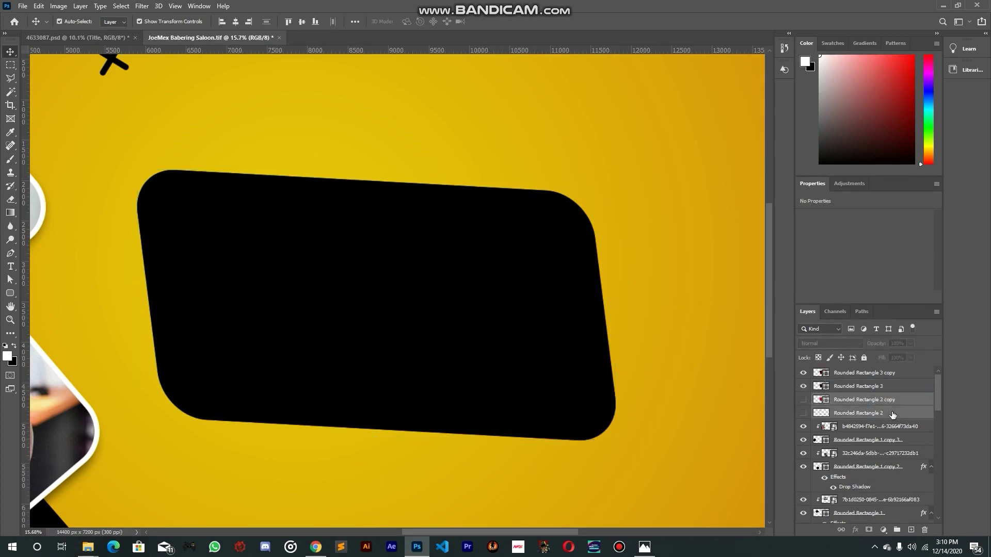
key(Delete)
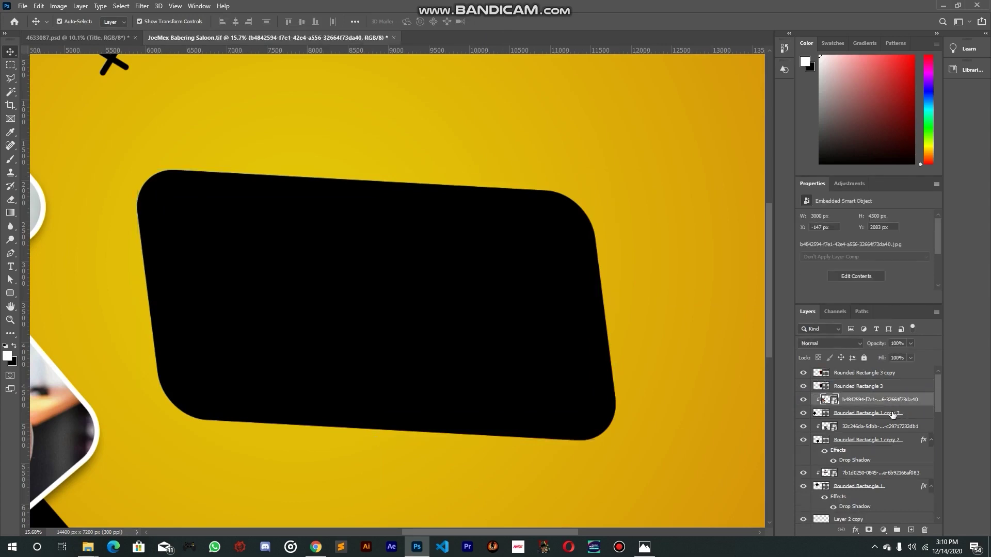
Change the fill of the duplicated slanted shape, Rounded Rectangle 3 copy, to bright red
click(881, 373)
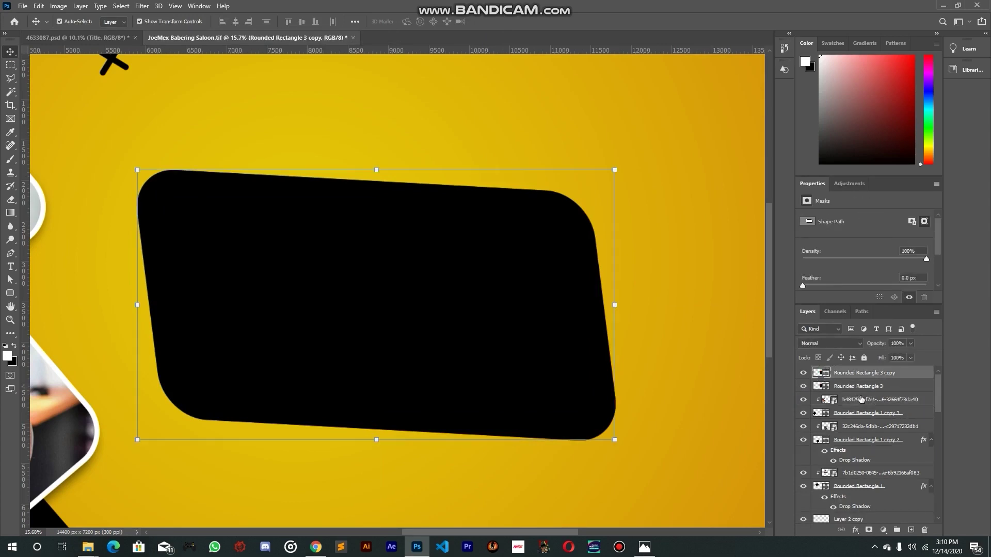
double_click(821, 373)
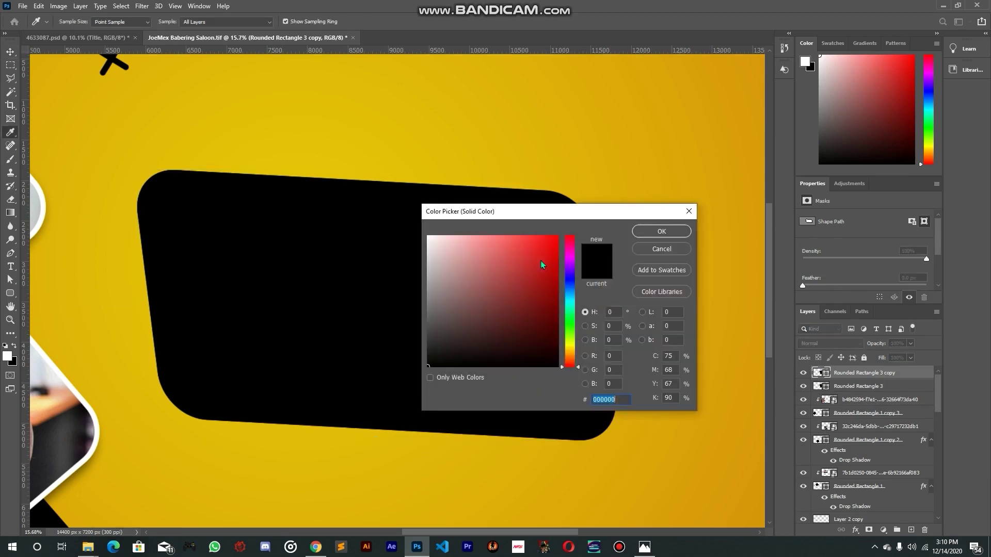
click(557, 255)
click(651, 233)
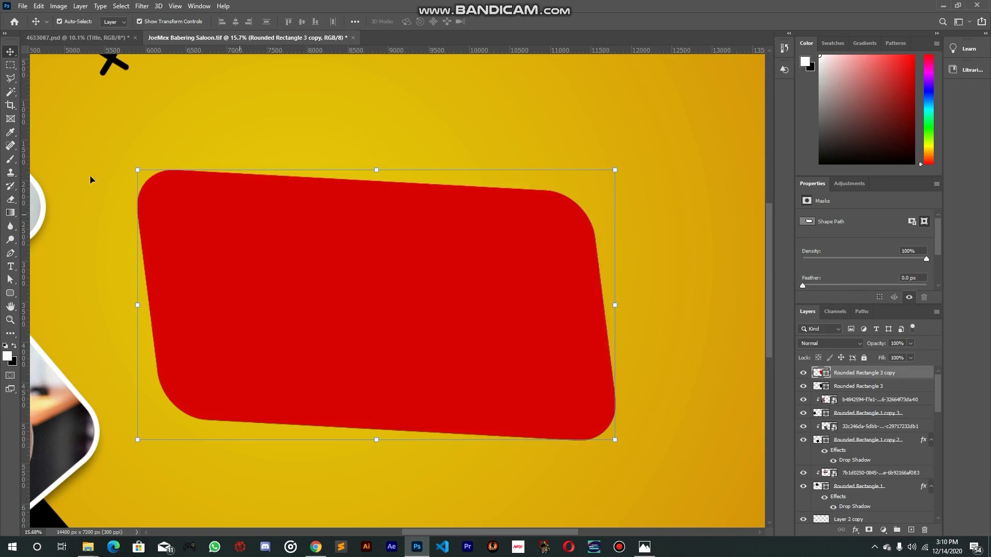
Compare the red slanted shape with the title badge in the 4633087.psd reference and return to the banner document
scroll(123, 217, up, 1)
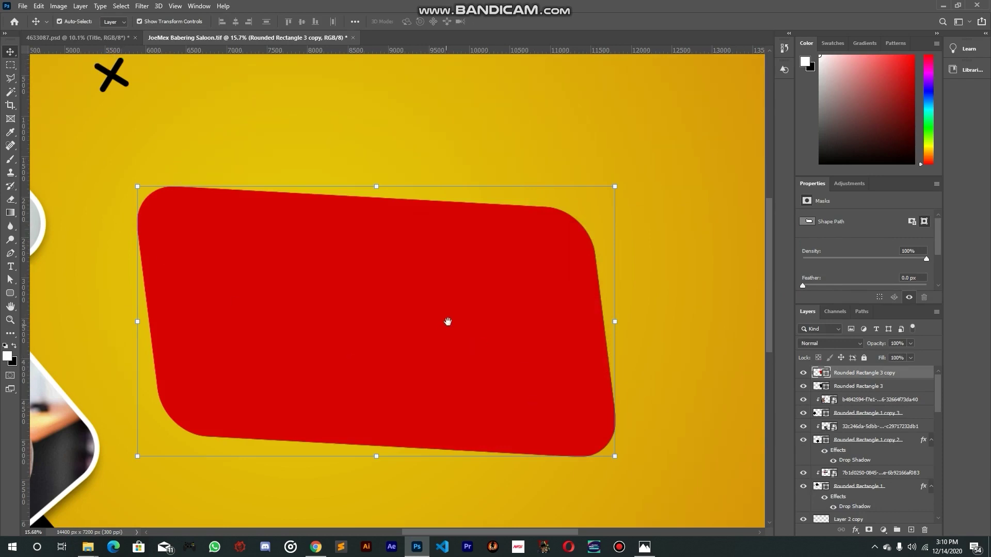
drag(446, 324, 469, 303)
click(78, 39)
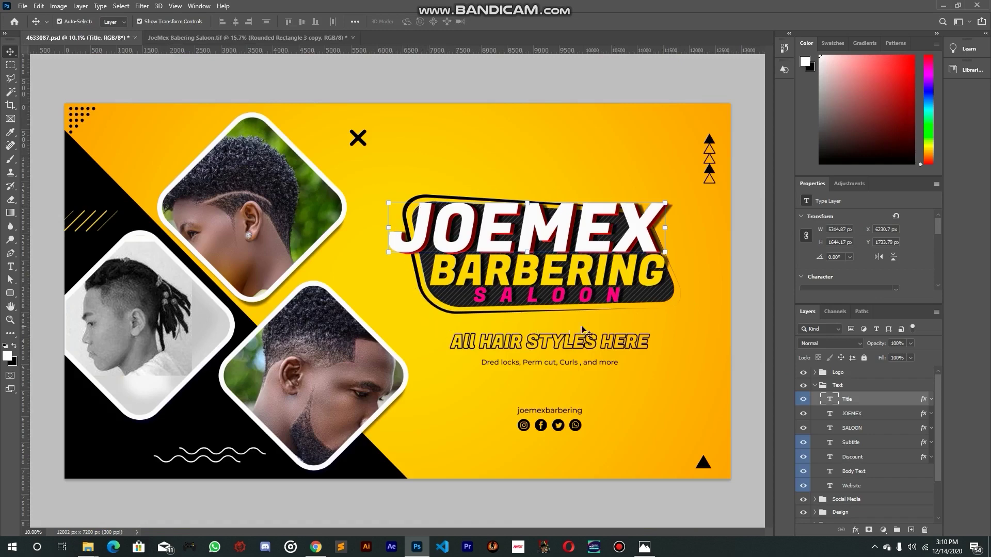
click(160, 38)
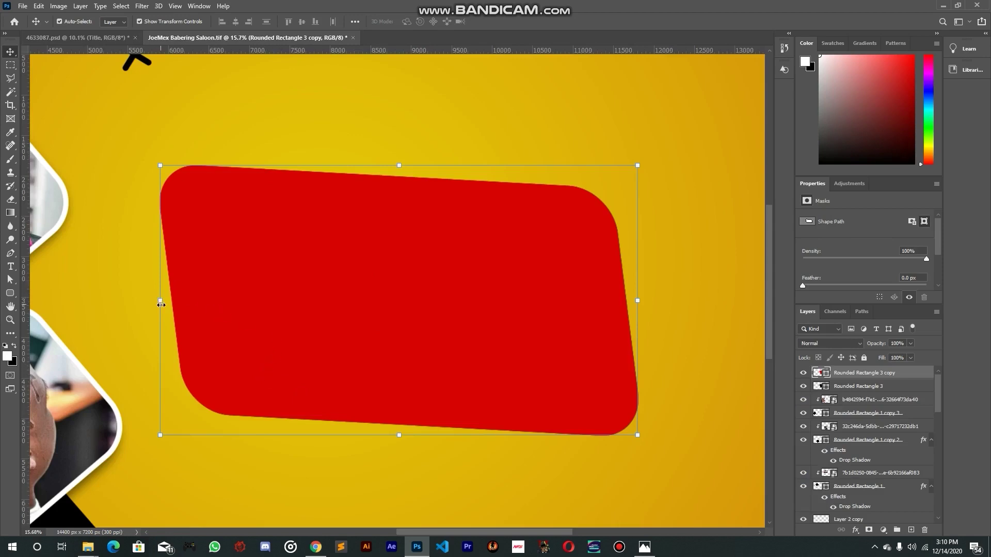
Scale the red slanted shape down to 98.86% from its left side, exposing a black border along the left edge
drag(161, 301, 162, 301)
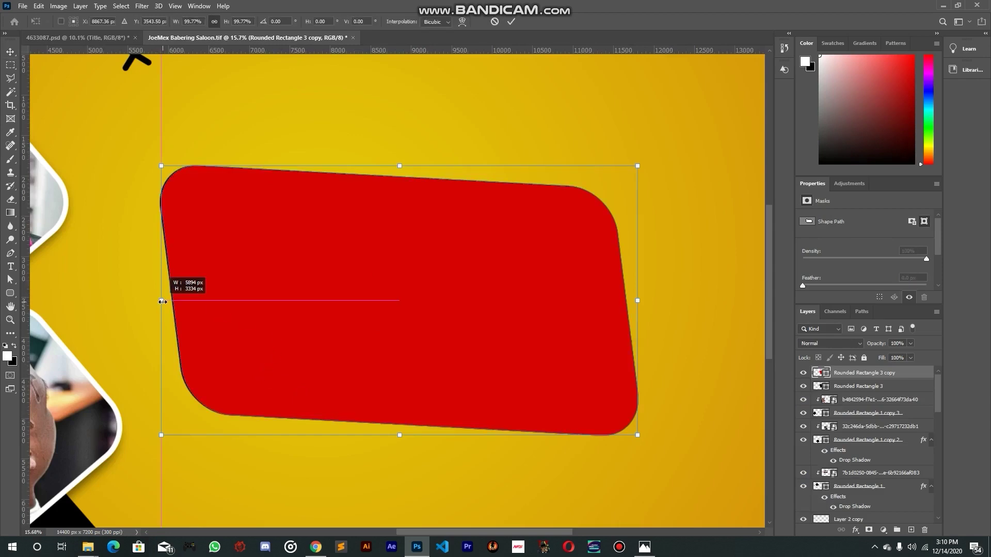
drag(164, 302, 160, 303)
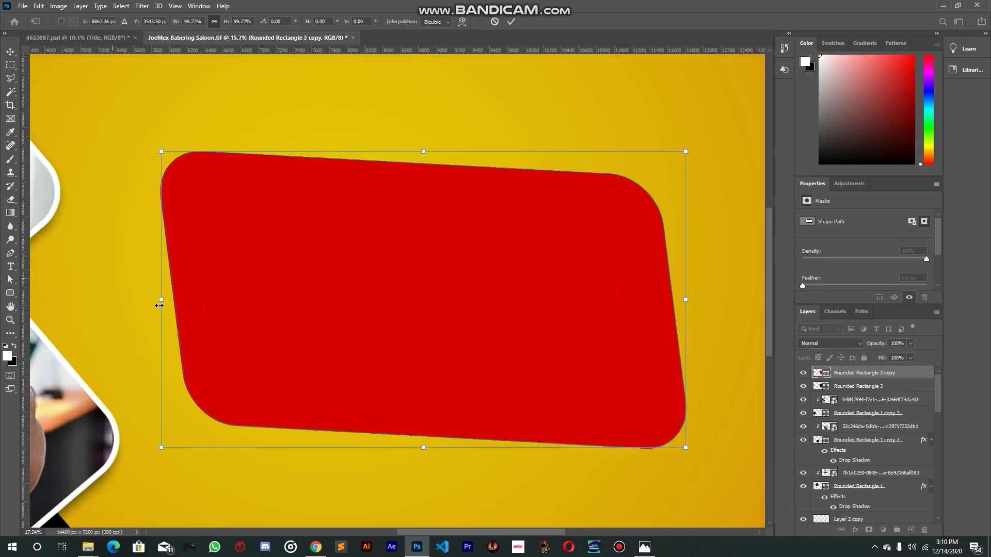
scroll(160, 304, up, 2)
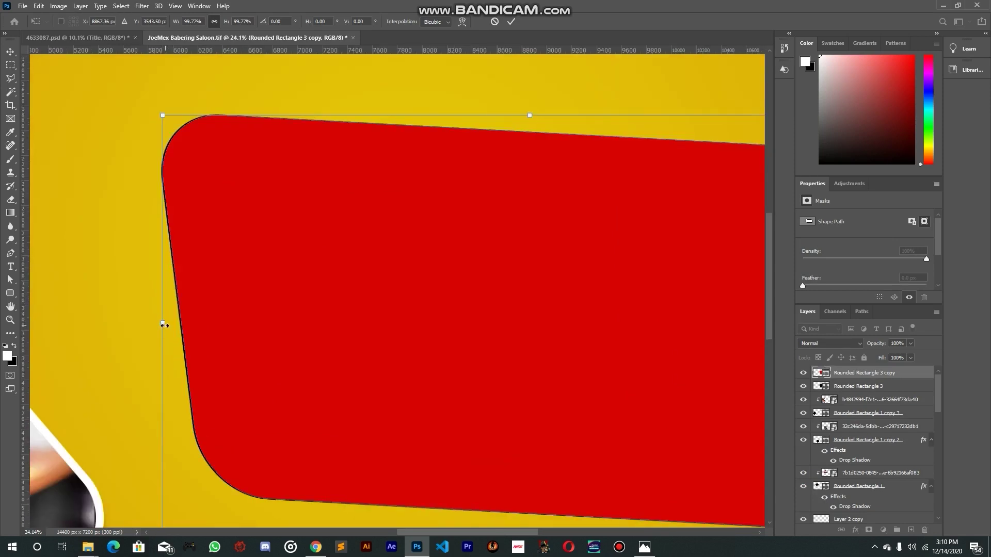
drag(164, 323, 171, 326)
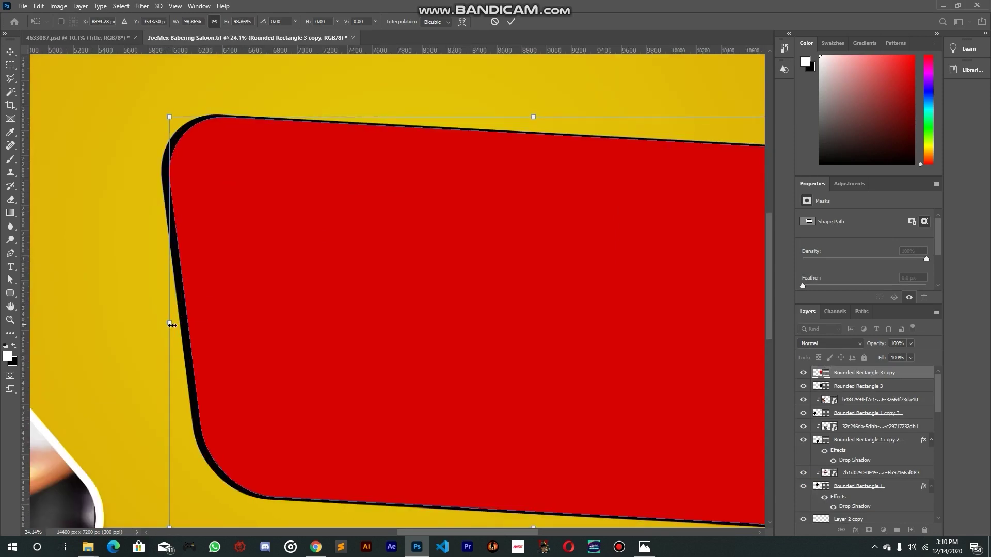
scroll(172, 326, down, 2)
scroll(172, 325, down, 1)
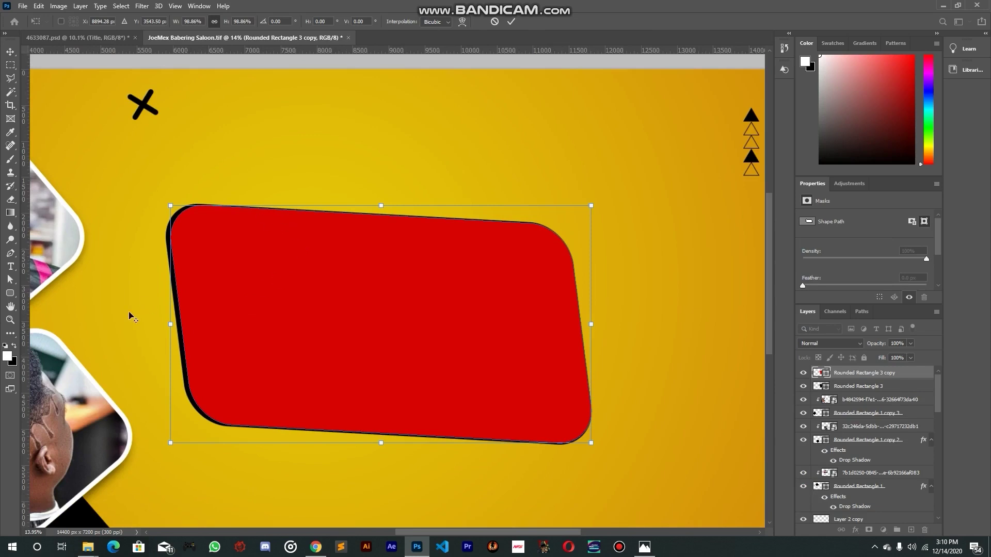
Lower the top edge of the red shape to a height of 98.39%, thickening the black border above it
scroll(407, 230, up, 6)
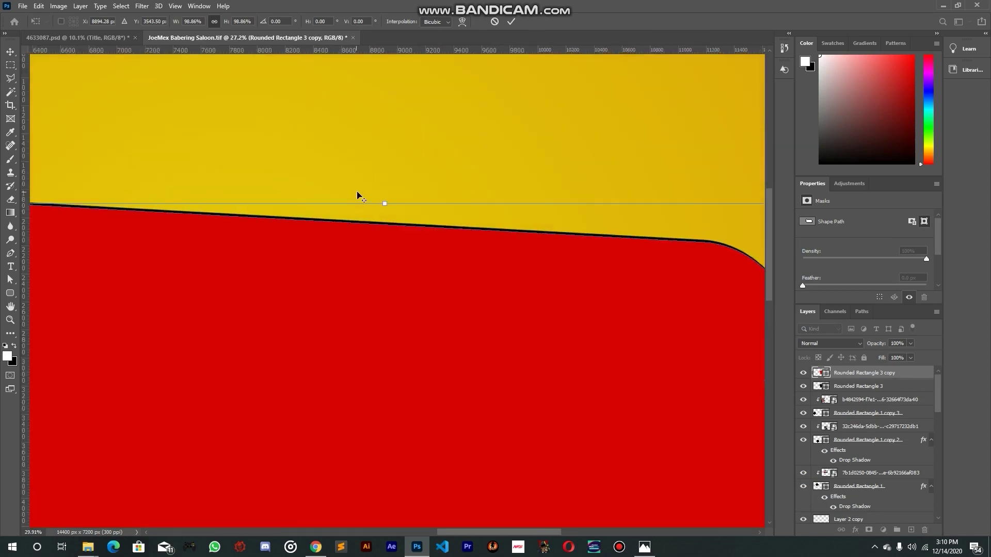
scroll(394, 212, up, 1)
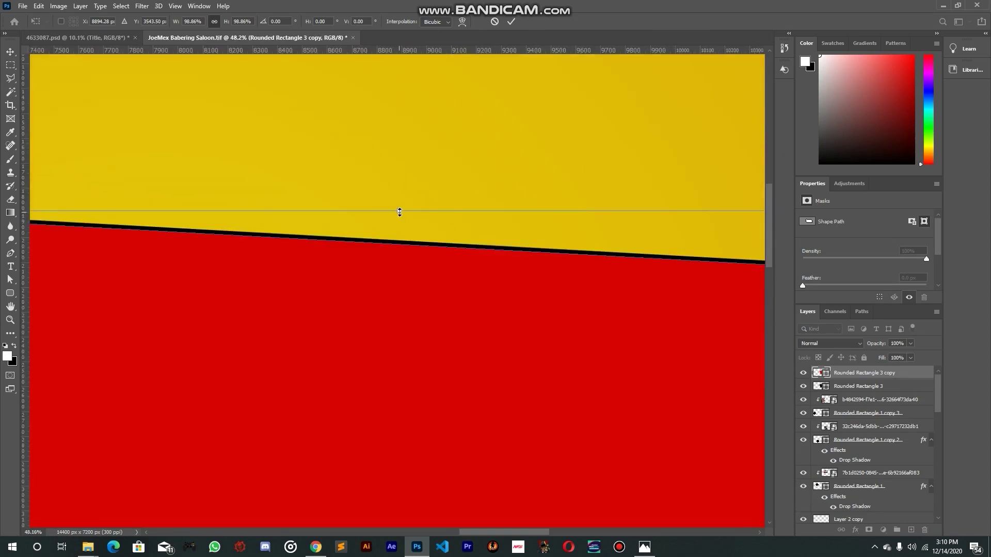
drag(400, 210, 400, 212)
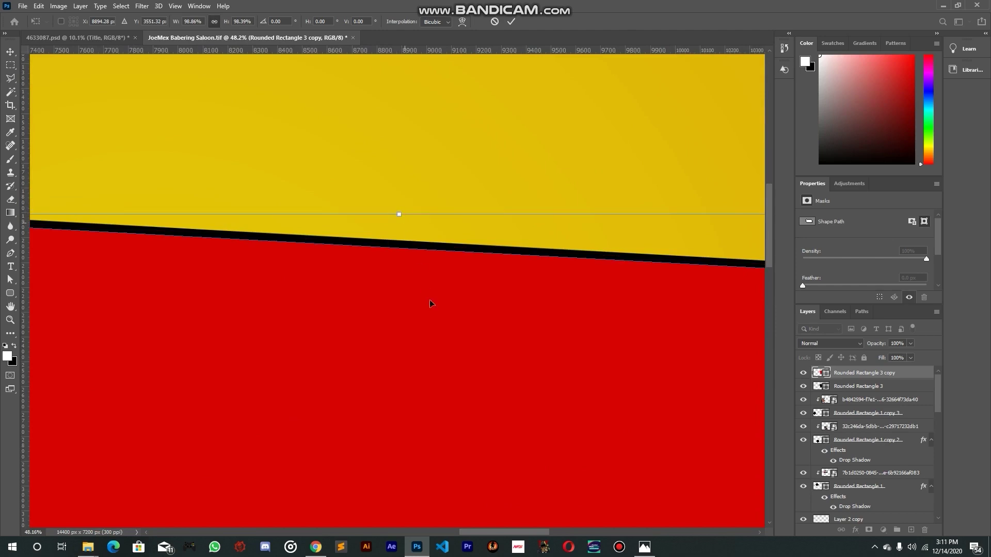
scroll(430, 302, down, 4)
scroll(430, 301, down, 4)
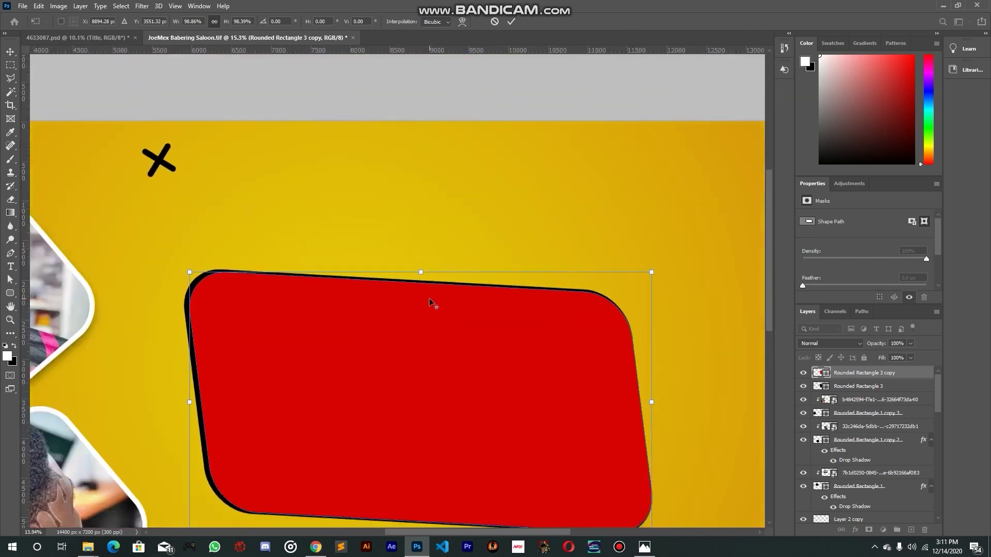
scroll(431, 403, down, 2)
Raise the bottom edge of the red shape slightly, to a height of 98.33%
scroll(442, 391, up, 6)
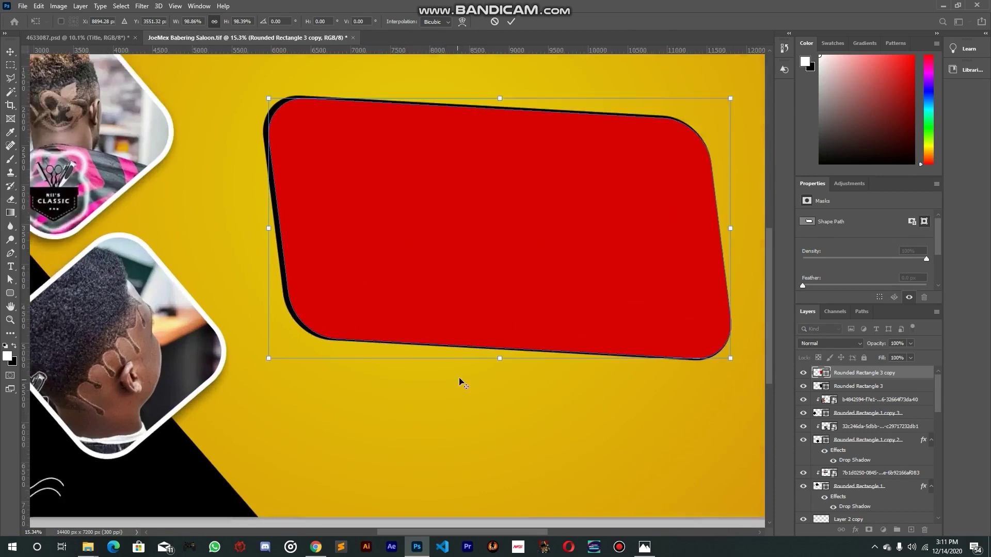
scroll(530, 359, up, 4)
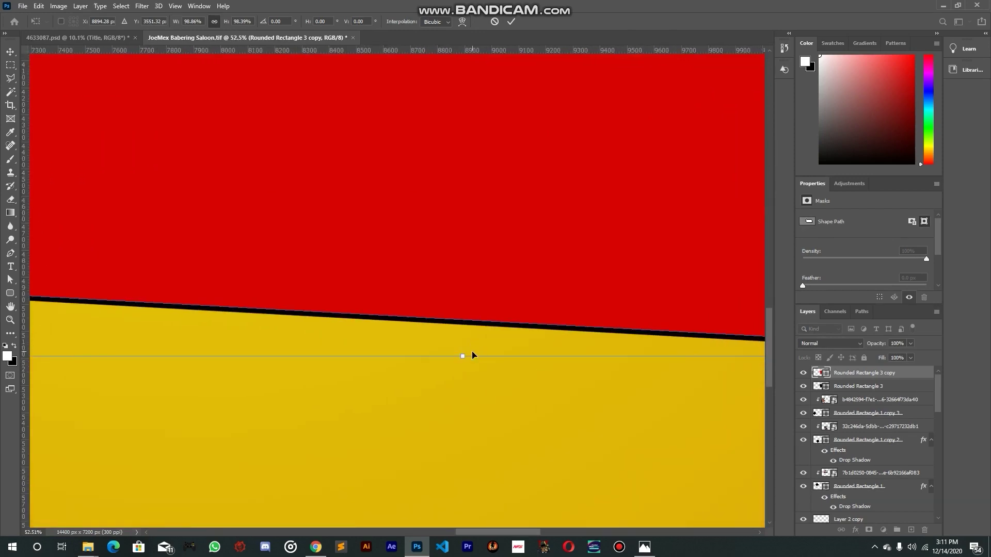
drag(463, 357, 465, 356)
scroll(466, 356, down, 9)
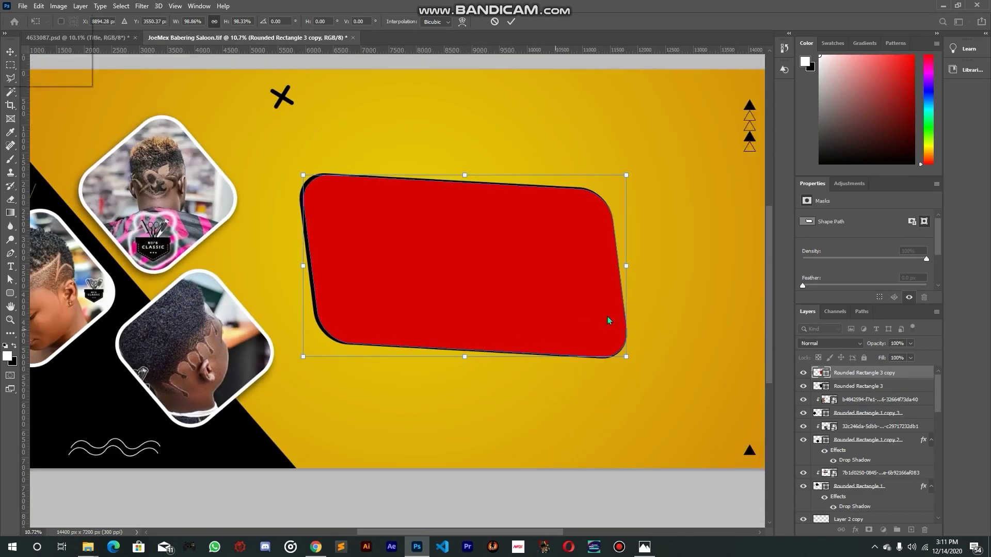
Pull the right edge of the red shape inward to a width of 98.67%, exposing a thin black border there
drag(562, 289, 506, 284)
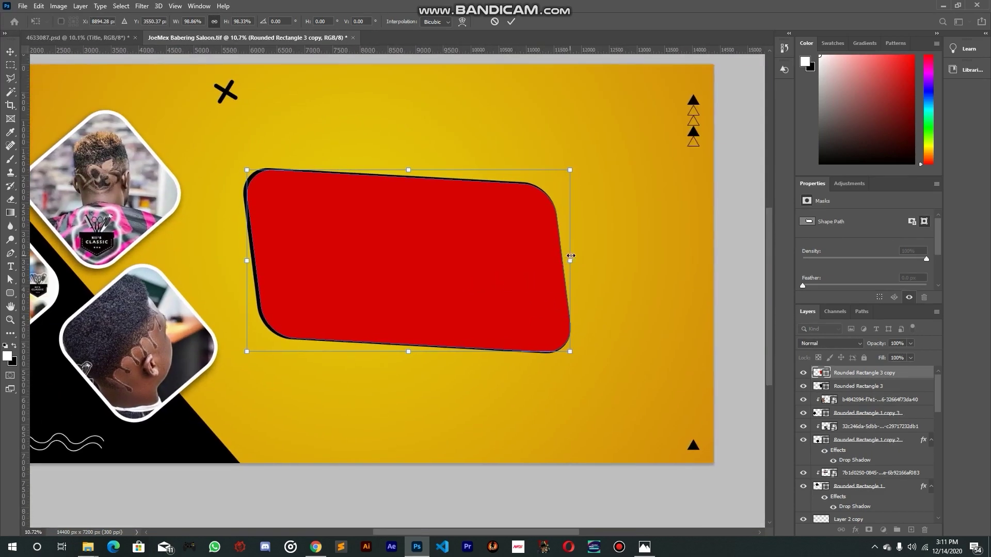
scroll(570, 256, up, 6)
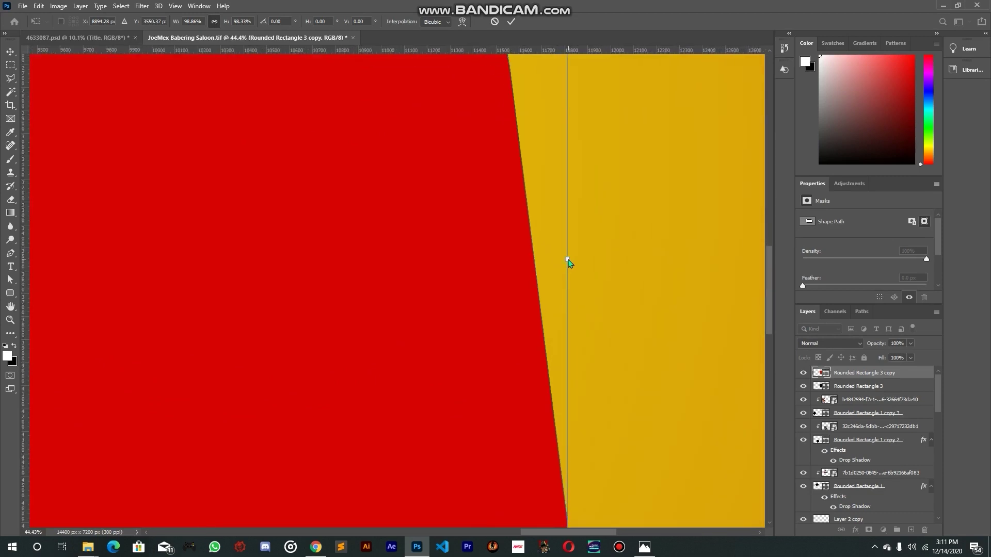
drag(568, 259, 564, 259)
scroll(565, 259, up, 3)
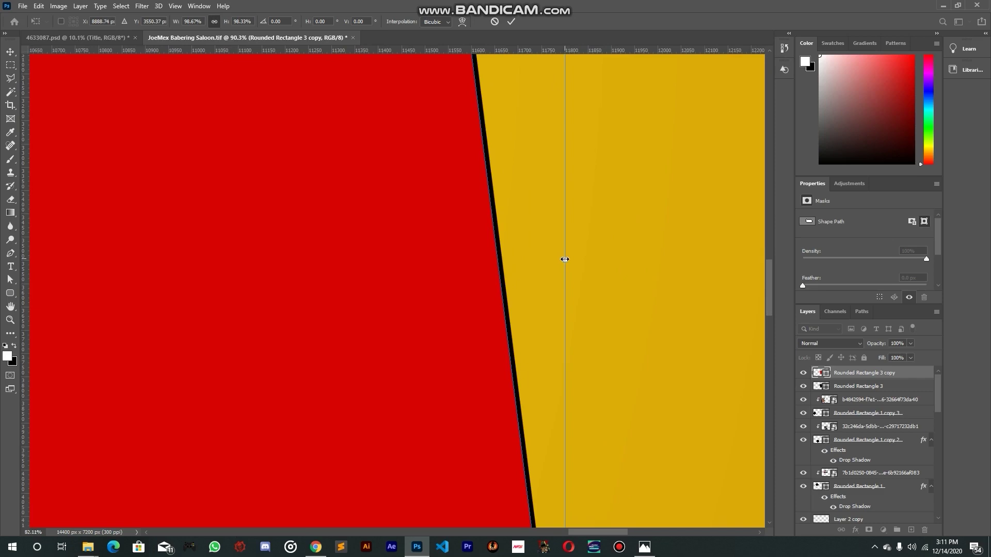
scroll(564, 259, down, 6)
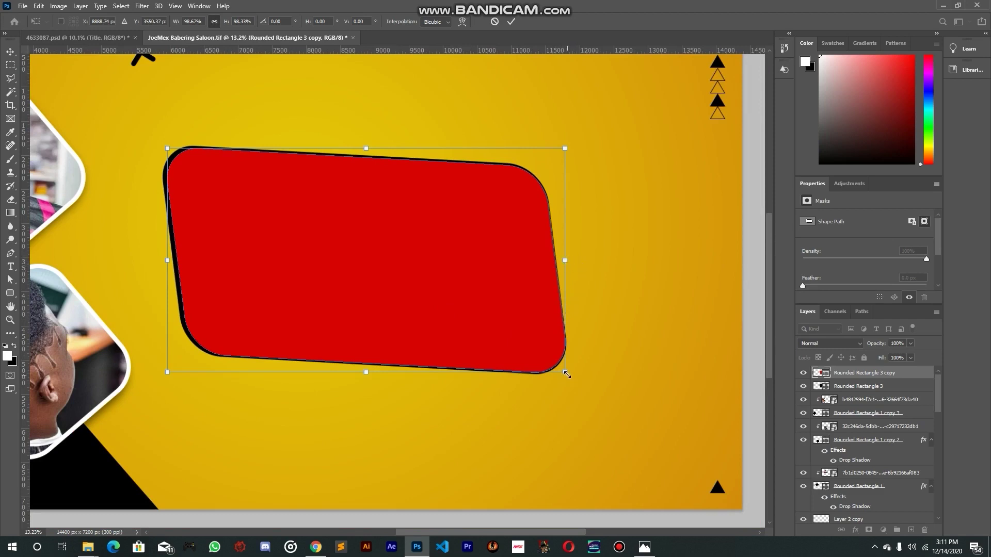
Try enlarging the red shape from its lower-right corner, undo it, and extend the bottom edge to a height of 98.96%
drag(565, 375, 566, 376)
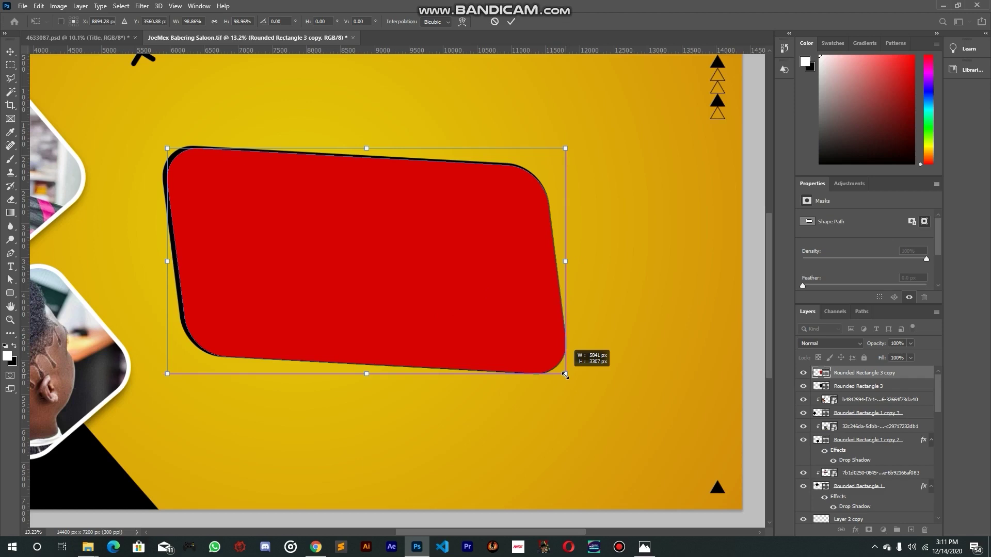
key(ctrl+z)
scroll(367, 394, up, 5)
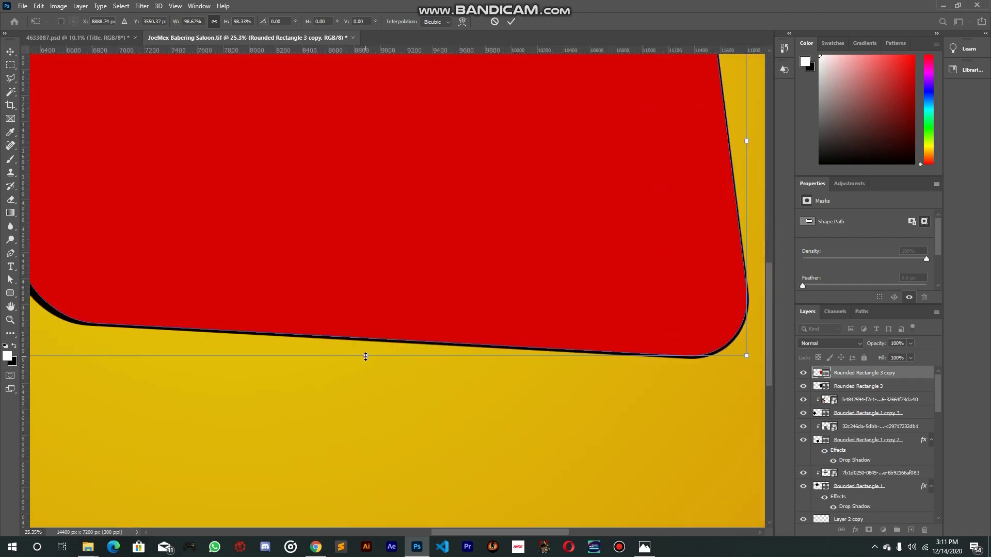
drag(365, 356, 366, 357)
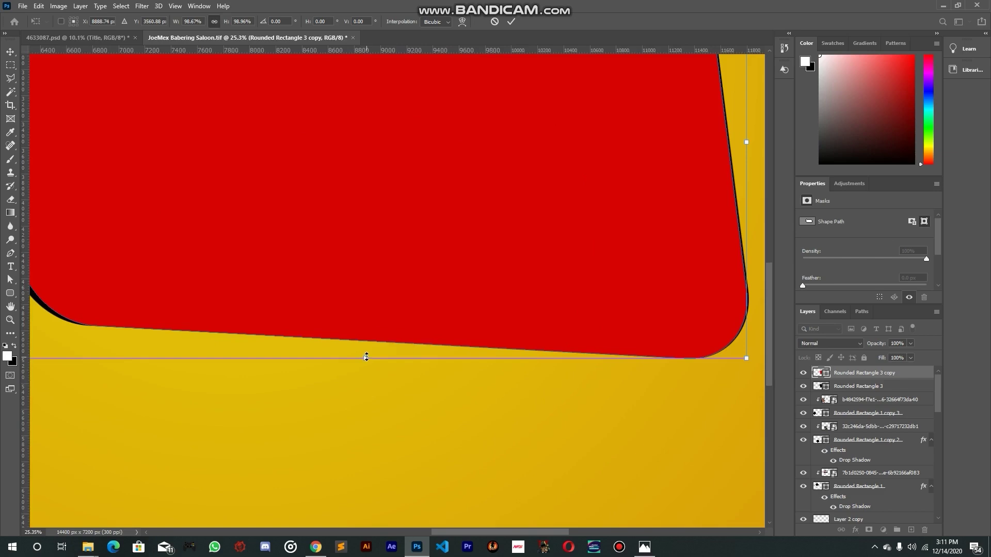
scroll(369, 355, up, 10)
scroll(369, 353, down, 10)
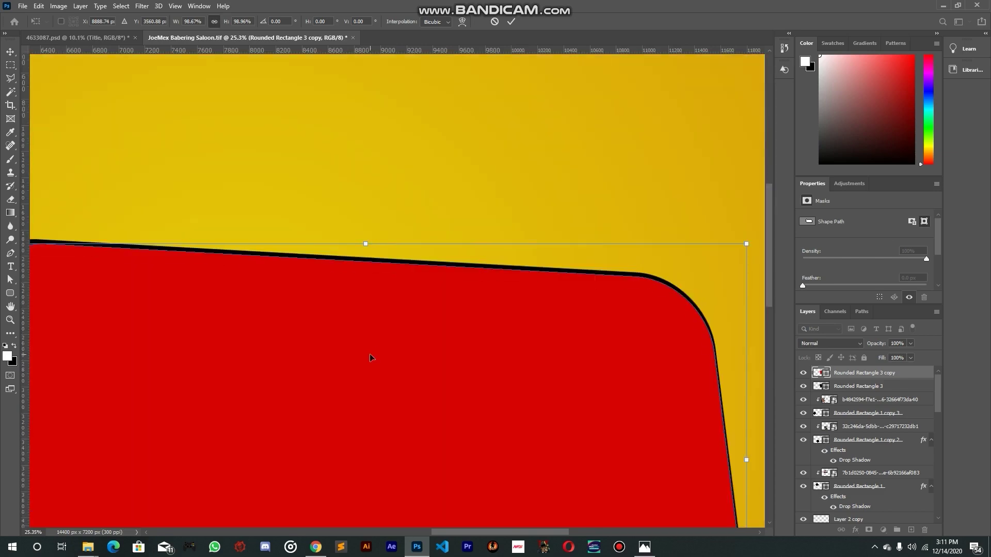
drag(374, 354, 471, 146)
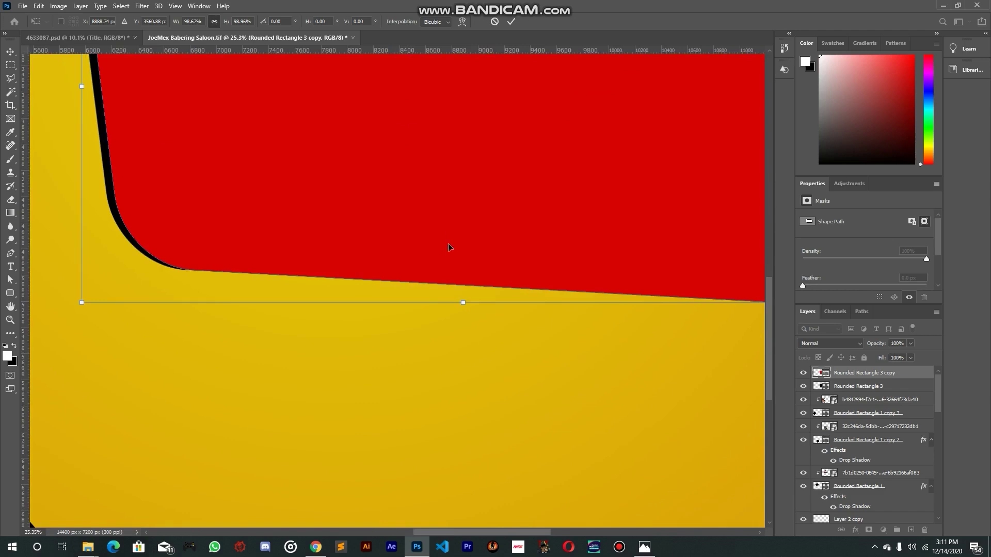
Raise the red shape's bottom edge to a height of 98.67%, leaving a thin black border below, and apply the transform
scroll(450, 320, up, 5)
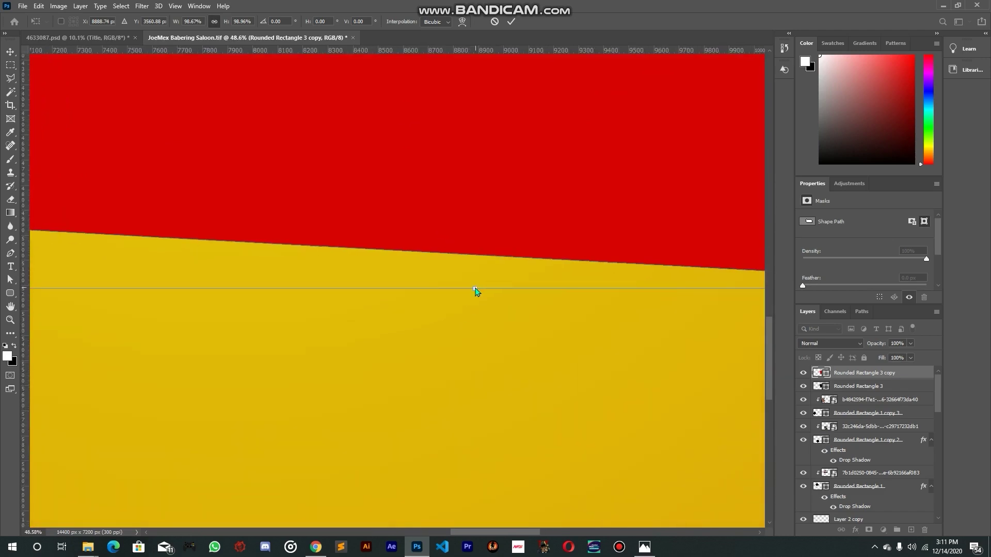
drag(475, 288, 475, 286)
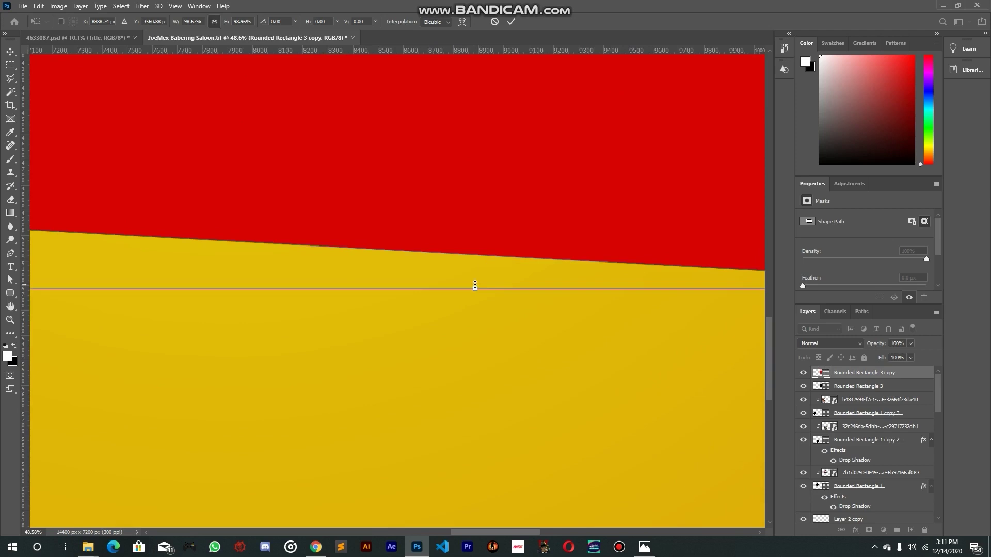
scroll(477, 237, up, 2)
scroll(473, 261, up, 4)
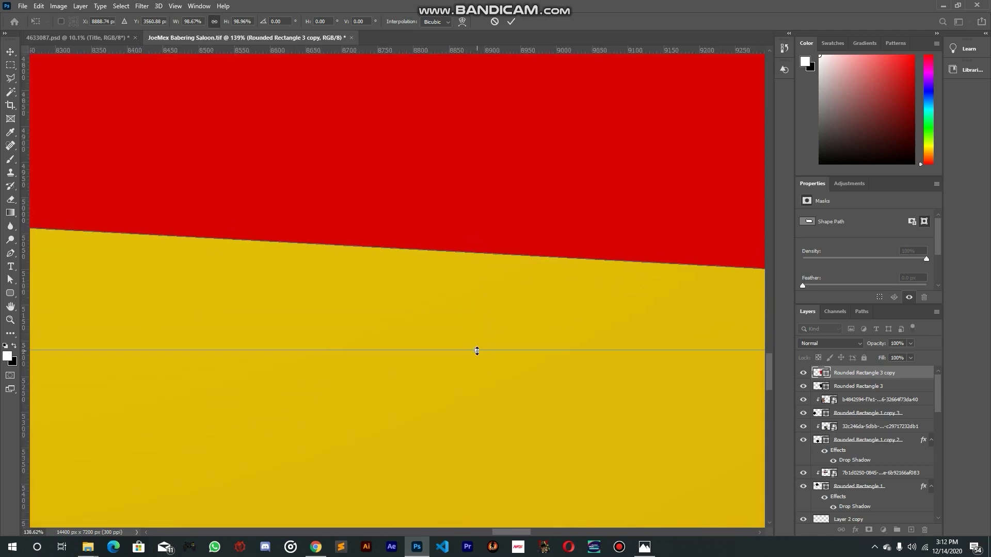
drag(477, 350, 476, 344)
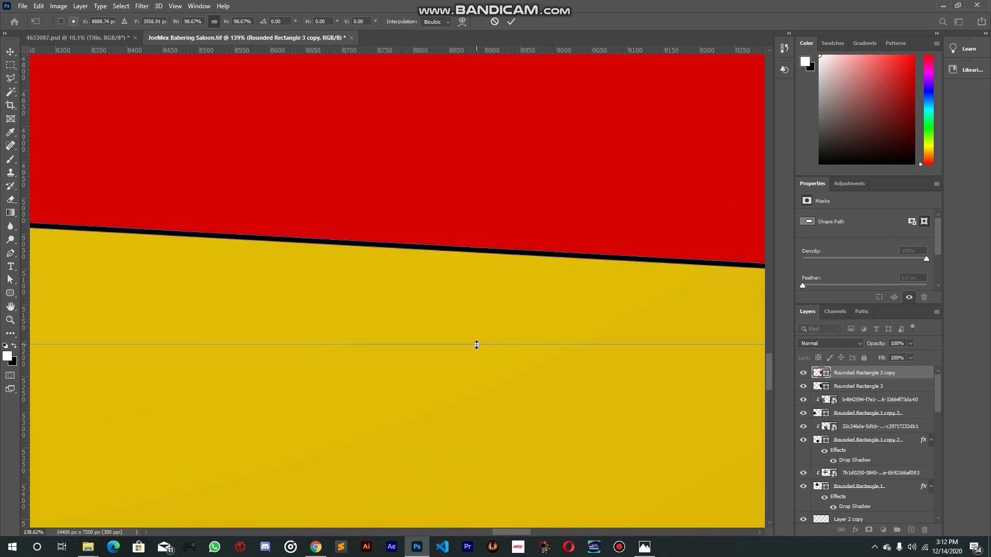
scroll(477, 344, down, 9)
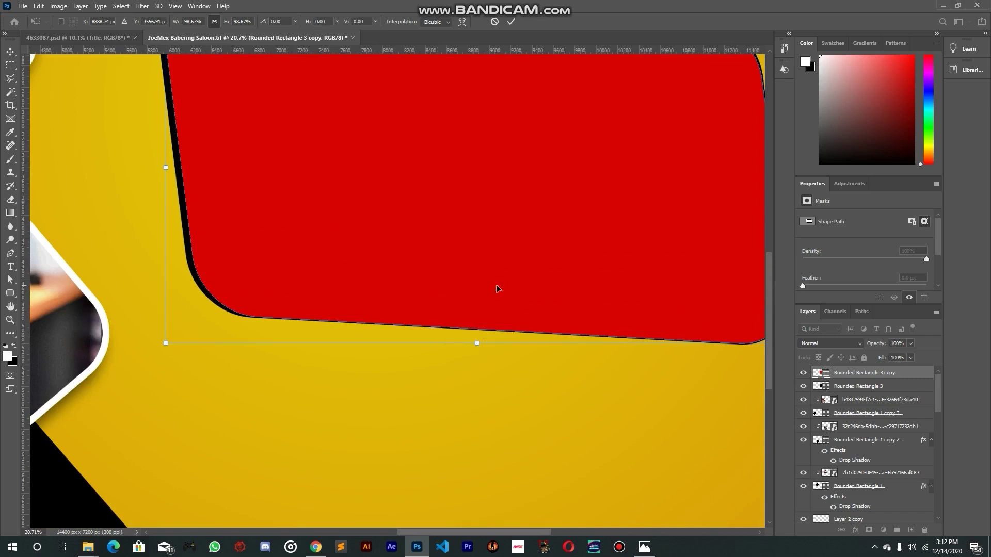
scroll(490, 356, down, 3)
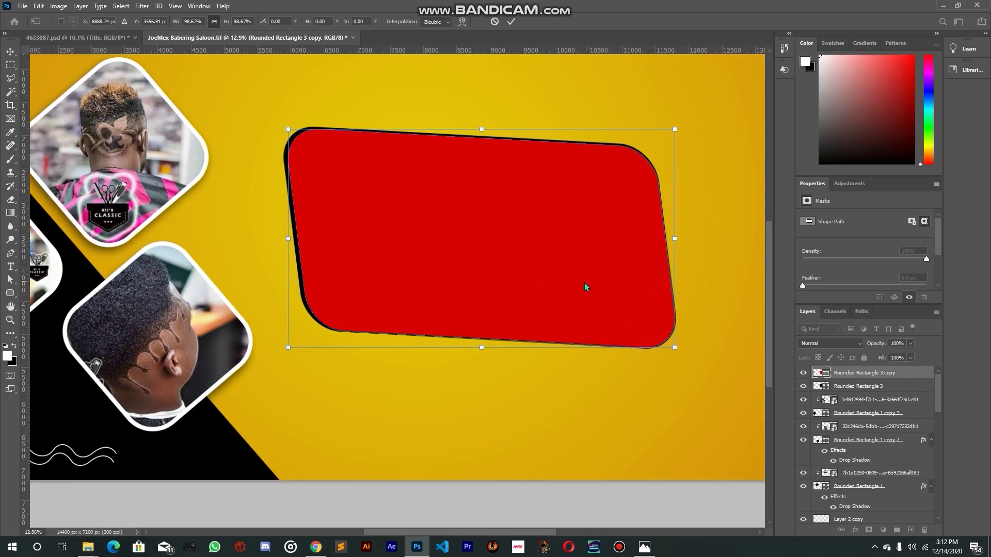
click(511, 22)
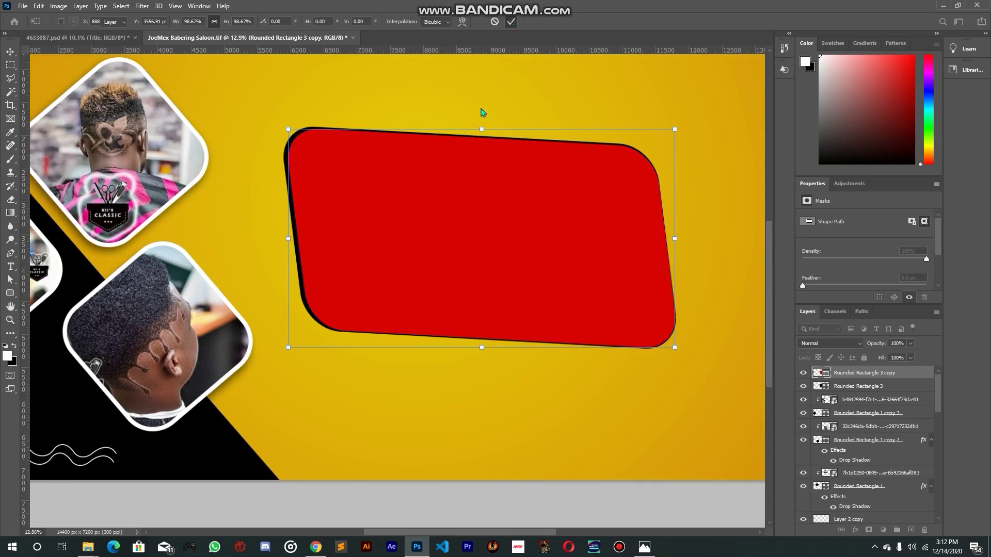
Rasterize the black Rounded Rectangle 3 layer
drag(491, 221, 366, 264)
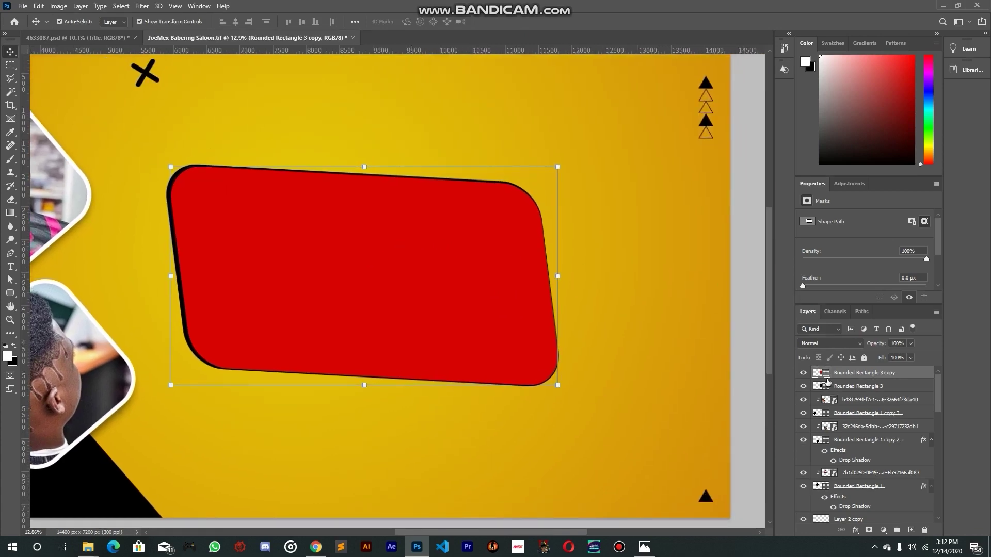
right_click(857, 390)
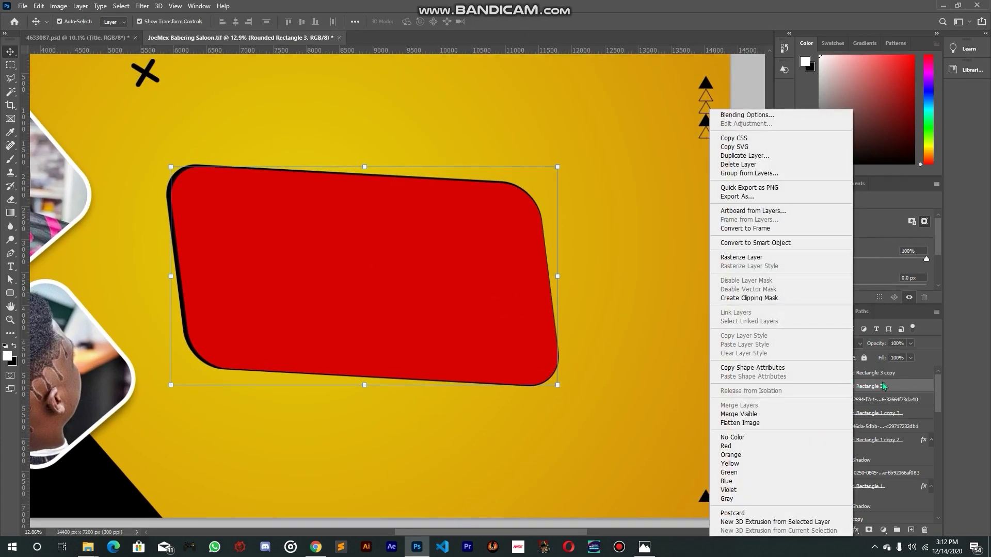
click(881, 386)
right_click(846, 391)
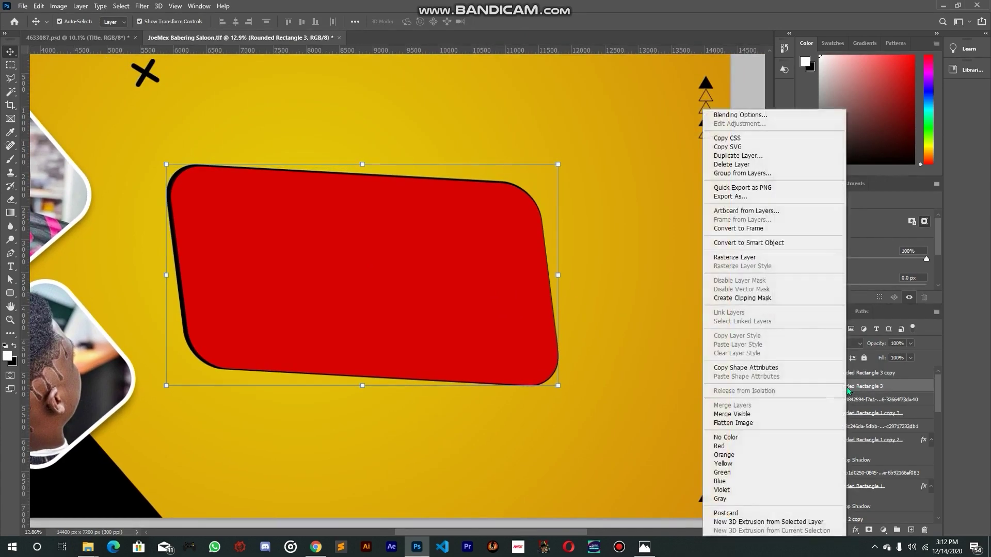
click(743, 257)
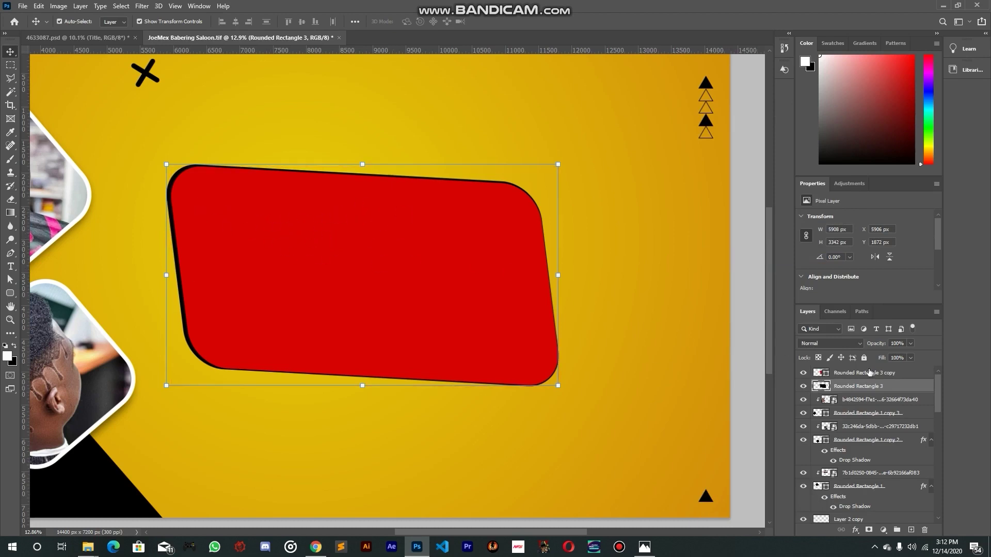
Select the red shape's outline, delete that area from the black Rounded Rectangle 3 layer to leave only a frame, and deselect
ctrl+click(819, 375)
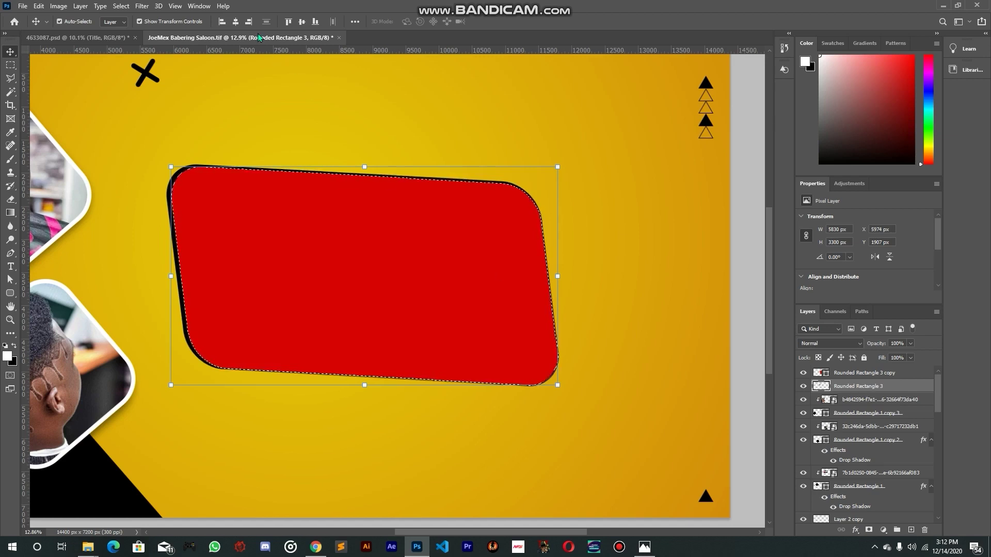
click(121, 6)
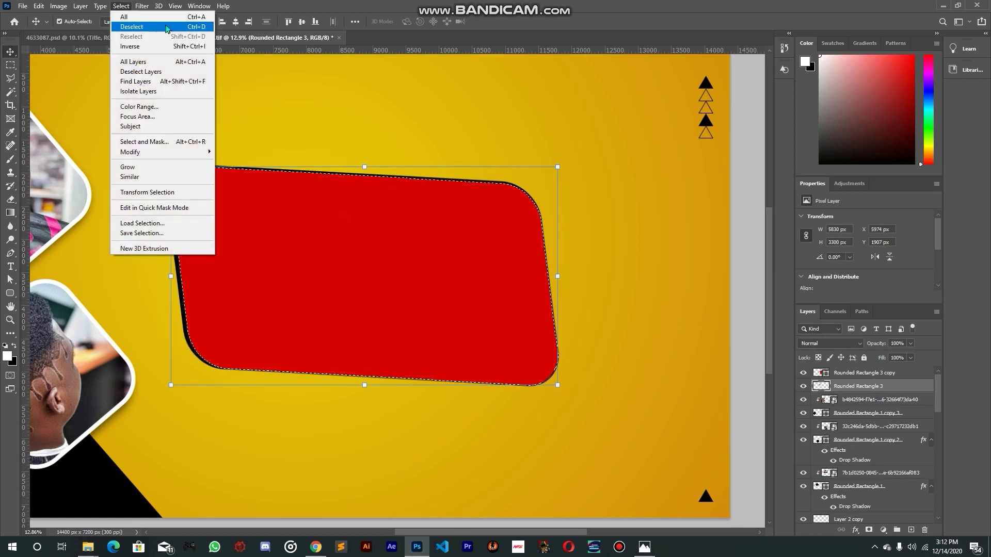
click(199, 28)
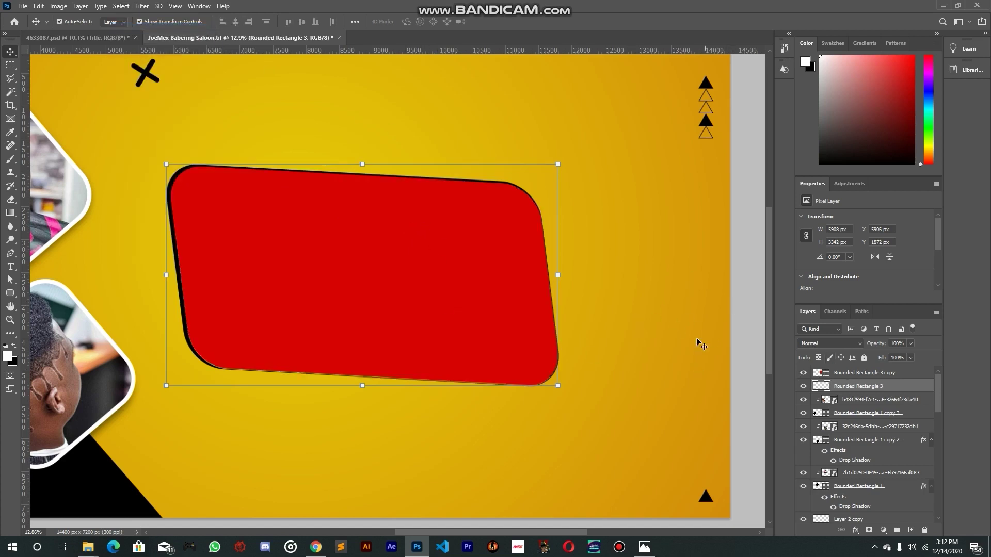
Hide the red Rounded Rectangle 3 copy layer and compare the remaining black frame with the title badge in the 4633087.psd reference
click(803, 372)
click(619, 328)
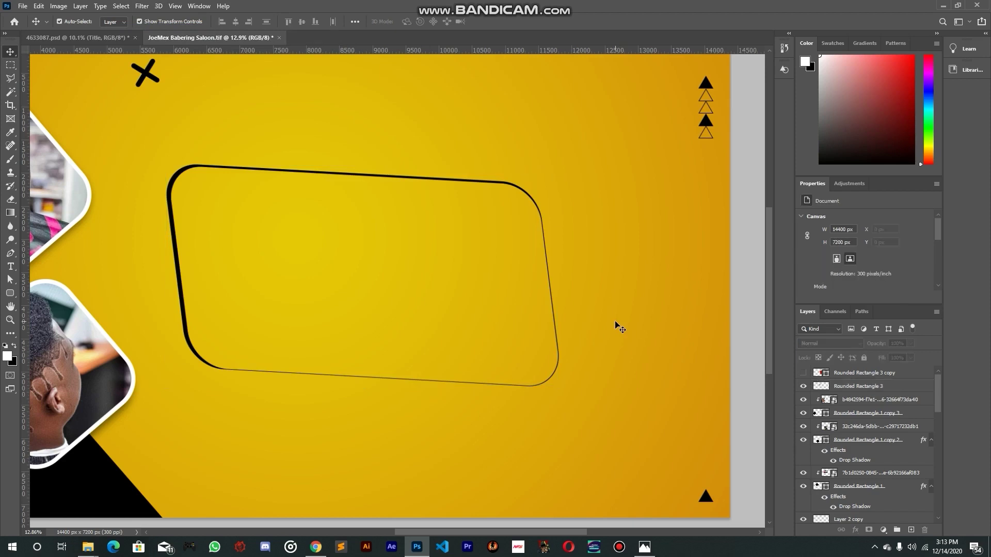
scroll(348, 338, down, 3)
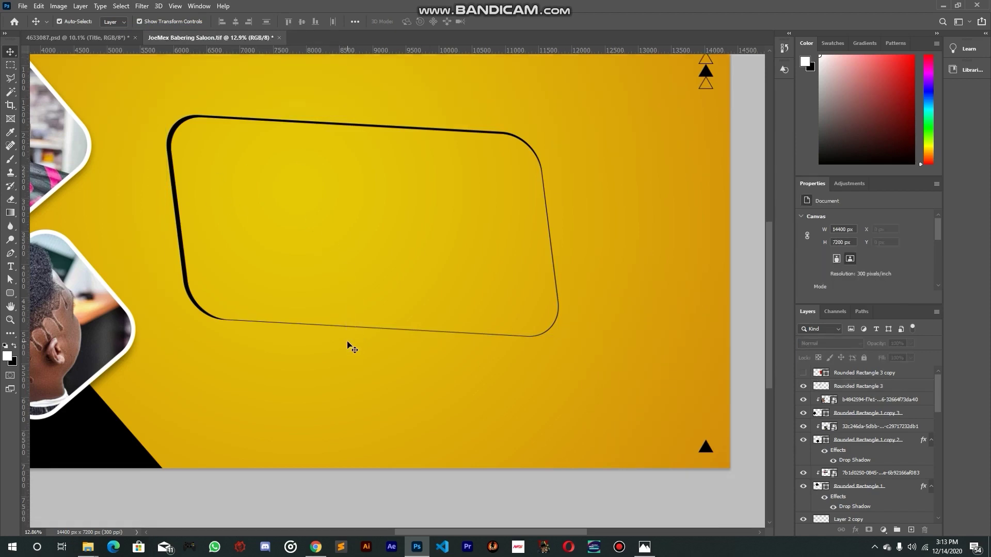
scroll(382, 392, up, 1)
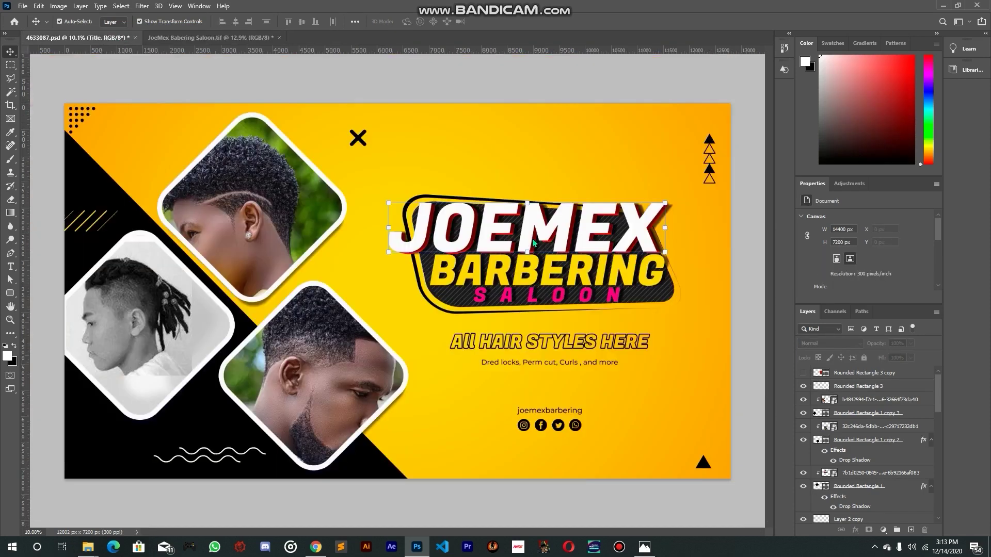
click(82, 38)
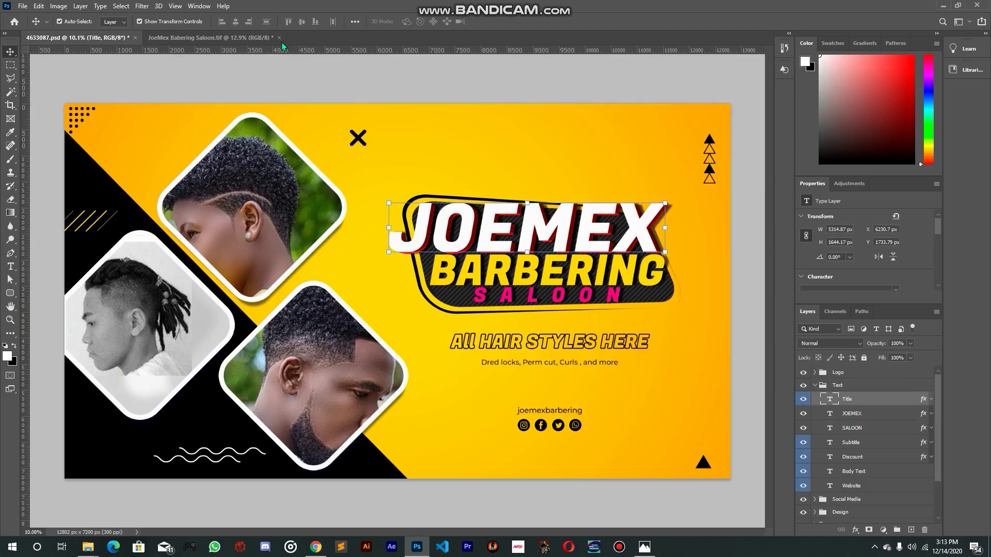
click(211, 38)
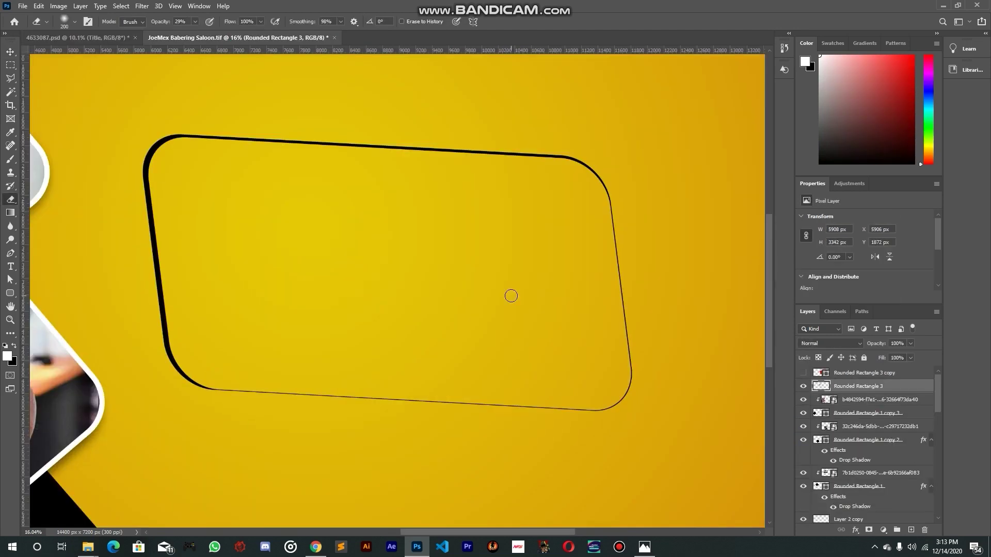
Erase the black frame's lower-right corner with a soft 1600 px eraser at 100% opacity, fading the right and bottom lines out
key(bracketright)
key(bracketright)
key(bracketright)
key(bracketright)
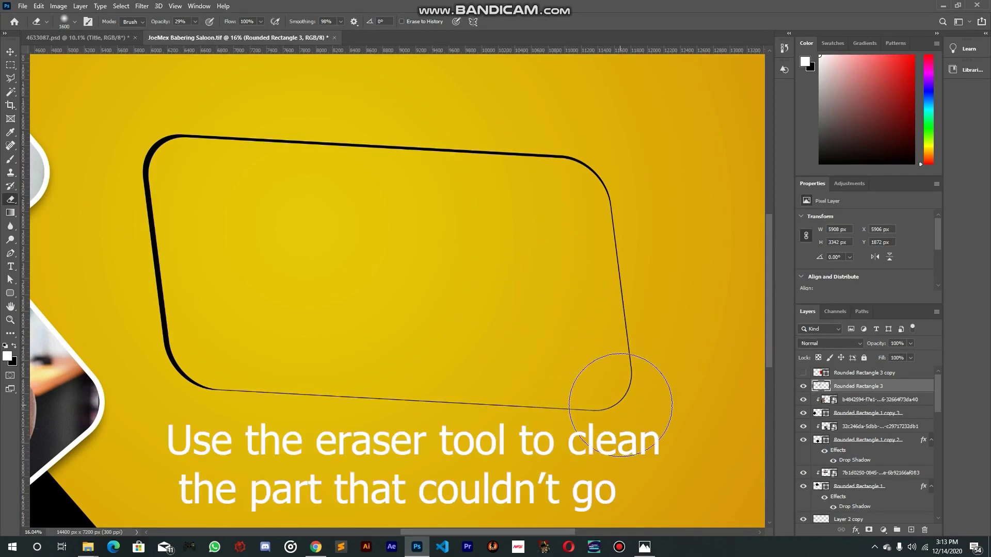
drag(157, 23, 482, 66)
drag(659, 403, 604, 336)
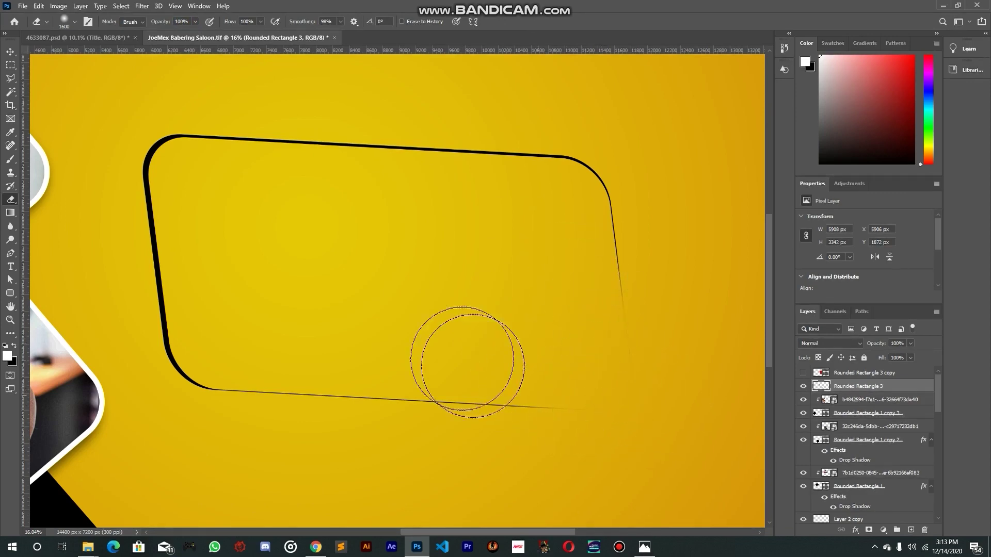
drag(708, 447, 490, 431)
scroll(327, 342, down, 3)
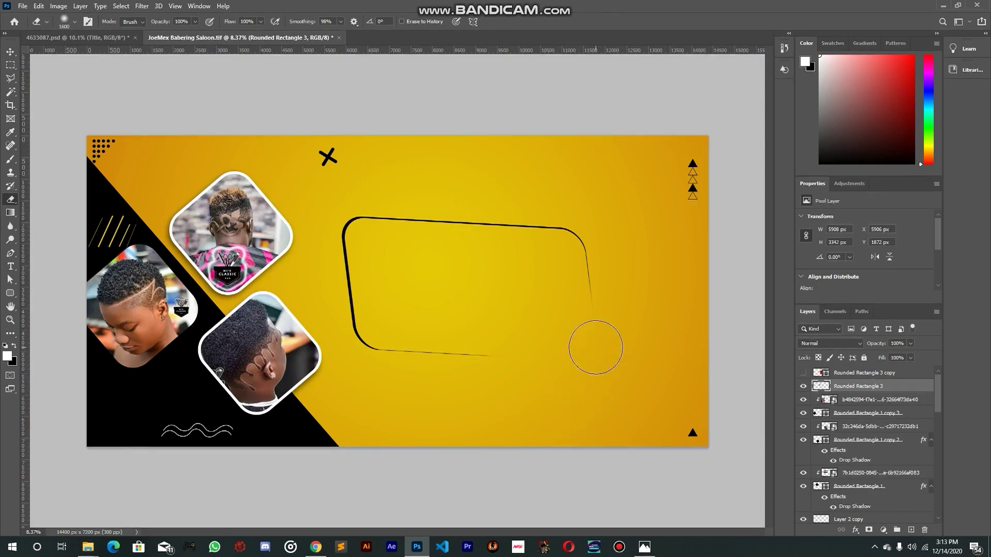
Move the black frame right to X 6994 px and erase a bit more of its bottom line's end
click(10, 53)
drag(419, 251, 496, 269)
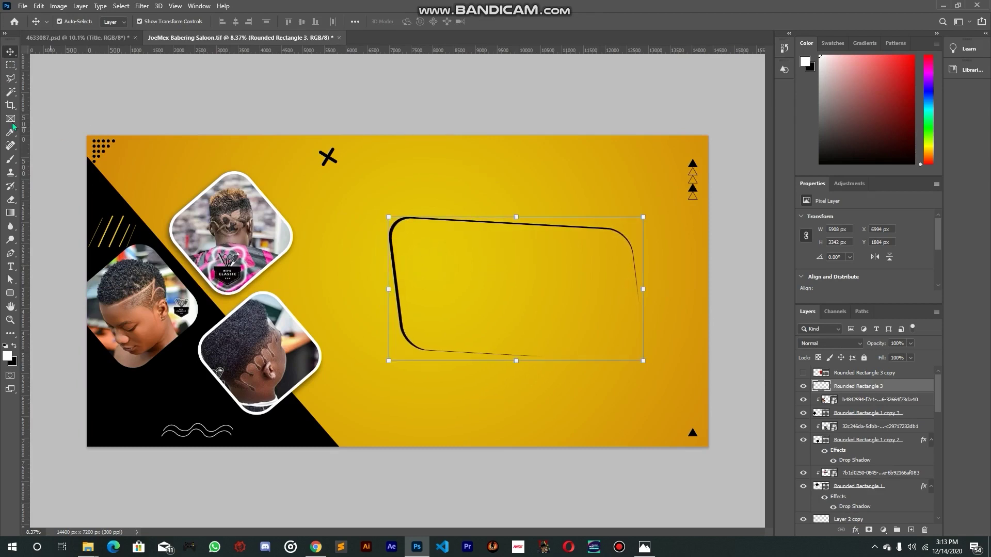
click(10, 199)
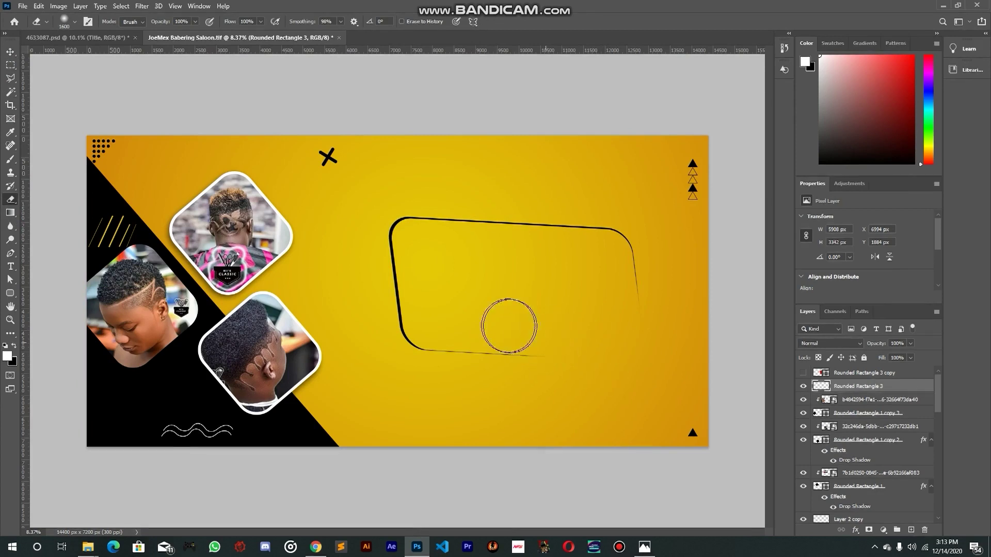
click(571, 351)
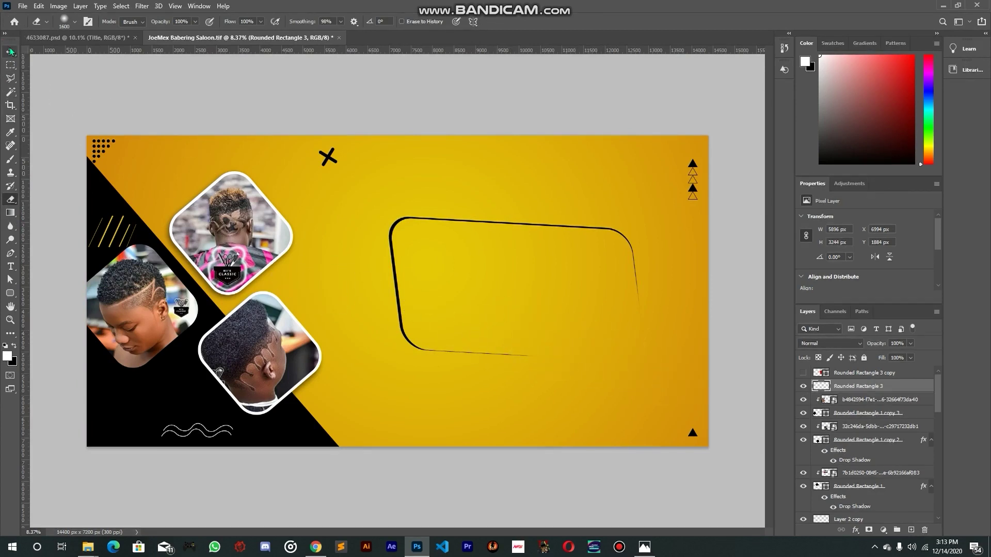
Shrink the black frame proportionally from its upper-left corner, reposition it on the yellow area and apply the transform
click(10, 51)
drag(388, 217, 443, 247)
drag(554, 301, 531, 268)
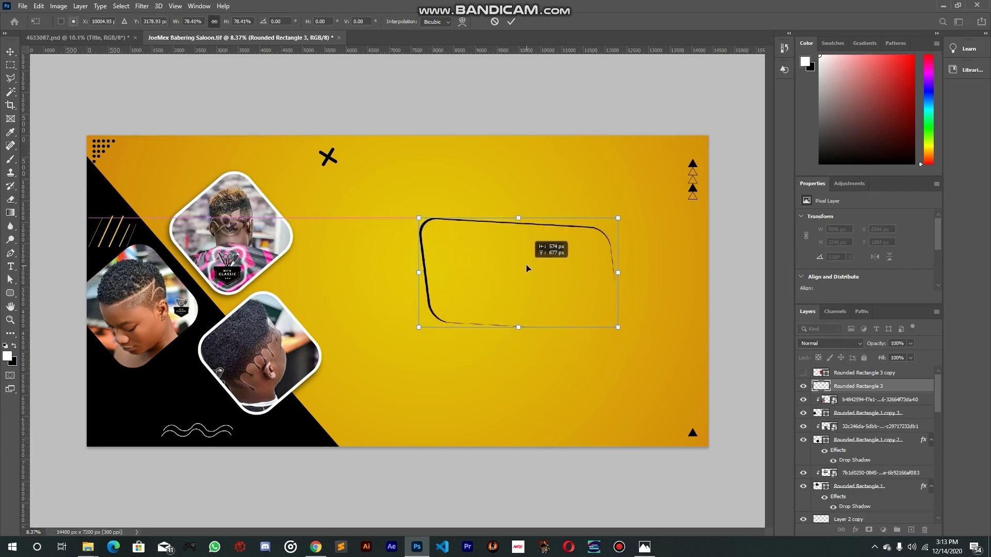
drag(419, 215, 459, 251)
drag(532, 280, 514, 259)
key(Return)
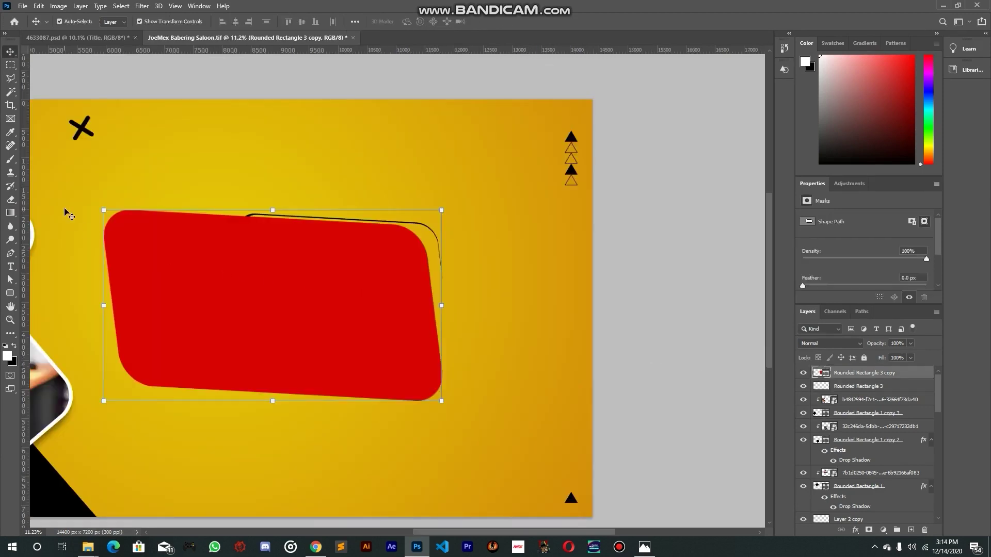
Scale the red rounded shape to 52.90%, place it inside the black frame and apply the transform
drag(102, 212, 252, 336)
drag(312, 343, 301, 267)
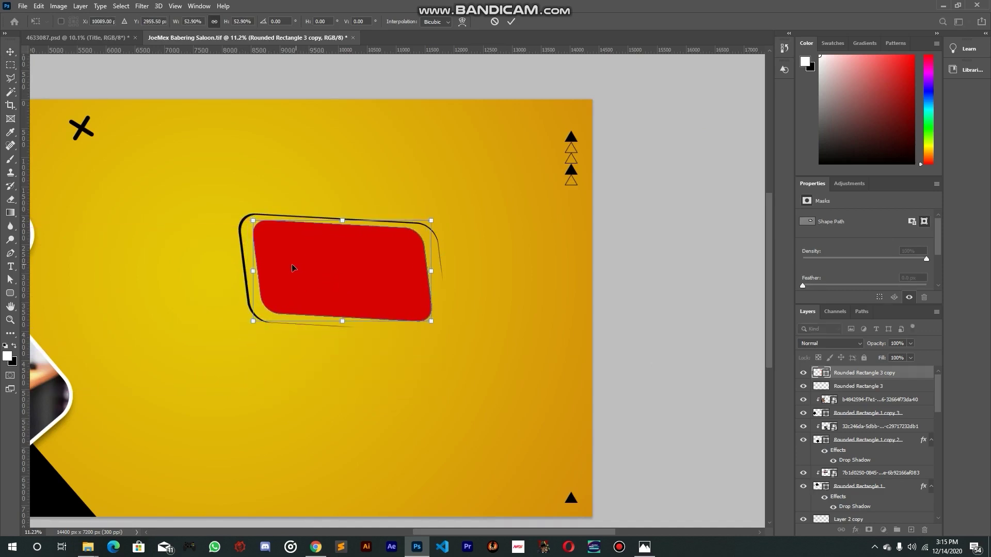
scroll(292, 265, up, 4)
scroll(281, 273, down, 4)
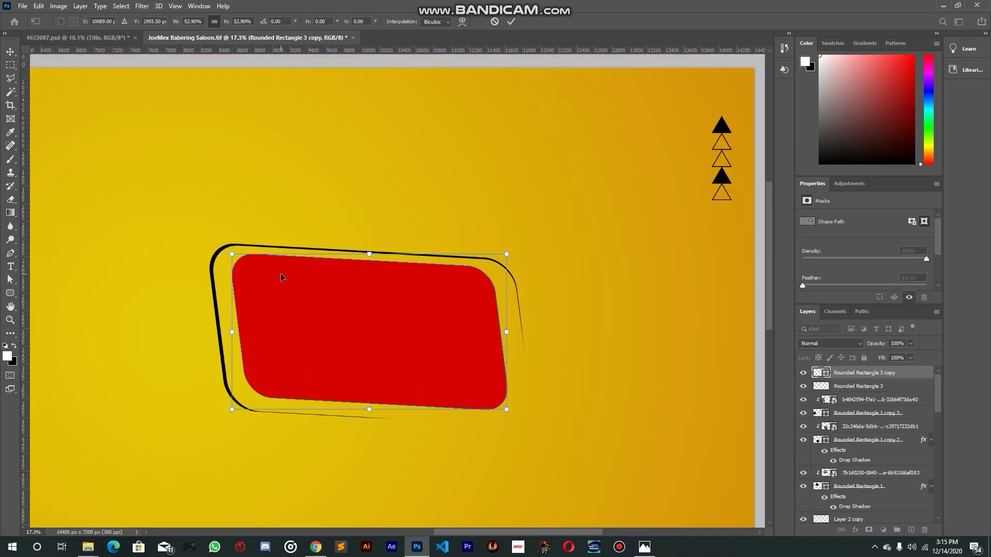
click(511, 23)
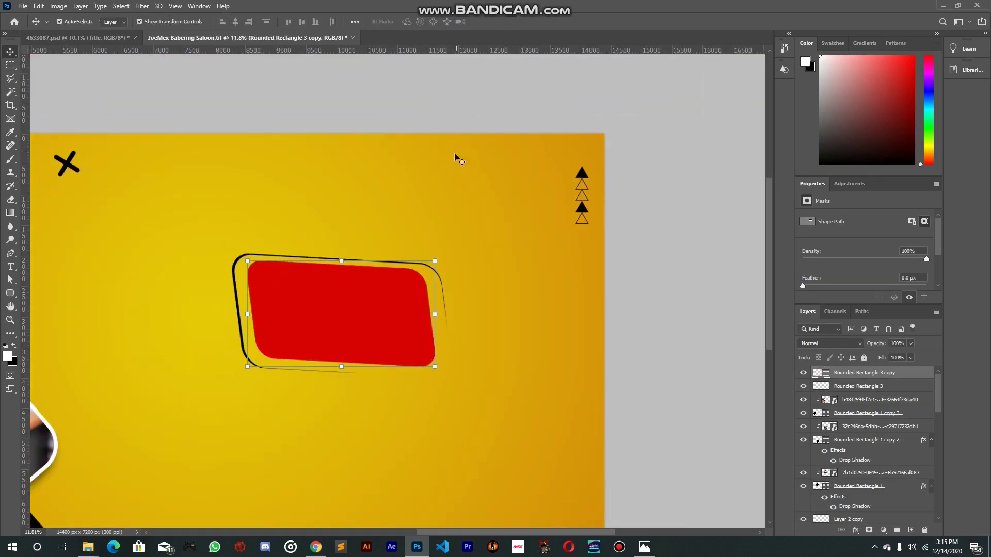
Nudge the red shape slightly left inside the frame and check its placement against the reference badge
scroll(338, 305, up, 5)
mouse_move(308, 290)
mouse_down()
mouse_move(289, 284)
mouse_move(296, 291)
mouse_up()
click(60, 40)
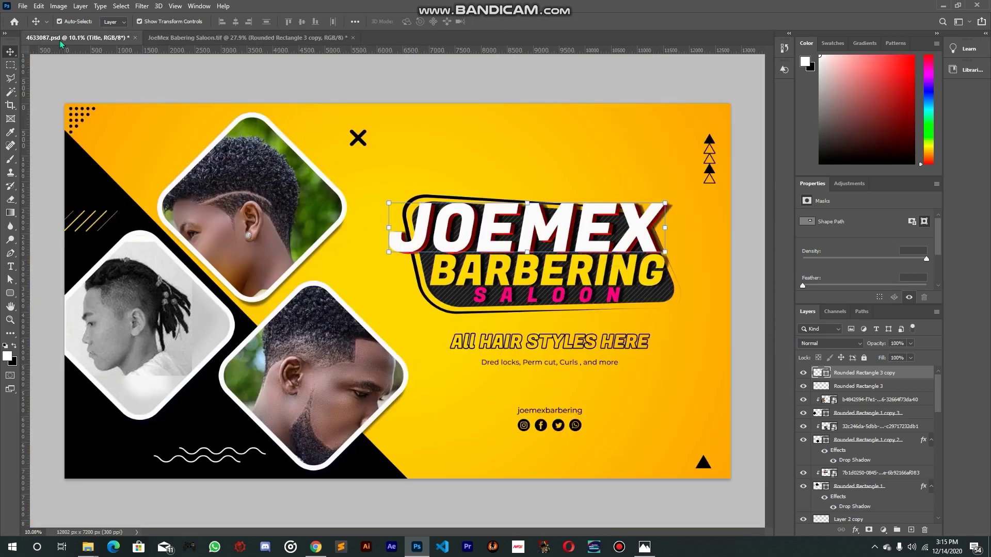
click(228, 41)
Enlarge the red shape from its lower-right corner until it overlaps the frame's faded side, and apply the transform
scroll(431, 327, up, 2)
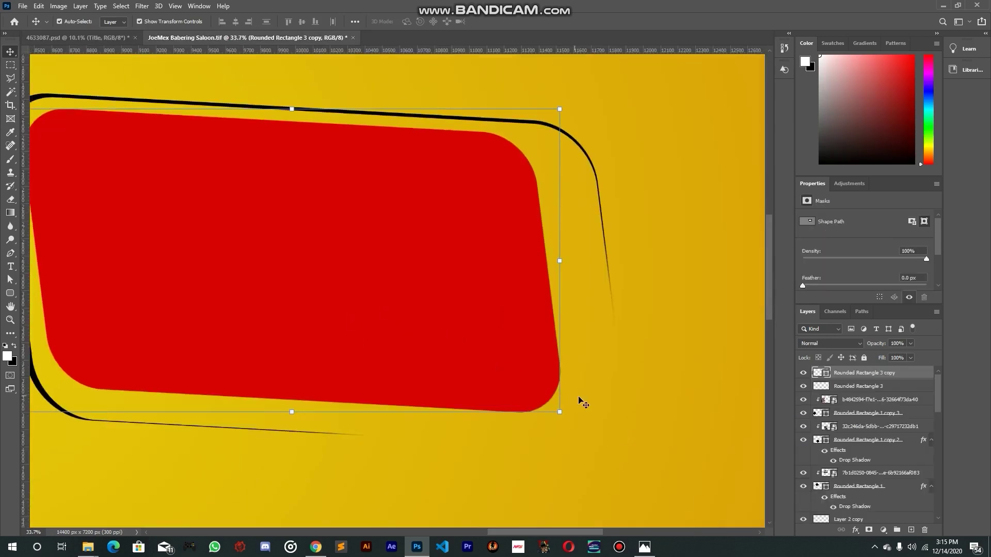
scroll(587, 401, down, 1)
scroll(588, 405, down, 1)
drag(567, 403, 602, 414)
key(Return)
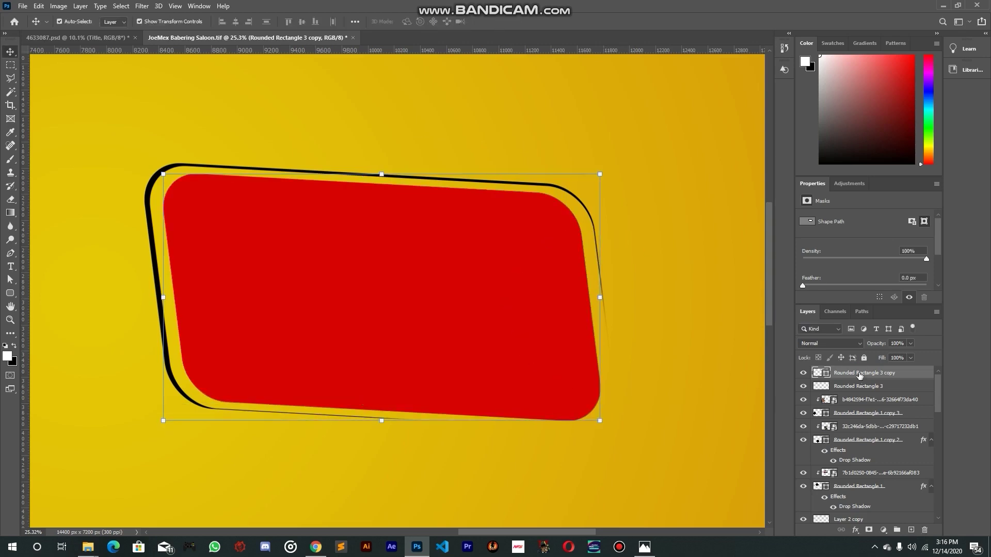
Change the red shape's fill colour to black (#000000) and deselect the layer
double_click(824, 377)
drag(518, 273, 558, 367)
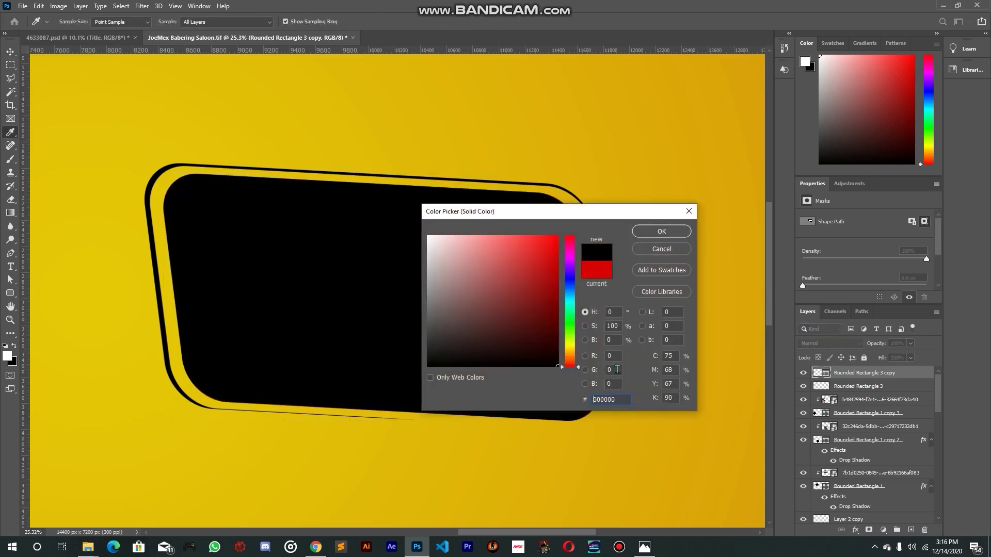
click(646, 233)
scroll(639, 265, down, 3)
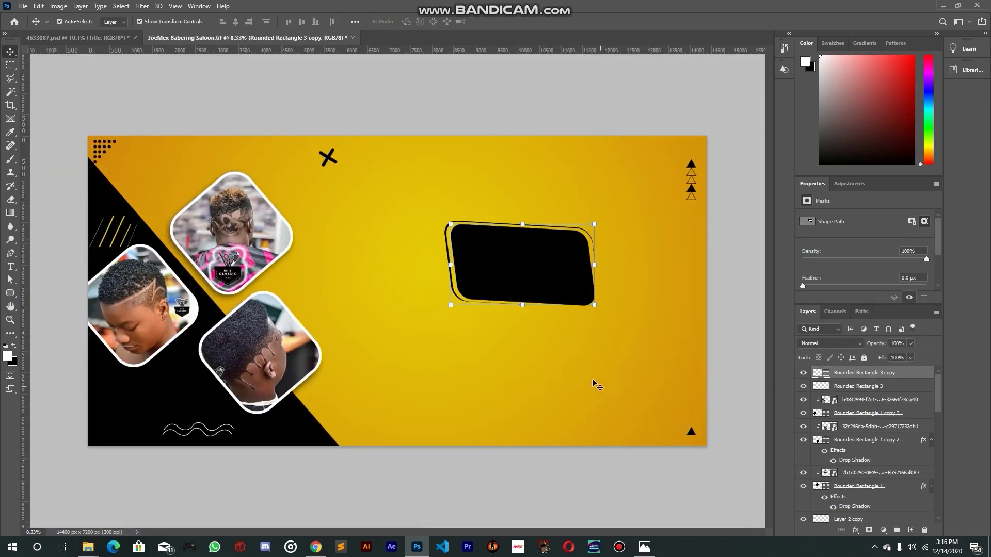
click(568, 368)
scroll(486, 205, up, 2)
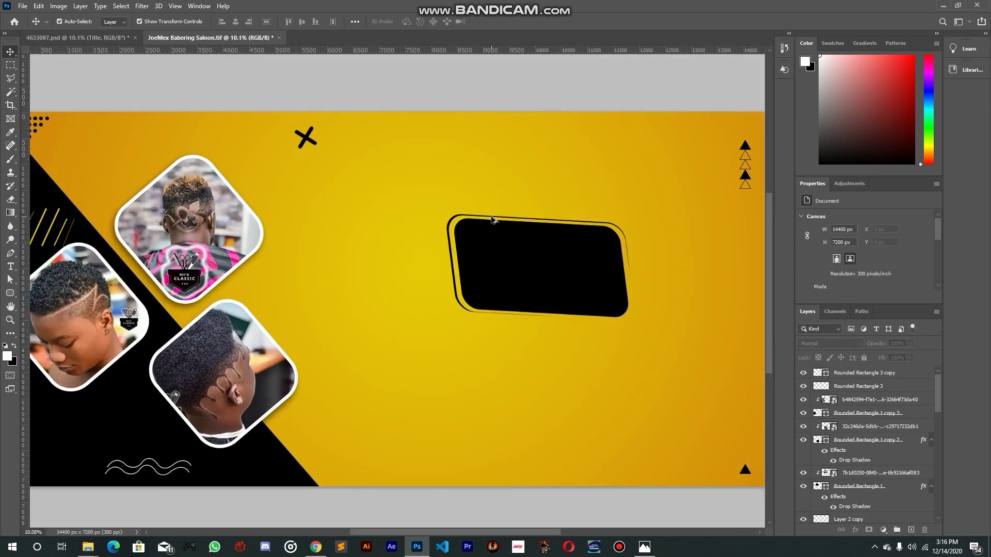
scroll(493, 218, down, 2)
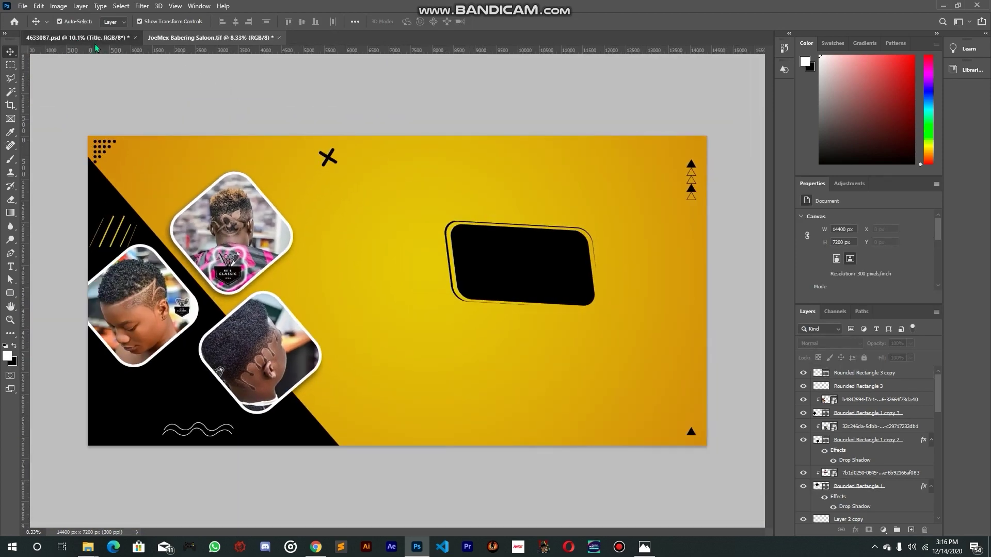
Examine the diagonal line pattern on the title badge in the 4633087.psd reference
click(72, 38)
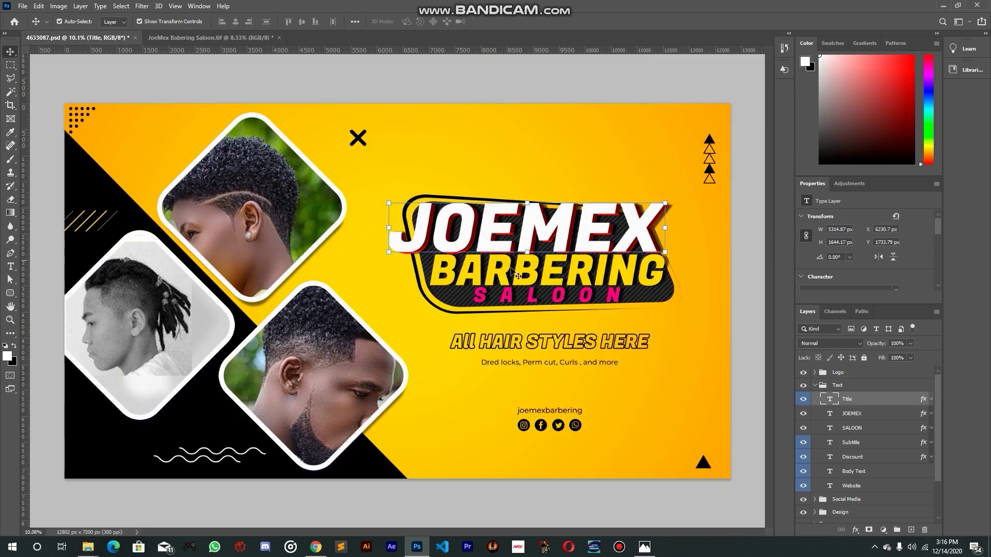
scroll(577, 298, up, 3)
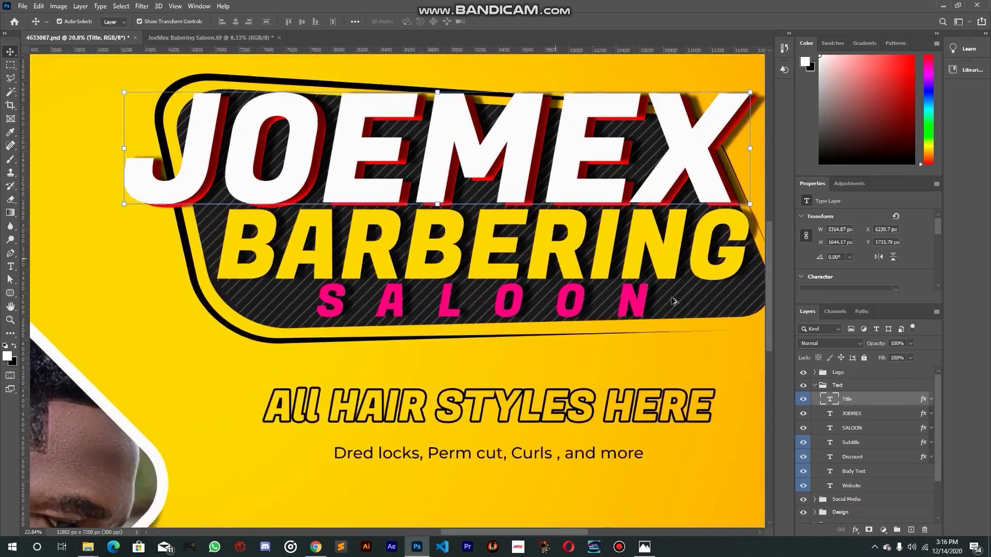
scroll(573, 323, down, 3)
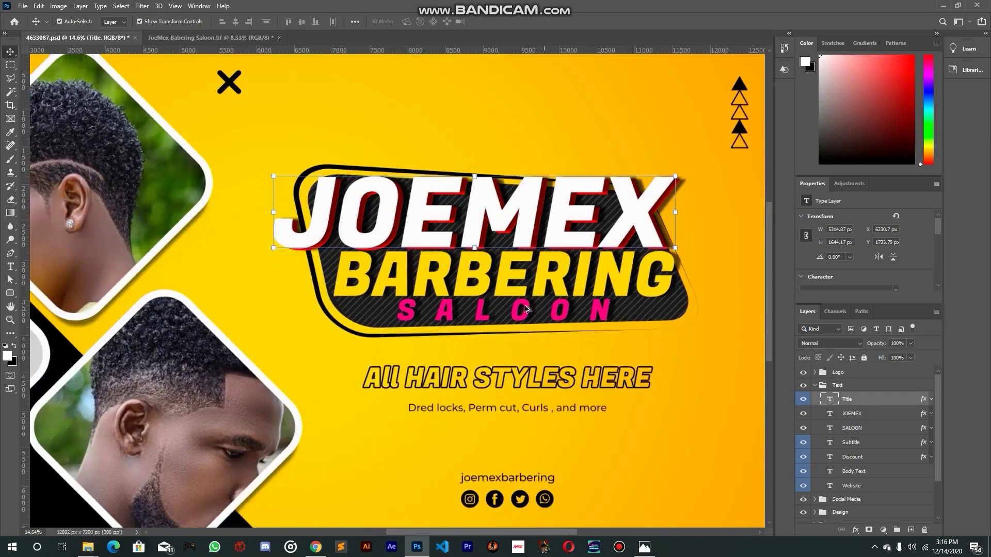
click(211, 38)
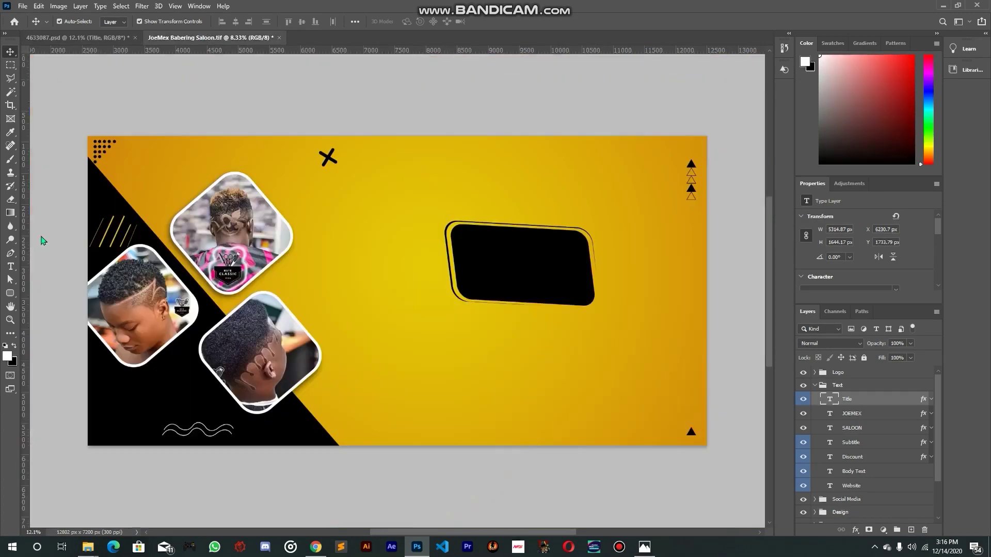
Switch the shape tool from Rounded Rectangle to Rectangle and get close to the black badge
click(12, 297)
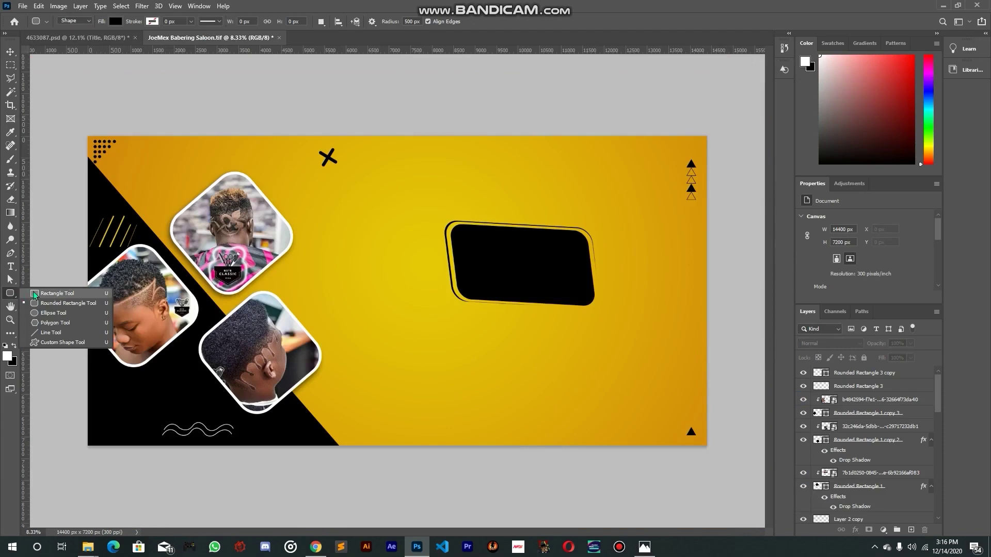
click(37, 294)
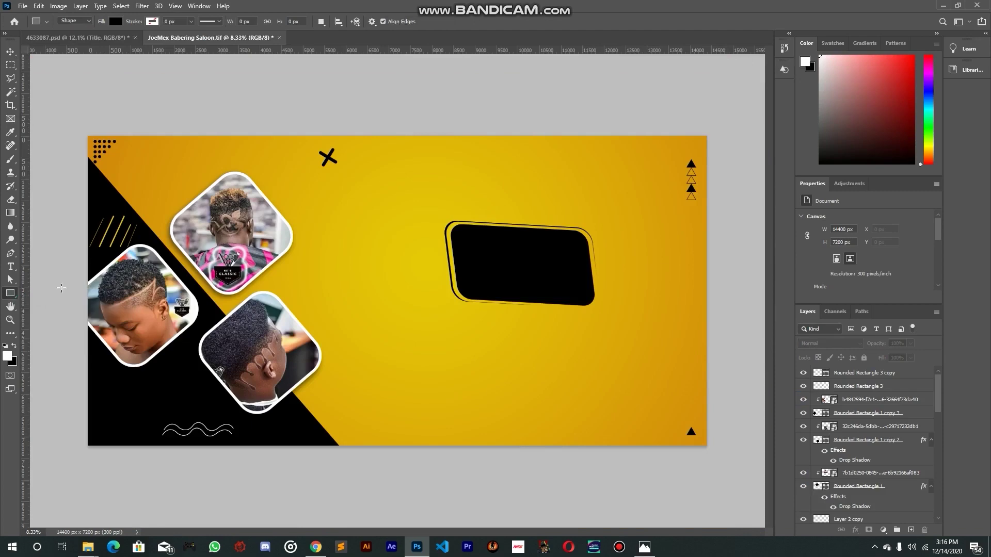
scroll(493, 240, up, 5)
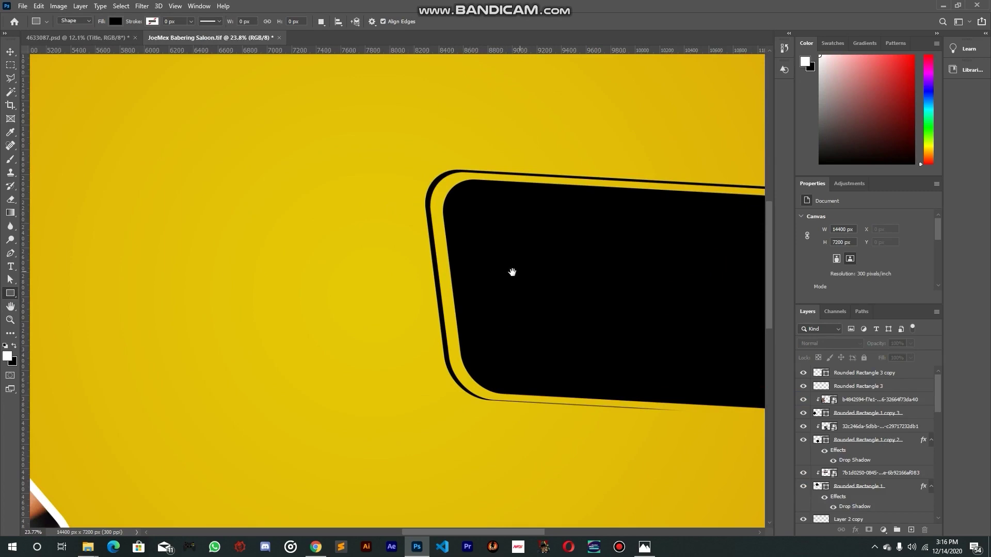
drag(512, 272, 346, 232)
scroll(344, 241, up, 1)
Try moving part of the badge down from the frame's upper edge, and undo the move
key(v)
scroll(377, 234, up, 3)
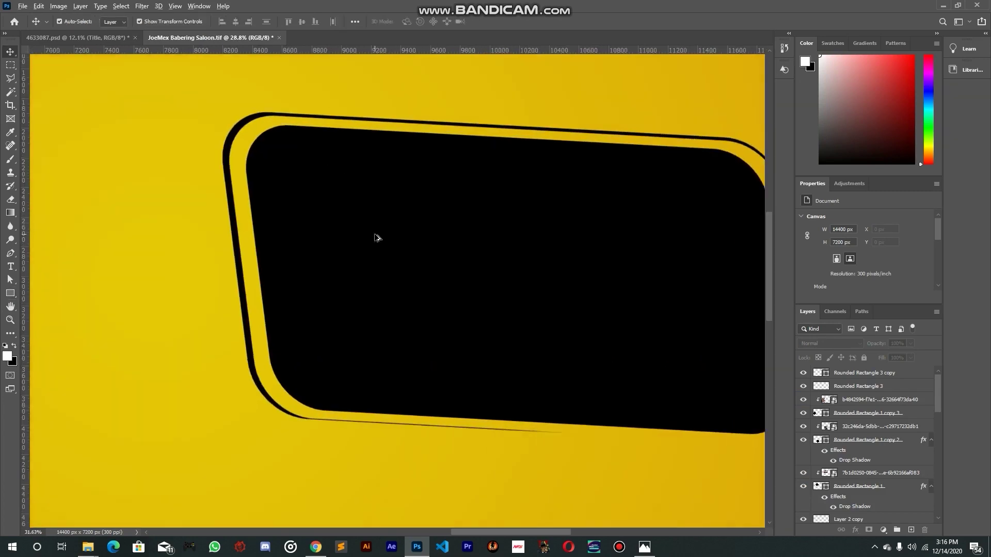
click(371, 118)
drag(370, 117, 382, 148)
key(ctrl+z)
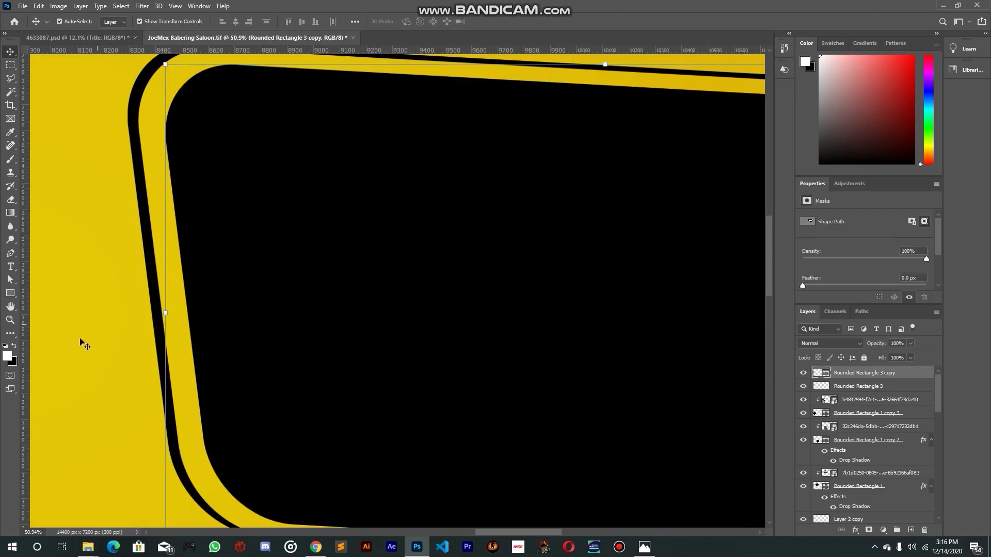
Draw a thin vertical rectangle 5 px wide and 1625 px high on the black badge's left part
click(12, 294)
drag(314, 101, 315, 527)
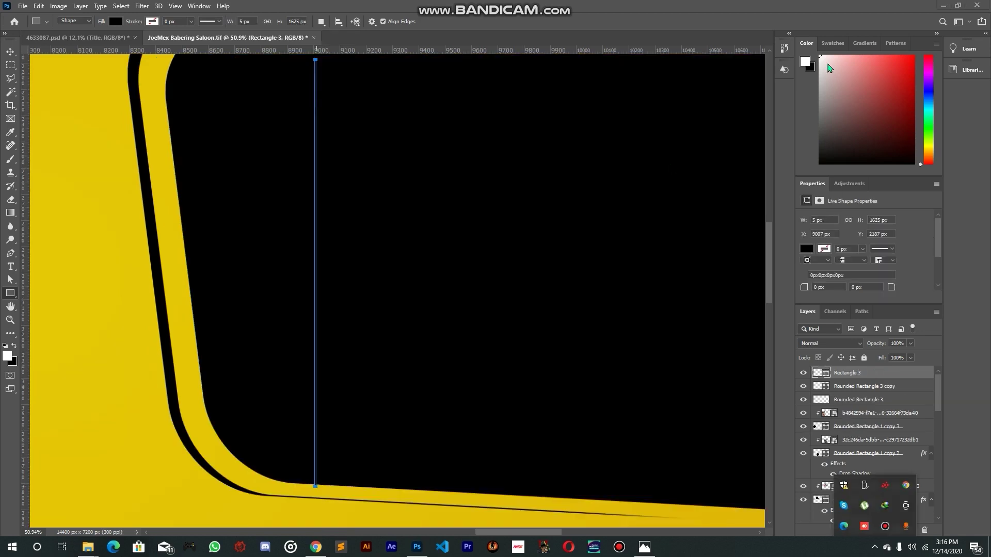
Recolor the thin vertical rectangle on the black badge to a light blue fill
scroll(336, 243, up, 2)
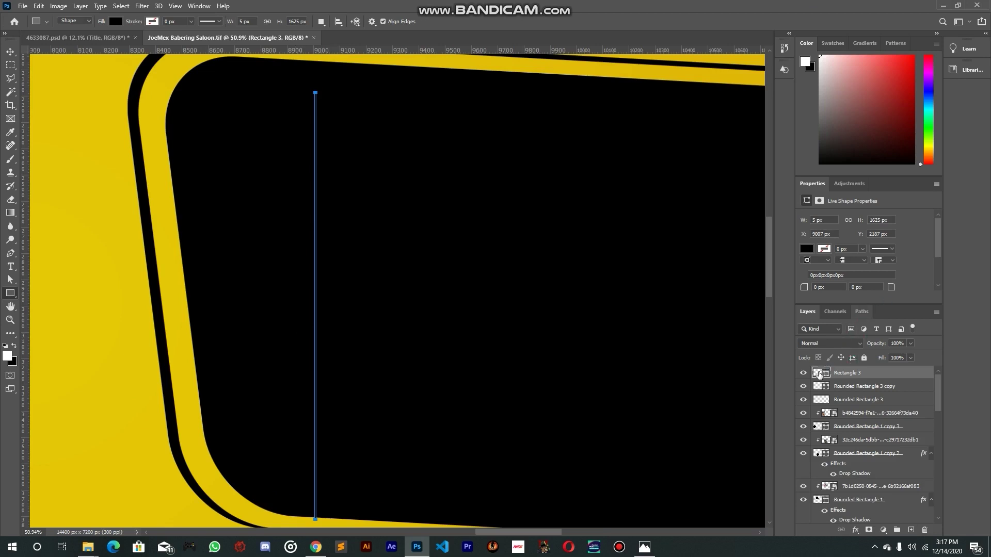
double_click(820, 373)
click(436, 236)
drag(569, 311, 569, 293)
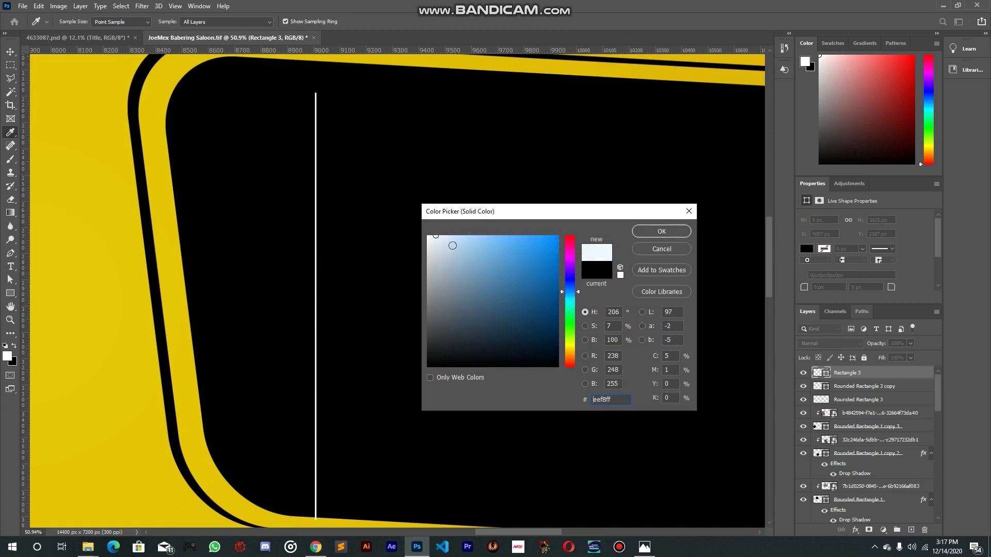
click(449, 239)
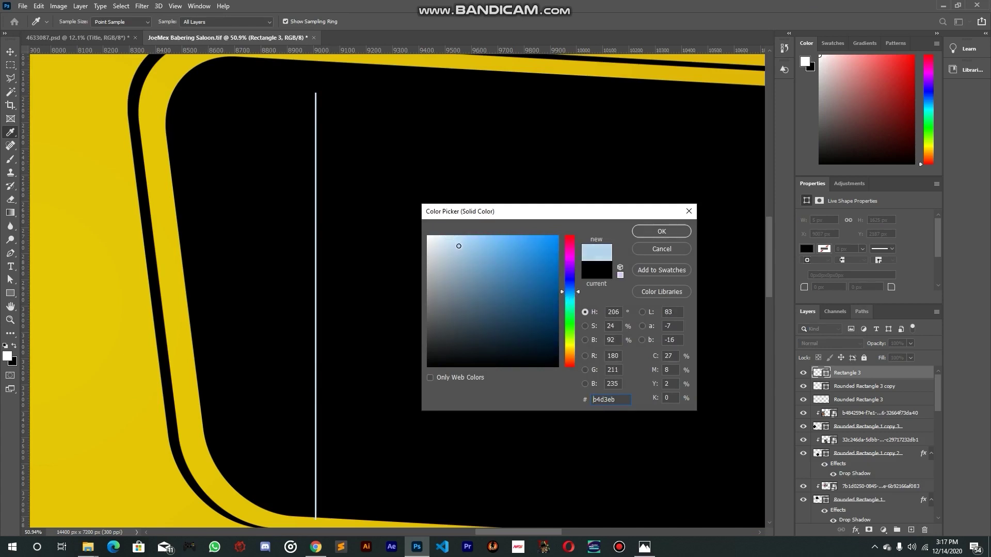
drag(453, 239, 450, 237)
click(459, 240)
click(654, 231)
scroll(418, 190, down, 2)
scroll(389, 212, up, 3)
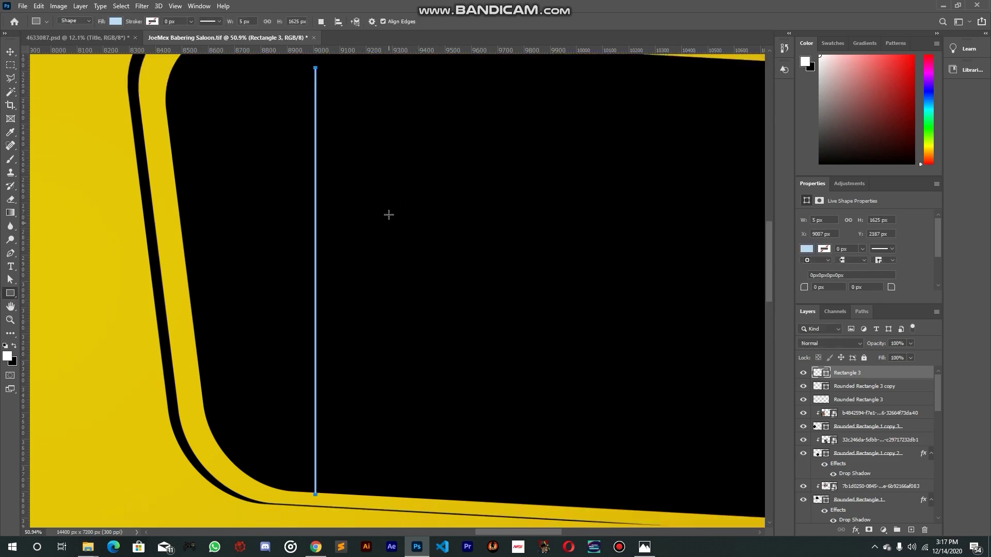
Scale the light blue line to 107.75% so its upper end meets the black badge's upper edge
click(10, 51)
scroll(292, 123, up, 3)
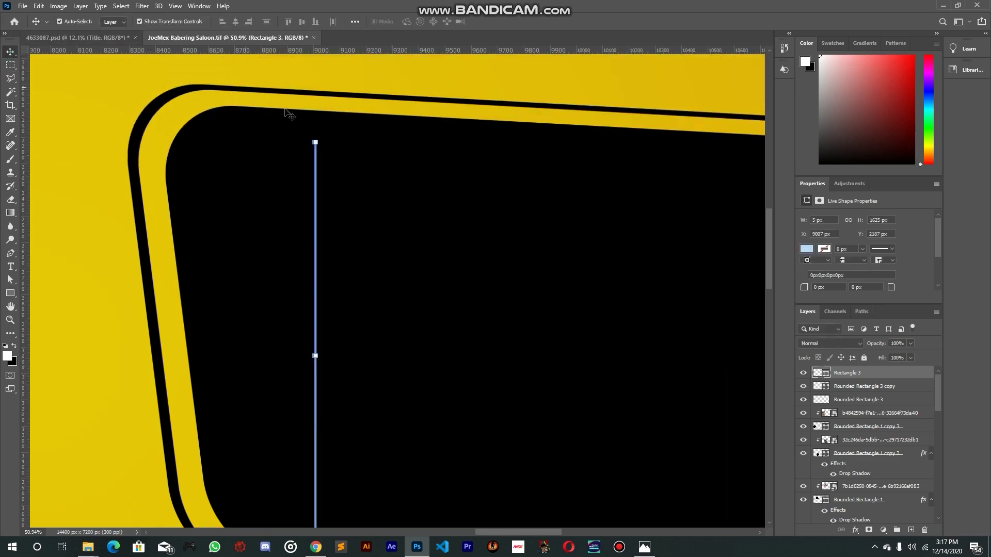
scroll(321, 184, up, 6)
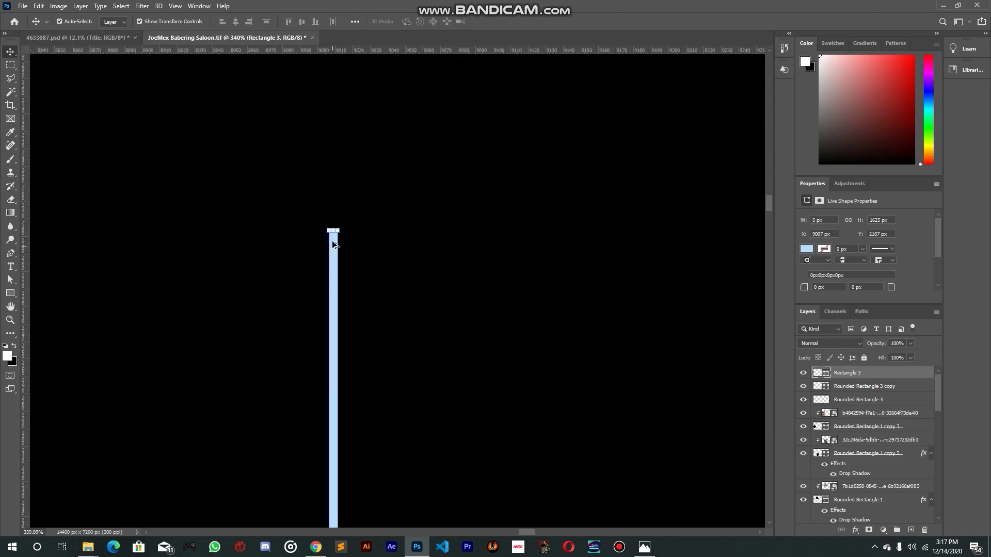
scroll(343, 260, up, 2)
drag(333, 321, 337, 100)
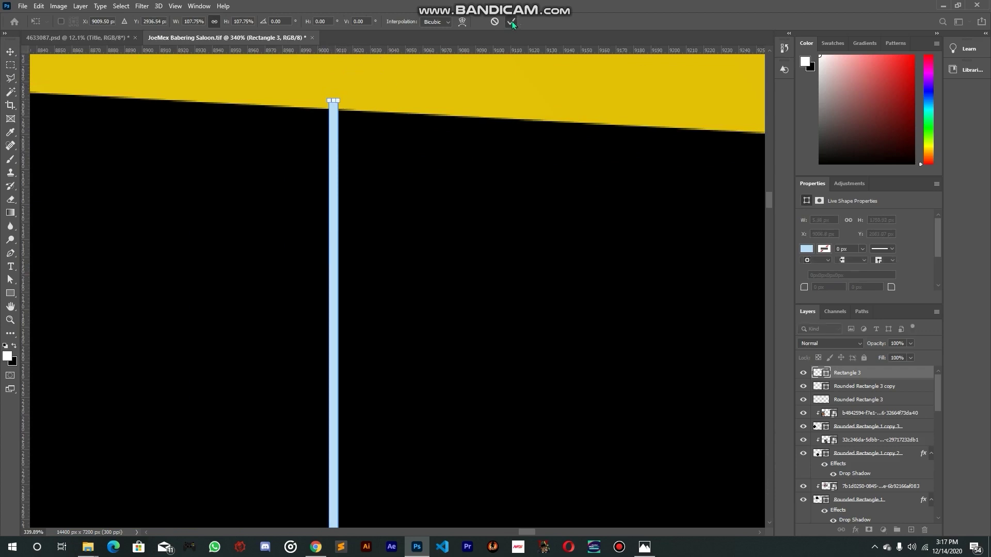
click(512, 23)
scroll(477, 202, down, 8)
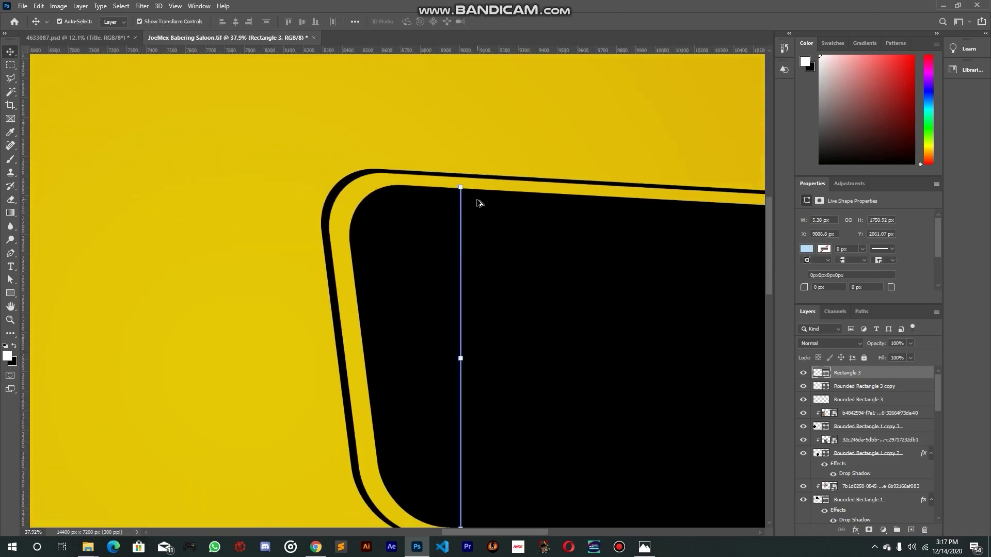
Try moving the black badge sideways, undo the move, and deselect it
scroll(479, 204, down, 5)
scroll(474, 351, up, 2)
click(223, 309)
scroll(332, 384, down, 3)
click(388, 337)
drag(389, 336, 415, 341)
key(ctrl+z)
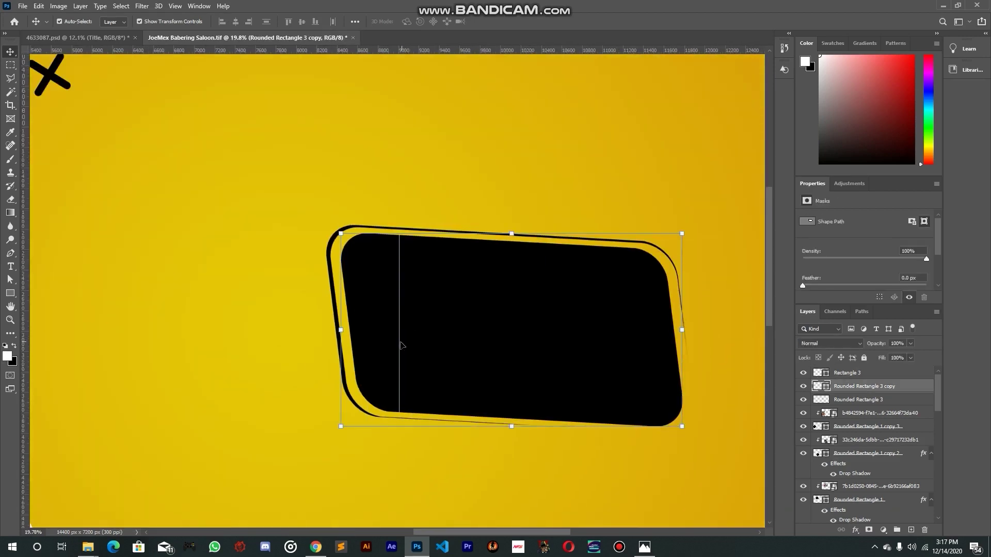
click(471, 485)
Scale the light blue line proportionally to 200.14%, extending past the badge at both ends, and deselect it
scroll(408, 346, up, 5)
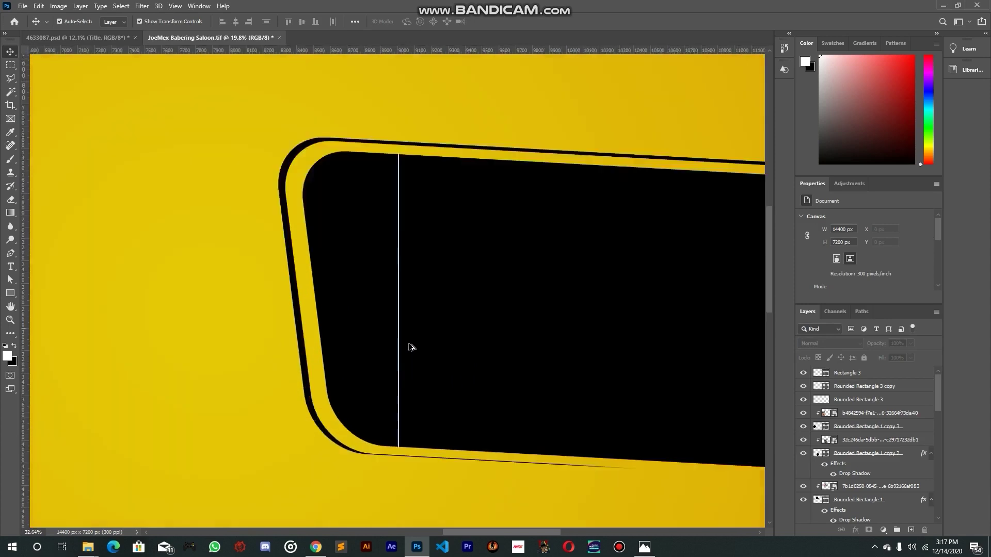
scroll(405, 294, up, 4)
click(432, 268)
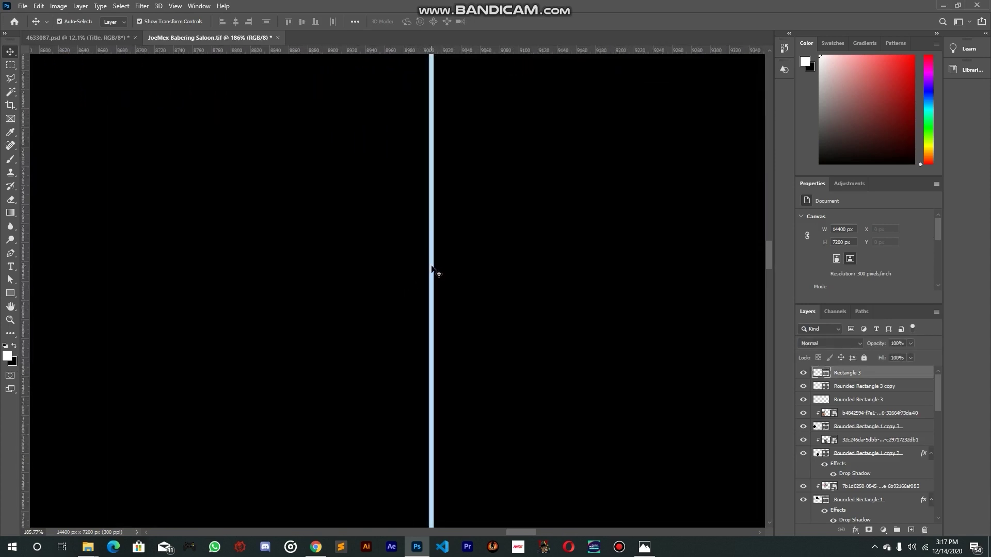
drag(435, 248, 439, 247)
scroll(591, 276, down, 5)
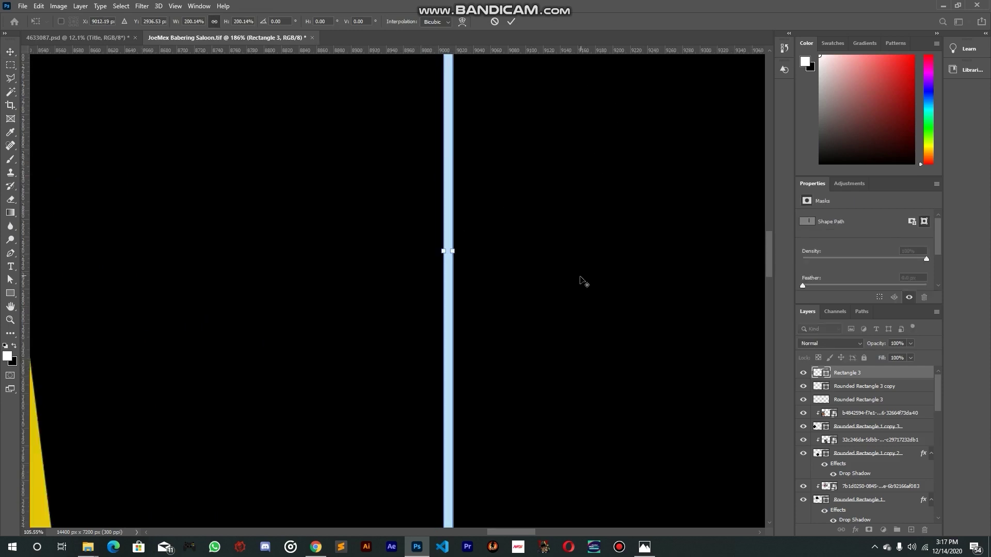
scroll(578, 280, down, 4)
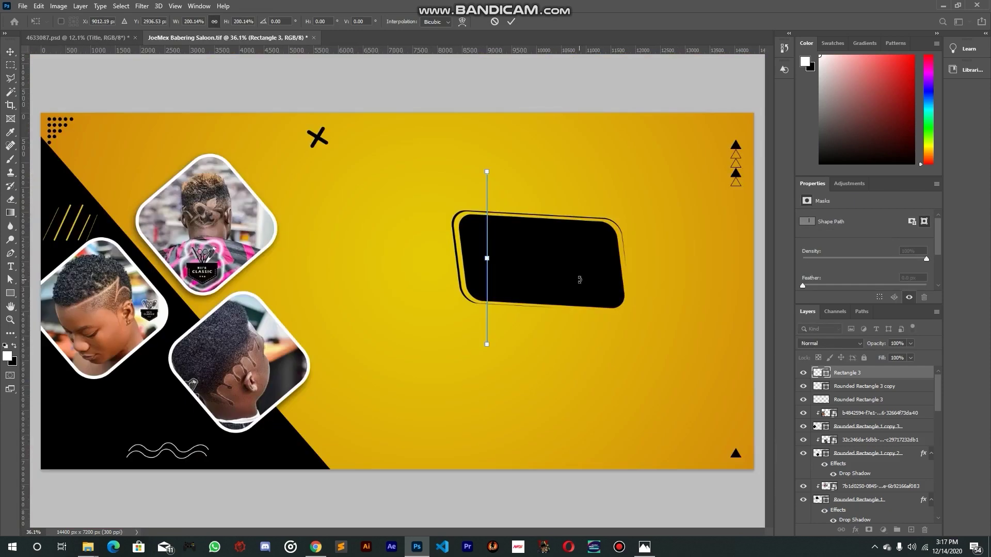
key(Return)
click(587, 346)
Duplicate the Rectangle 3 line a short distance to its right and select both line layers
scroll(498, 276, up, 5)
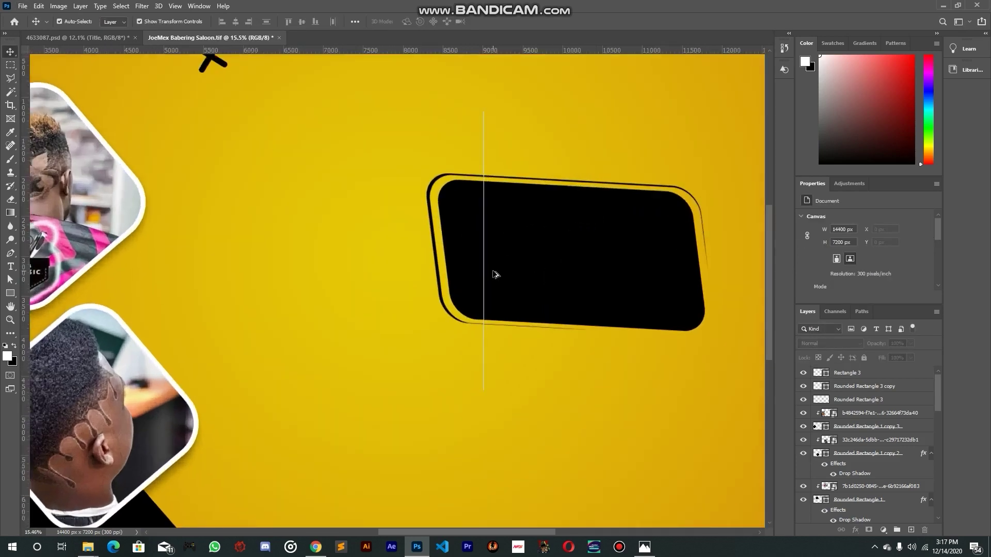
scroll(494, 274, up, 5)
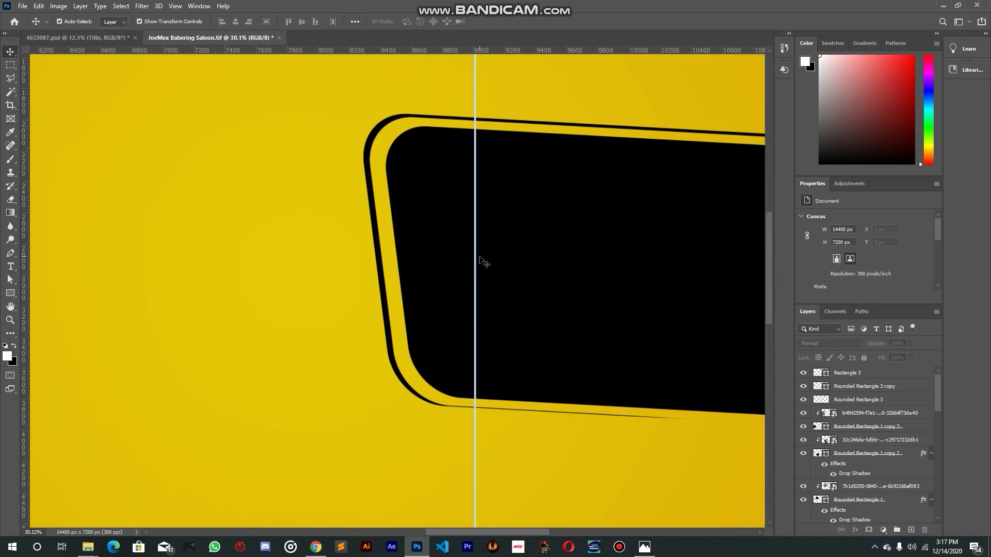
click(839, 378)
scroll(546, 379, up, 3)
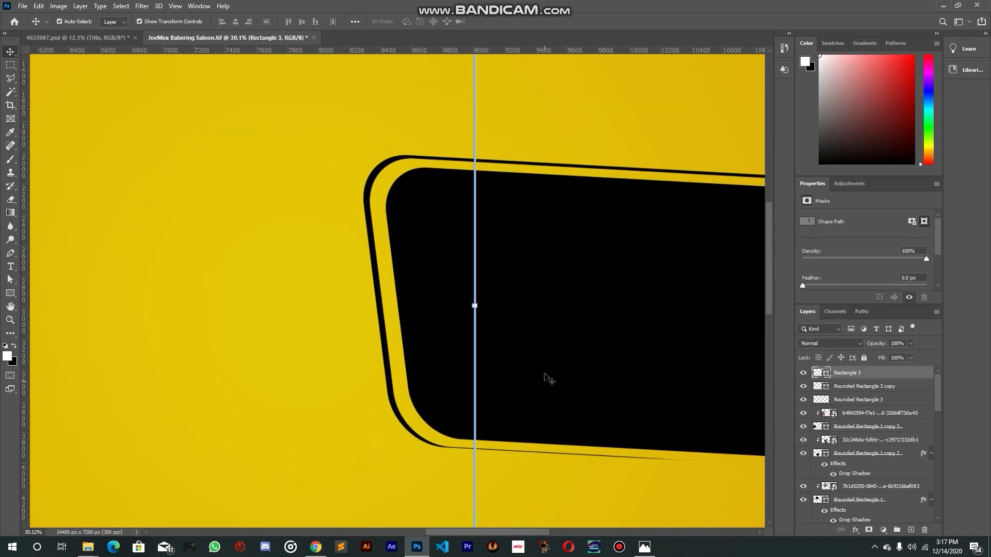
key(ctrl)
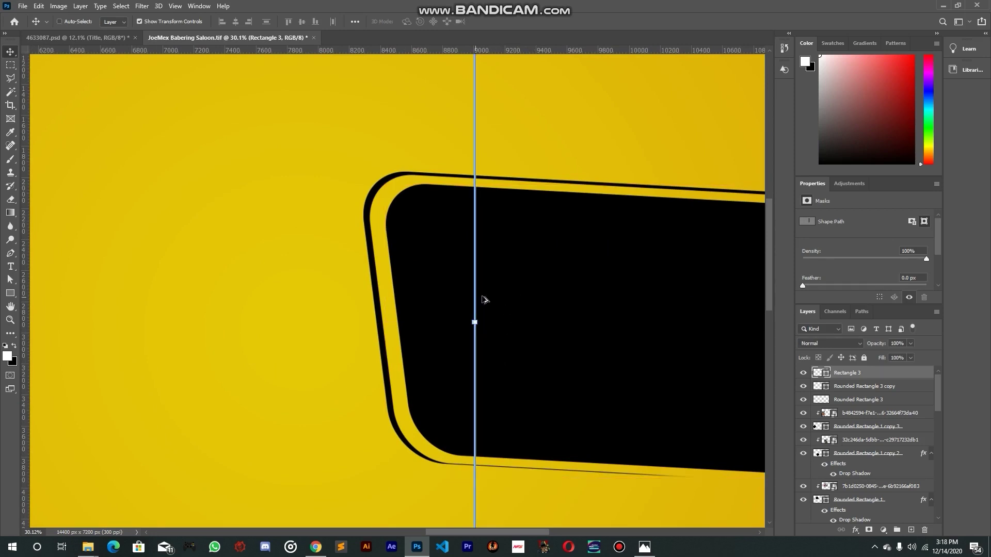
mouse_move(492, 295)
mouse_down()
mouse_move(522, 288)
mouse_move(508, 284)
mouse_up()
drag(563, 300, 455, 307)
ctrl+click(864, 388)
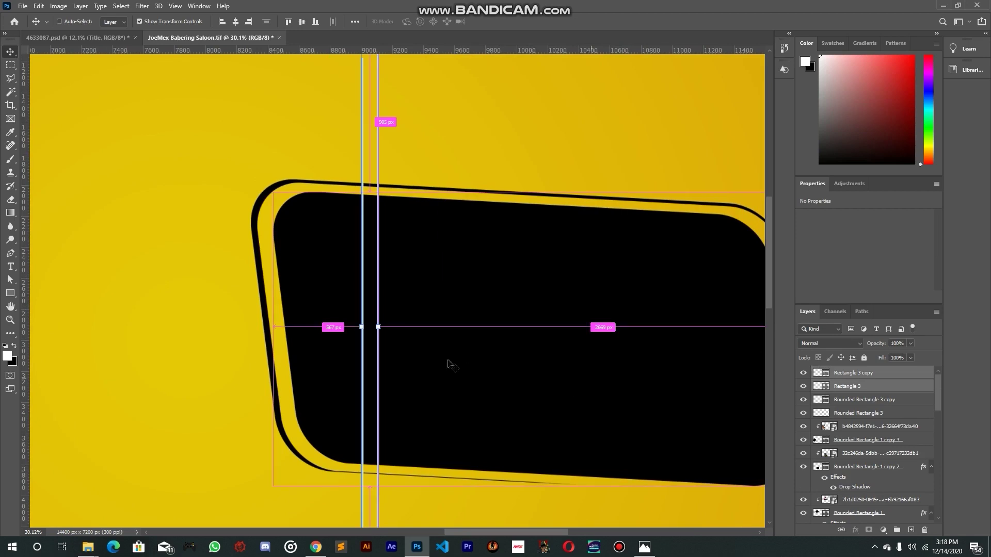
Compare with the 4633087.psd reference, then move the copied line about 40 px closer to the original
click(99, 40)
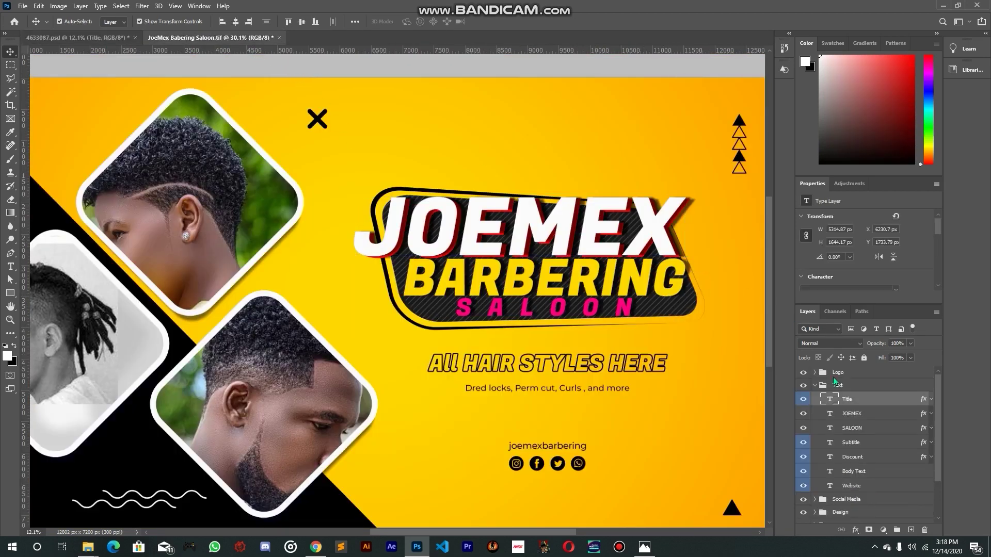
click(242, 38)
click(369, 323)
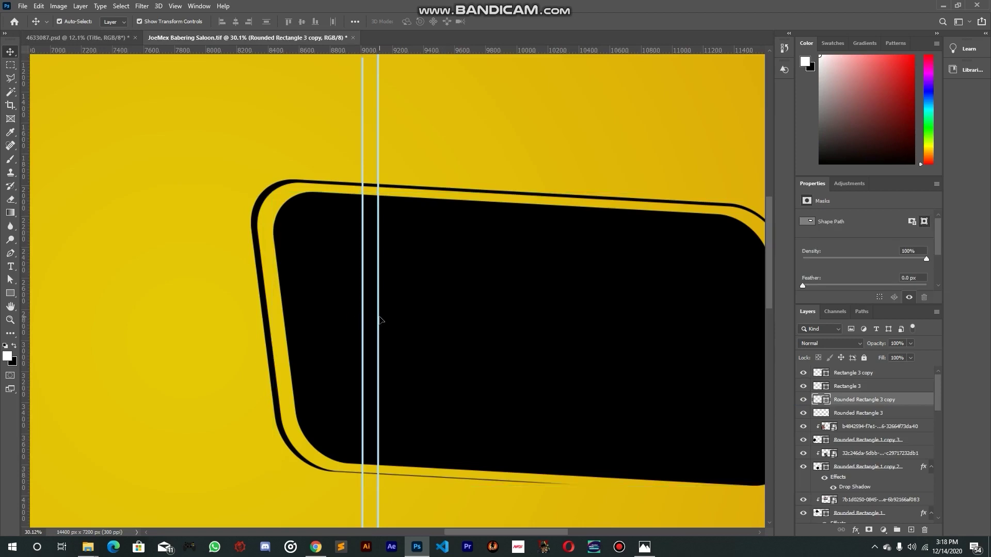
click(377, 319)
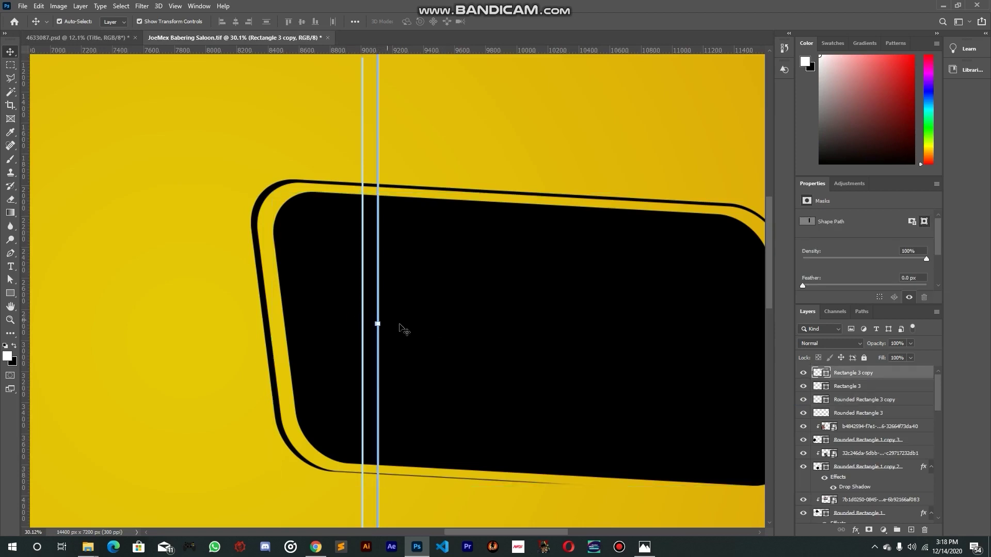
drag(472, 324, 468, 316)
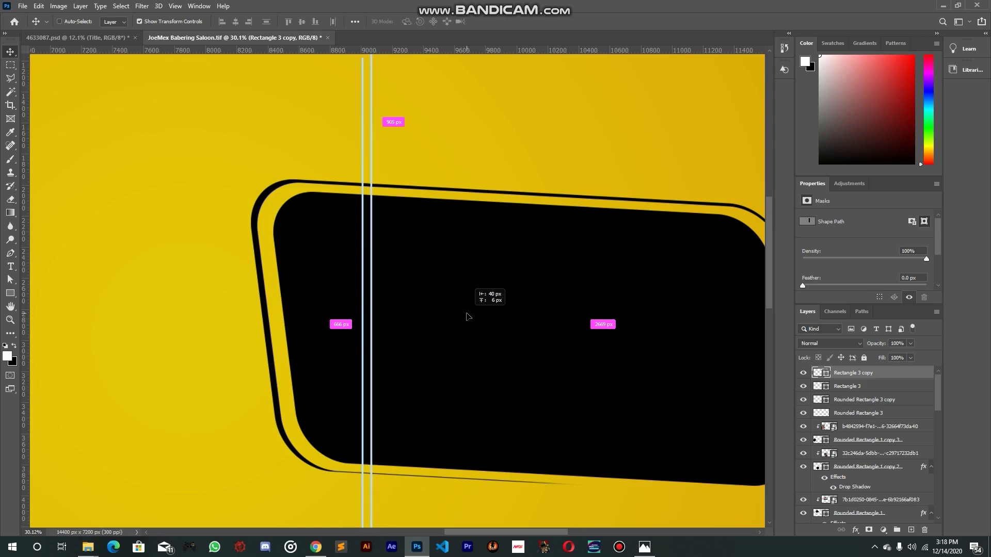
drag(467, 315, 467, 314)
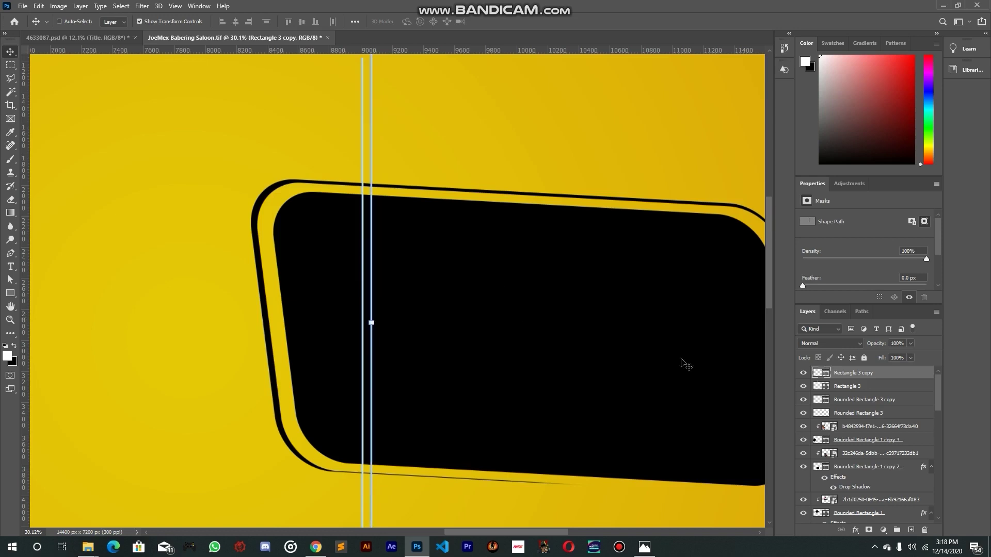
Duplicate the pair of light blue lines to the right of the originals
ctrl+click(849, 389)
drag(413, 345, 431, 340)
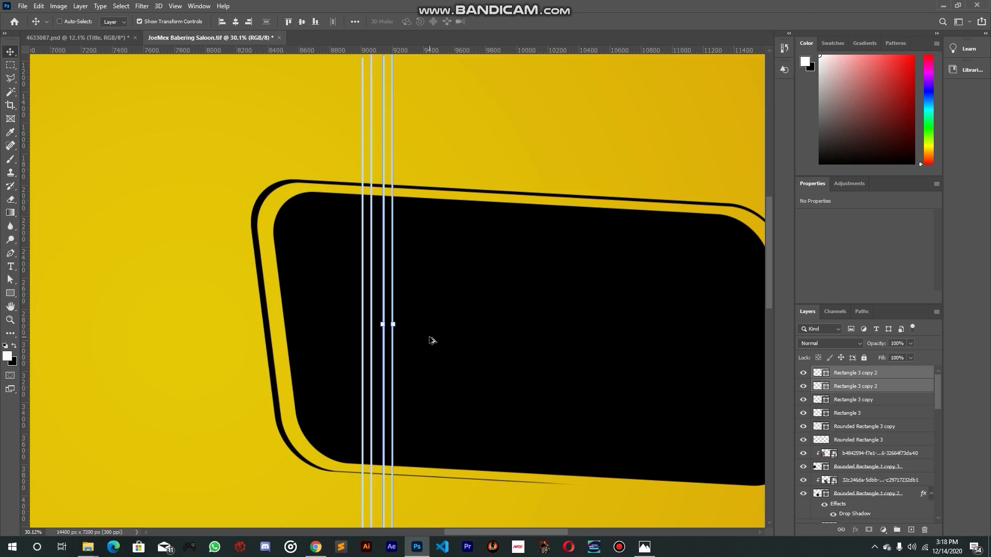
click(444, 347)
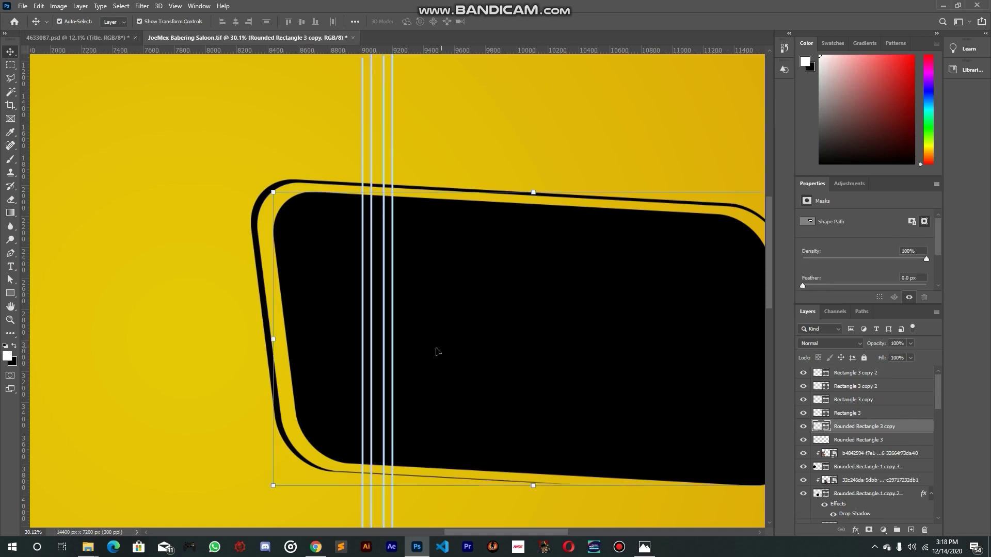
Select the new pair of lines and move it left so the gaps between the lines are 48 px
click(872, 388)
ctrl+click(872, 373)
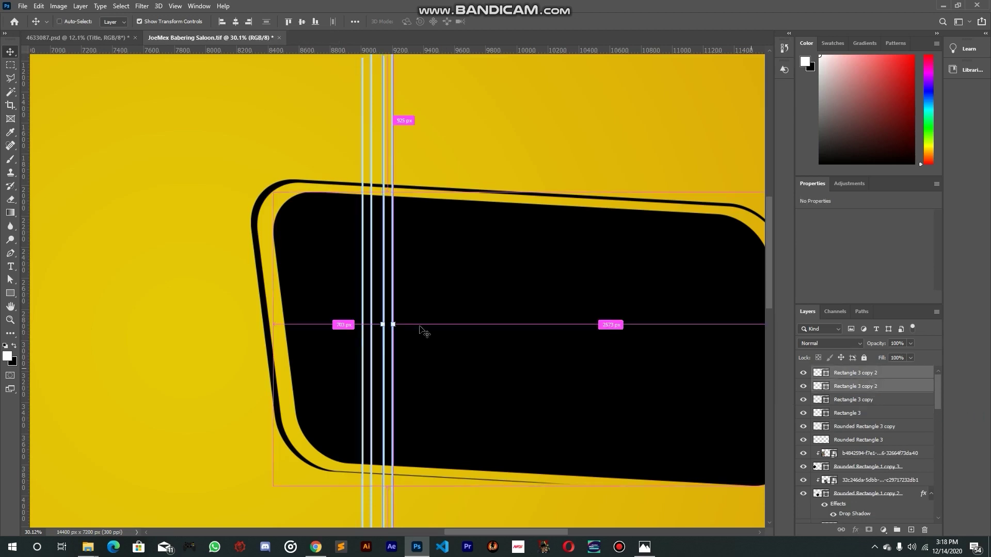
scroll(386, 328, up, 3)
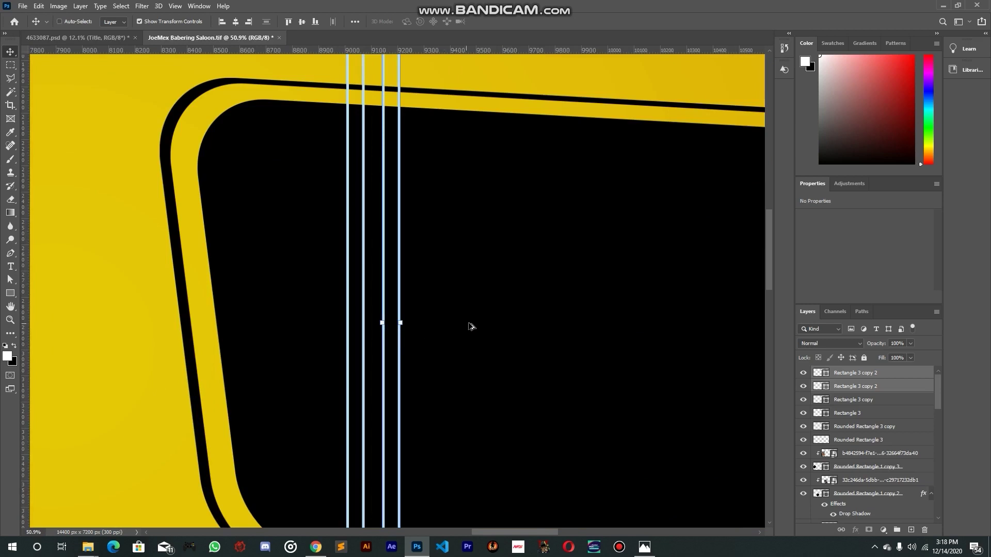
drag(487, 323, 483, 322)
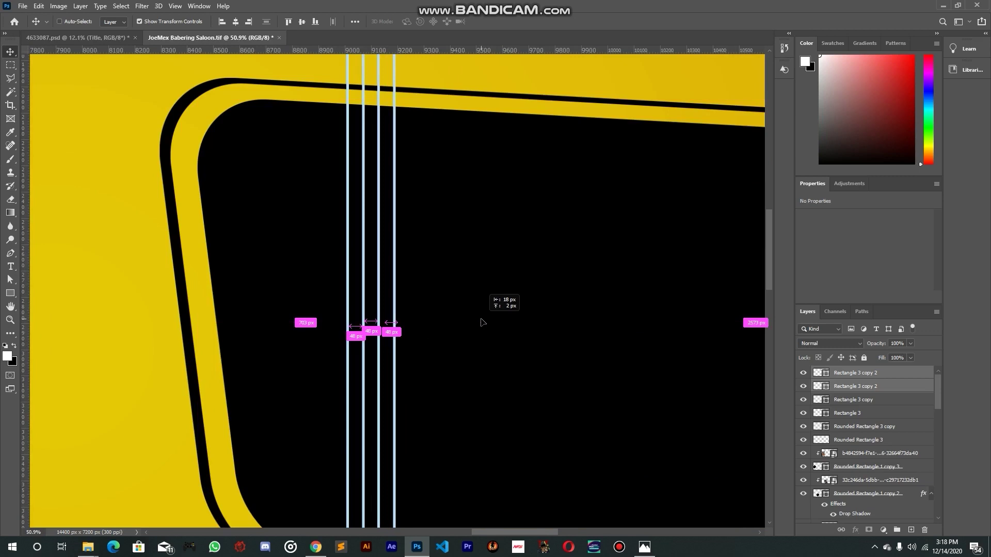
drag(483, 322, 479, 324)
key(ctrl)
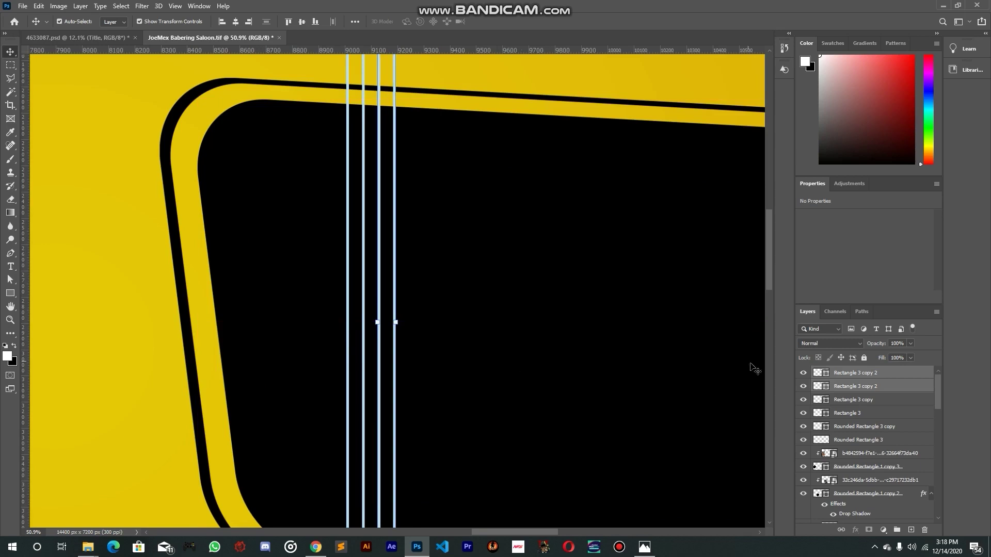
Select all four light blue lines and duplicate them to the right of the set
click(872, 412)
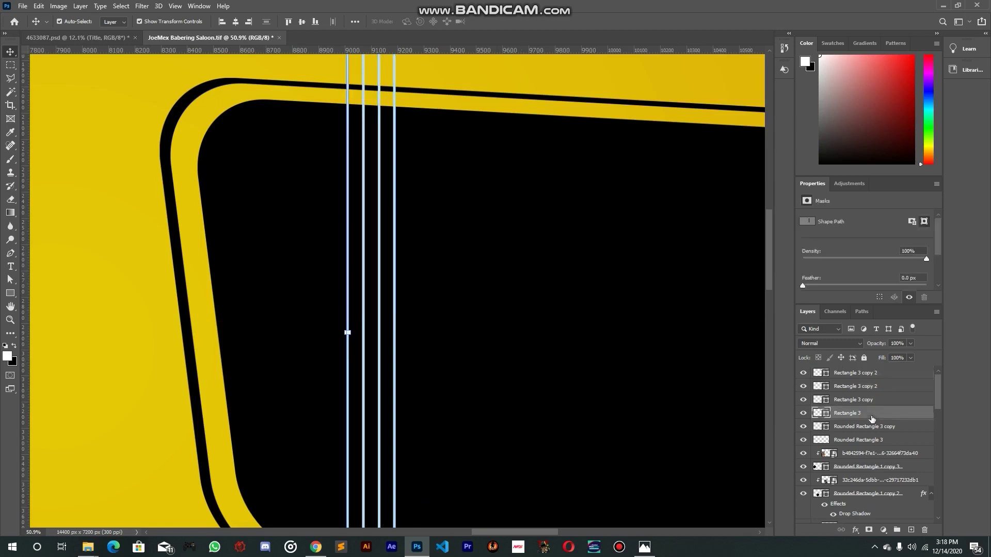
shift+click(872, 373)
scroll(362, 346, down, 3)
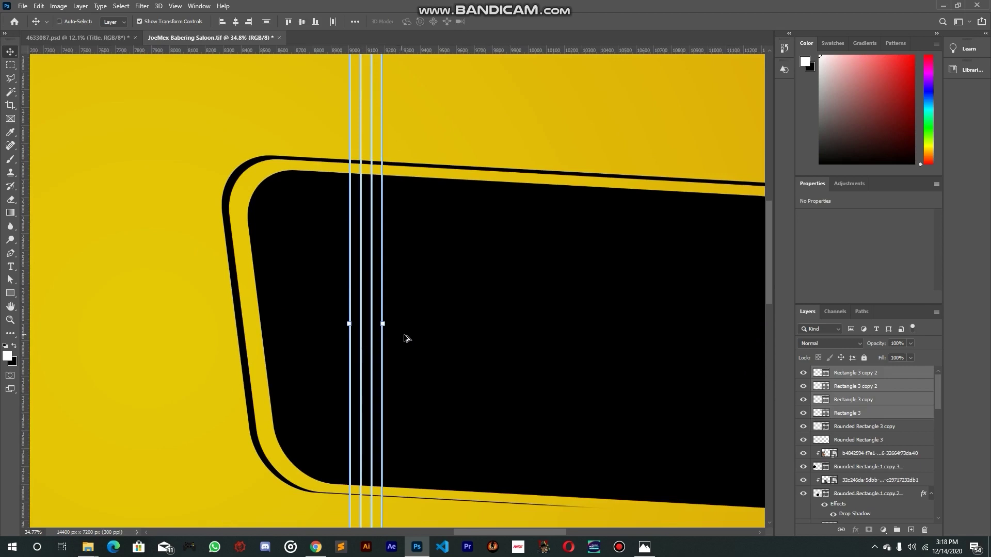
drag(404, 334, 449, 338)
scroll(438, 345, up, 2)
scroll(432, 347, up, 1)
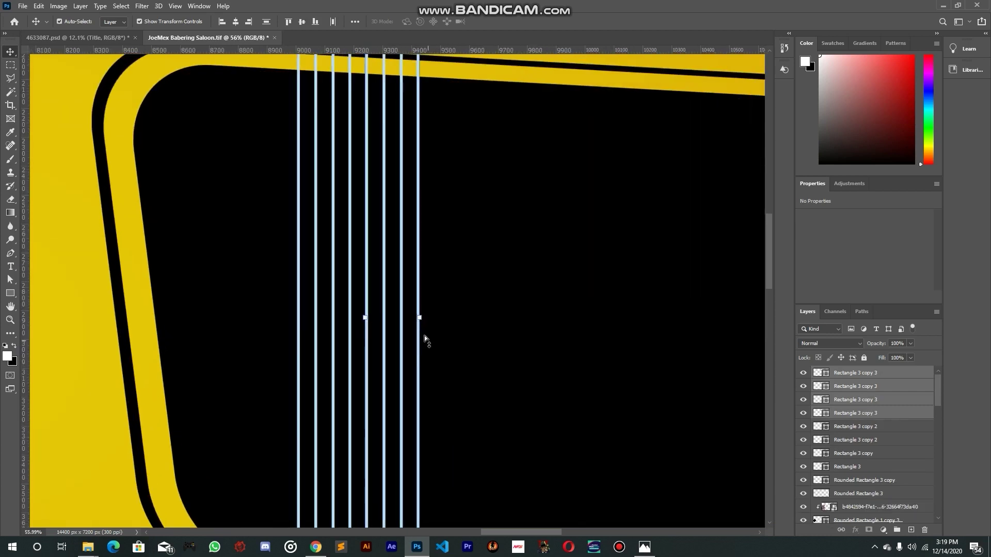
Nudge the four duplicated lines horizontally to match the spacing of the first four
key(ctrl)
key(Left)
key(Left)
key(Left)
key(Left)
key(Left)
key(Left)
key(Left)
key(Left)
key(Left)
key(Left)
key(shift+Right)
key(shift+Left)
key(shift+Right)
Select all eight line layers and merge them into a single shape layer
click(858, 373)
shift+click(858, 467)
scroll(469, 340, down, 3)
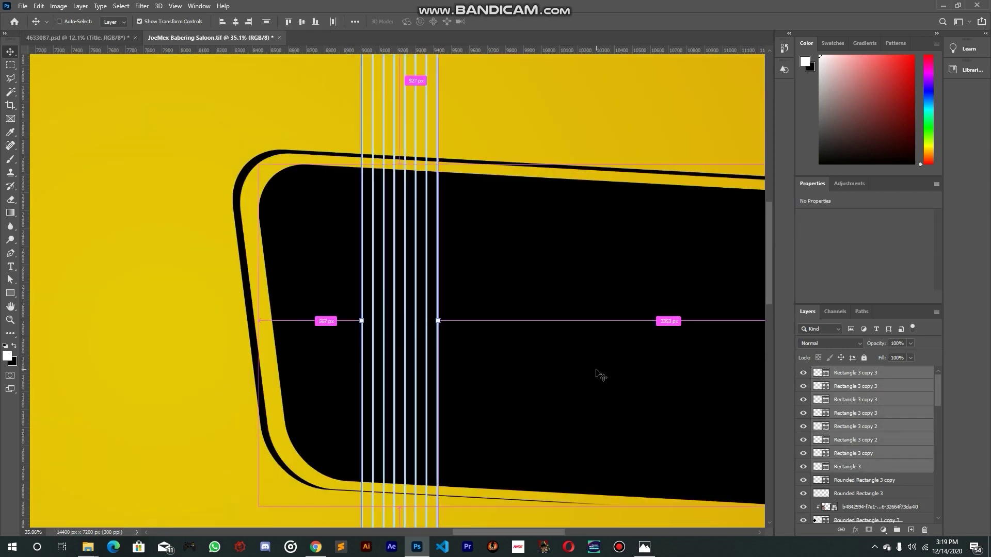
key(ctrl+e)
Duplicate the merged line block beside the original at matching spacing and merge the two blocks
drag(358, 287, 160, 271)
scroll(180, 283, up, 4)
drag(308, 309, 276, 305)
scroll(444, 336, down, 5)
shift+click(878, 388)
key(ctrl+e)
Duplicate the line block until it spans the whole badge, and merge the Rectangle 3 copy 5, 6 and 7 layers
scroll(410, 337, up, 5)
ctrl+click(853, 388)
scroll(519, 379, down, 6)
click(867, 373)
drag(472, 343, 511, 336)
scroll(541, 338, down, 4)
drag(627, 327, 390, 311)
shift+click(860, 400)
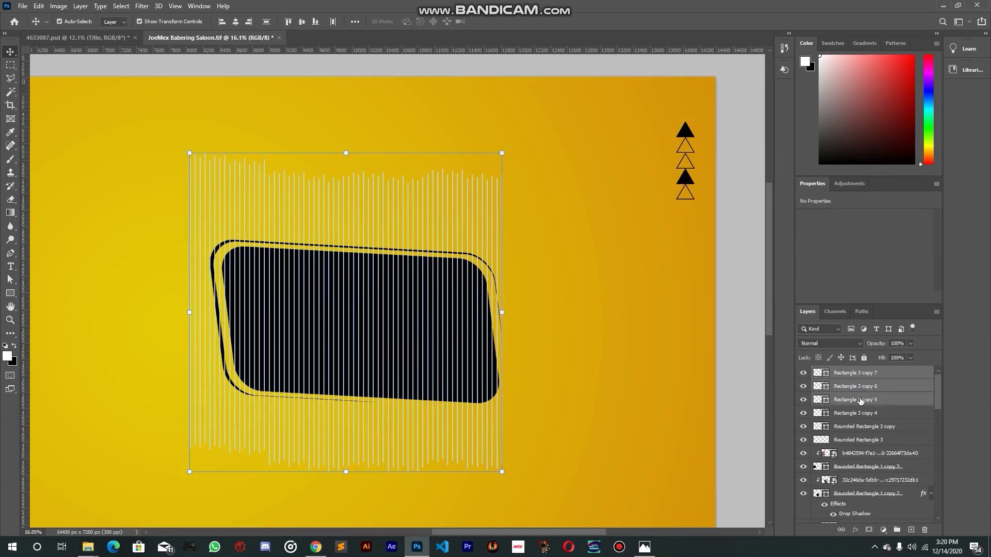
key(ctrl+e)
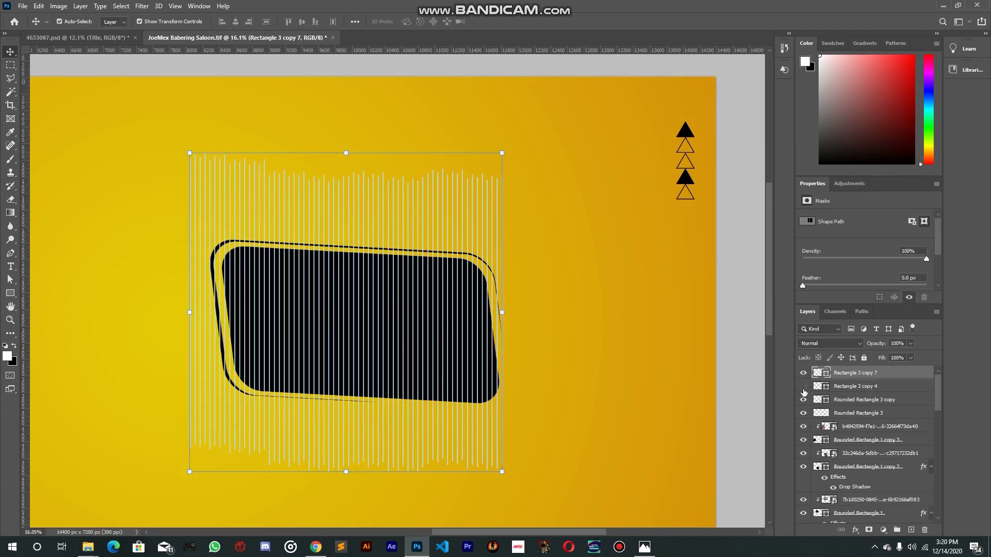
Show the hidden Rectangle 3 copy 4 layer and merge it with Rectangle 3 copy 7
click(803, 386)
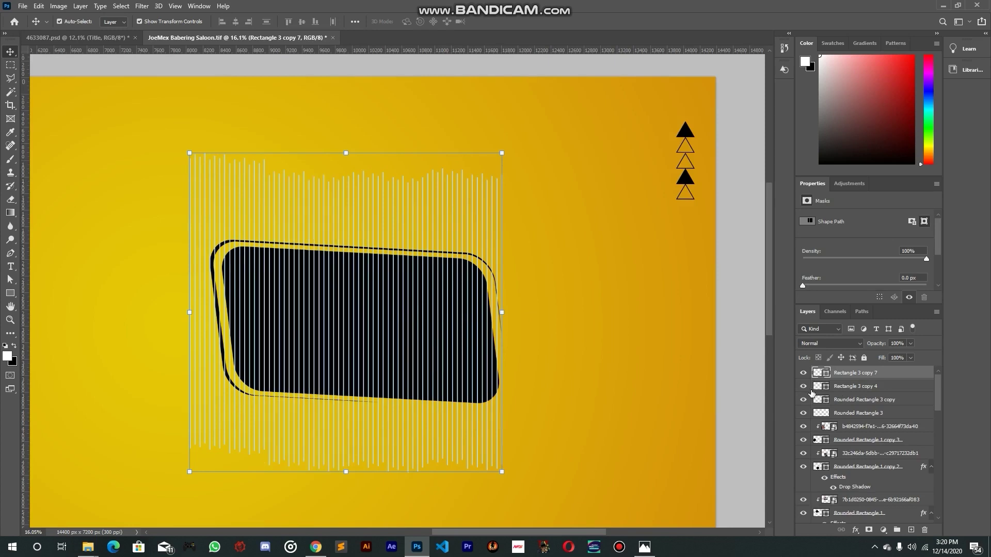
ctrl+click(846, 388)
key(ctrl+e)
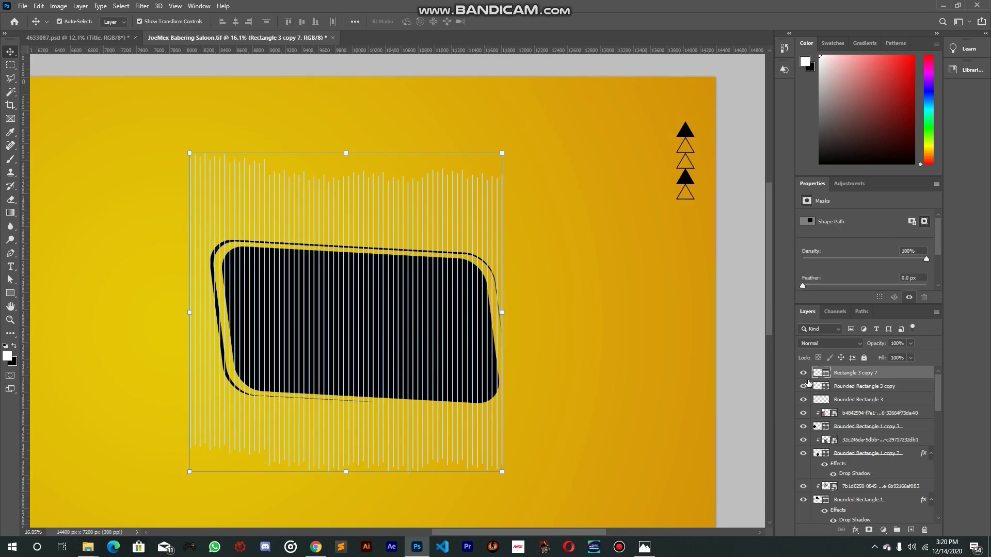
Clip the merged line layer to the black rounded badge with a clipping mask
click(803, 387)
right_click(894, 379)
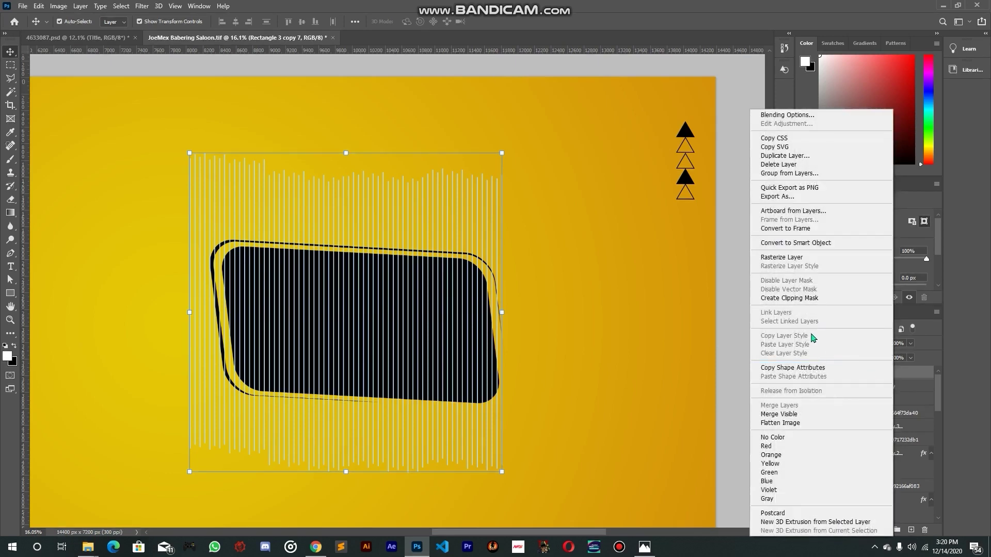
click(792, 299)
click(551, 360)
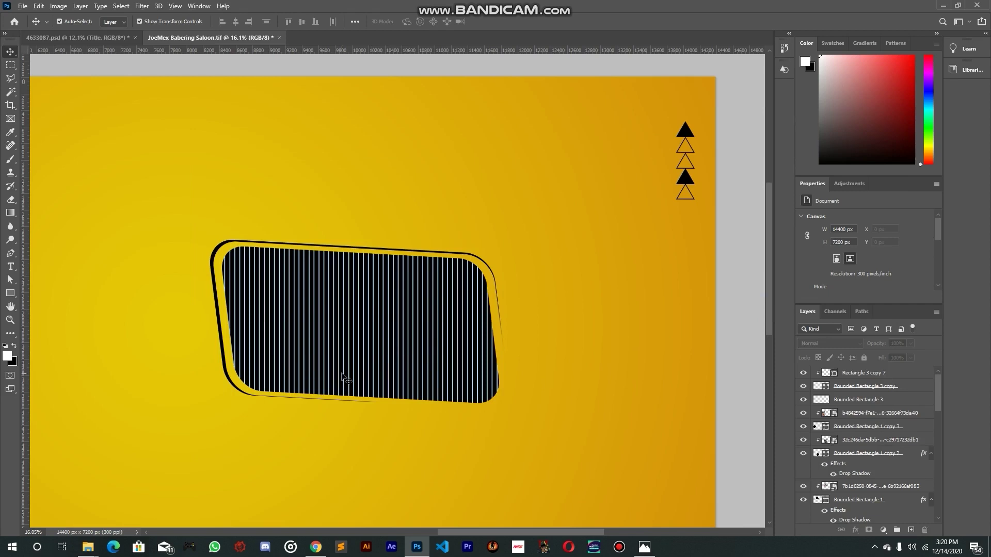
Rotate the line block about 29 degrees over the badge to match the slanted stripes in the reference banner
scroll(348, 379, up, 2)
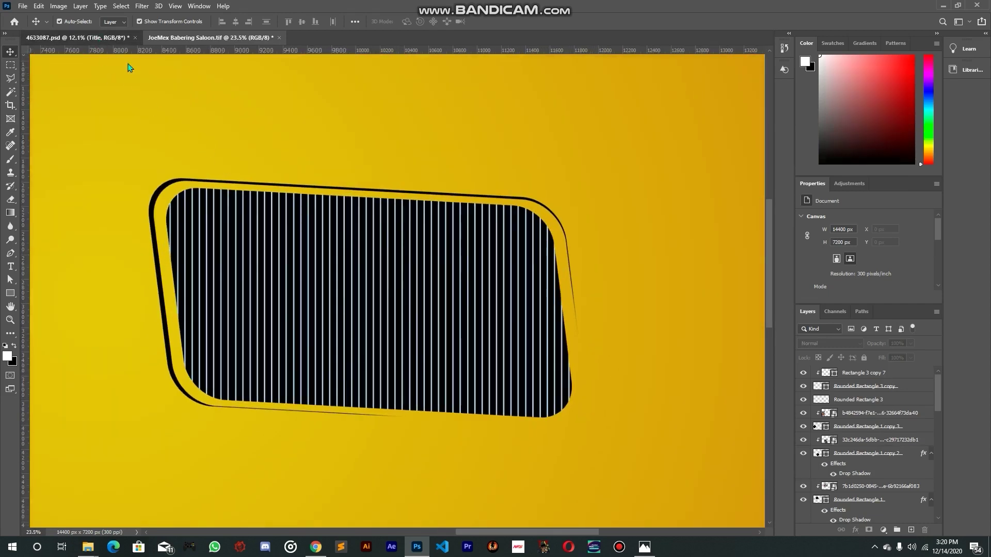
click(101, 38)
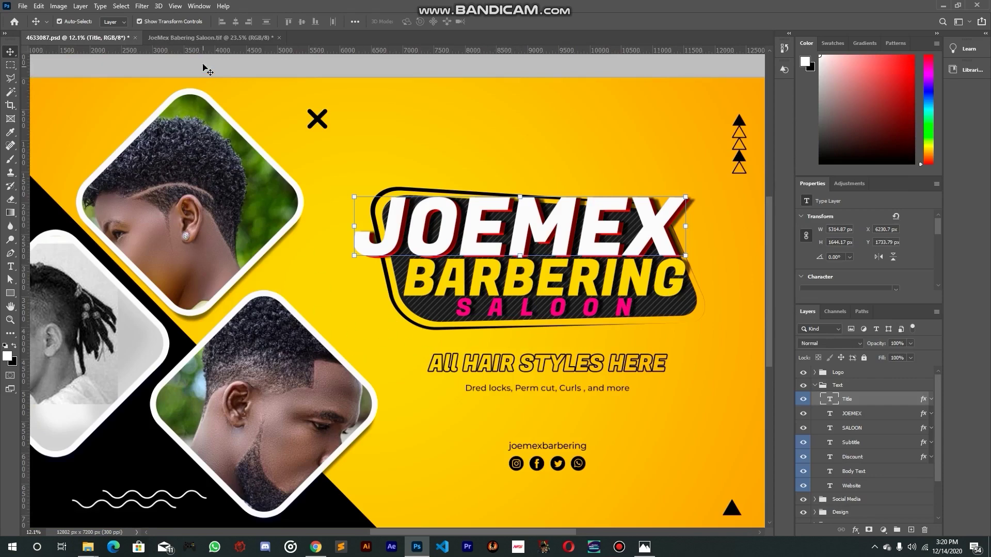
click(207, 38)
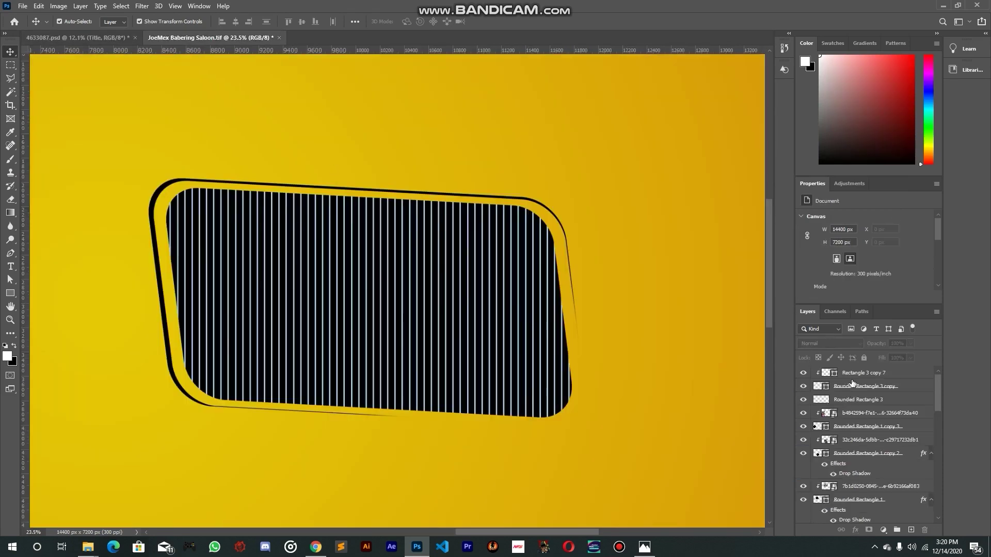
click(853, 379)
key(ctrl+t)
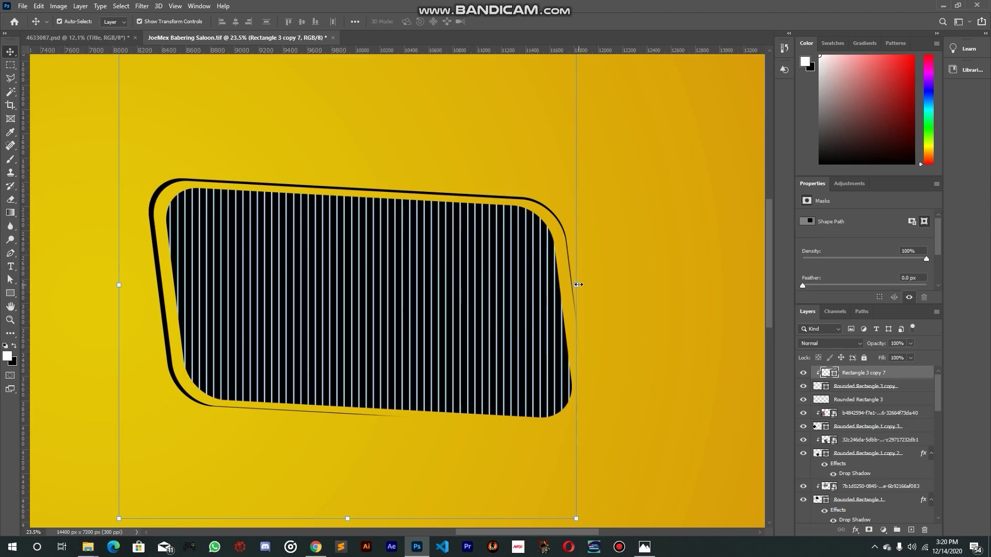
drag(579, 284, 577, 285)
drag(627, 255, 642, 408)
drag(485, 302, 513, 326)
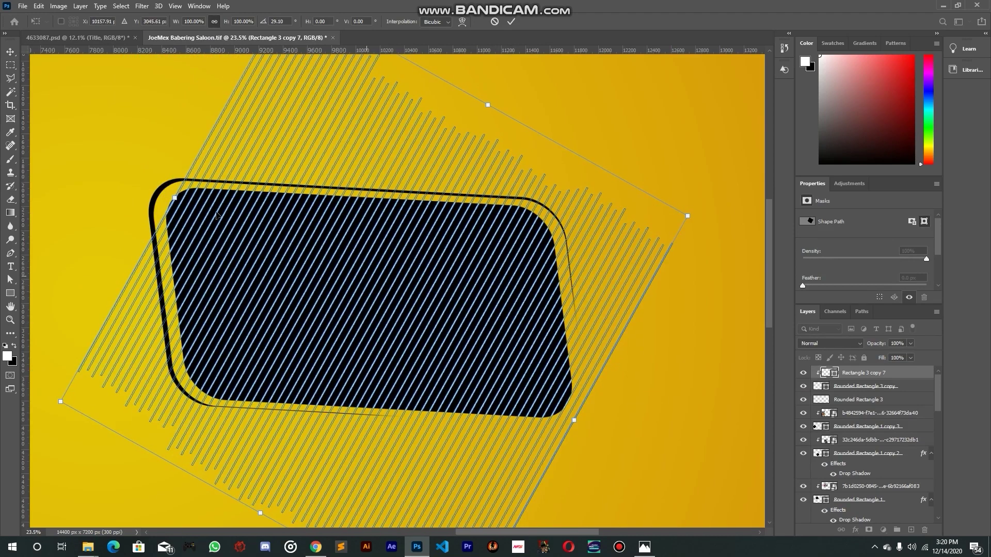
Scale the rotated line block to about 101% width, shorten its lines and reposition it over the badge, then apply the transform
drag(174, 197, 170, 194)
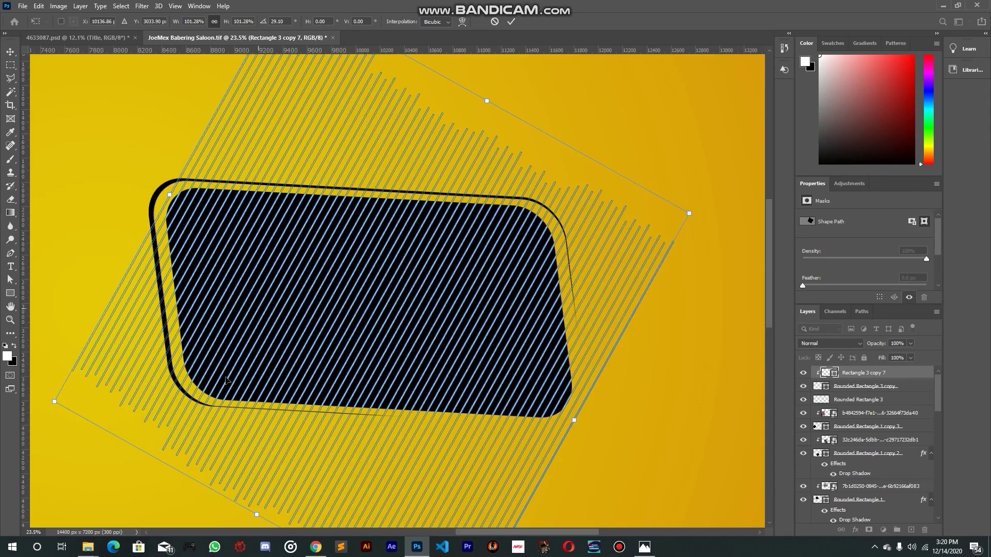
drag(486, 98, 451, 152)
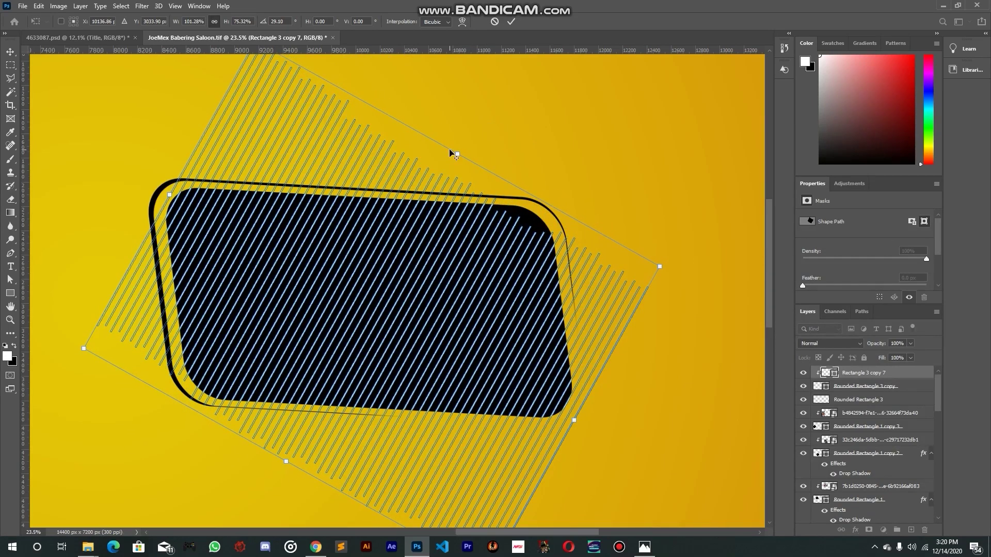
drag(435, 229, 440, 221)
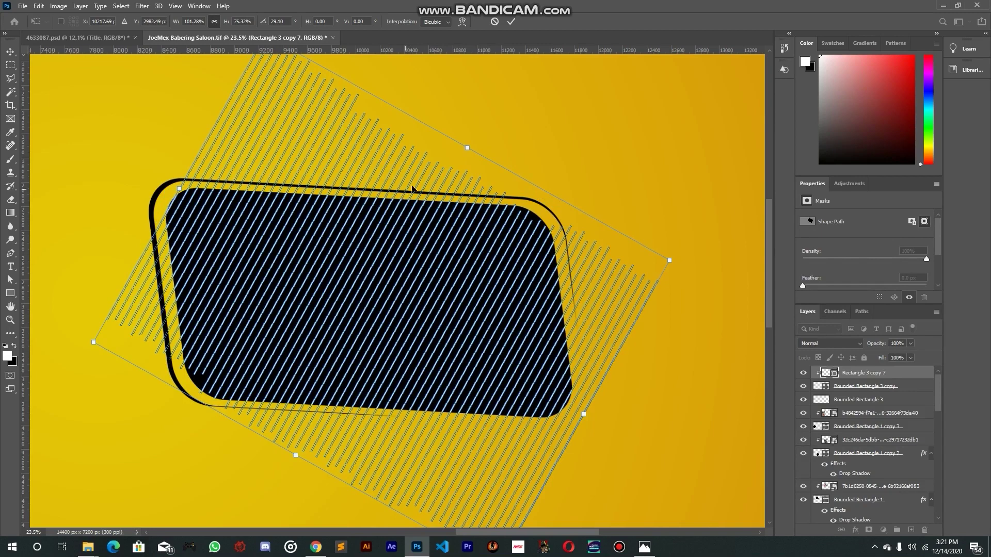
drag(459, 186, 454, 196)
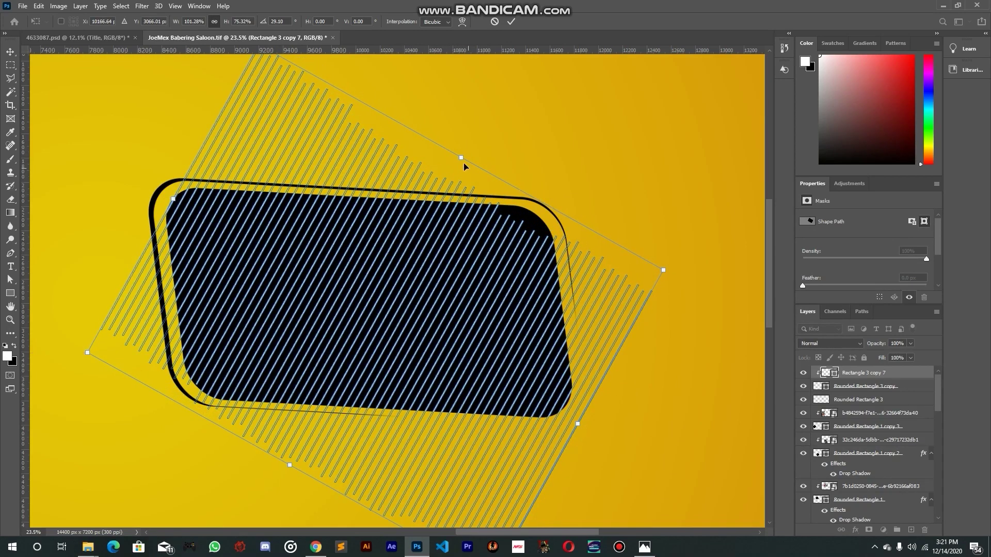
drag(462, 159, 468, 150)
click(511, 21)
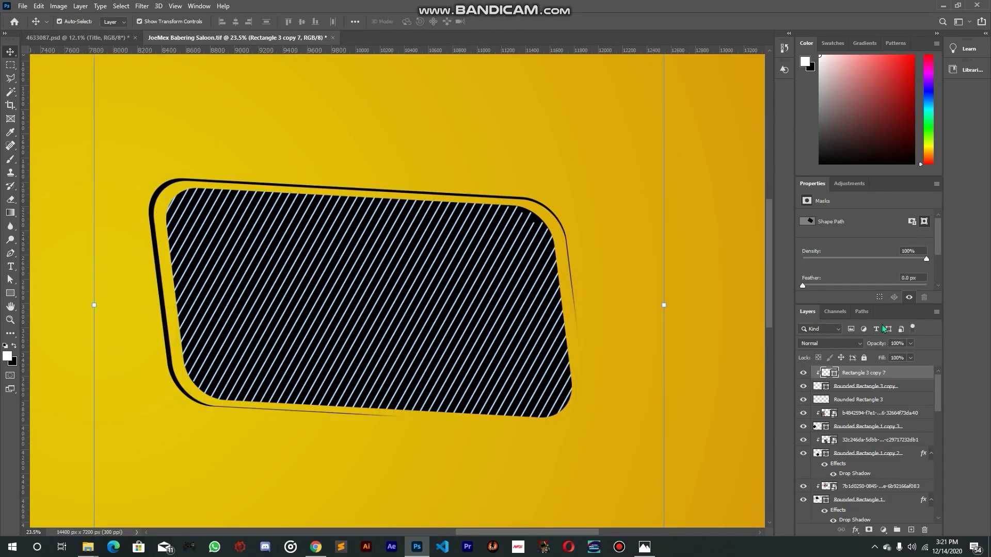
Set the opacity of the diagonal line layer to 40% and deselect it
drag(888, 341, 855, 342)
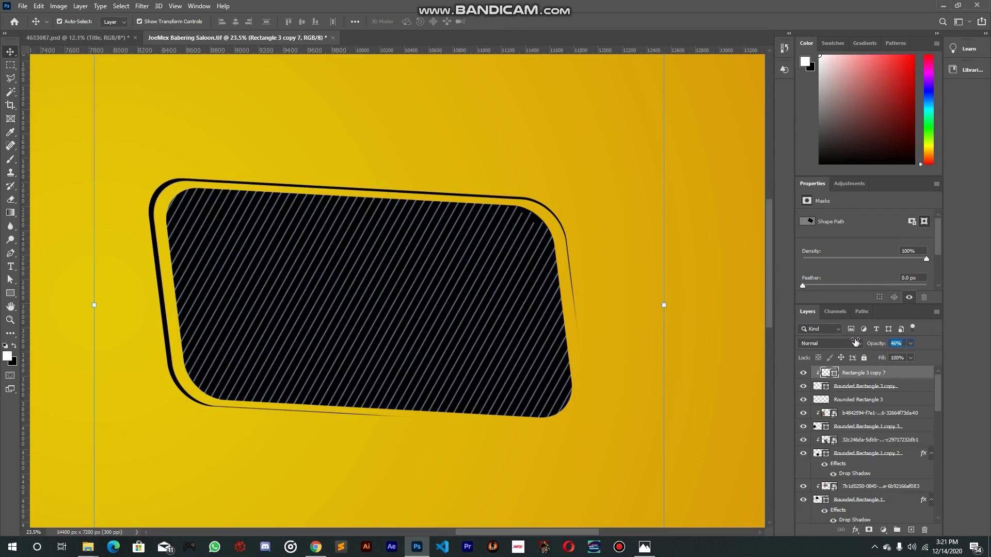
drag(844, 342, 843, 342)
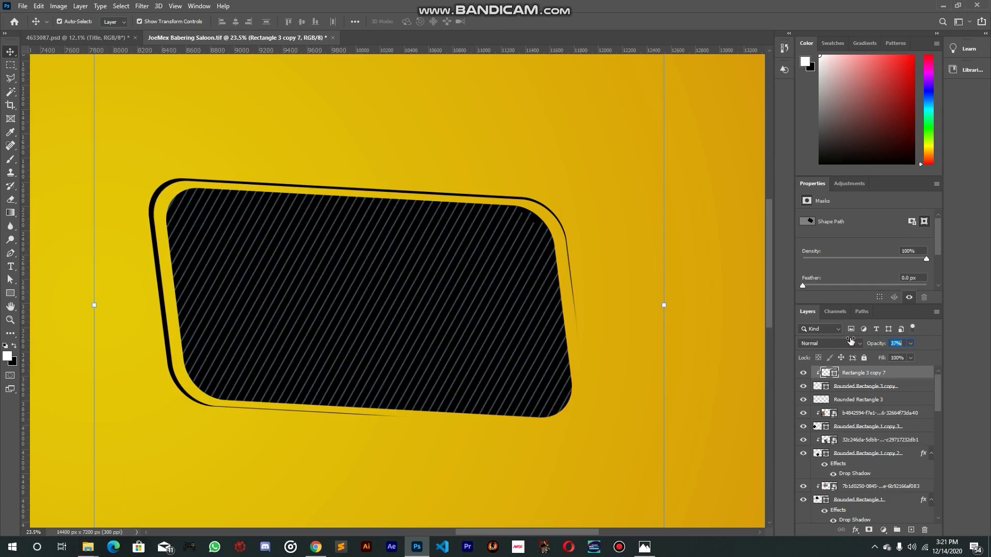
drag(899, 343, 877, 340)
text(40)
scroll(613, 387, down, 4)
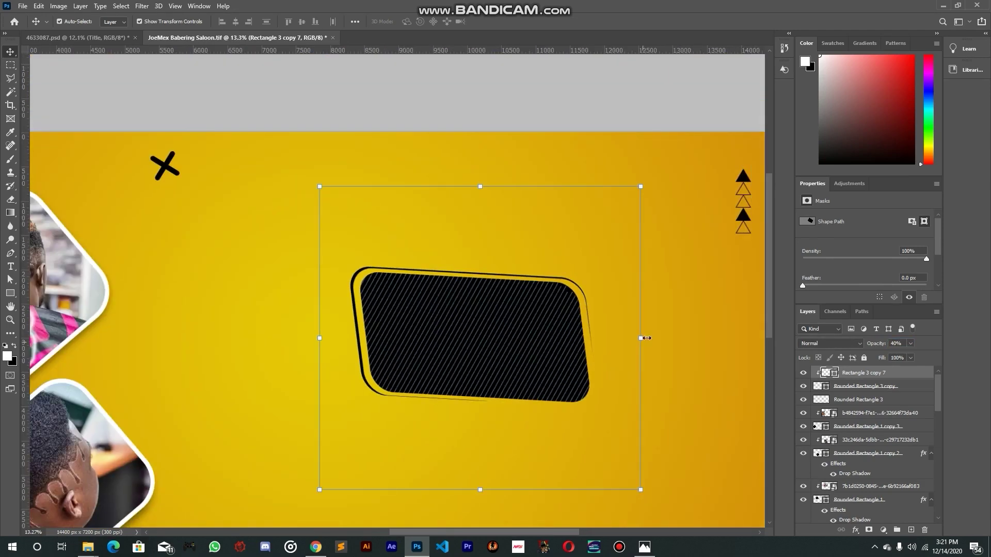
click(692, 338)
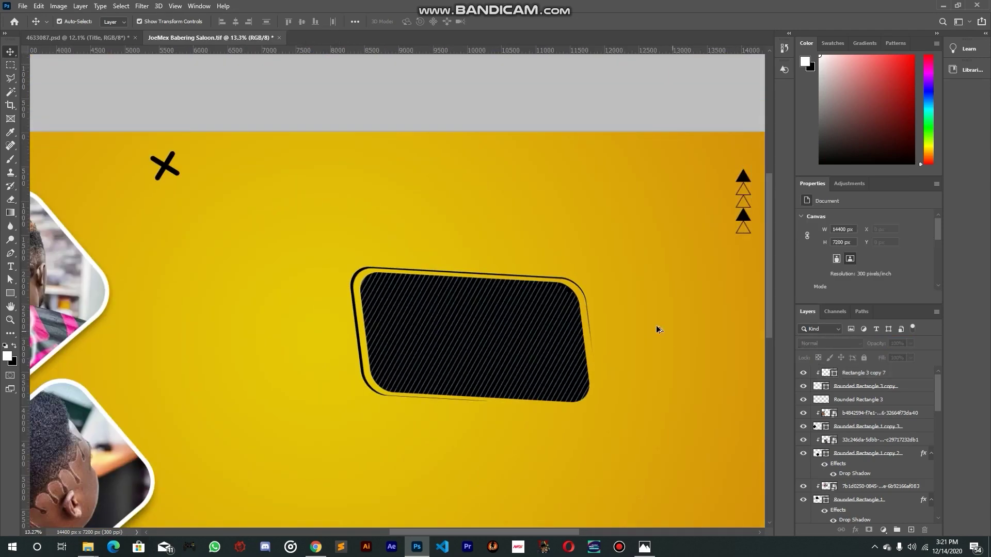
Add the horizontal text JOEMEX in white Fugaz One on the yellow background beside the badge
scroll(645, 329, down, 3)
scroll(608, 311, up, 4)
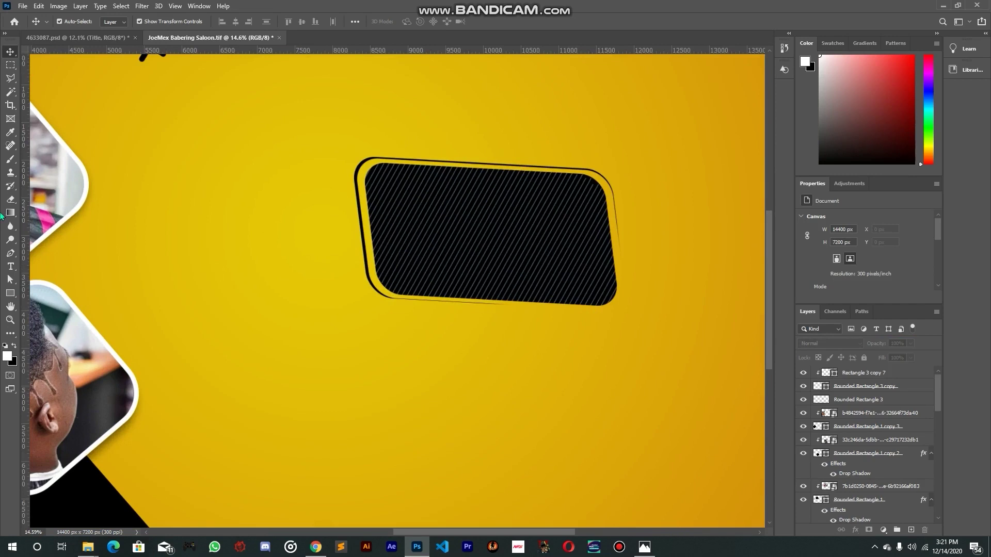
click(11, 267)
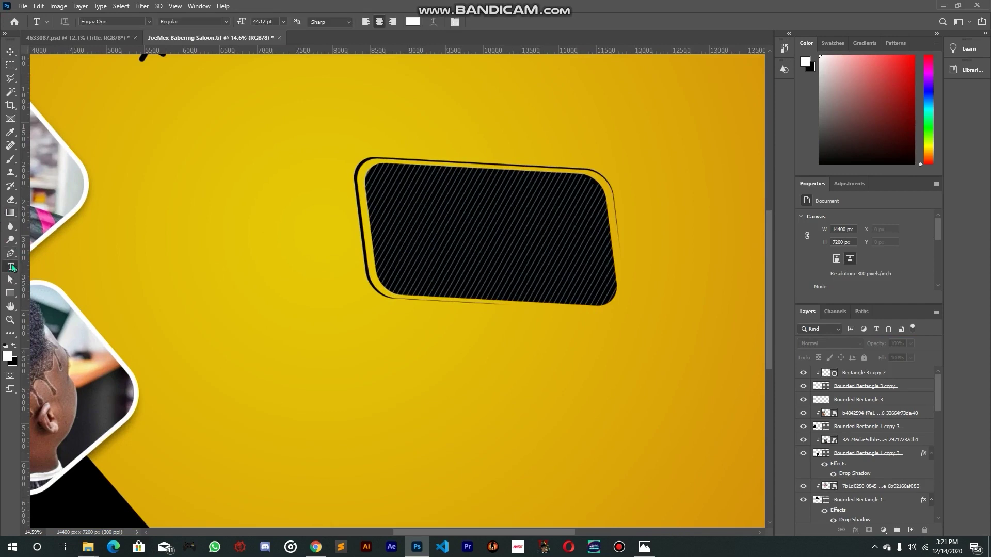
right_click(10, 268)
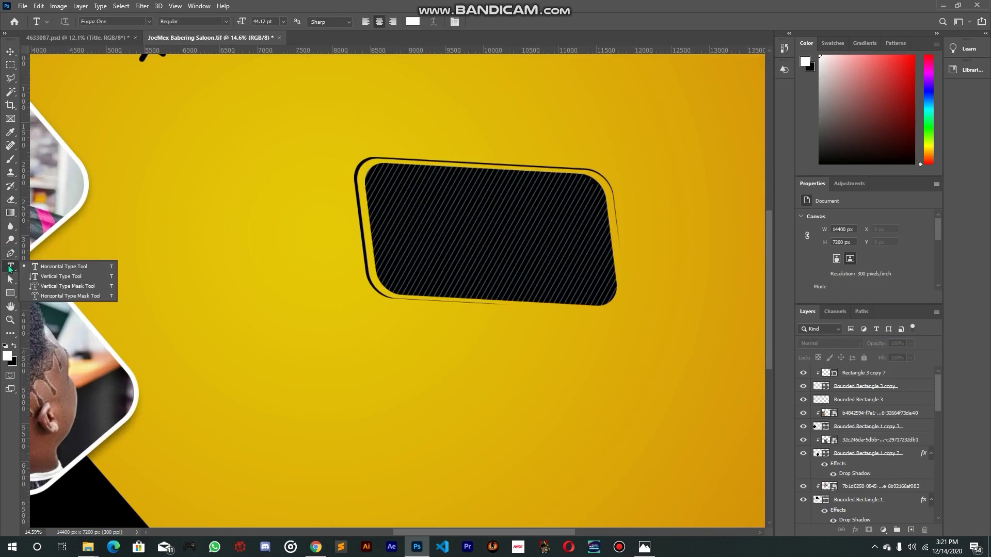
click(46, 269)
click(303, 169)
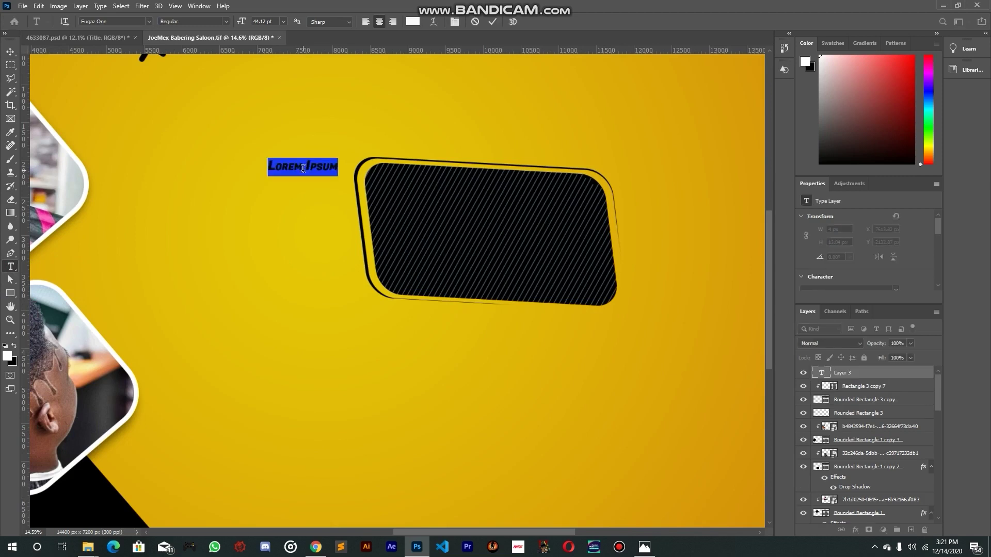
key(BackSpace)
text(JOEMEX)
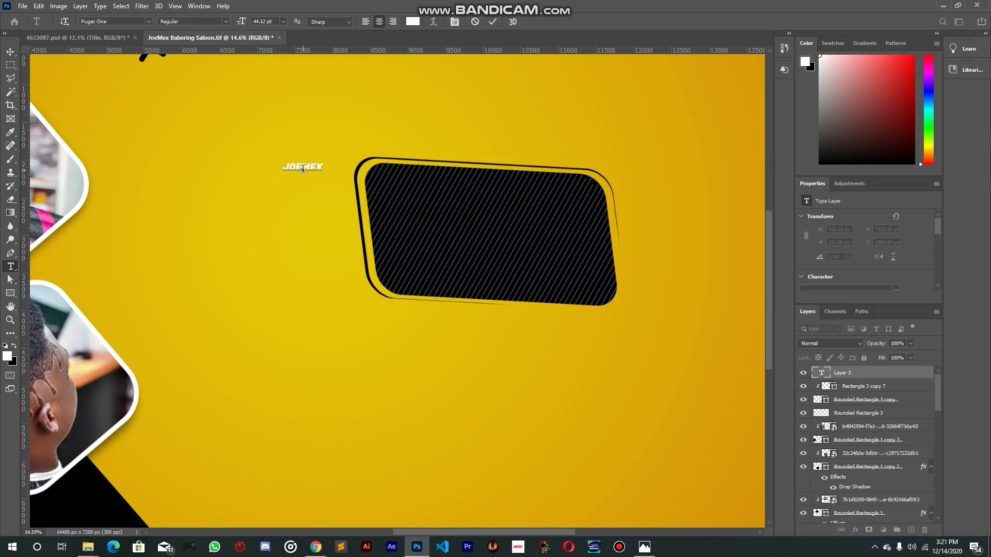
click(13, 51)
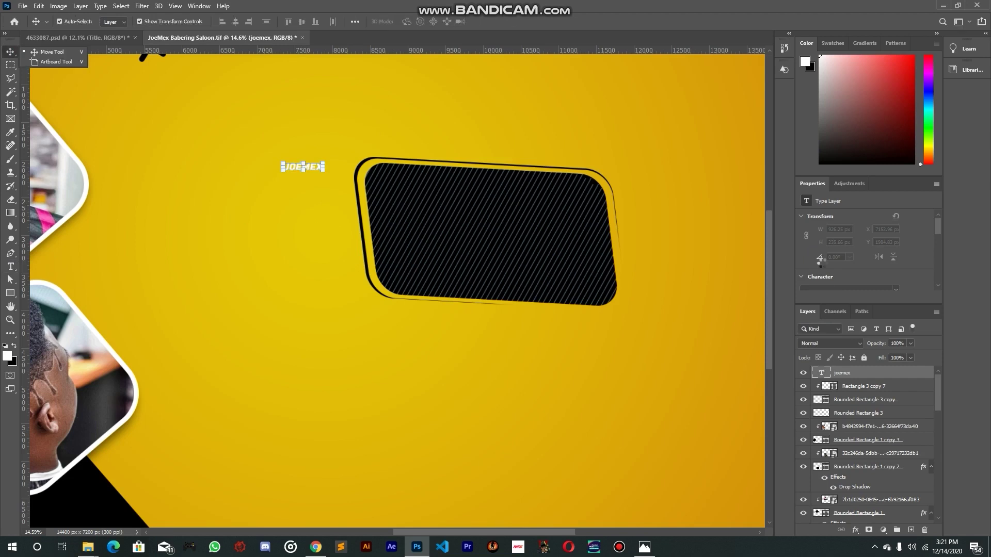
Enlarge the JOEMEX text to 167 pt and move it onto the upper part of the badge
scroll(862, 280, down, 2)
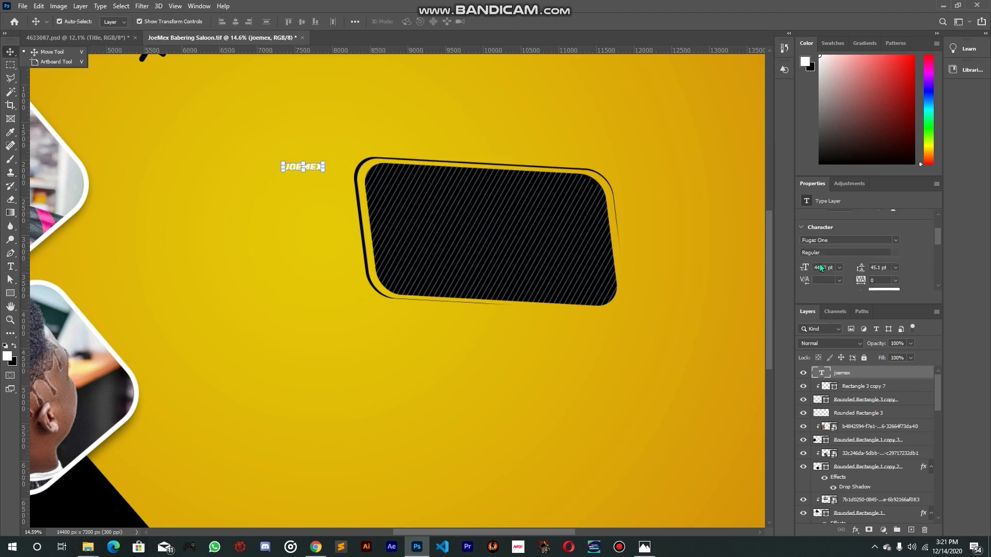
drag(803, 271, 870, 262)
drag(385, 224, 532, 258)
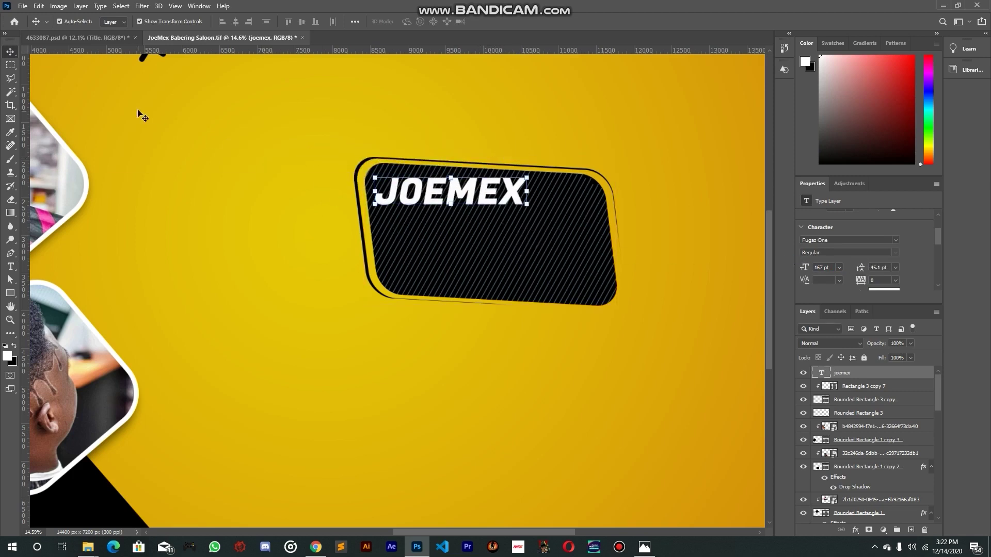
Check the title's font in the reference banner, then enlarge the JOEMEX text to 310 pt and reposition it
click(106, 39)
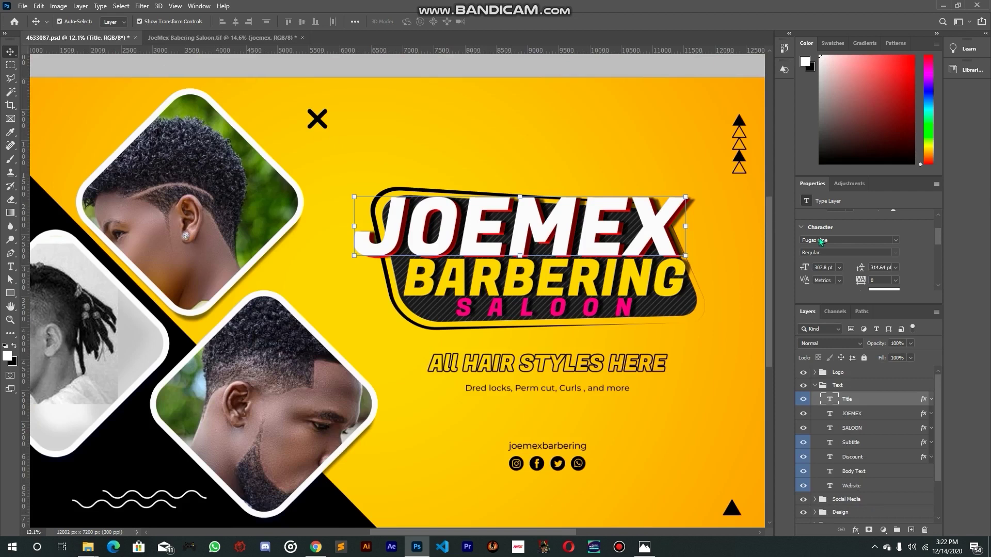
drag(838, 239, 799, 242)
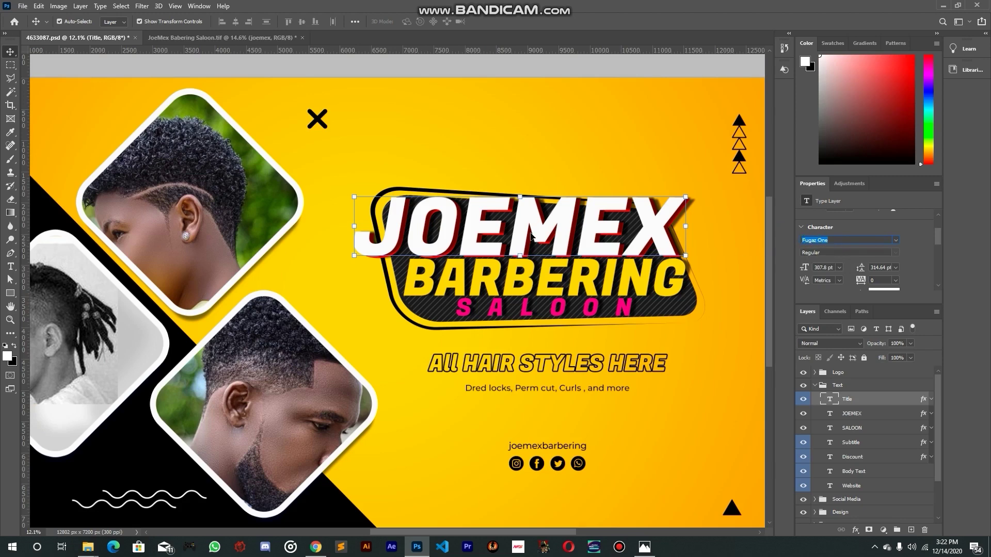
click(184, 38)
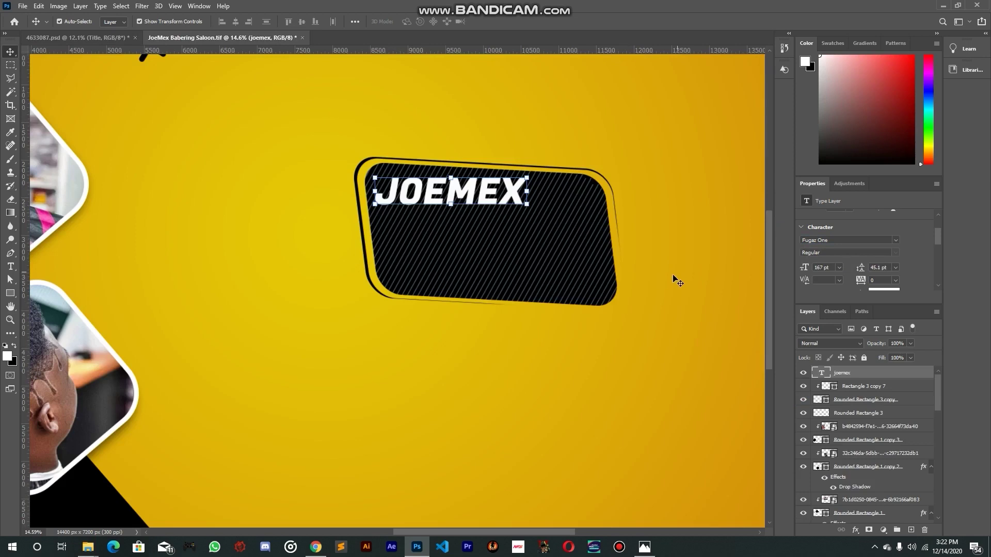
drag(805, 269, 878, 268)
drag(729, 267, 724, 287)
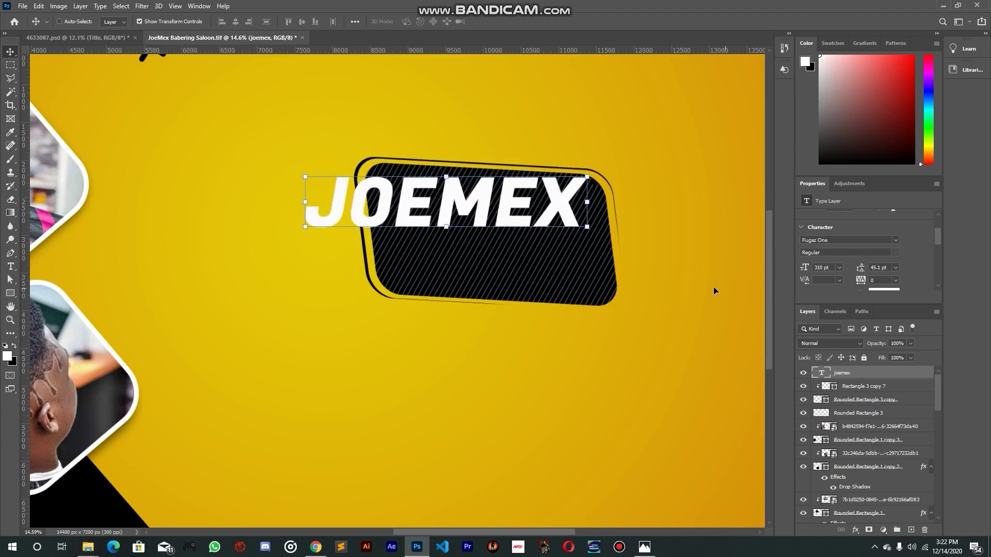
Position the JOEMEX title across the badge's upper part with the J overhanging its edge, comparing with the reference banner
click(115, 40)
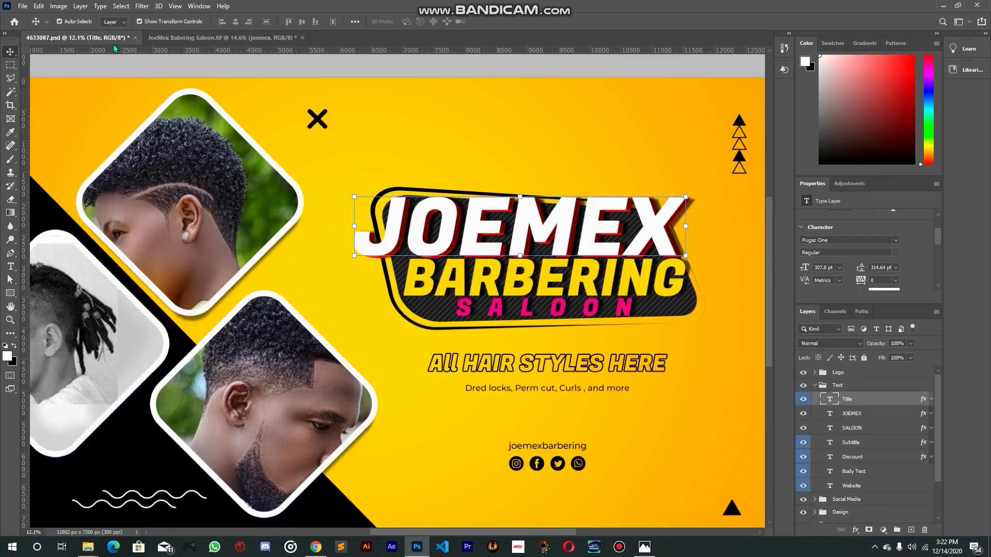
click(215, 37)
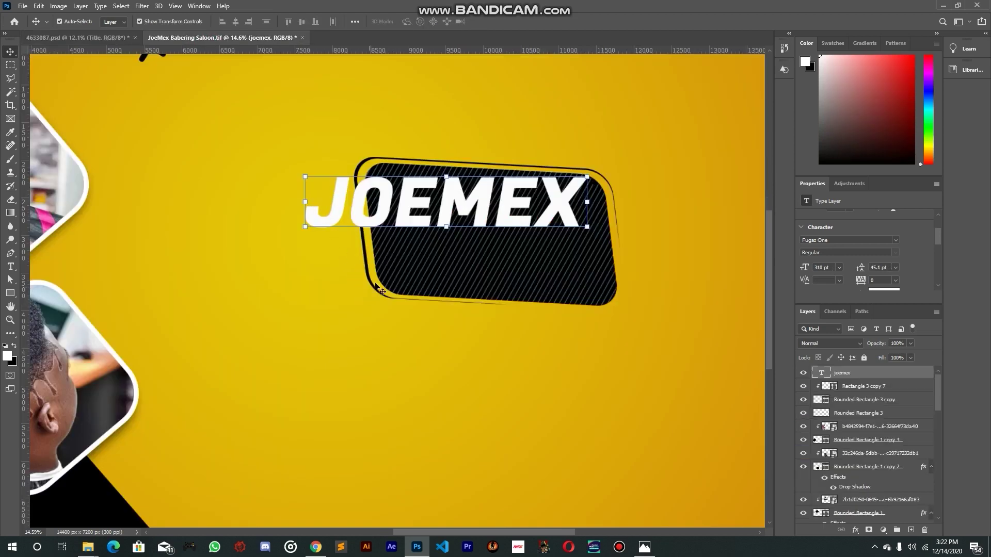
drag(403, 262, 429, 266)
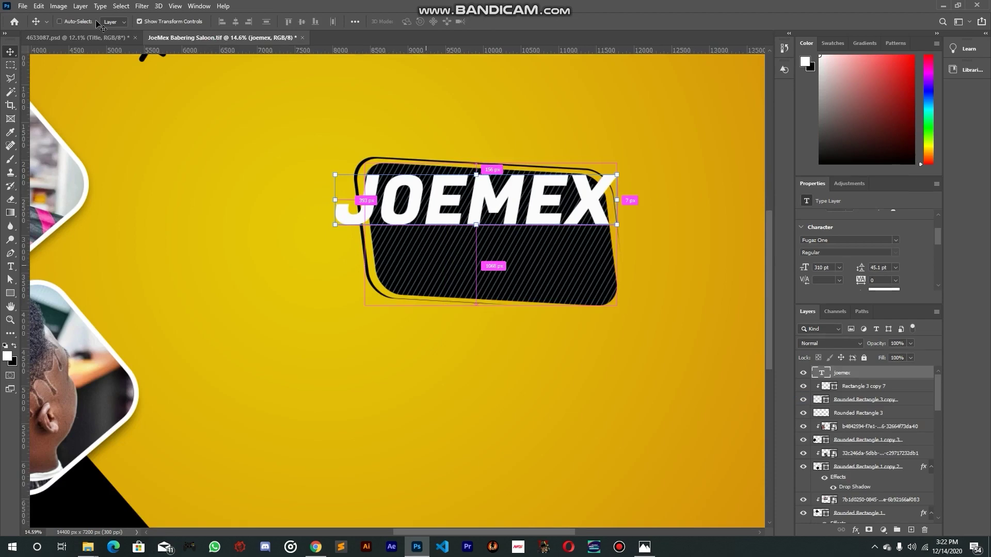
click(89, 41)
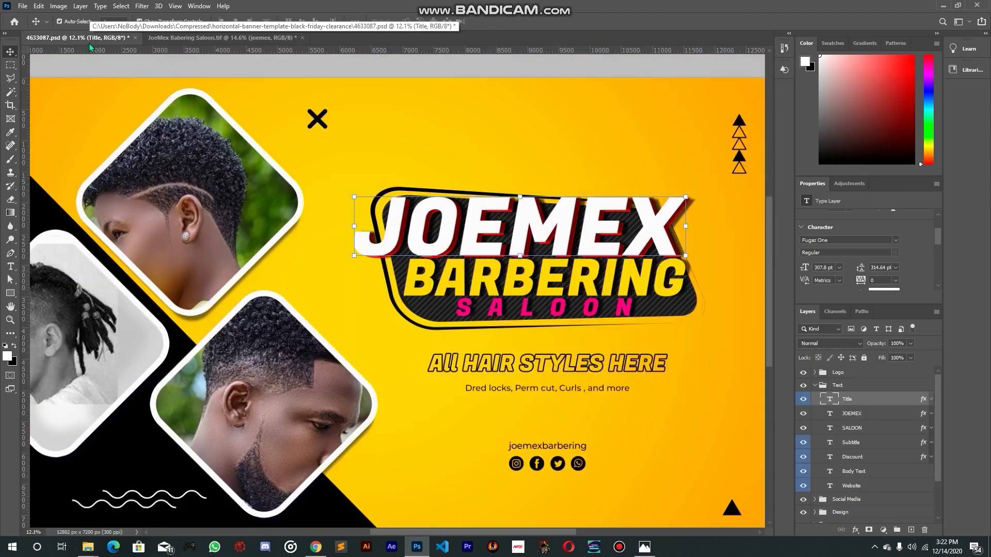
click(169, 42)
mouse_move(466, 257)
mouse_down()
mouse_move(475, 256)
mouse_move(466, 254)
mouse_up()
click(107, 40)
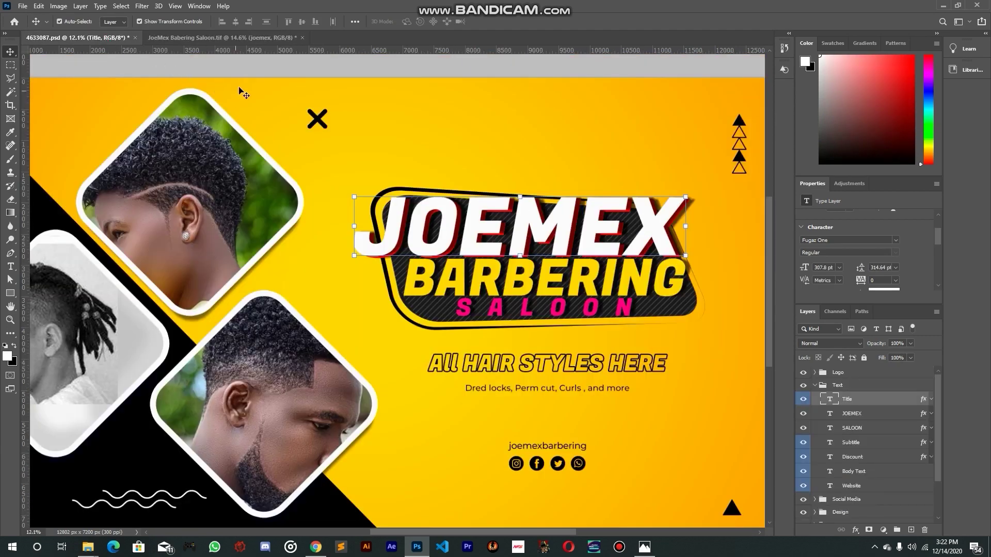
Return to the JoeMex banner document and nudge the JOEMEX title slightly down and toward the badge's slanted right edge
click(243, 38)
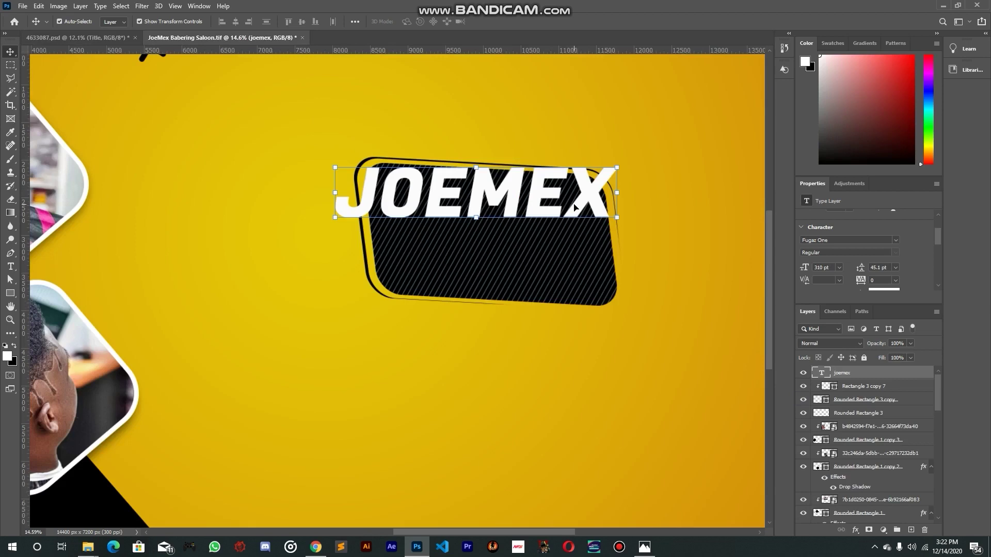
drag(670, 150, 672, 151)
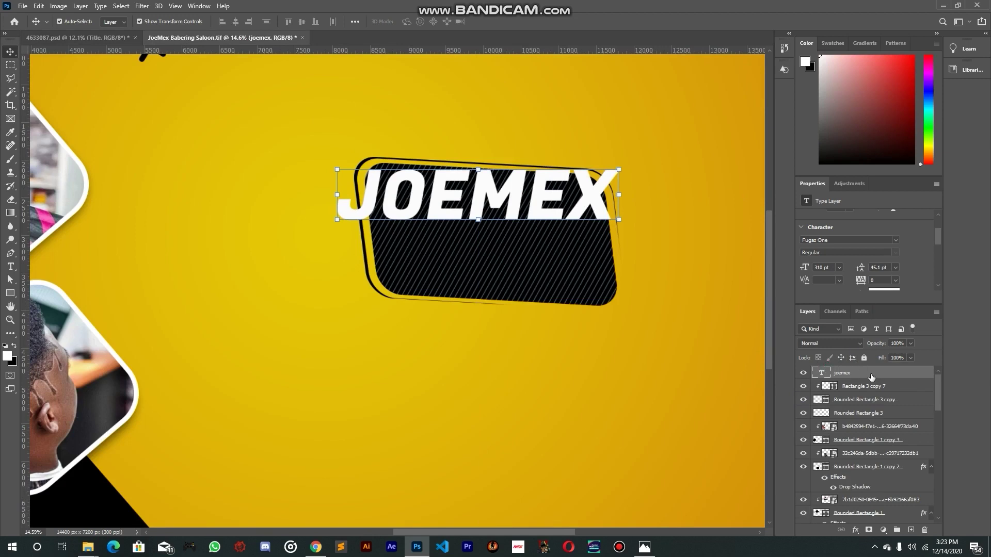
double_click(887, 377)
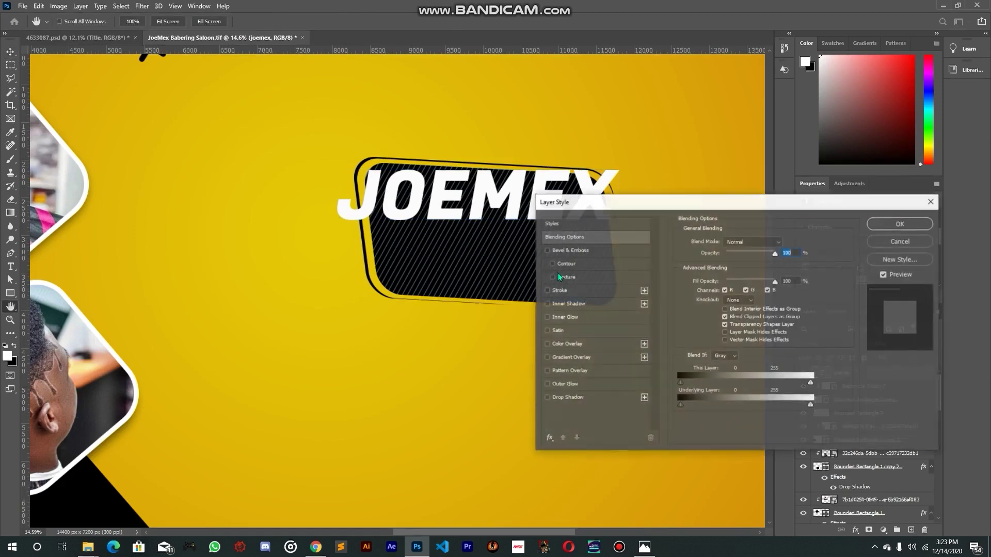
click(567, 398)
drag(482, 295, 860, 243)
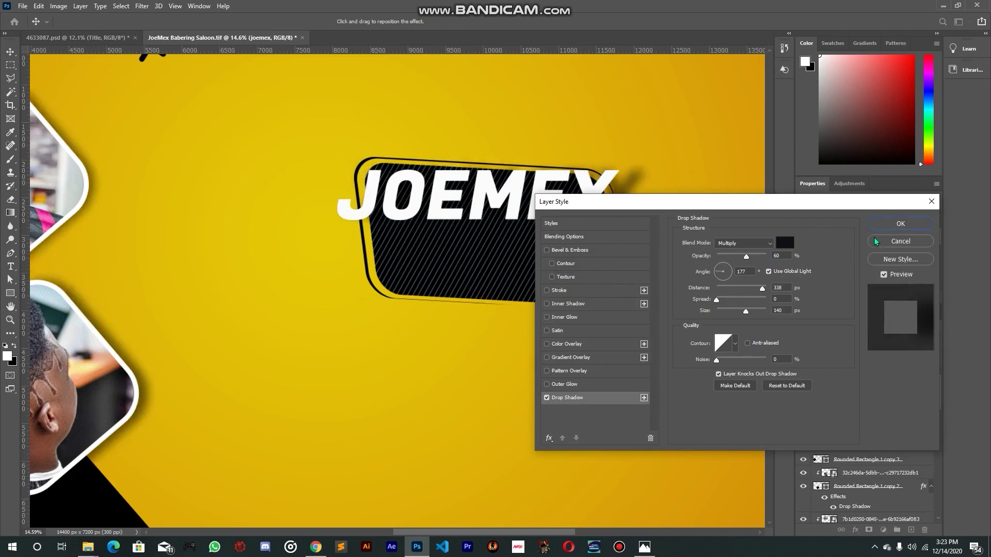
click(876, 242)
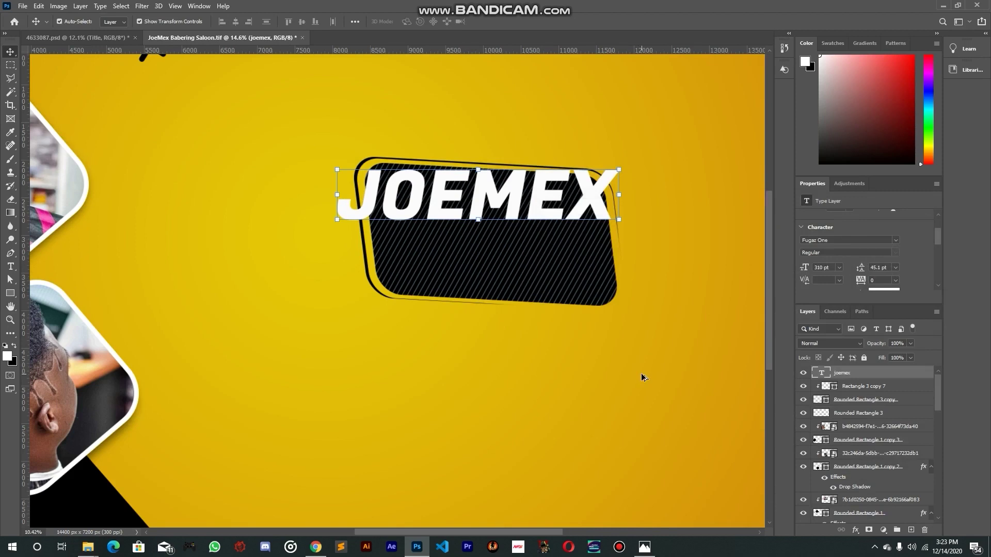
Group the layers of the three haircut photos together with their rounded-rectangle frames into one layer group
scroll(641, 375, down, 2)
click(77, 98)
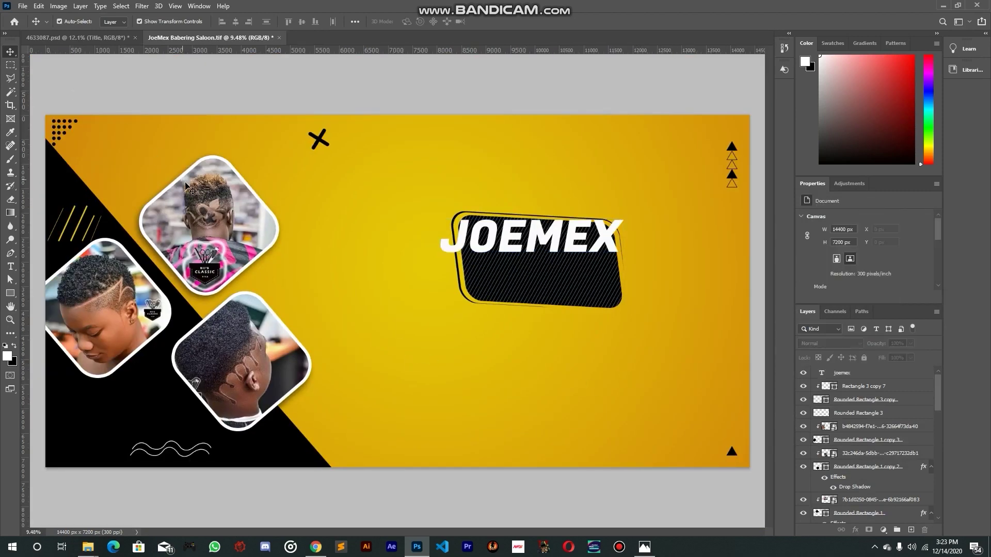
click(200, 209)
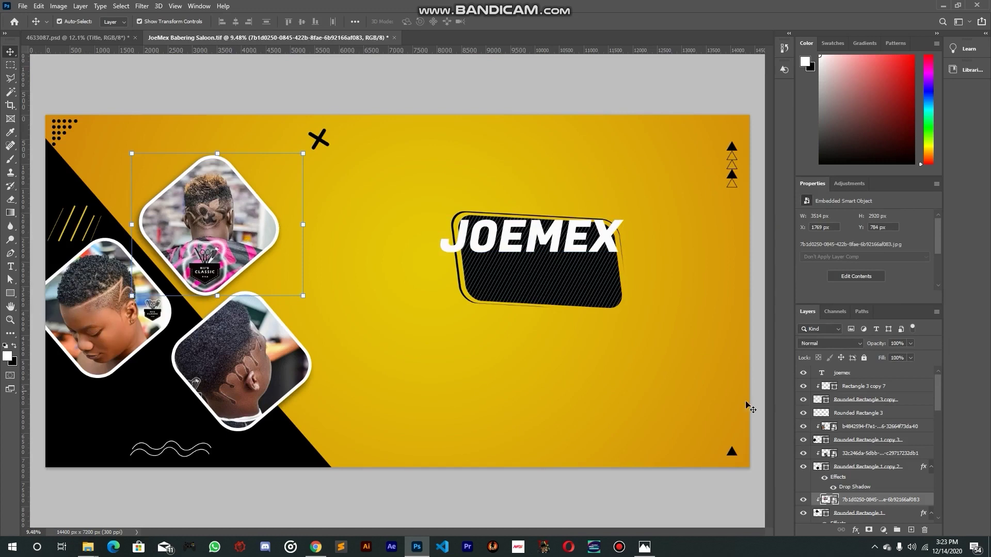
scroll(877, 454, down, 3)
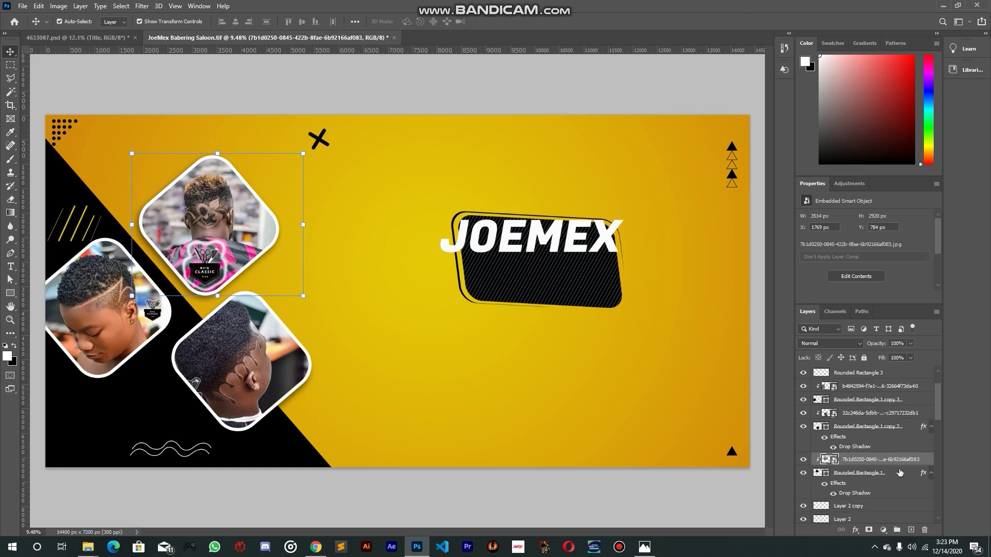
click(900, 472)
scroll(890, 464, up, 3)
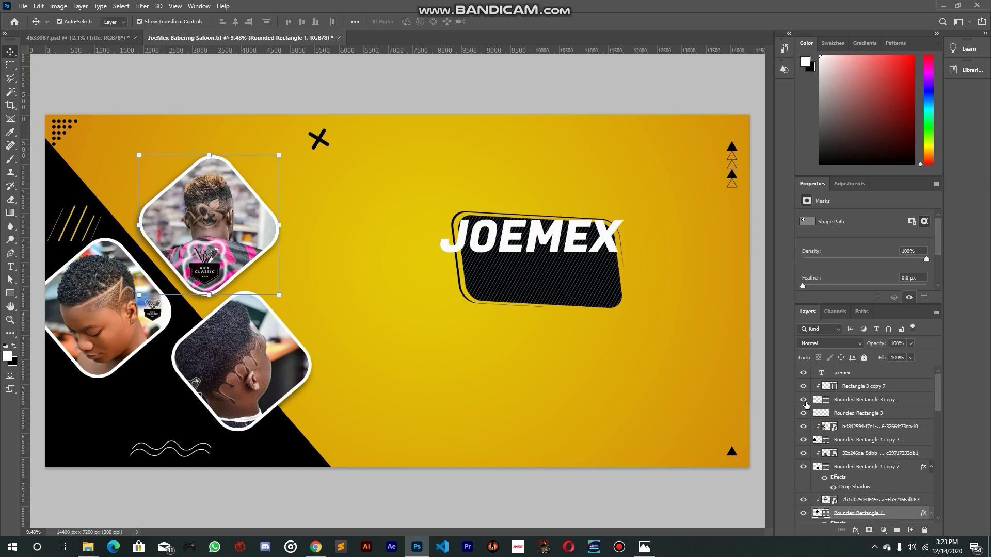
click(804, 401)
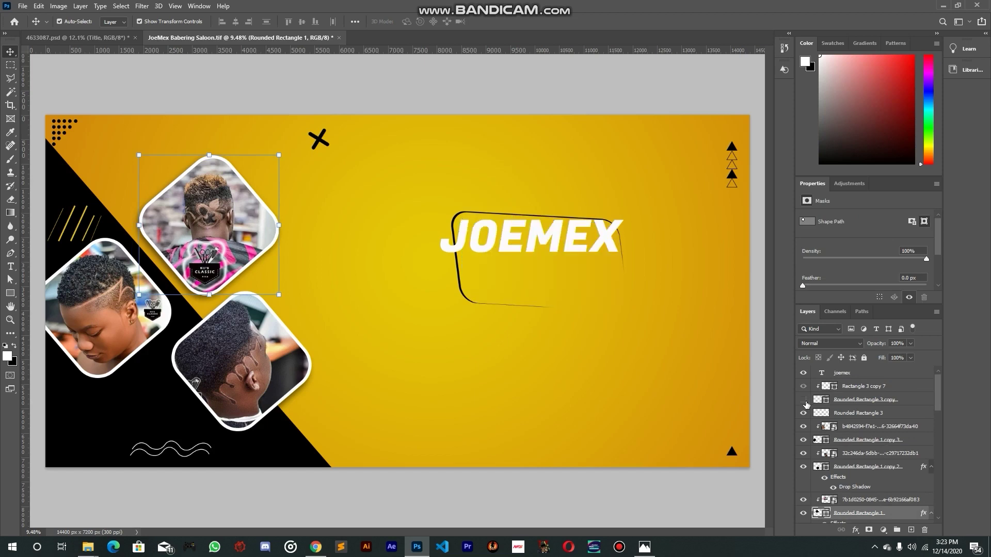
shift+click(861, 432)
key(ctrl+g)
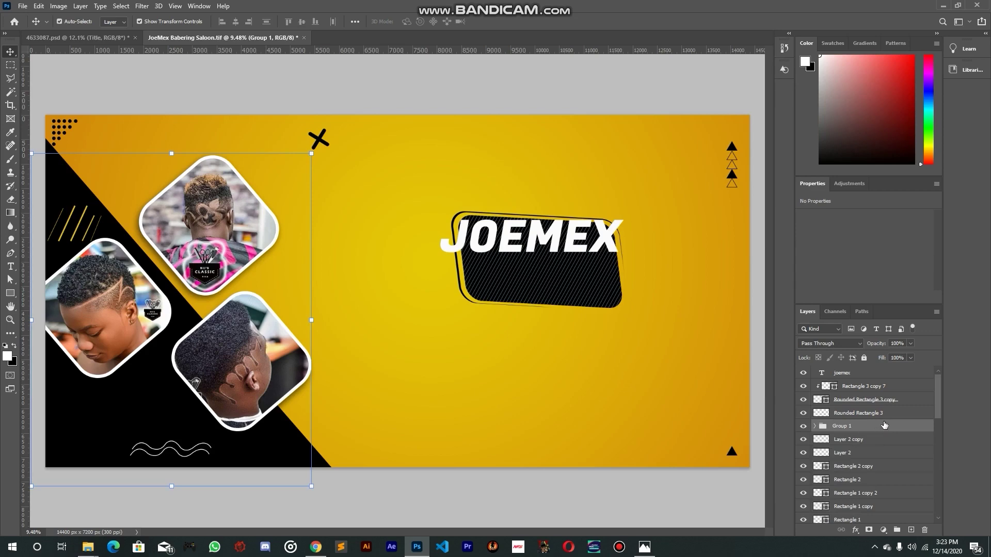
scroll(883, 425, down, 1)
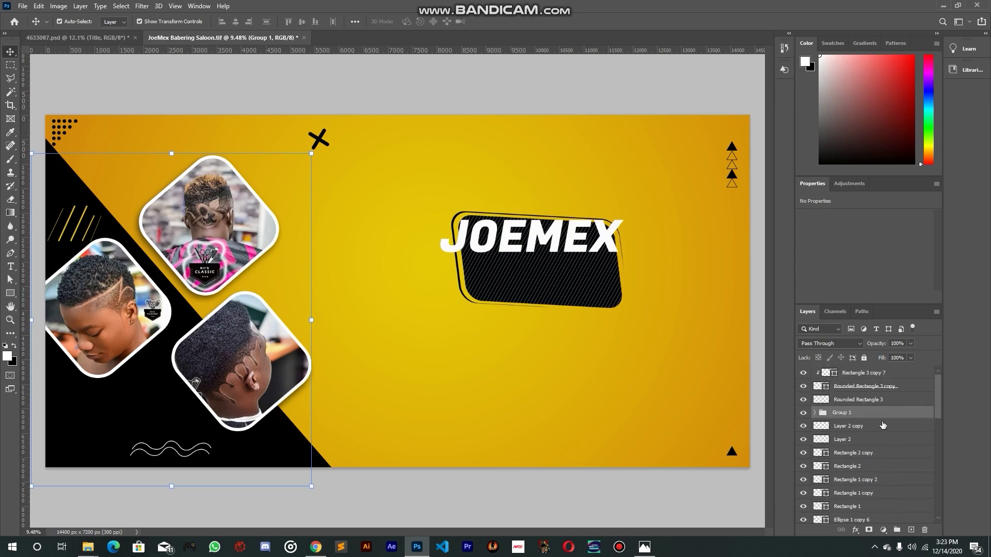
scroll(883, 424, up, 1)
right_click(863, 427)
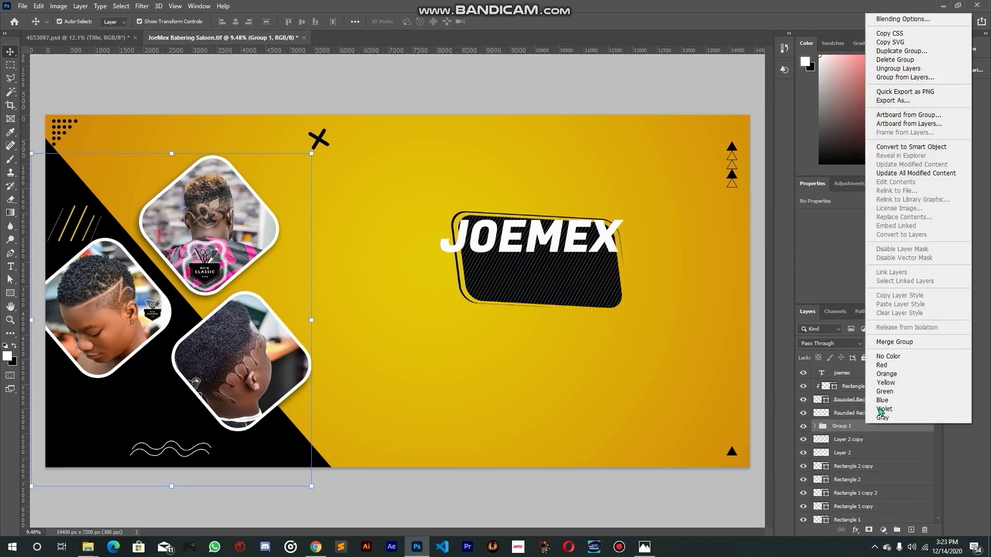
click(897, 69)
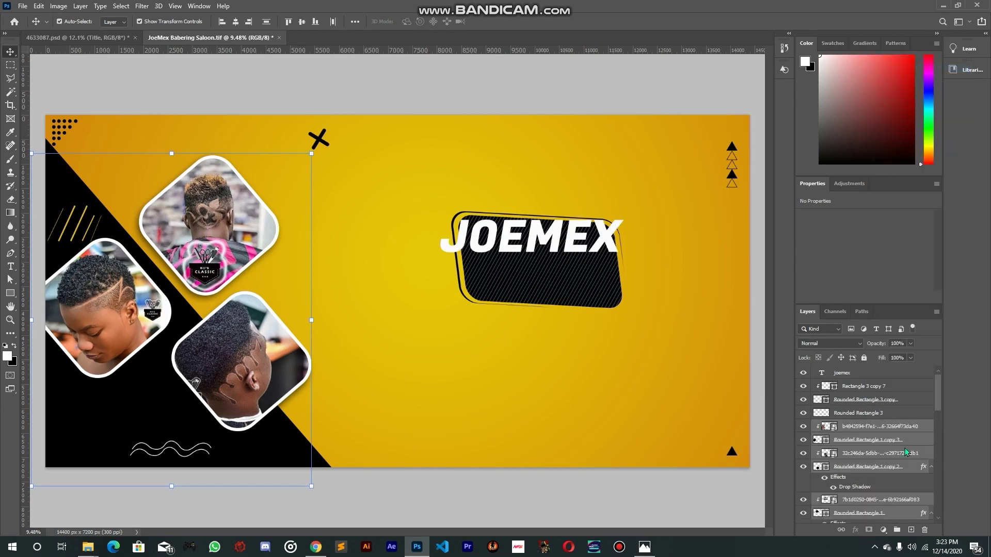
key(ctrl+z)
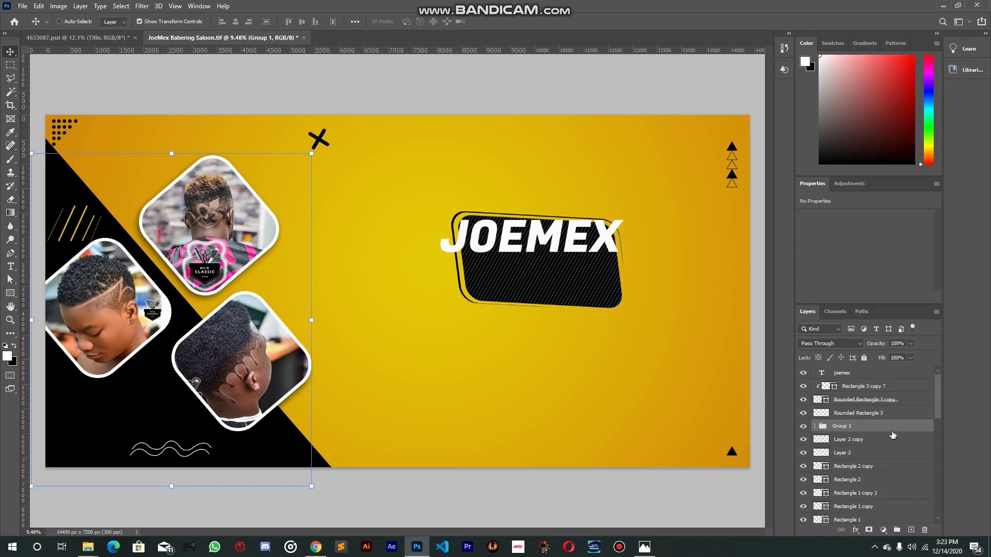
Duplicate Group 1, merge the copy into a single layer, and hide the original group
key(ctrl+j)
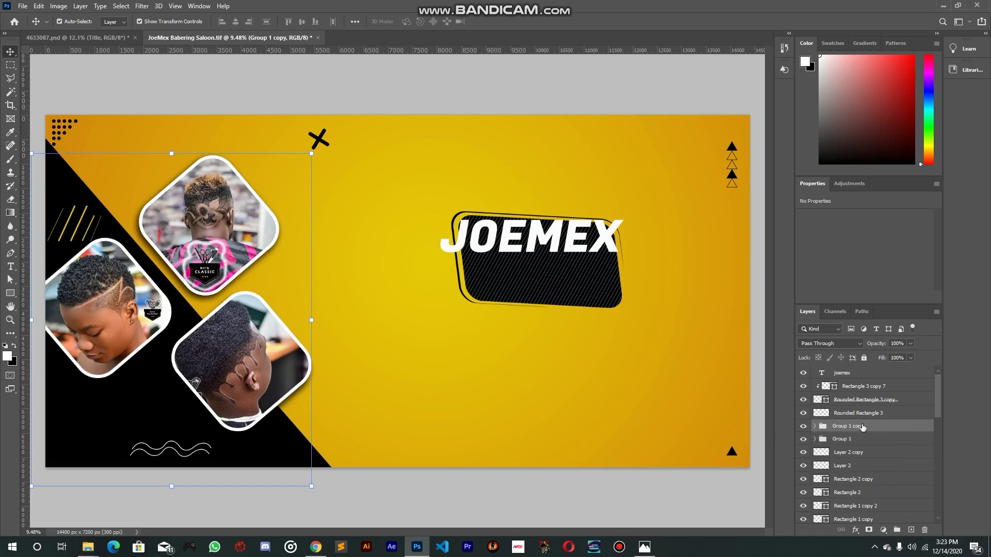
right_click(866, 431)
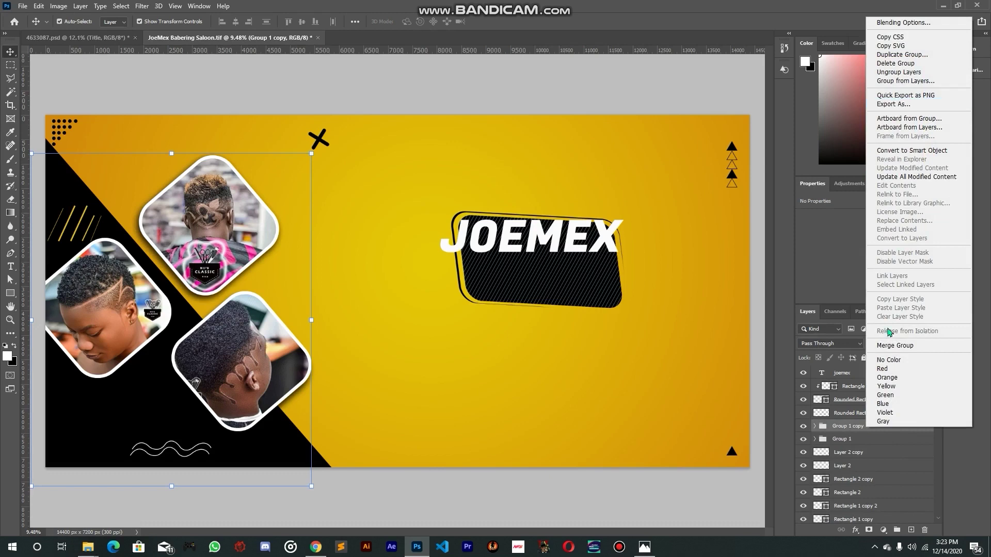
click(891, 347)
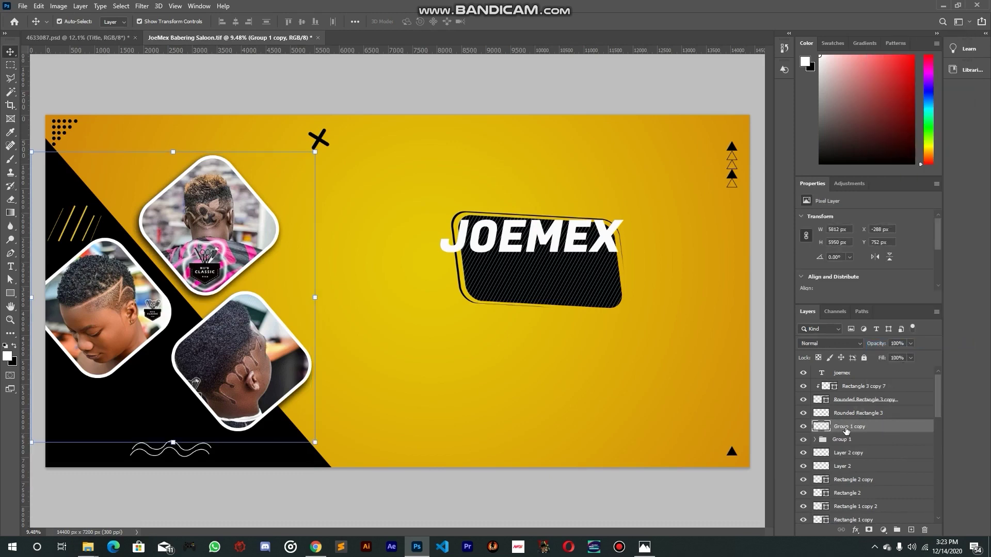
click(802, 440)
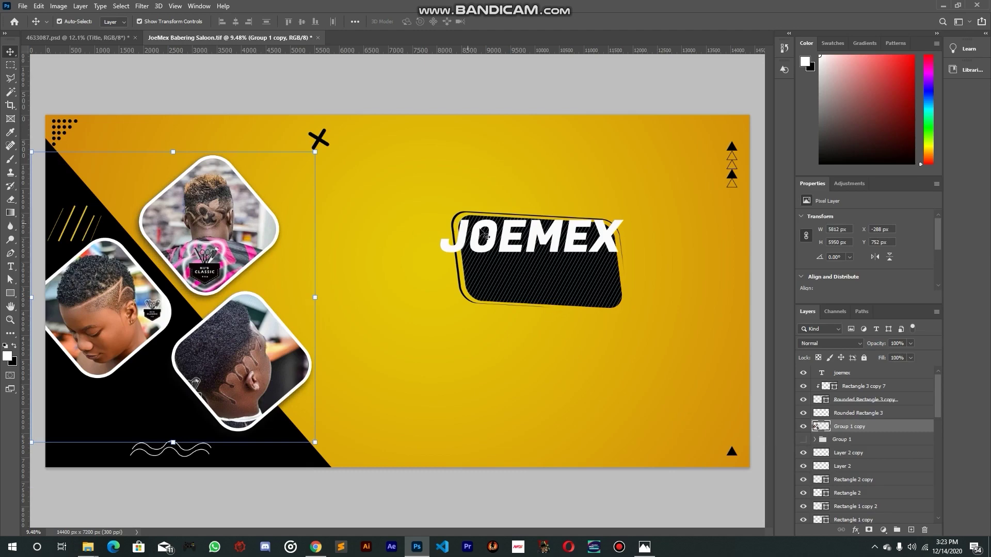
Add a Multiply drop shadow to the JOEMEX text with 70% opacity, 82° angle, 74 px distance and 100 px size
scroll(479, 234, up, 1)
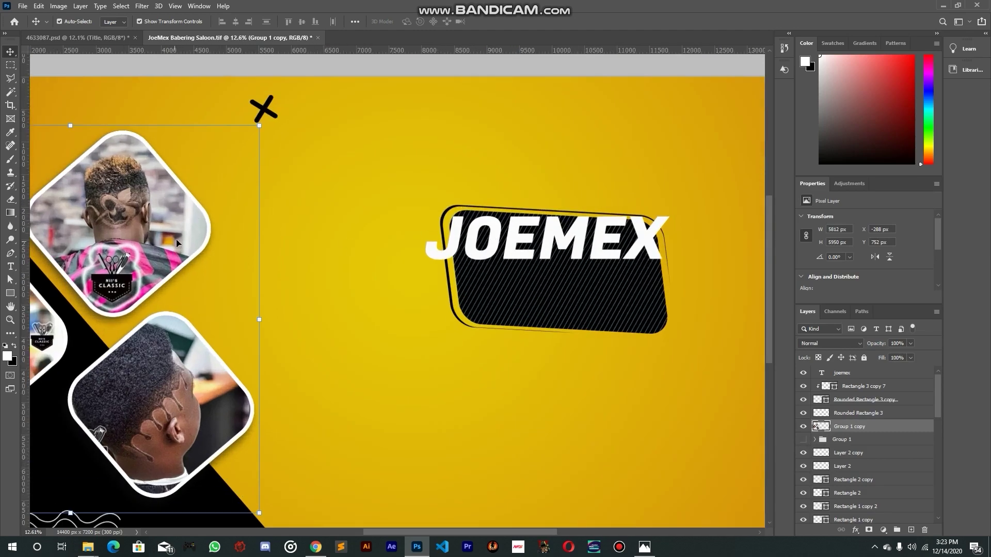
click(605, 250)
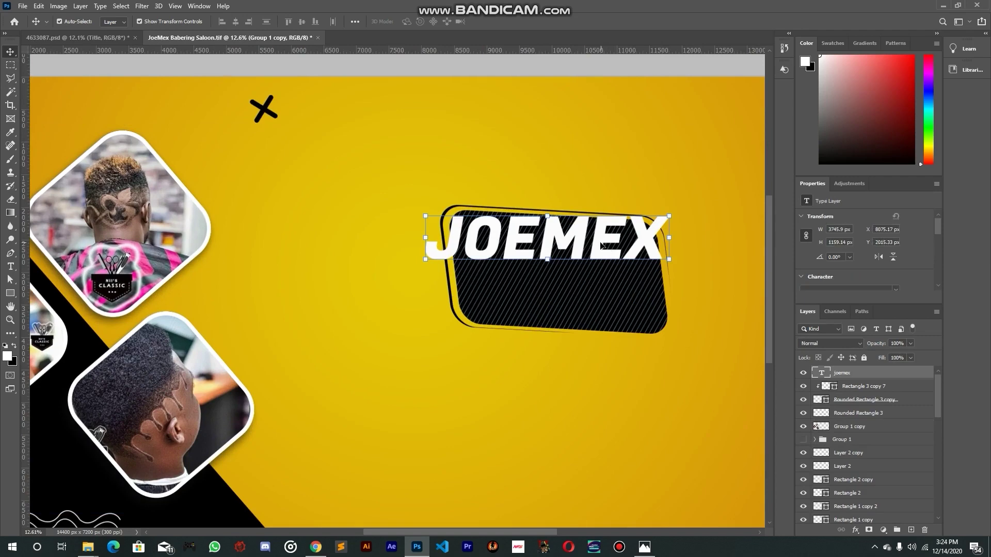
double_click(919, 379)
click(566, 400)
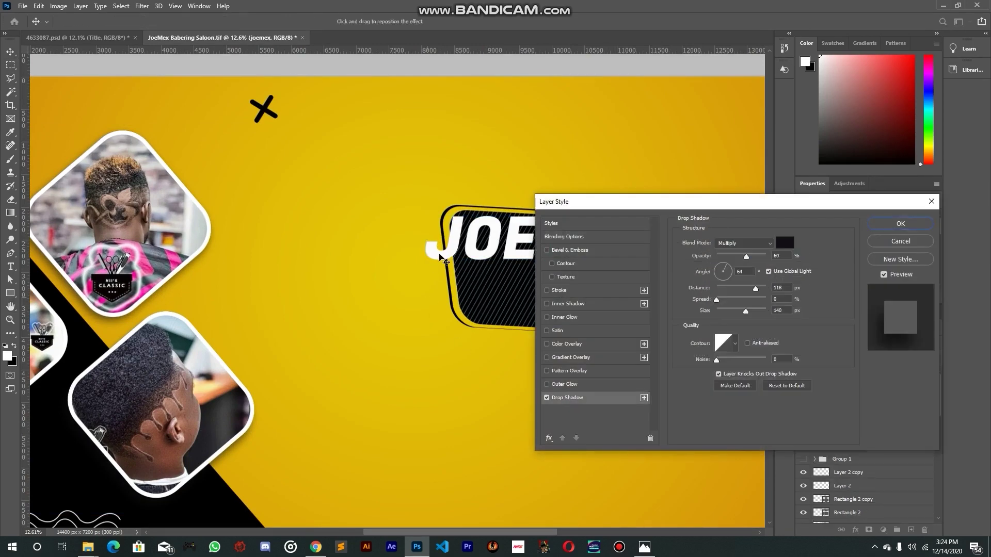
mouse_move(478, 238)
mouse_down()
mouse_move(457, 275)
mouse_move(487, 251)
mouse_up()
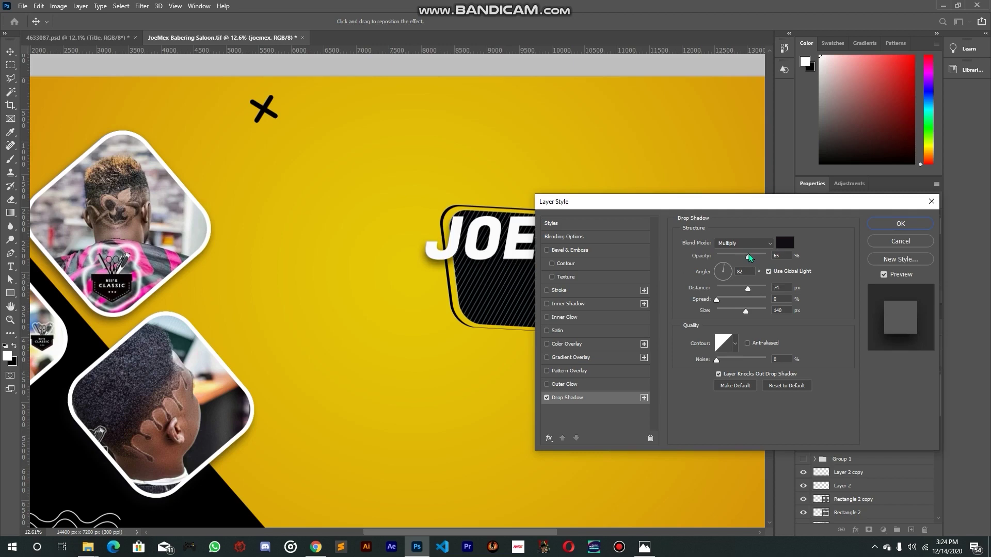
click(781, 256)
text(70)
click(738, 311)
text(100)
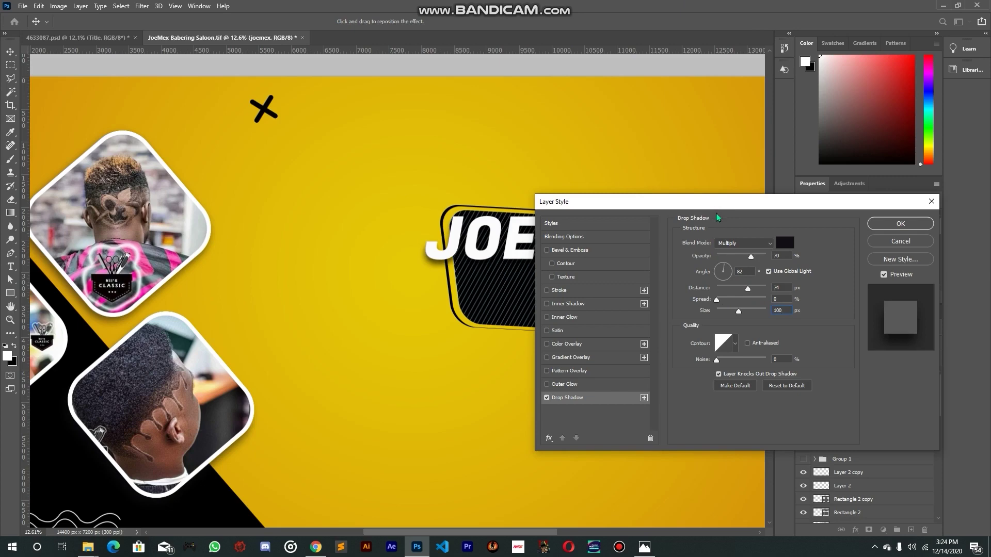
drag(718, 202, 693, 281)
click(875, 304)
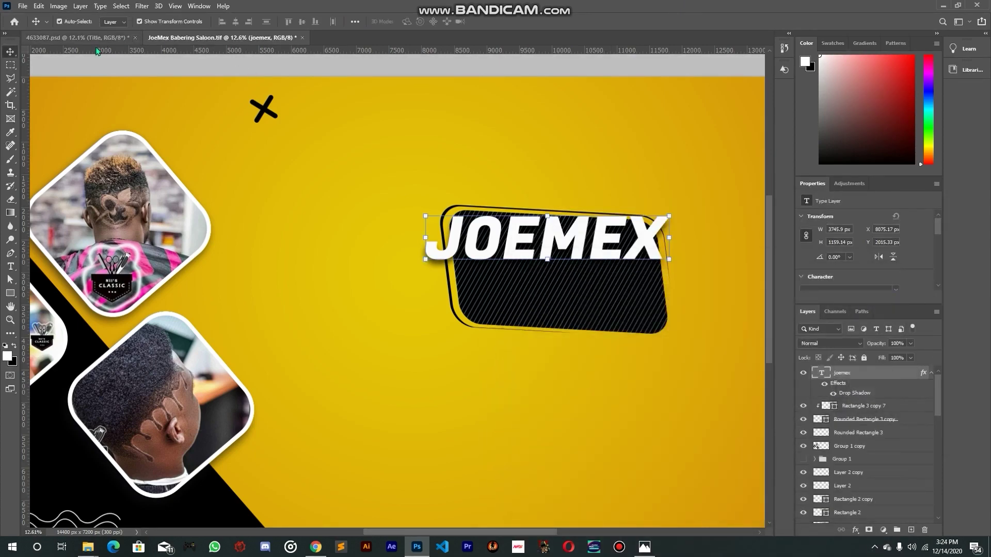
Examine the JOEMEX title's styling in the reference design 4633087.psd and return to the JoeMex Babering Saloon.tif document
click(111, 22)
click(102, 39)
click(101, 37)
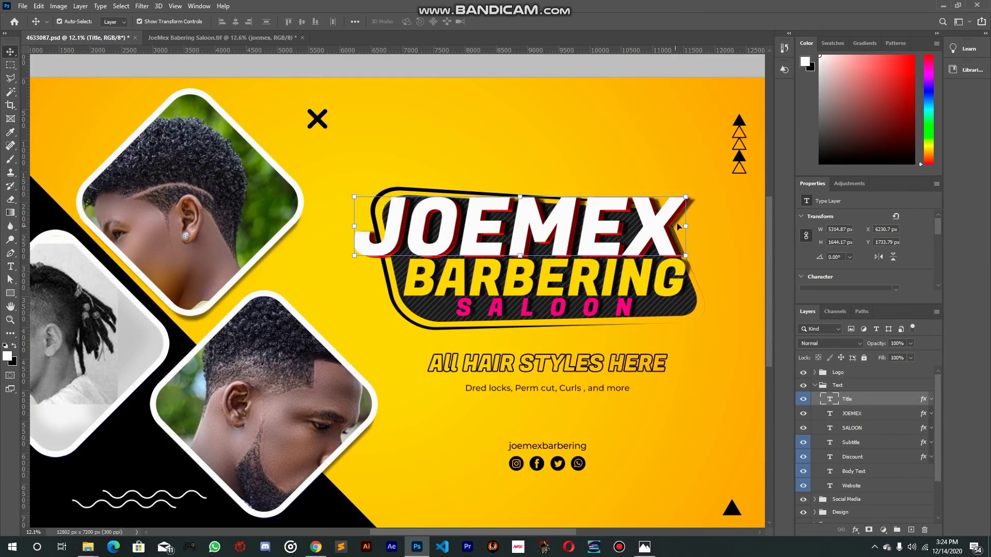
click(244, 37)
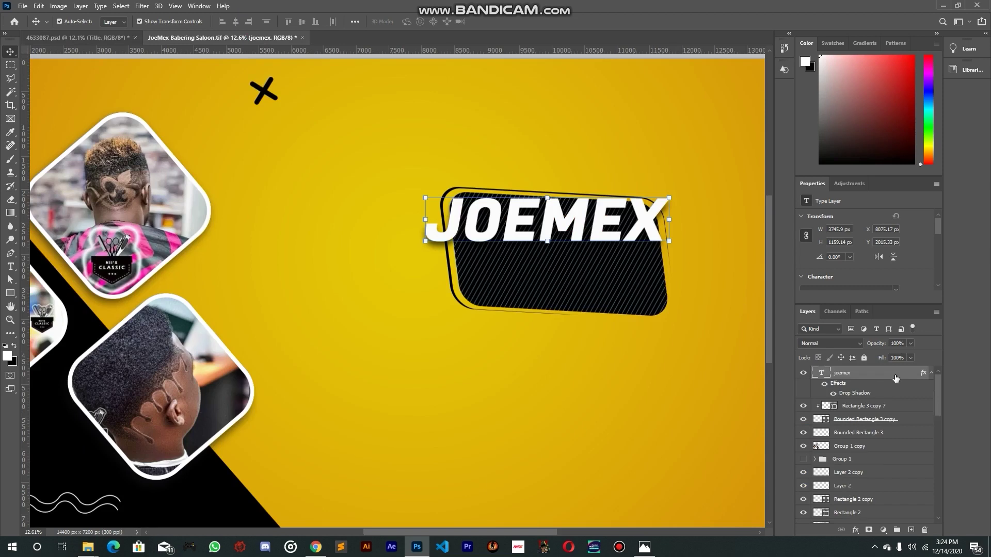
Duplicate the JOEMEX text layer and set the lower one's text color to red c90b0b
key(ctrl+j)
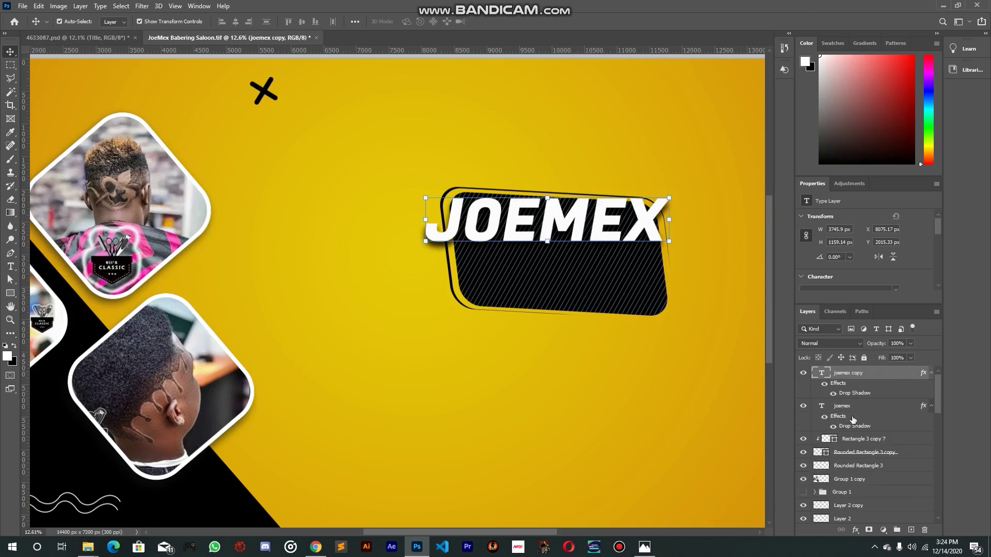
click(882, 412)
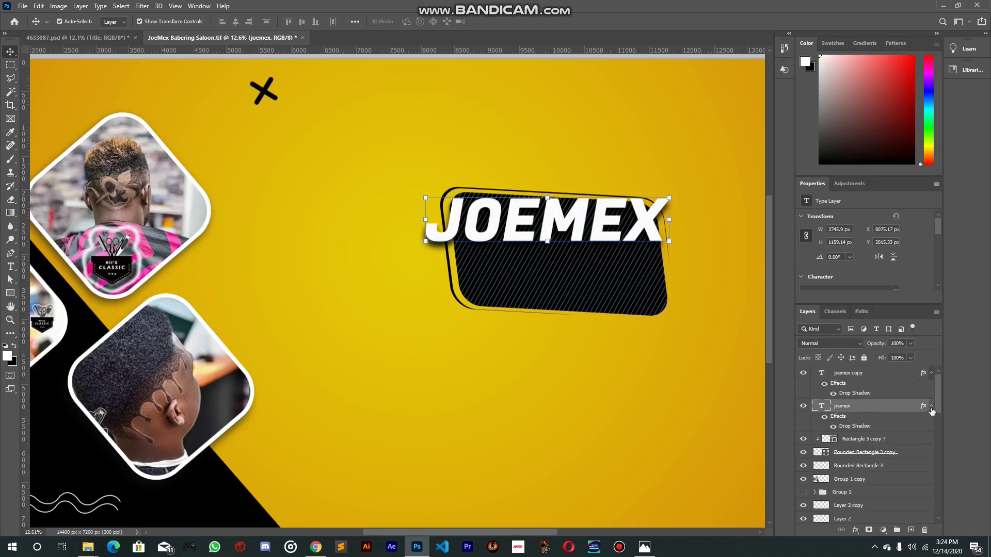
click(931, 407)
scroll(881, 262, down, 1)
scroll(882, 262, down, 2)
click(883, 260)
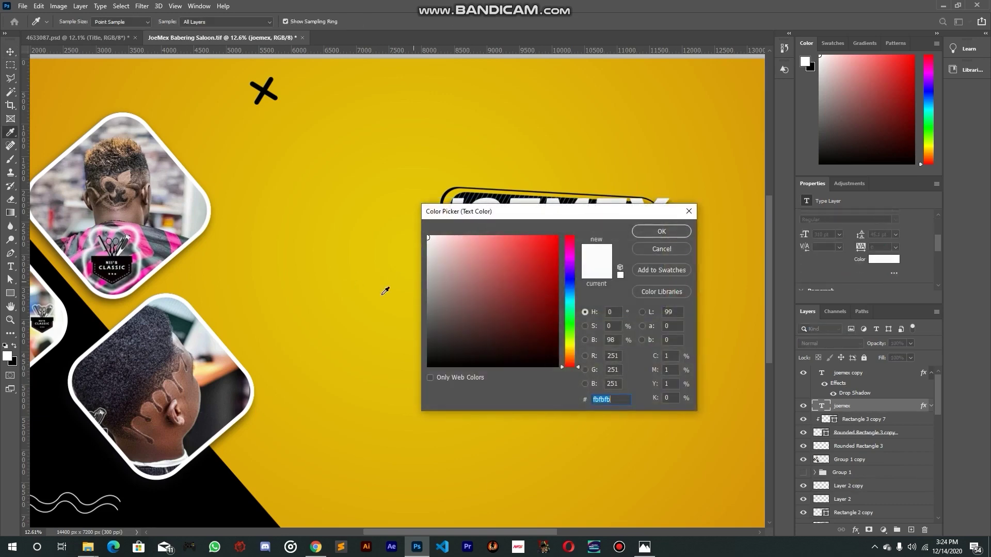
text(f60000)
drag(591, 217, 554, 311)
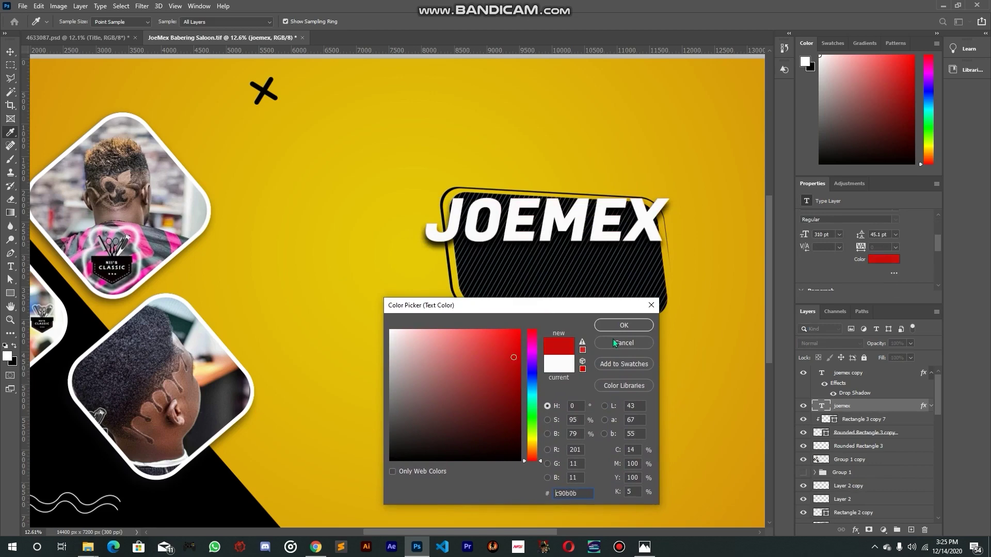
click(624, 326)
Offset the red JOEMEX text slightly right and down behind the white copy, and deselect it
scroll(669, 208, up, 3)
drag(707, 256, 646, 289)
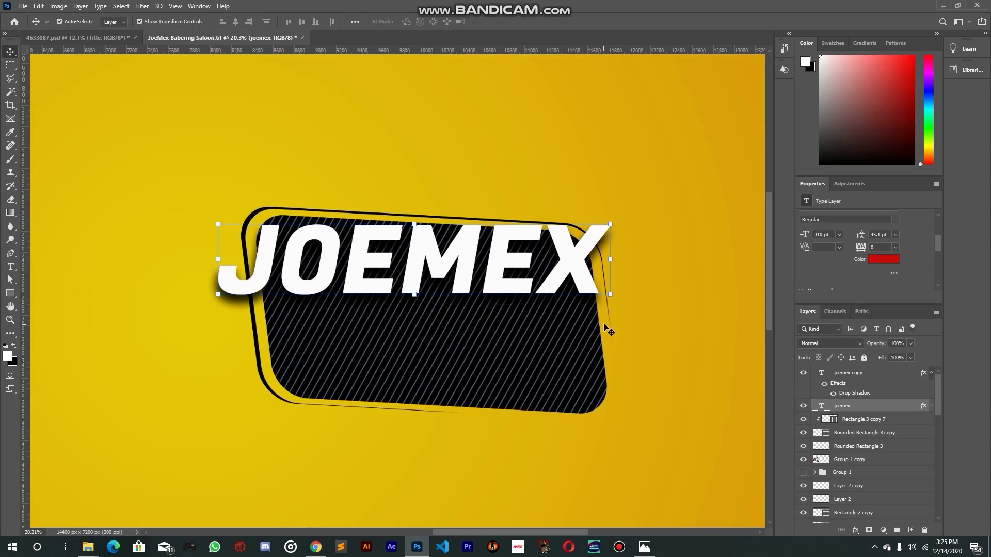
click(510, 256)
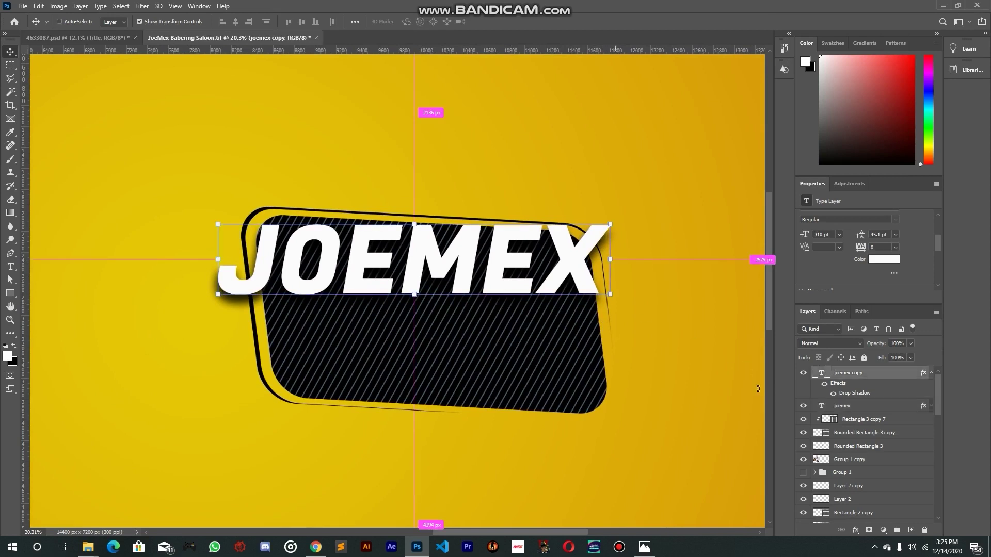
click(864, 407)
mouse_move(523, 379)
mouse_down()
mouse_move(536, 378)
mouse_move(527, 381)
mouse_up()
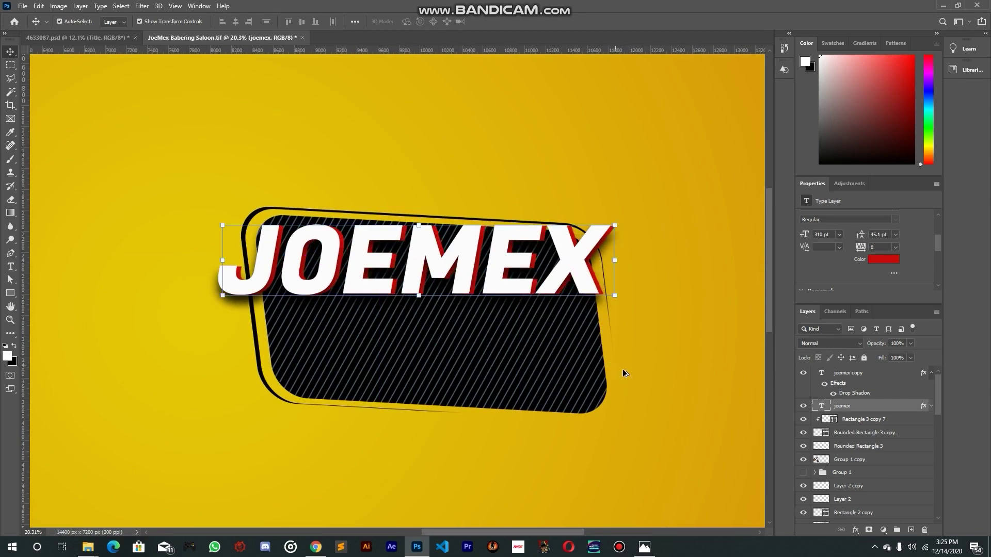
scroll(622, 370, down, 5)
scroll(621, 354, up, 4)
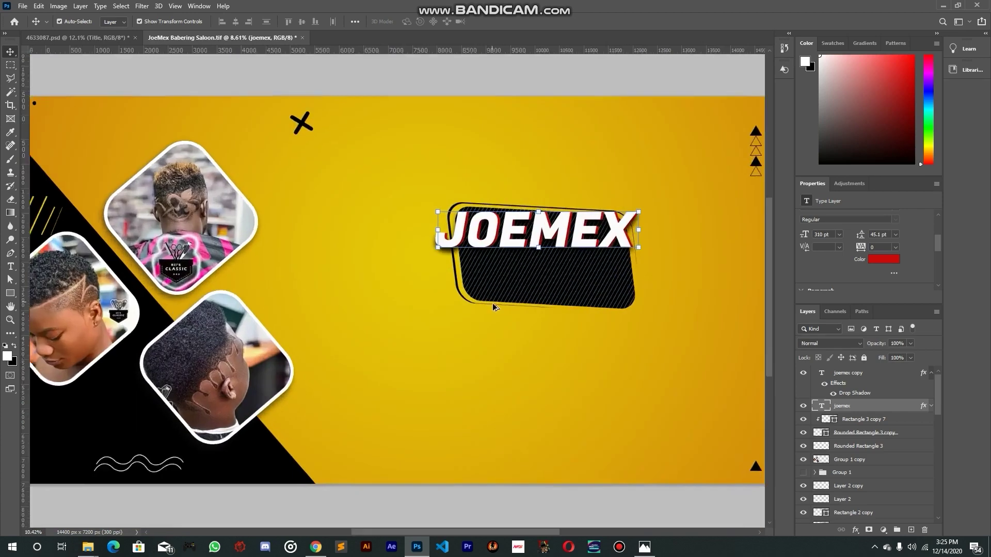
click(610, 390)
Add a new text layer reading "Barbering" in the empty area above and left of the JOEMEX title
scroll(610, 392, down, 4)
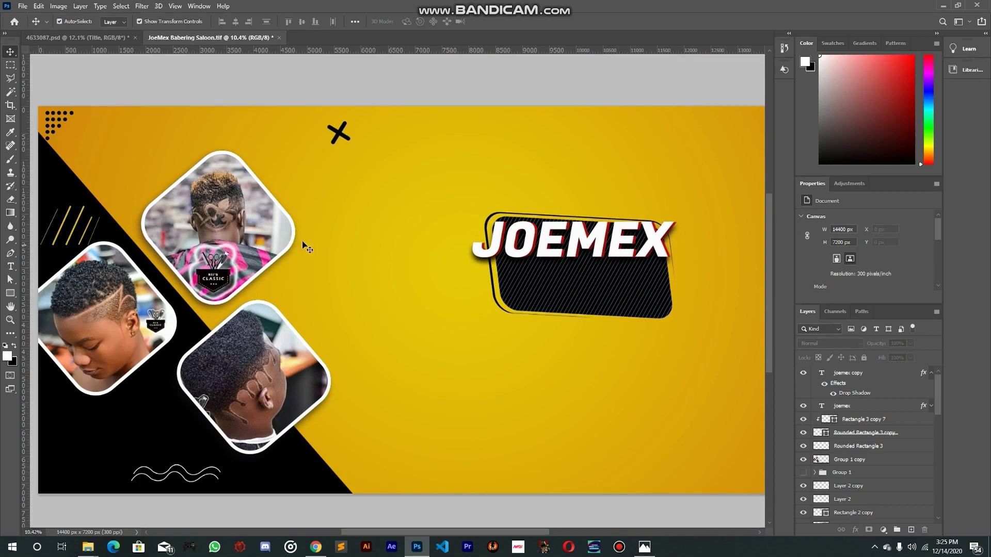
click(11, 266)
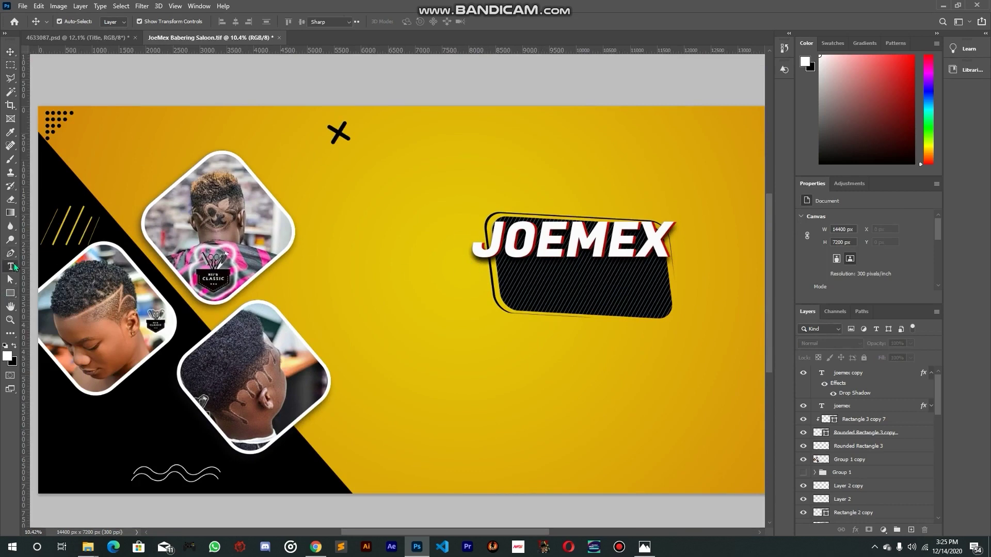
click(411, 187)
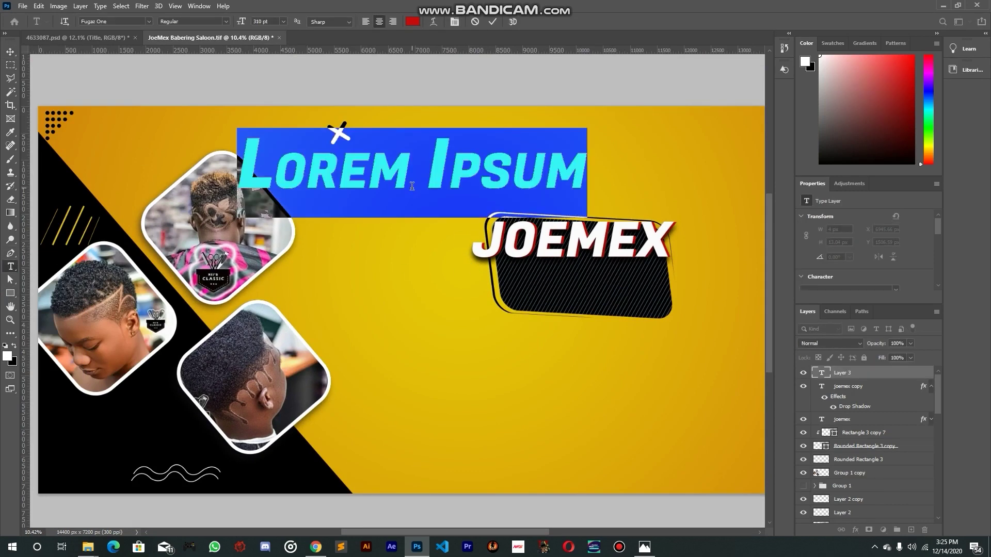
text(B)
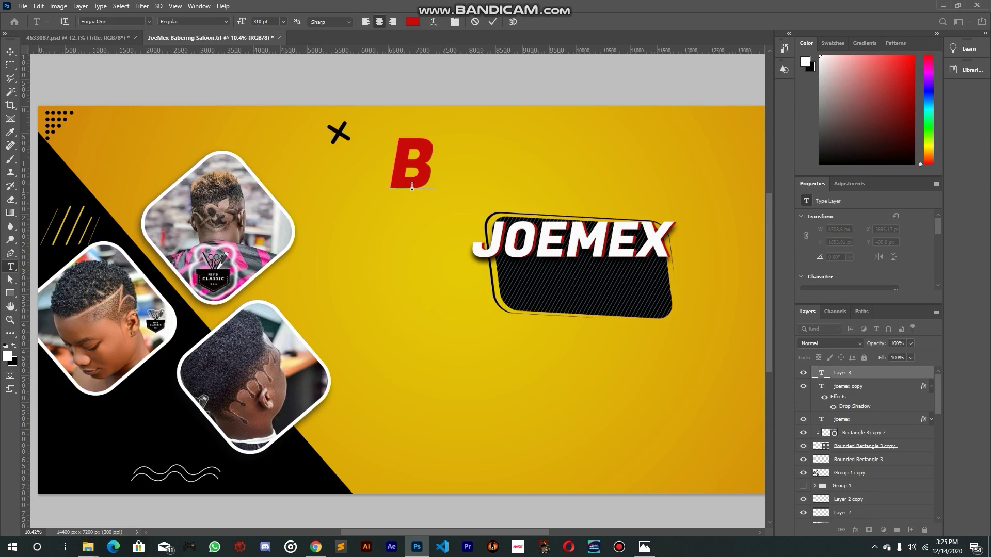
text(arberi)
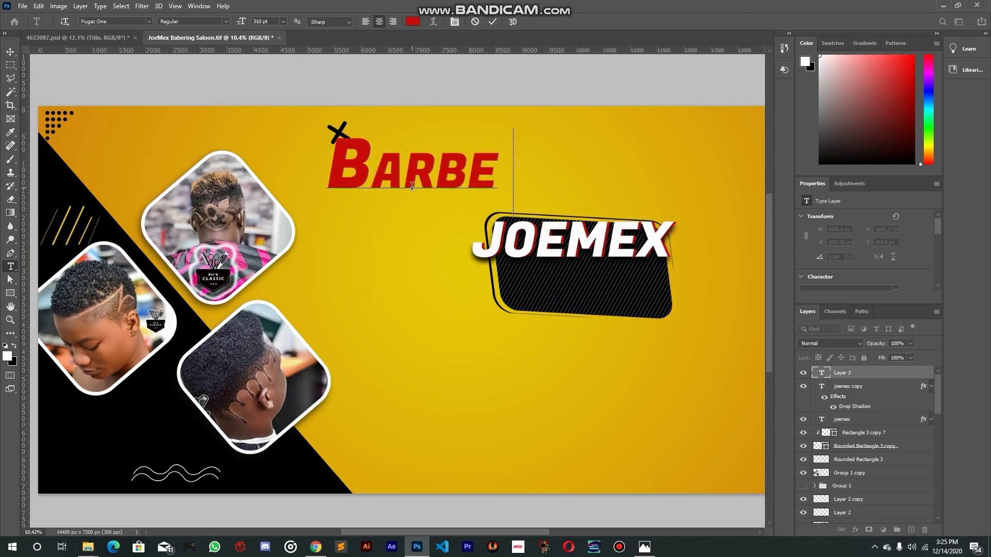
text(ng)
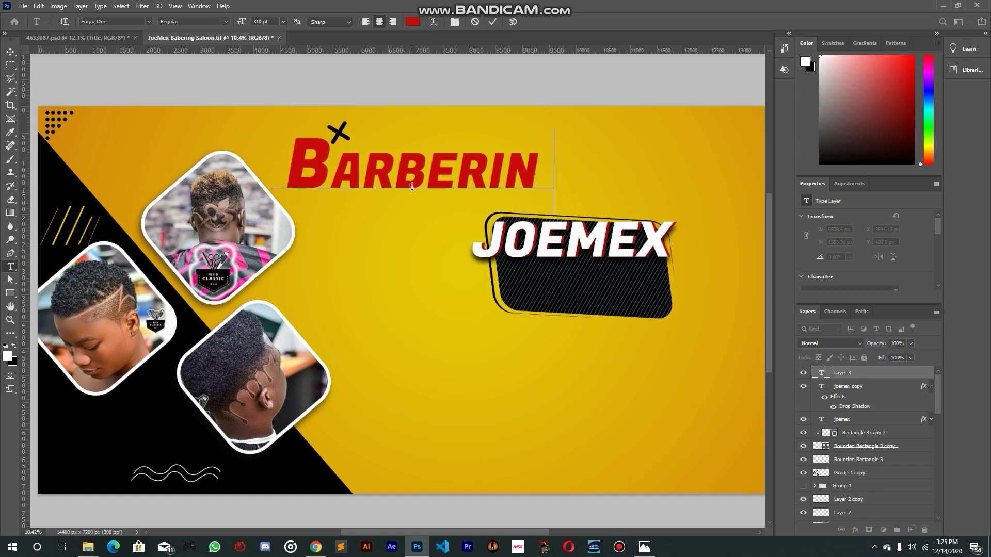
key(ctrl+Return)
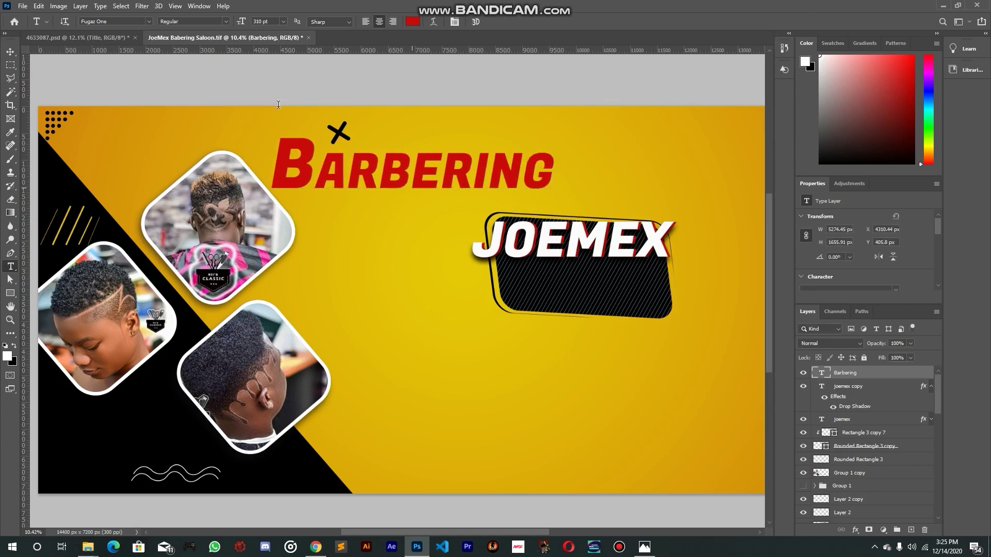
Examine the BARBERING subtitle's character settings in the reference 4633087.psd and return to the JoeMex Babering Saloon.tif document
click(92, 39)
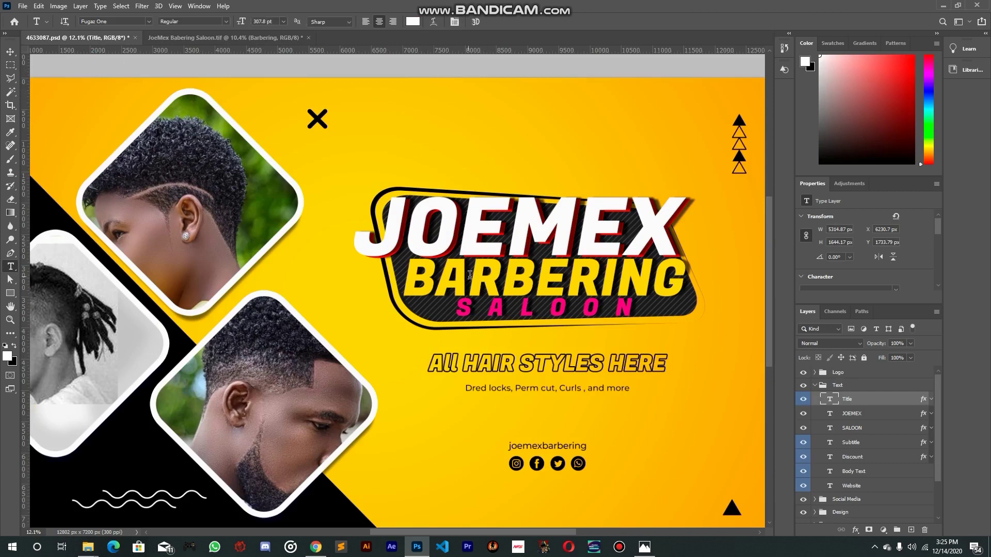
click(7, 51)
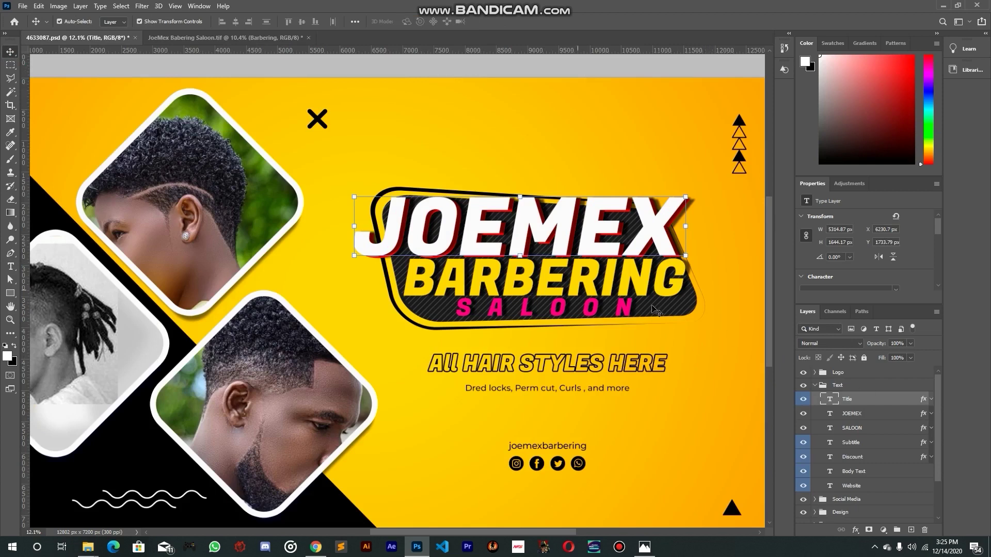
click(658, 285)
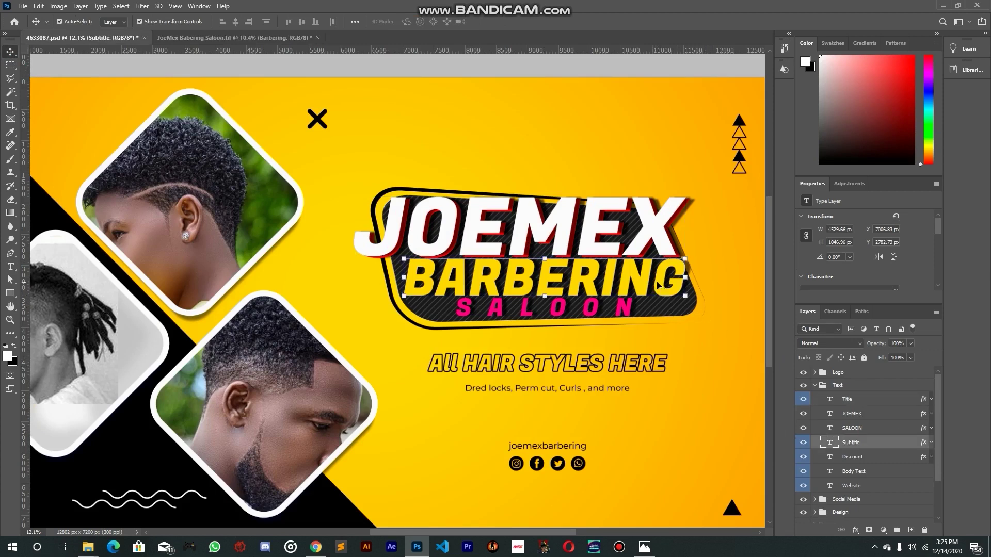
scroll(825, 251, down, 2)
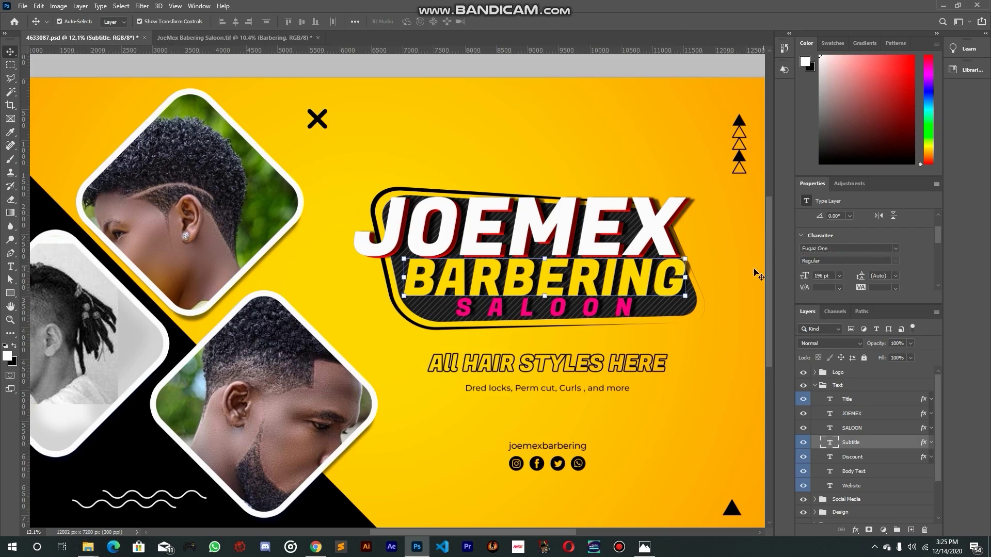
click(204, 37)
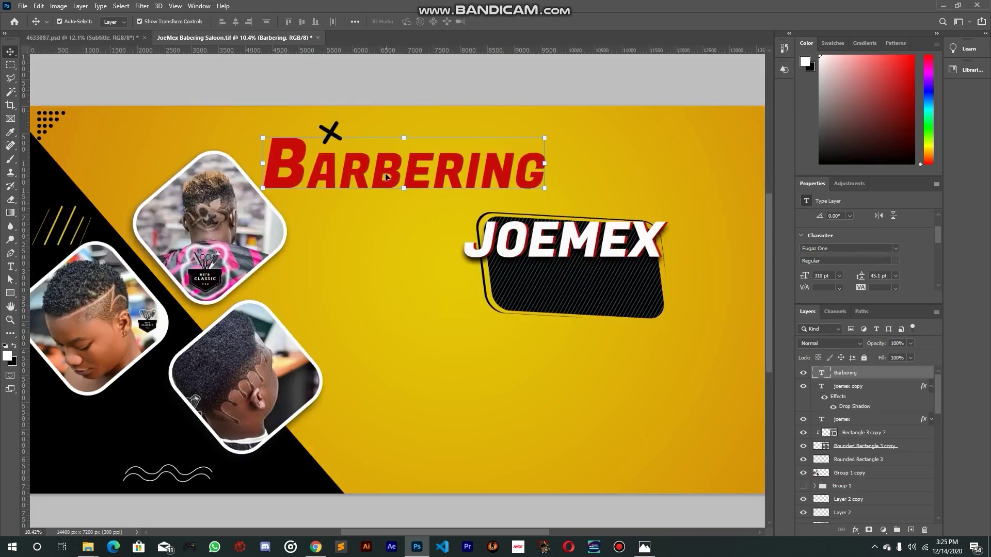
Retype the Barbering text entirely in lowercase as "barbering" and move it directly below the JOEMEX title
double_click(393, 178)
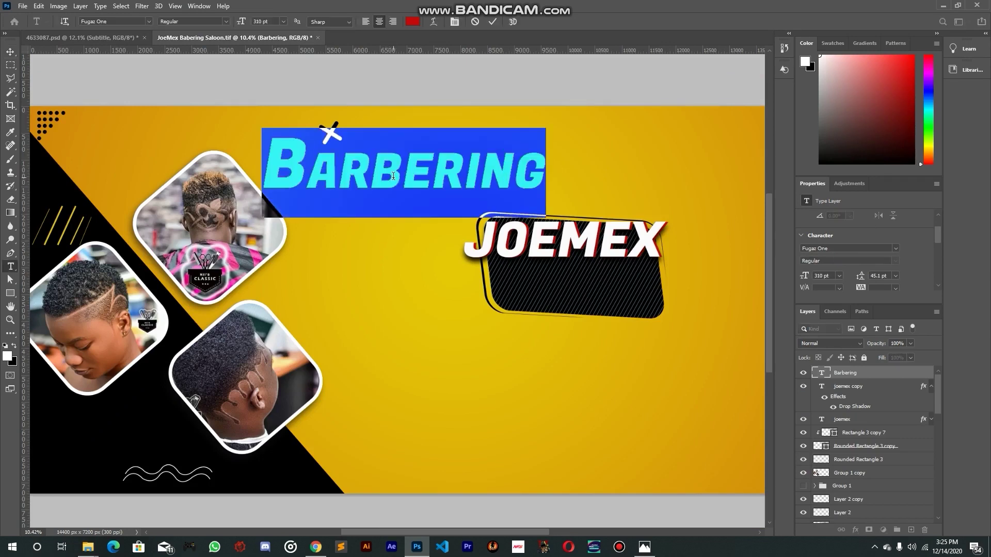
text(BA)
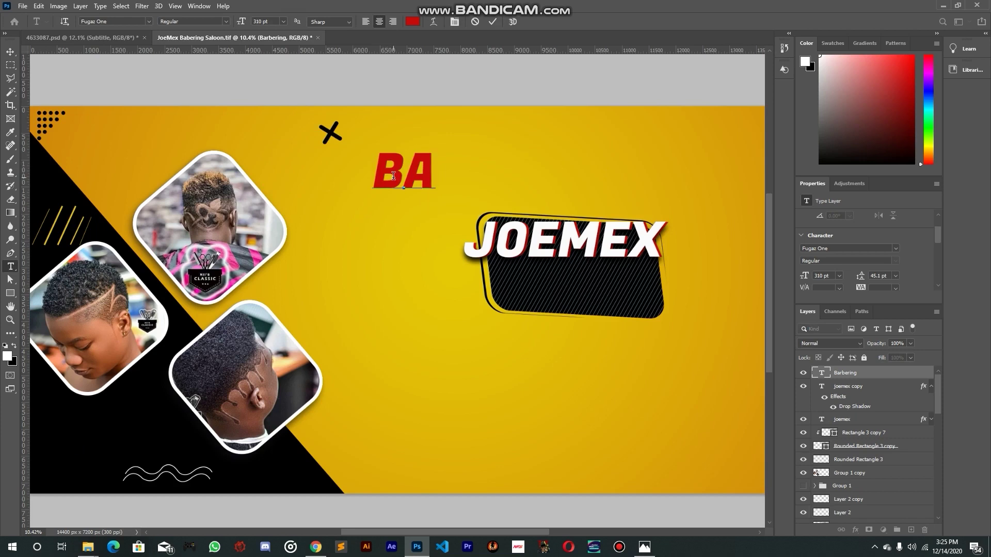
text(RBERING)
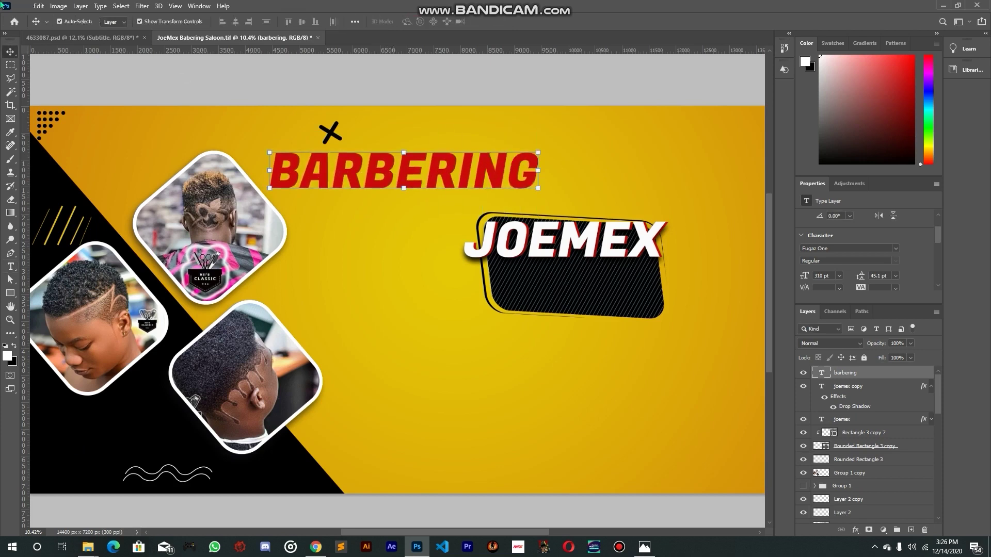
drag(324, 103, 499, 211)
Compare with the reference 4633087.psd and set the BARBERING text color to yellow e2bd08, sampled from the banner background
click(83, 37)
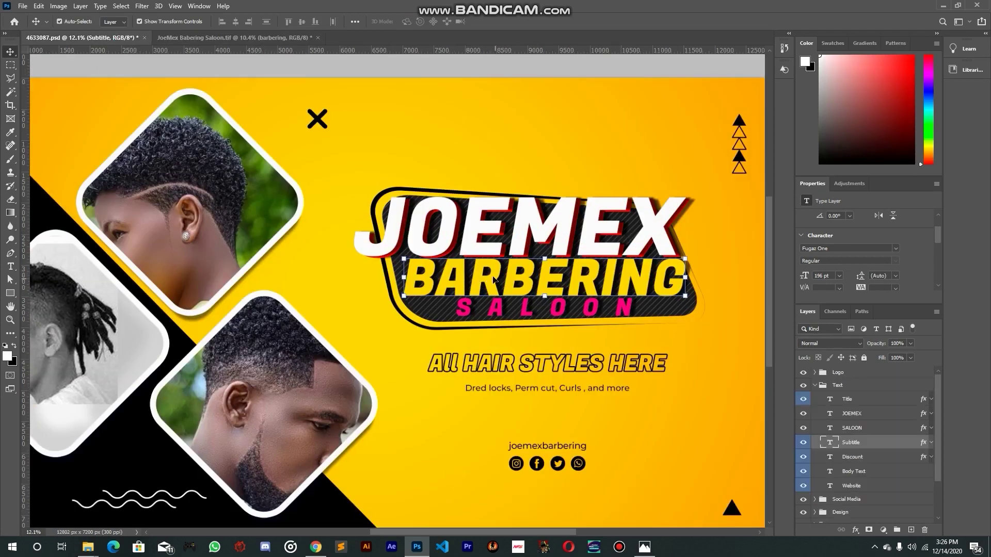
click(234, 37)
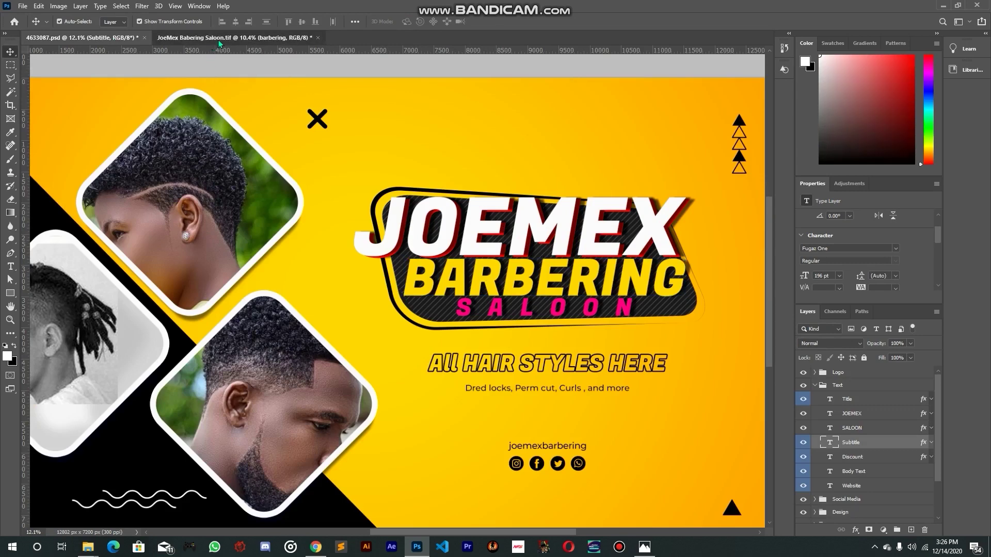
scroll(683, 318, up, 3)
scroll(867, 288, down, 2)
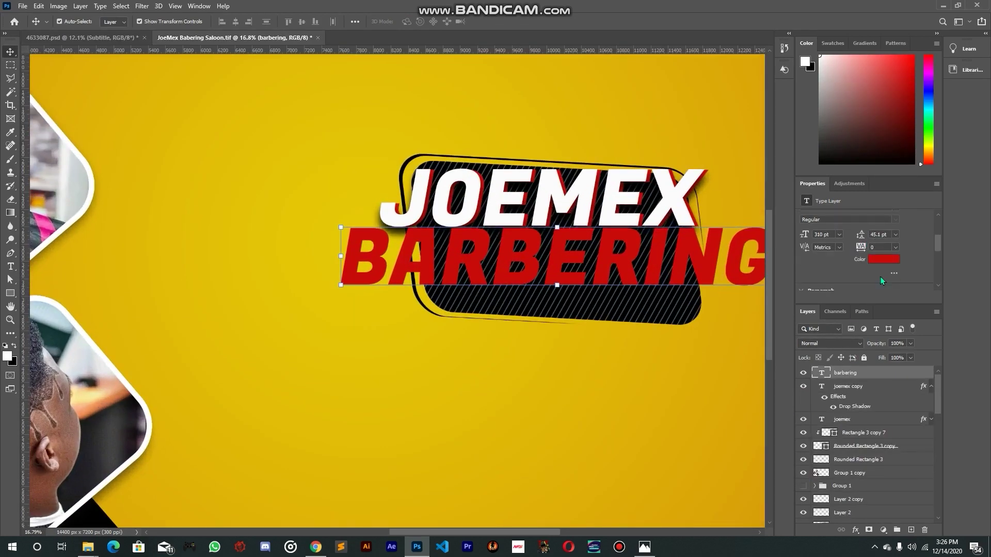
click(886, 259)
click(194, 283)
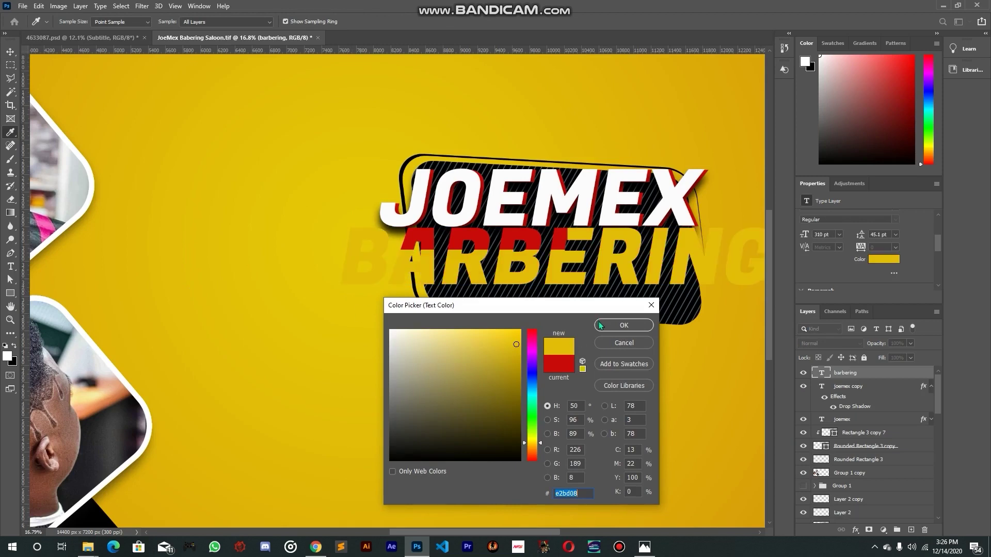
click(614, 326)
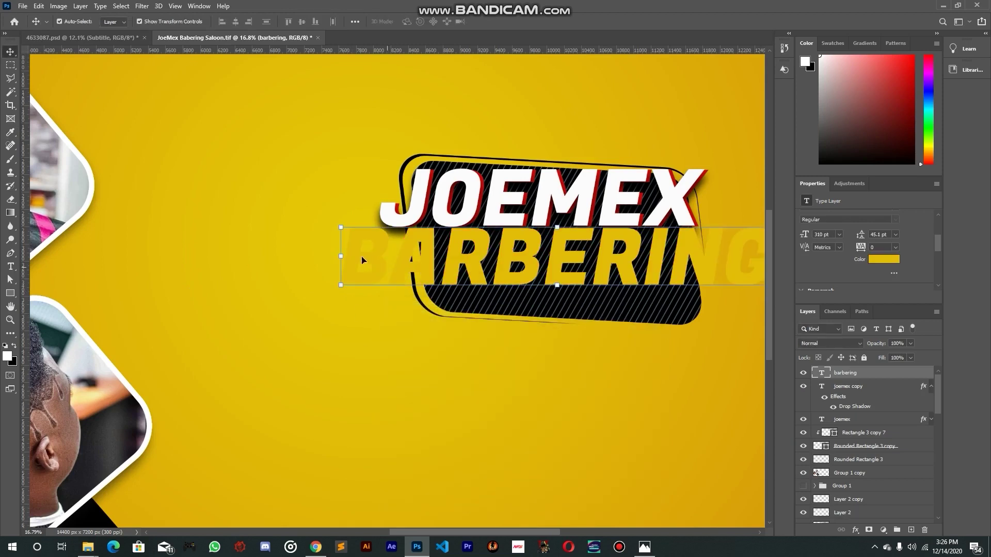
Reduce the BARBERING text to 187 pt and place it on the striped panel just beneath JOEMEX
click(829, 235)
text(250)
key(Return)
drag(532, 431, 423, 419)
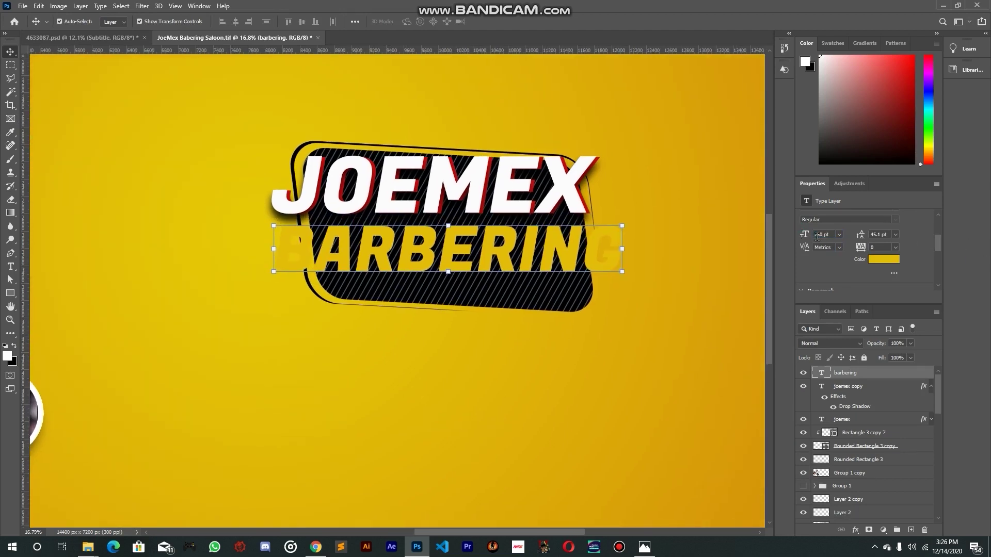
drag(807, 235, 772, 233)
drag(514, 371, 514, 354)
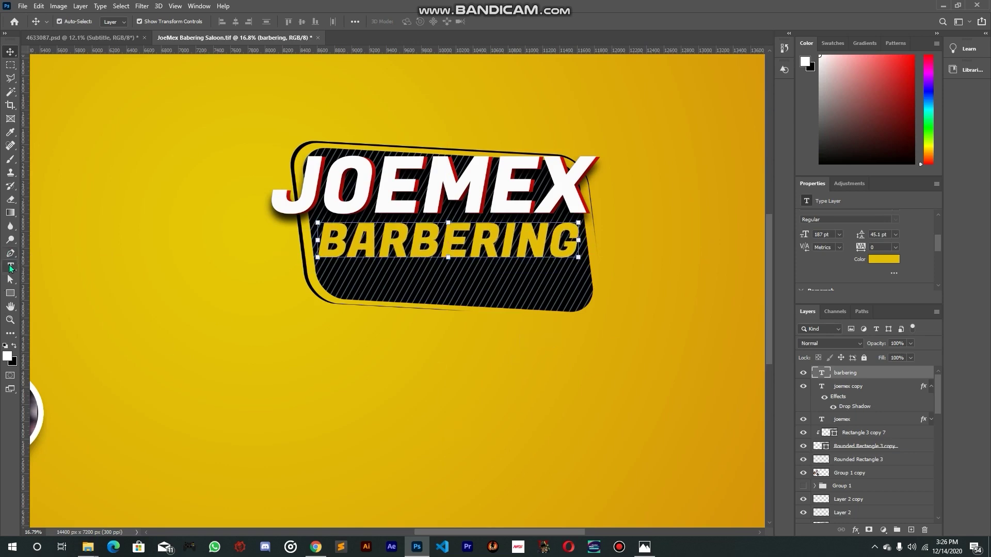
Add a new text layer reading "saloon" in the empty area below and left of the title panel
click(10, 267)
click(209, 357)
text(SA)
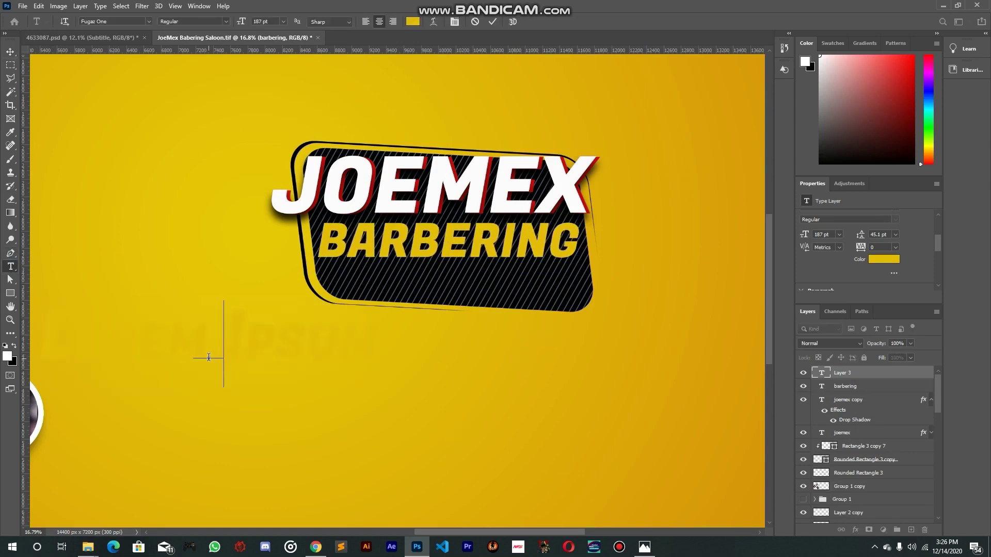
text(LOON)
key(ctrl+Return)
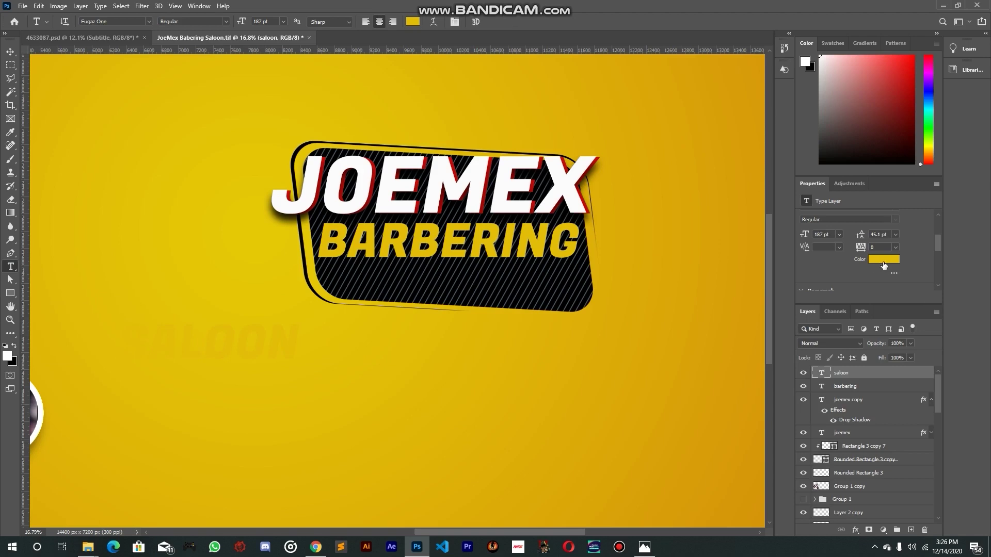
Set the SALOON text color to magenta e208da
click(883, 259)
click(530, 351)
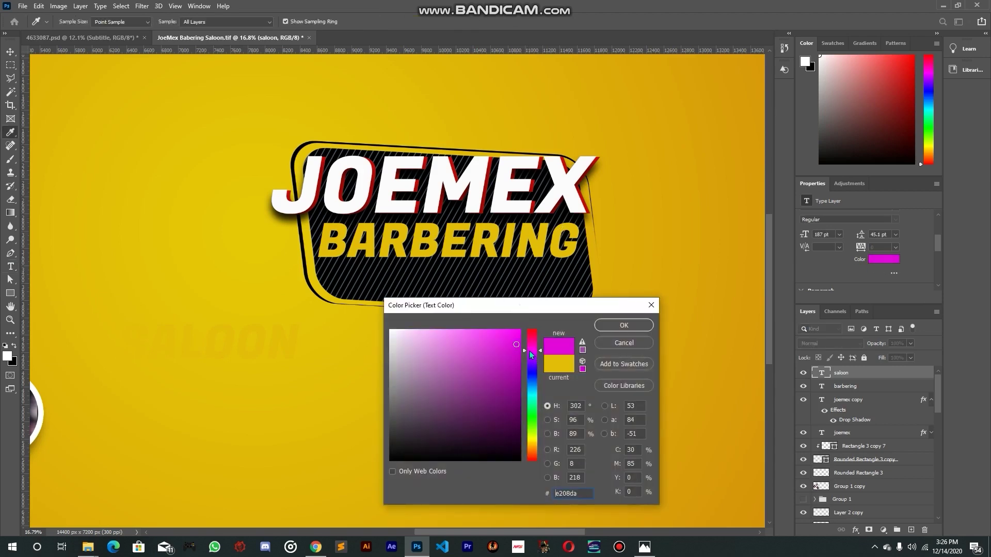
click(600, 326)
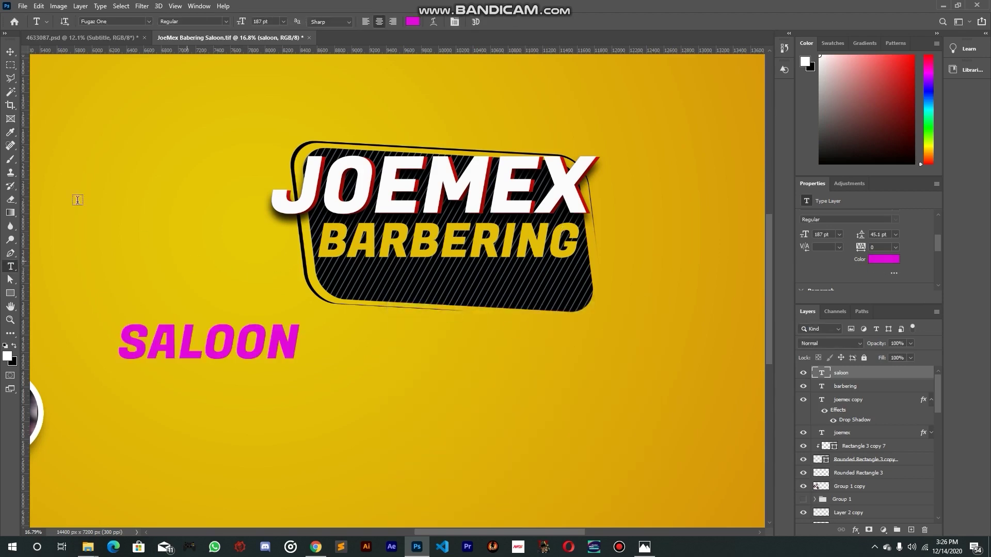
Move the SALOON text onto the striped panel beneath BARBERING and check its spacing in the reference 4633087.psd
click(9, 52)
drag(263, 470, 496, 409)
click(114, 37)
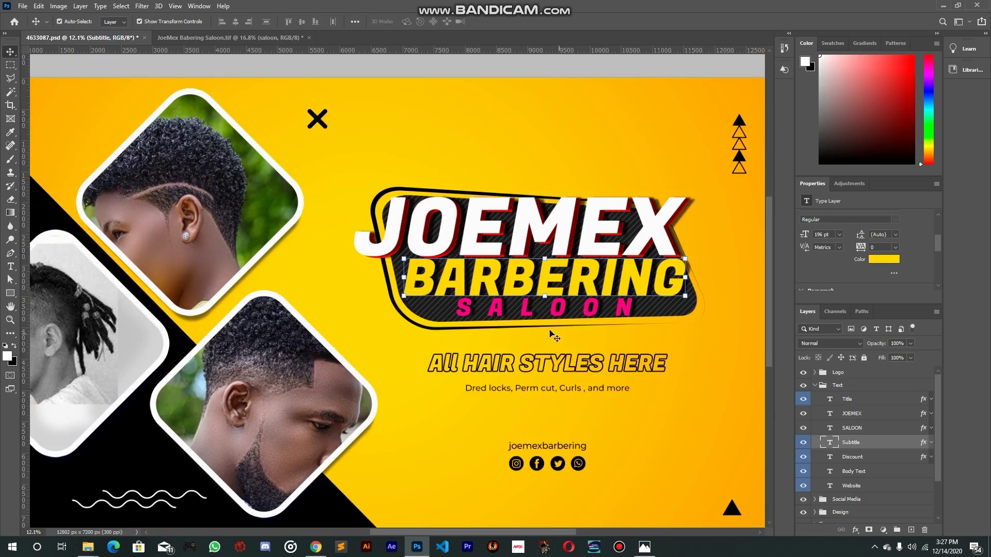
click(267, 37)
drag(500, 279, 500, 279)
Set the SALOON text's tracking to 280 and size to 178 pt, and move it slightly up toward BARBERING
scroll(918, 272, down, 3)
scroll(911, 267, up, 2)
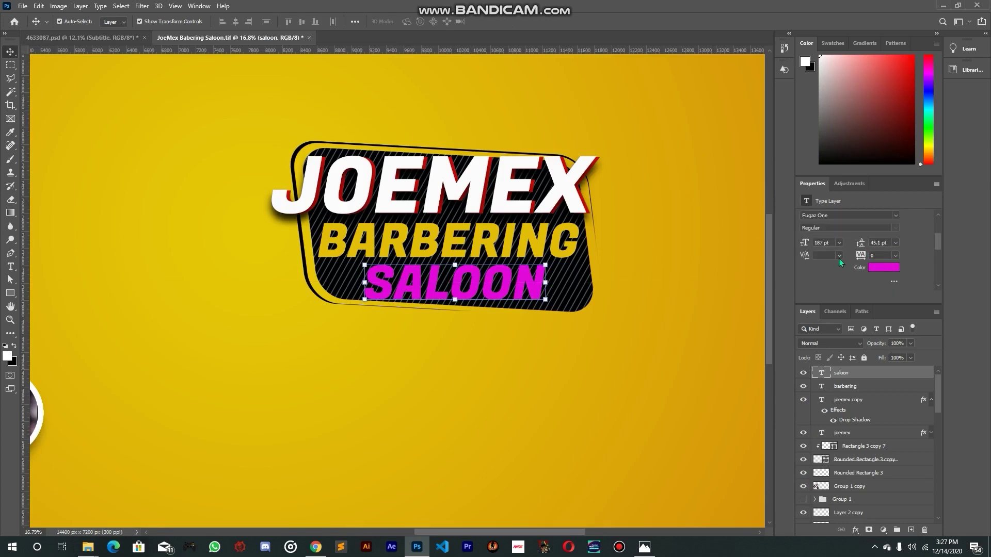
drag(860, 257, 868, 254)
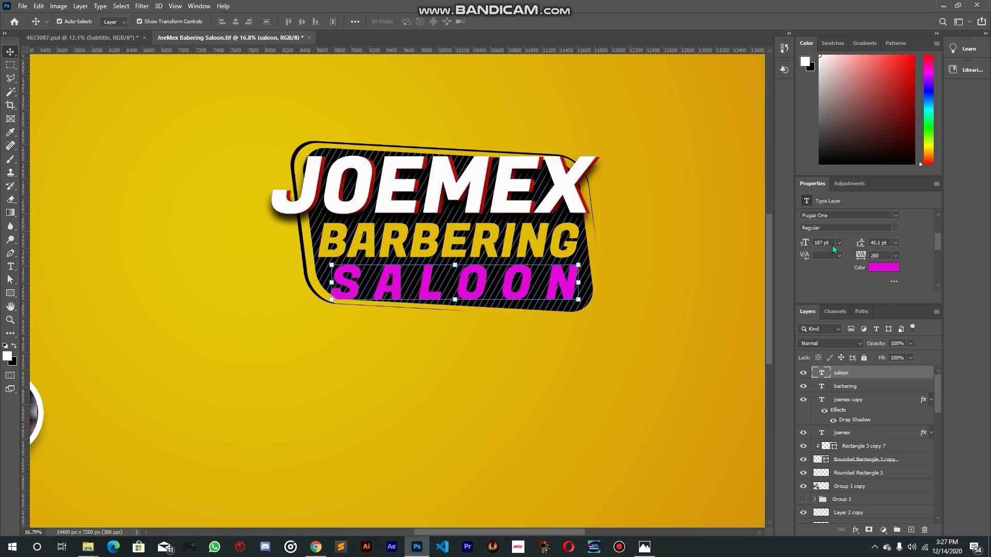
drag(806, 245, 797, 244)
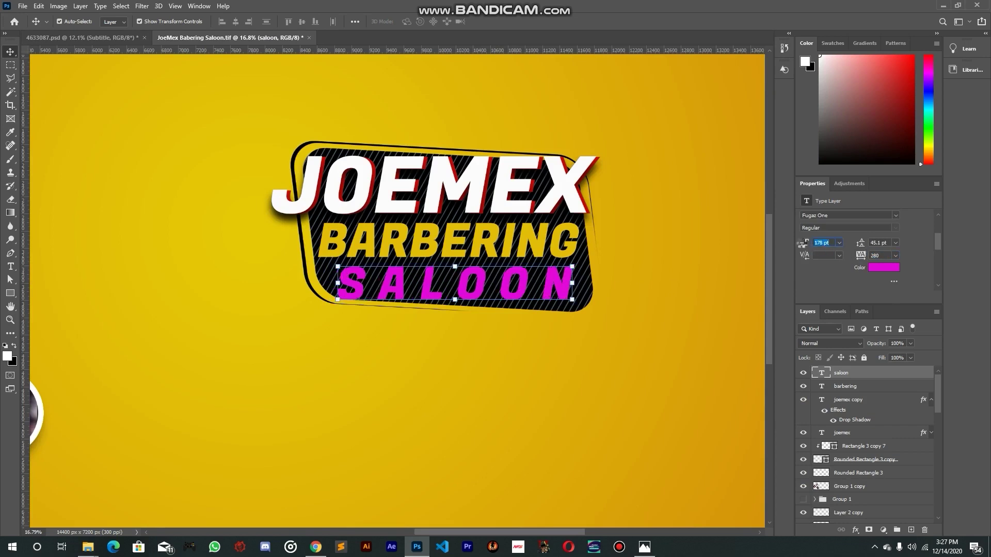
drag(654, 337, 655, 331)
scroll(446, 302, up, 3)
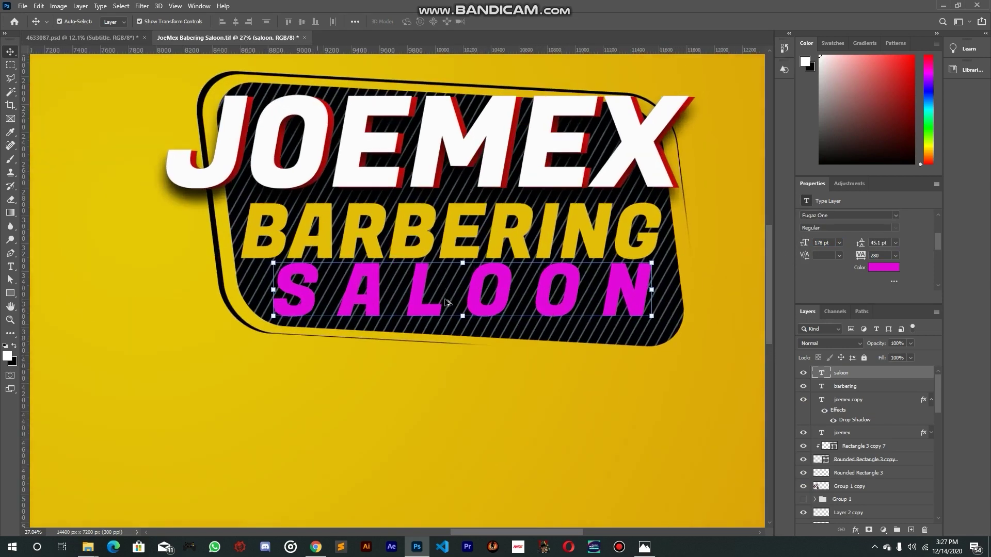
Examine the whole banner and compare the title block's size and placement with the reference 4633087.psd
drag(481, 366, 469, 342)
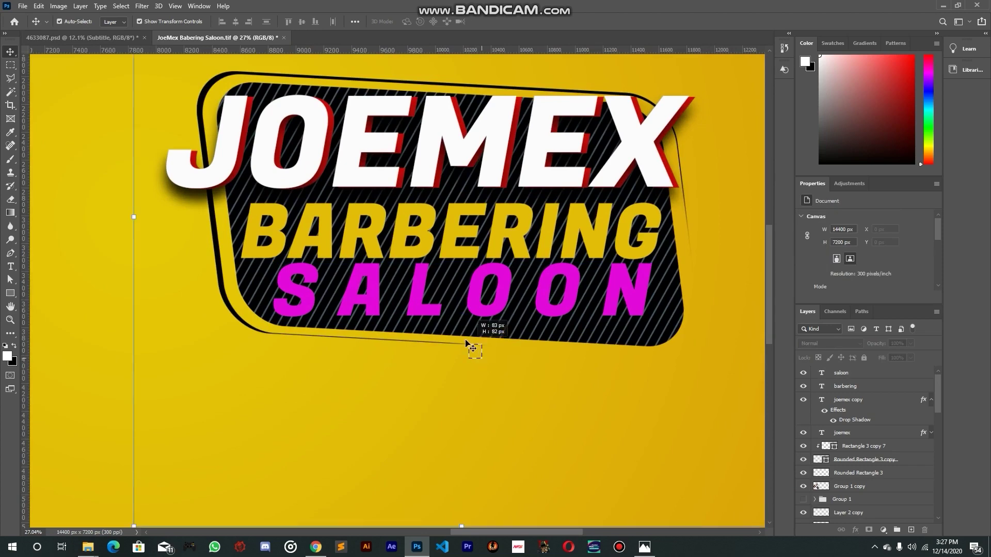
scroll(471, 336, down, 2)
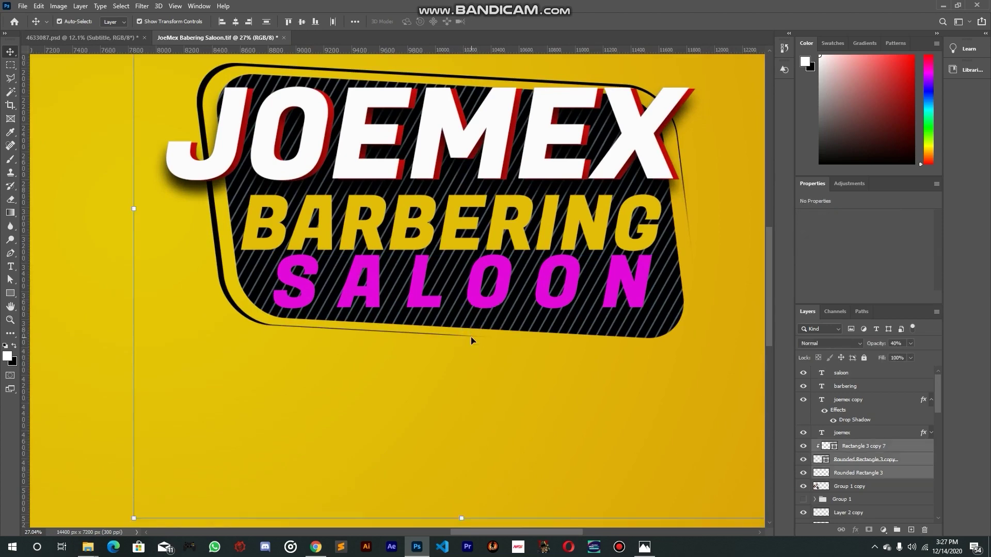
click(470, 354)
scroll(472, 356, down, 5)
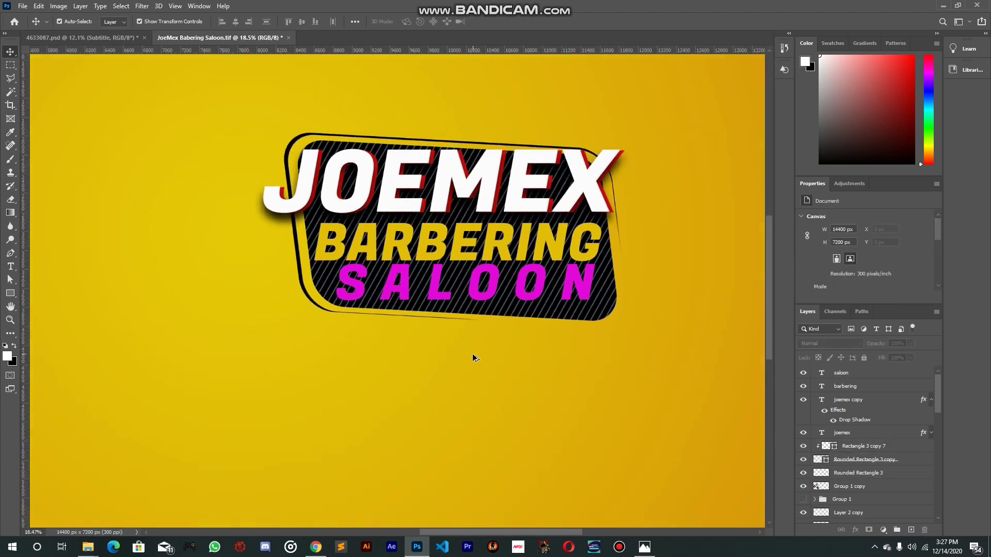
scroll(488, 342, down, 1)
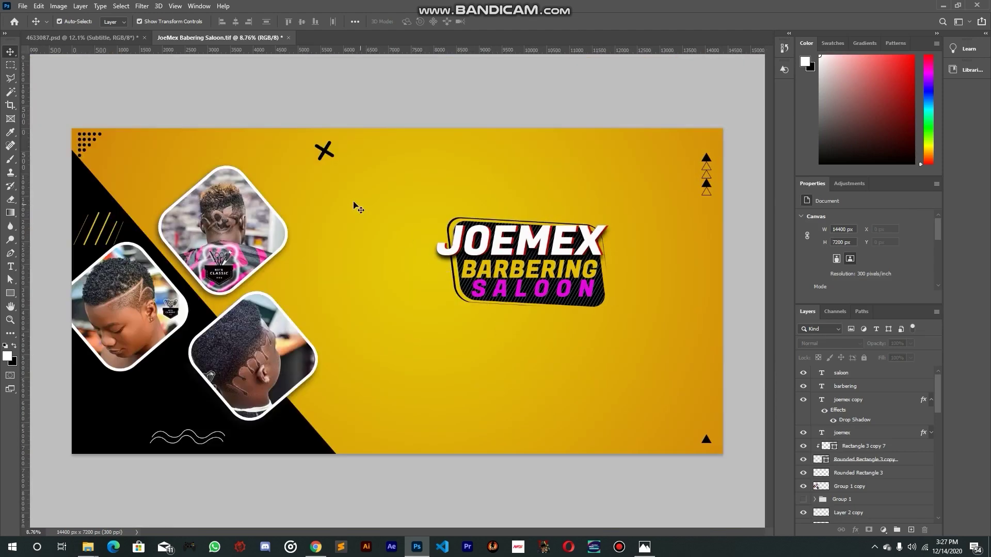
click(110, 36)
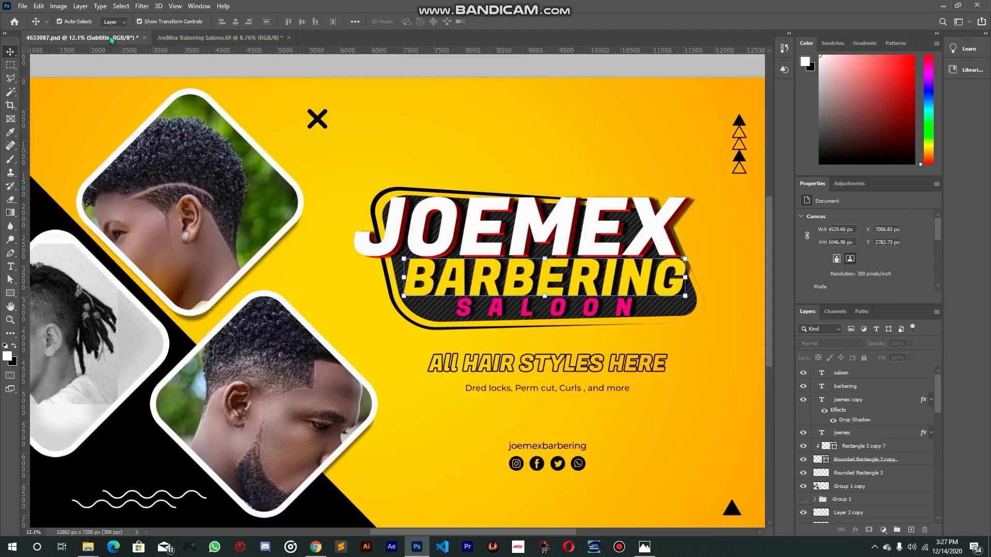
scroll(641, 250, down, 3)
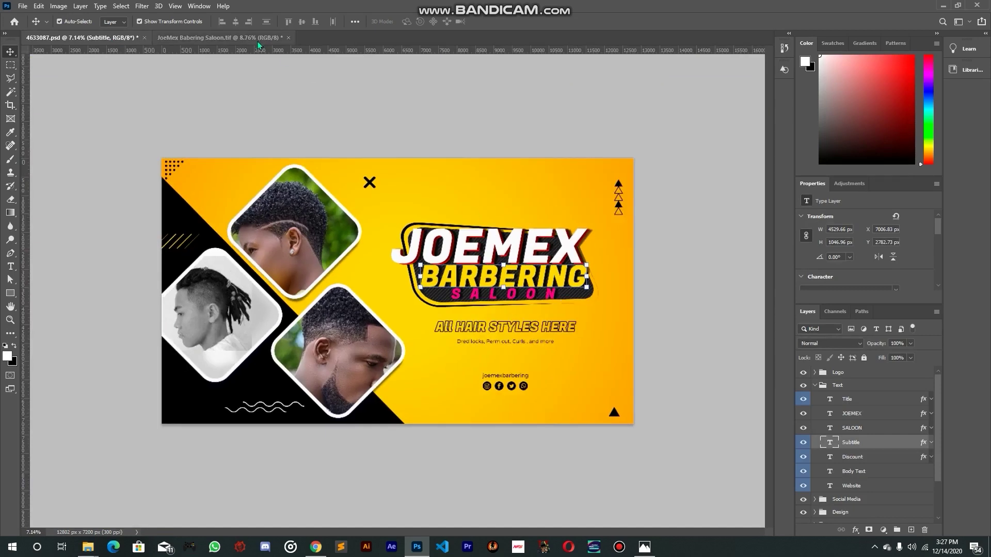
click(222, 37)
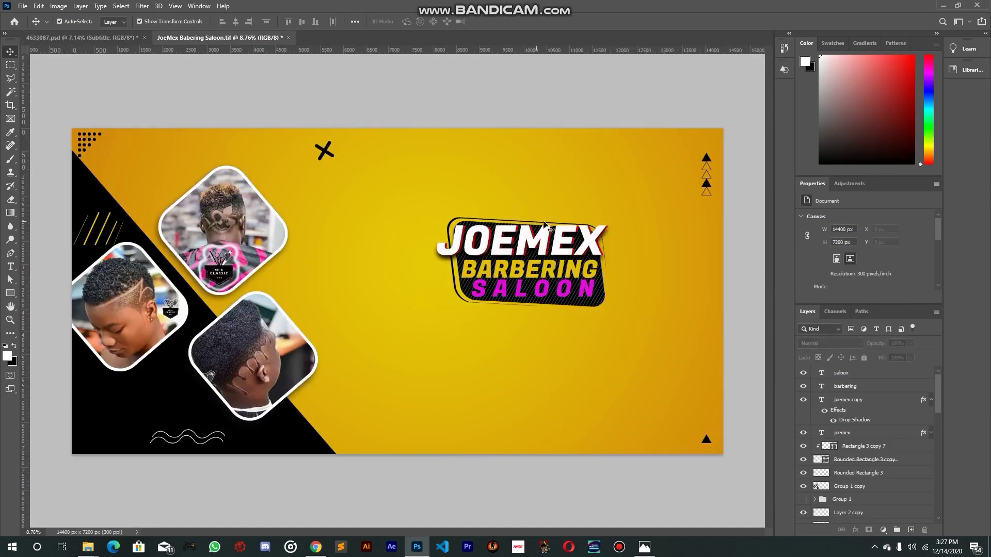
Select all the title text and panel layers and scale them up together proportionally to about 149%
drag(415, 195, 545, 321)
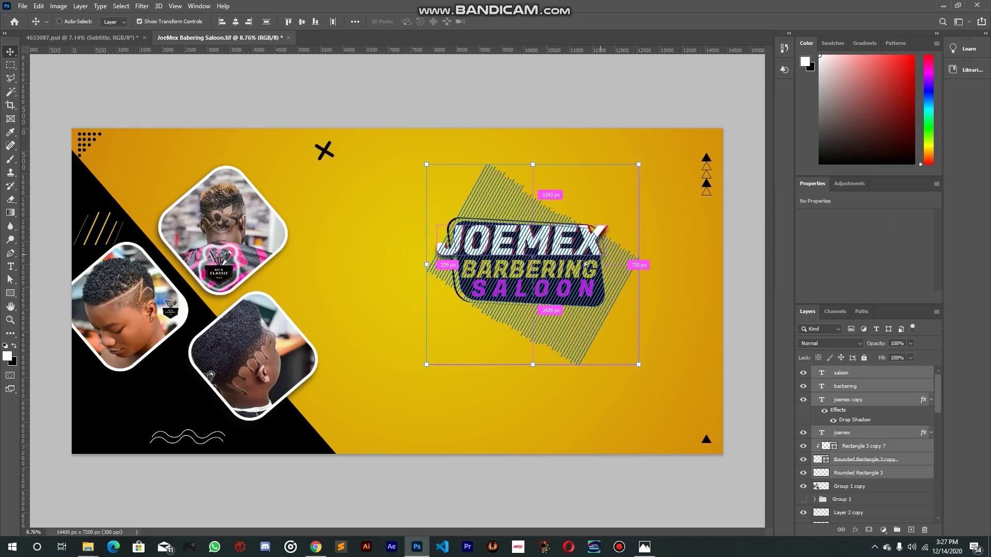
drag(640, 267, 701, 264)
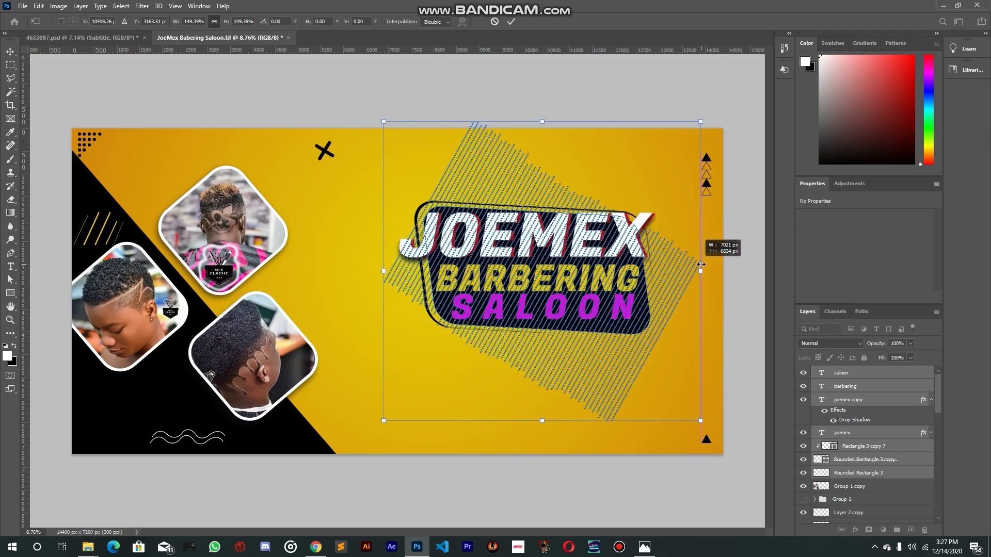
click(511, 22)
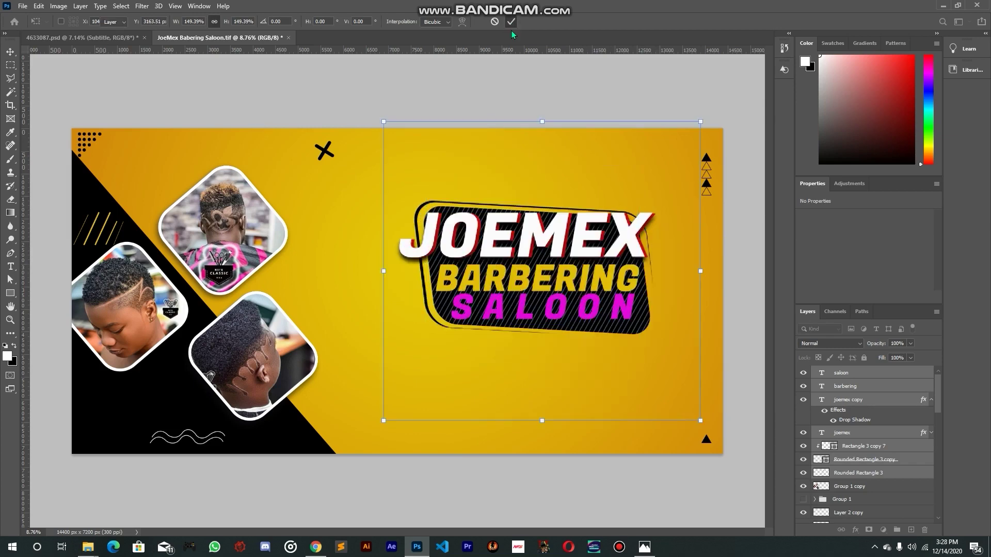
key(Return)
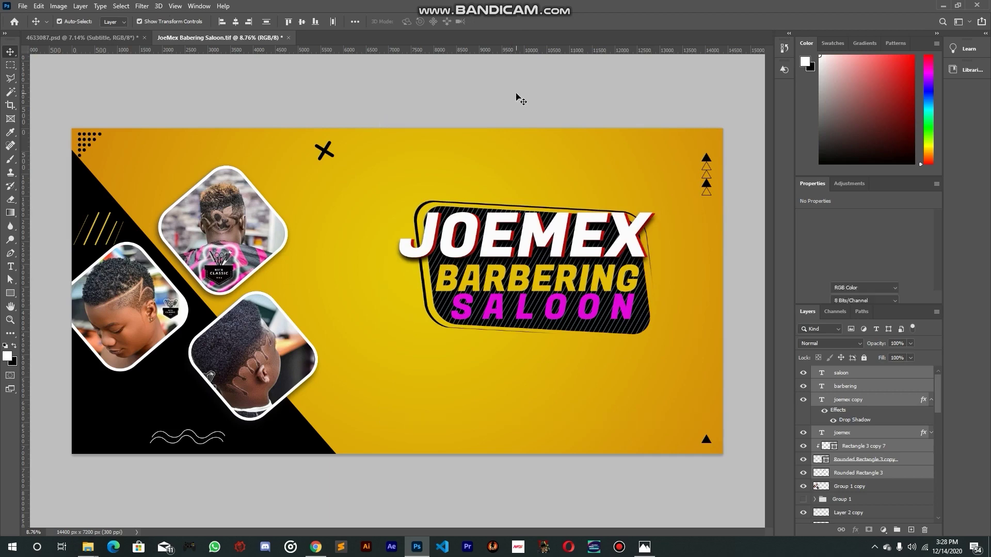
click(518, 98)
Reselect the title text and panel layers and move them up and left to about X 10090 px, Y 2684 px
drag(401, 189, 580, 371)
key(ctrl)
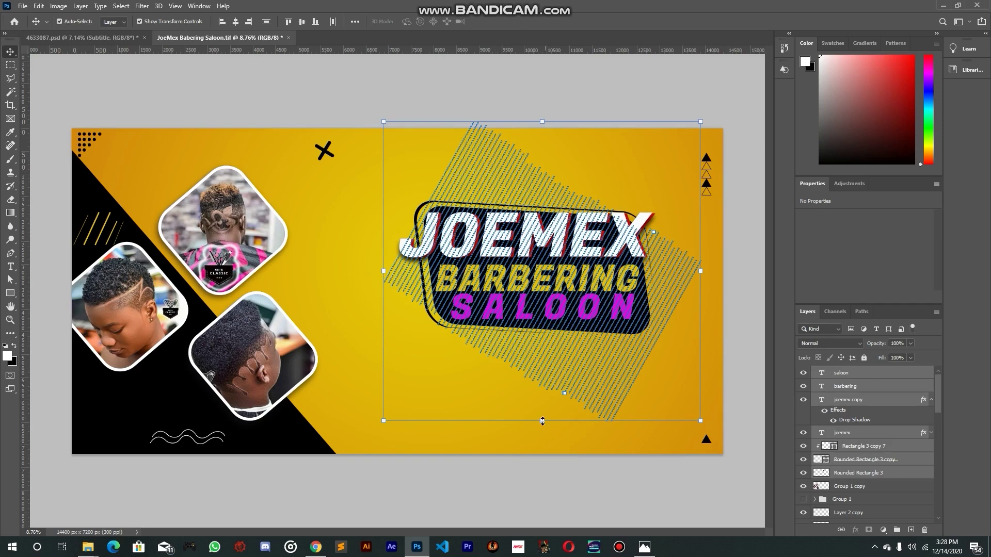
click(542, 421)
drag(572, 378, 555, 353)
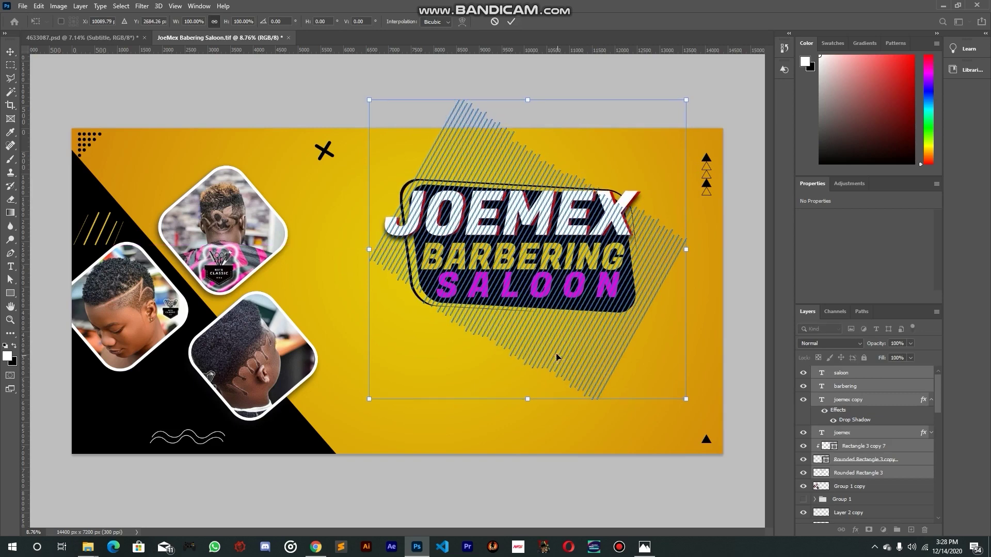
click(511, 22)
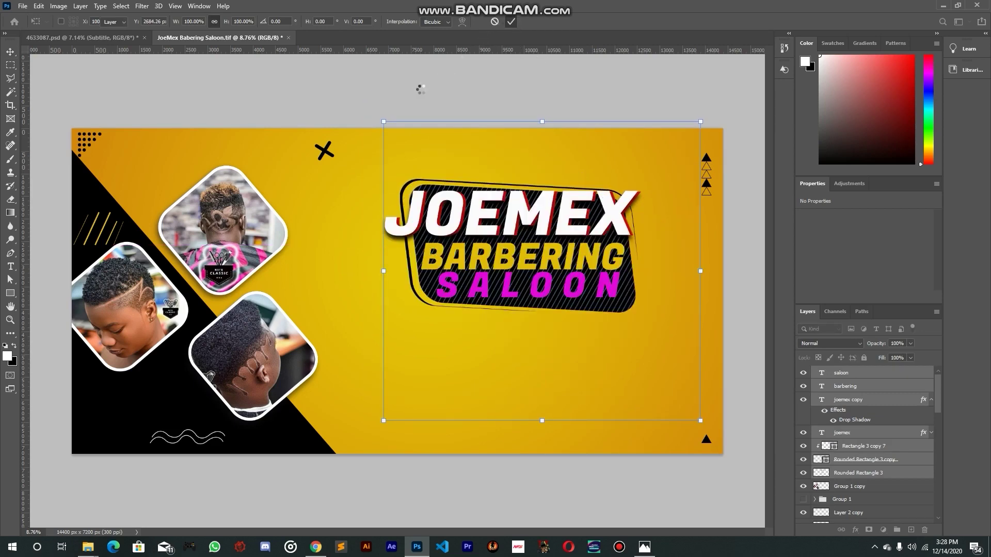
Save the JoeMex Babering Saloon.tif banner and switch to the reference 4633087.psd document
click(195, 111)
key(ctrl+s)
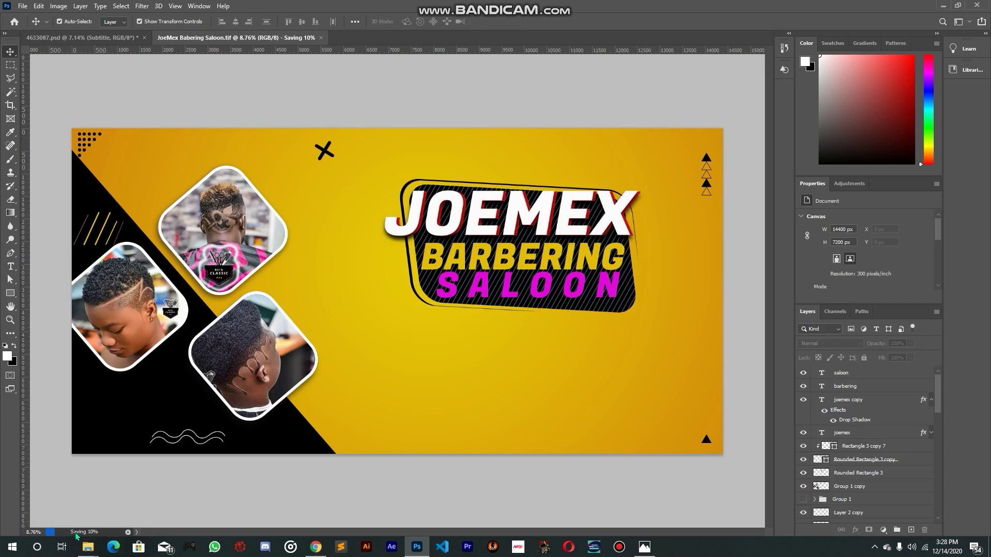
click(96, 39)
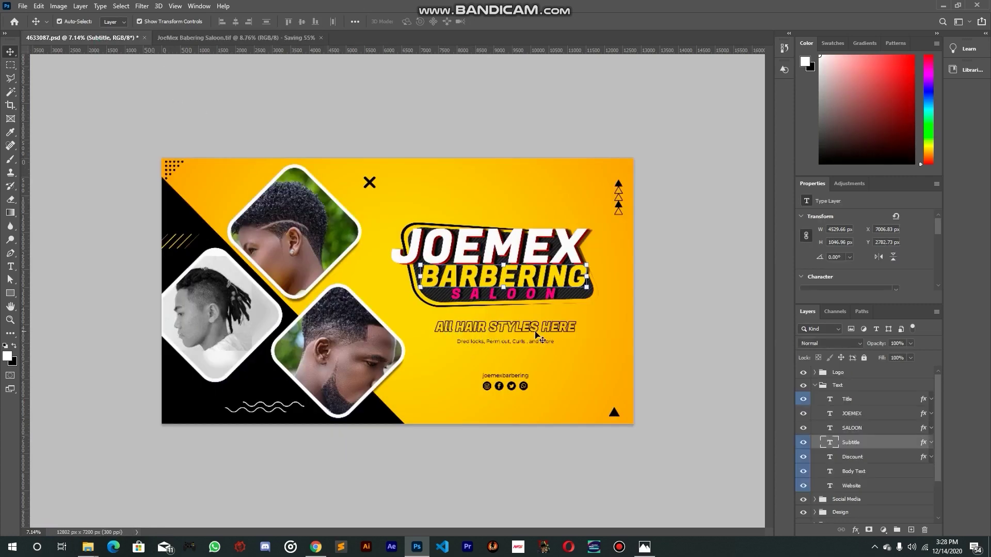
Check the character settings of the "All HAIR STYLES HERE" line in 4633087.psd and return to JoeMex Babering Saloon.tif
scroll(570, 349, up, 3)
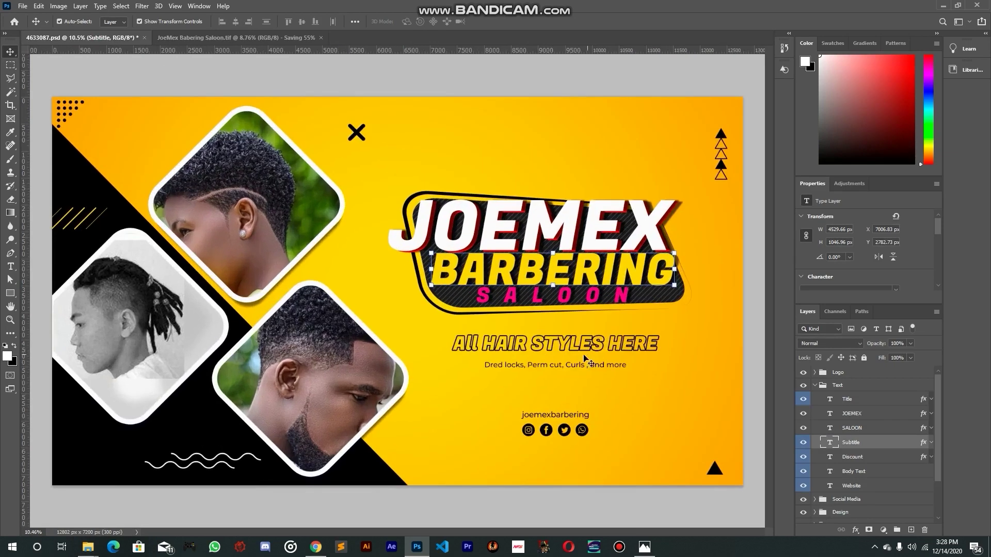
click(284, 39)
click(129, 36)
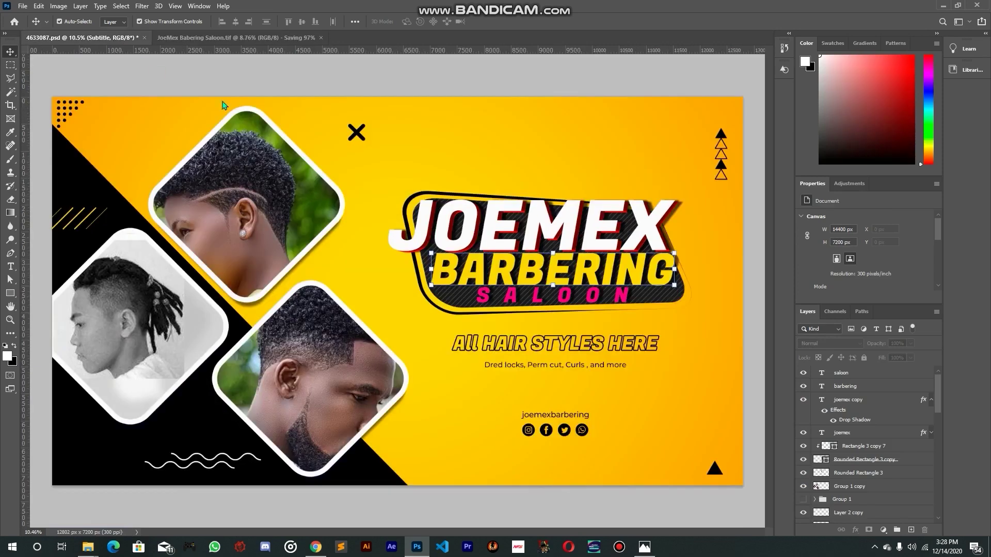
click(507, 346)
scroll(853, 243, down, 2)
scroll(852, 252, down, 1)
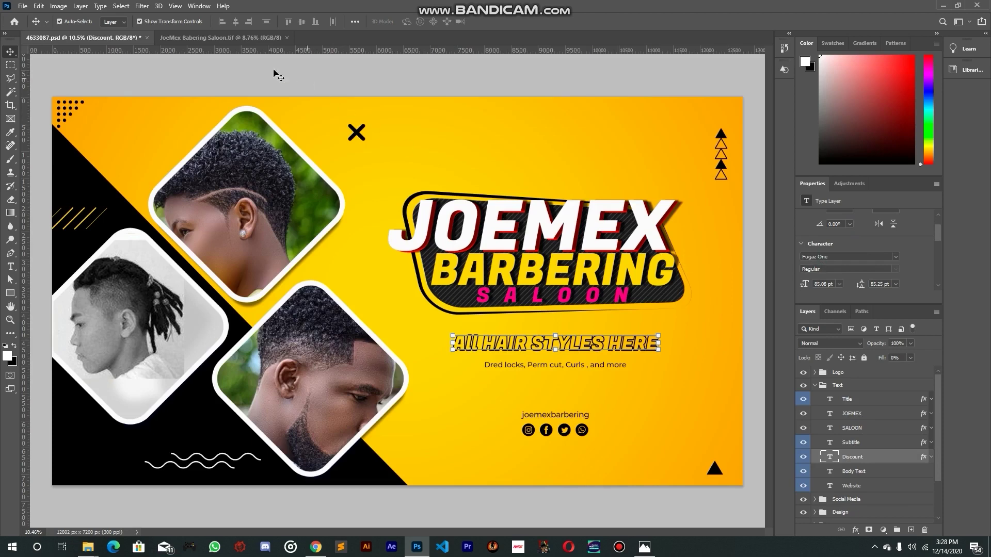
click(220, 37)
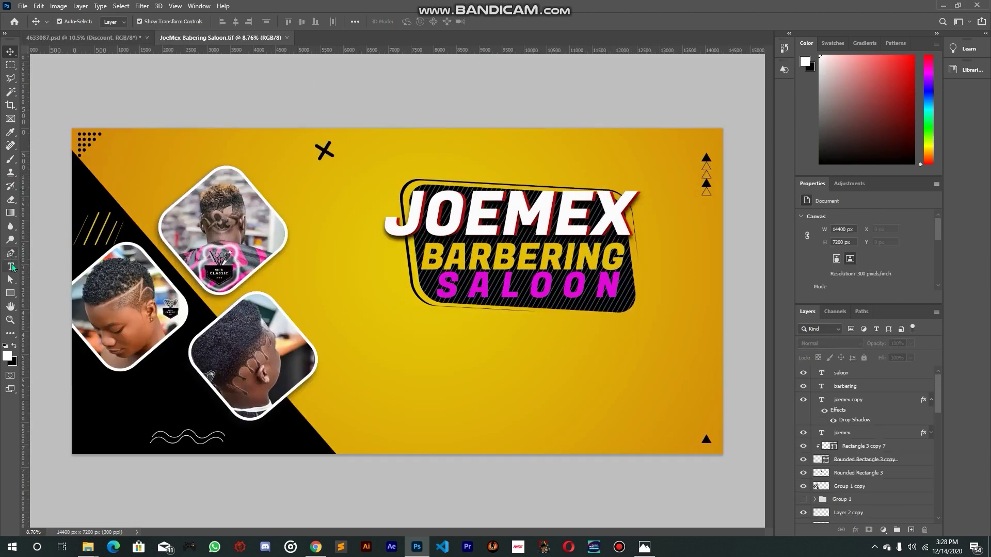
click(10, 266)
click(403, 337)
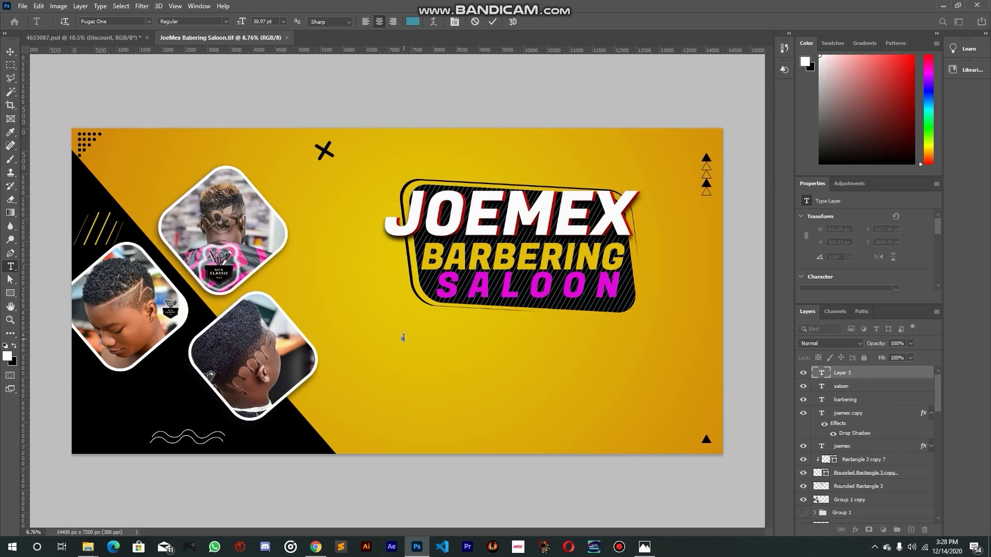
key(Escape)
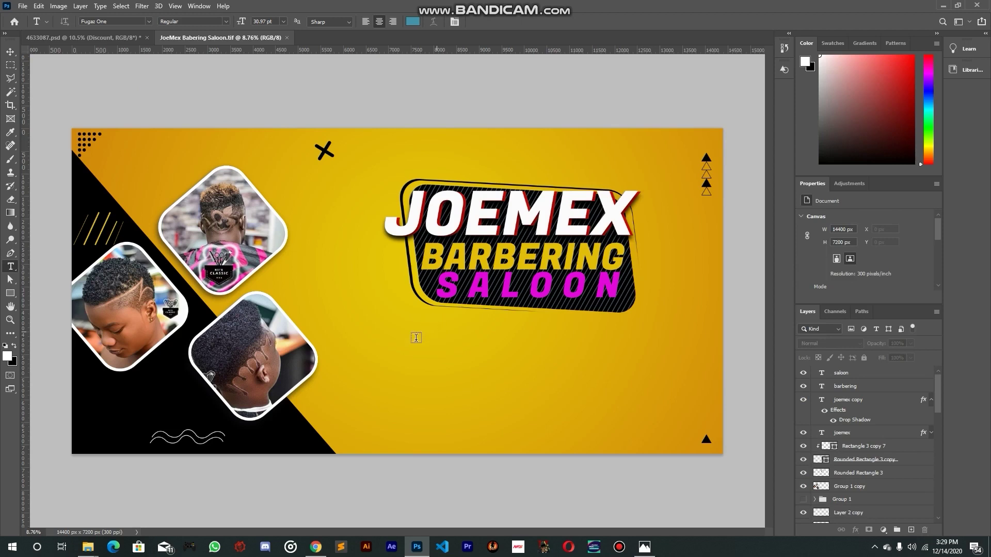
click(407, 347)
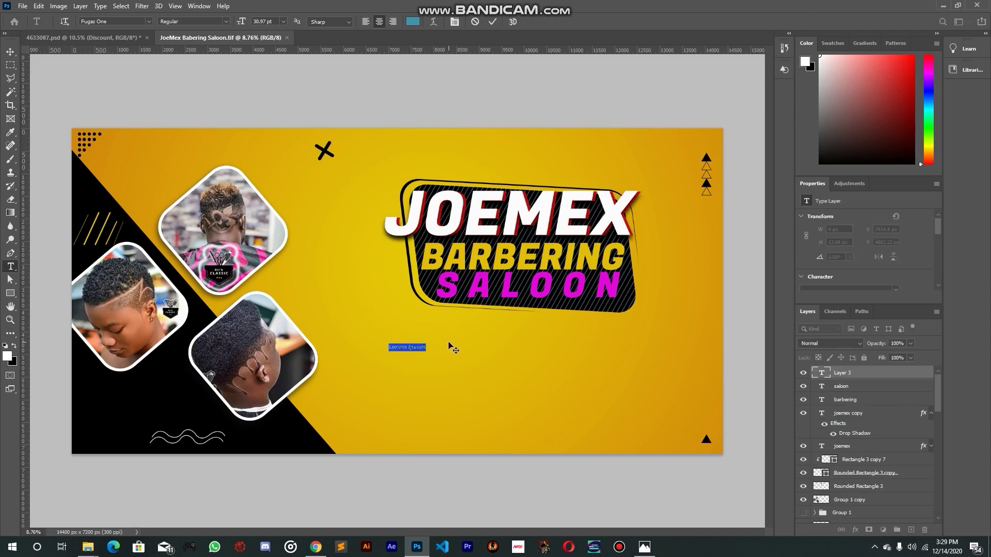
key(BackSpace)
click(525, 228)
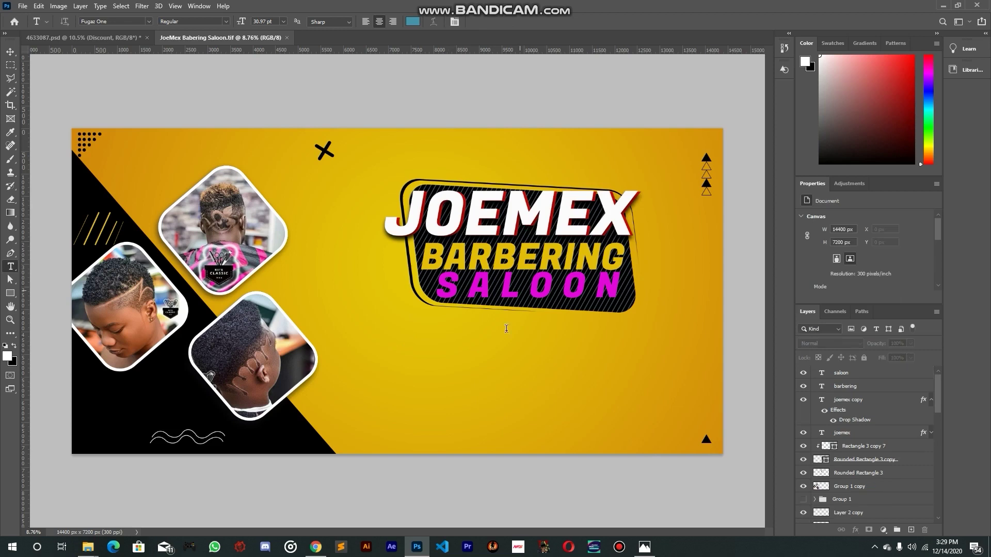
Start a new Fugaz One text line below the title panel and set its size to 115 pt
click(413, 346)
scroll(820, 260, down, 1)
drag(804, 277, 847, 277)
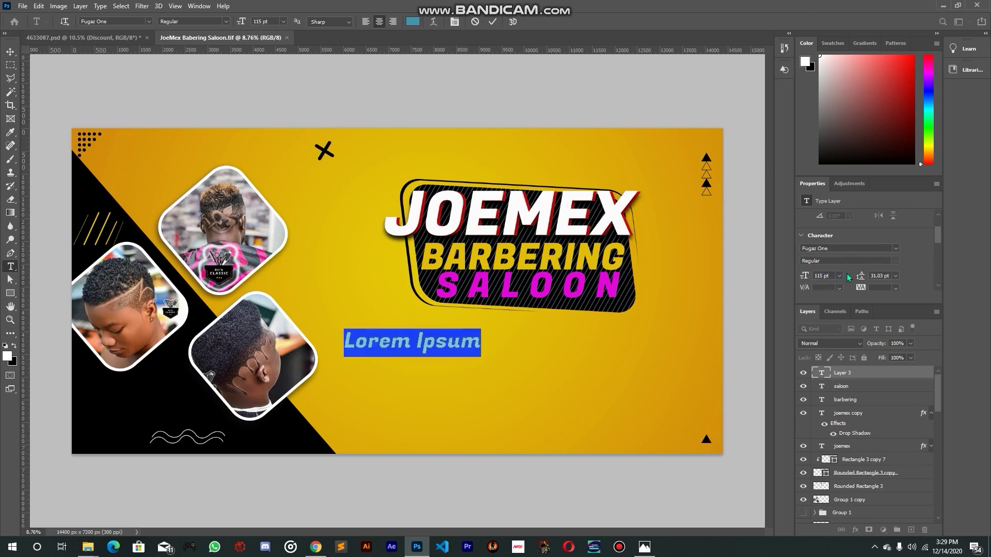
Enter "ALL HAIR STYLES HAIR" as the new line's text and commit it
text(al)
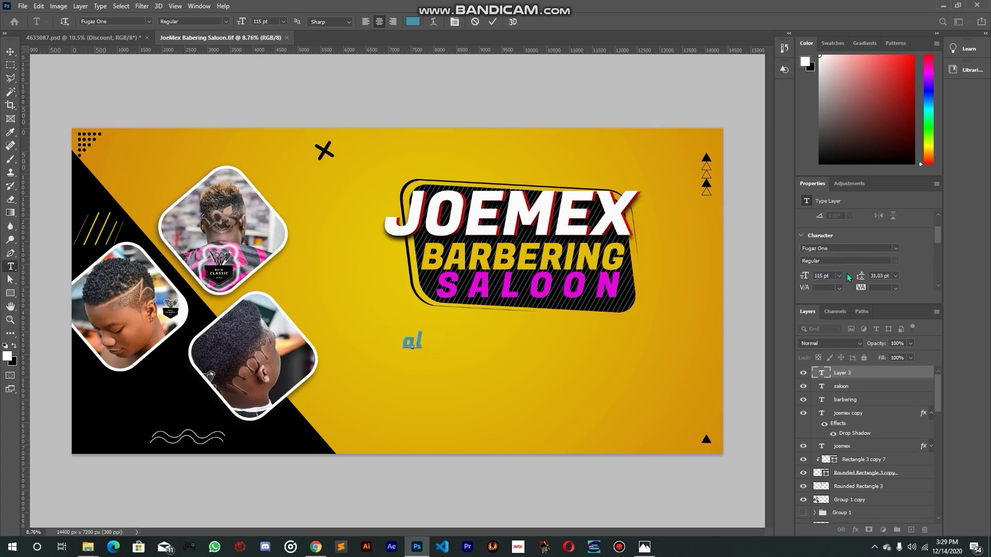
key(BackSpace)
text(ALL HAIR)
text(S)
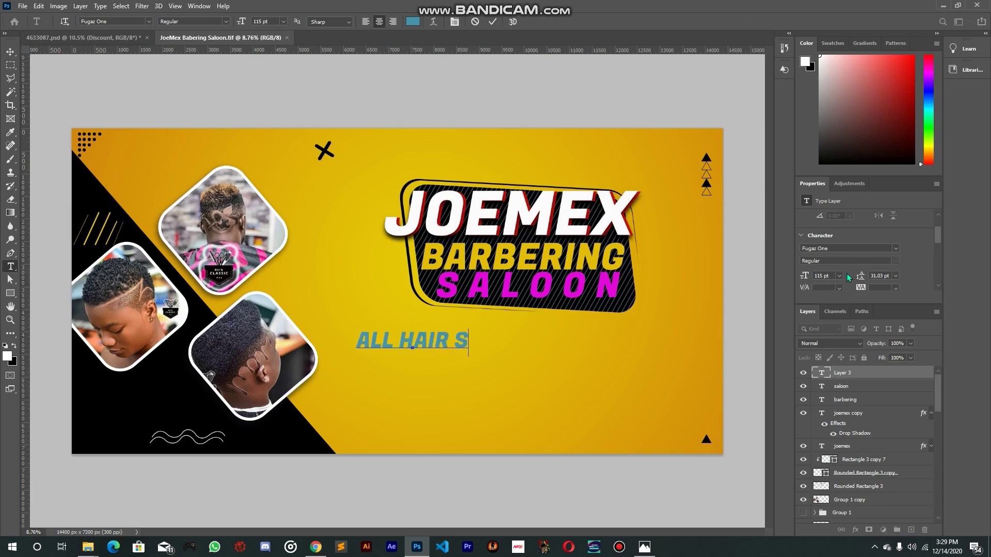
text(TYL)
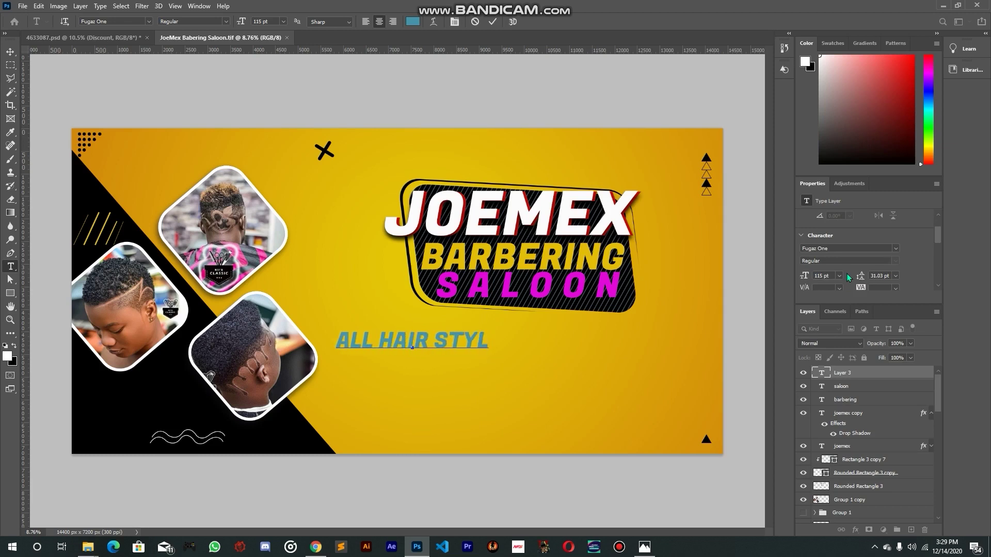
text(ES HAIR)
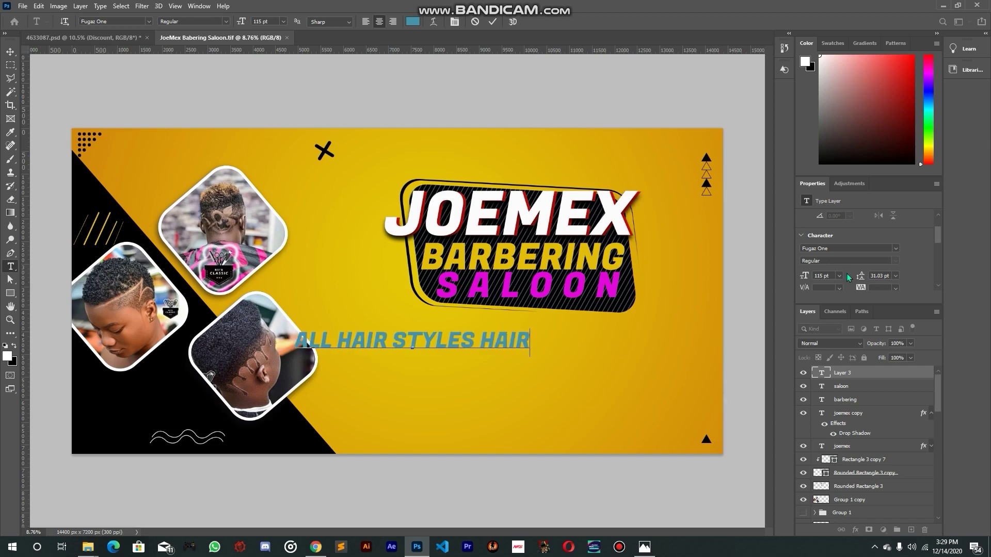
key(ctrl+Return)
key(v)
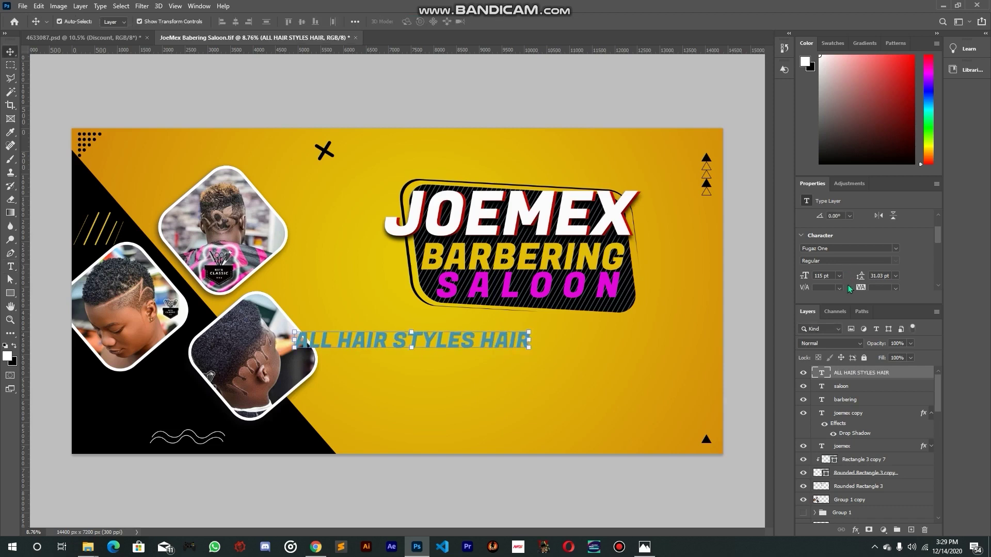
Move the ALL HAIR STYLES HAIR line beneath the title panel, checking its placement against 4633087.psd
drag(495, 220, 599, 211)
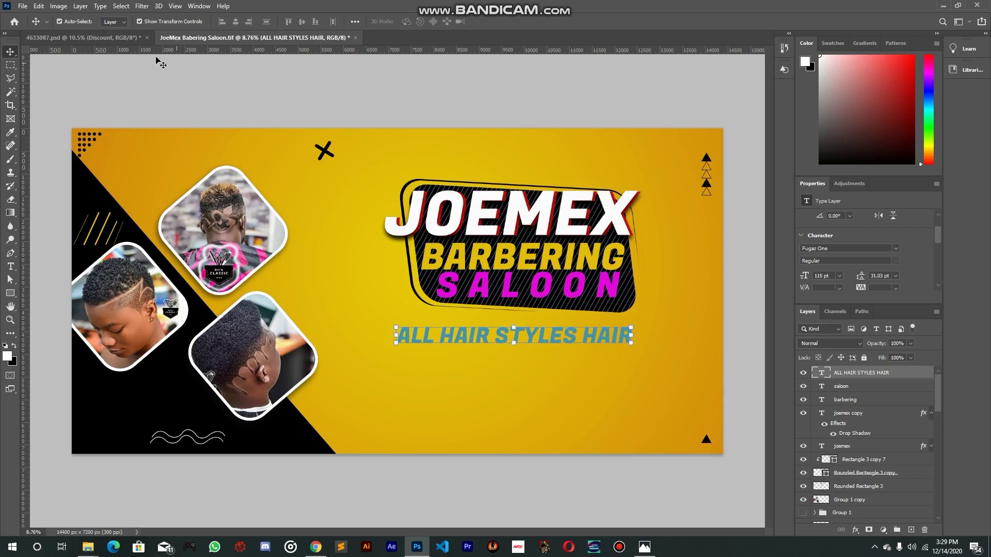
click(126, 38)
click(221, 39)
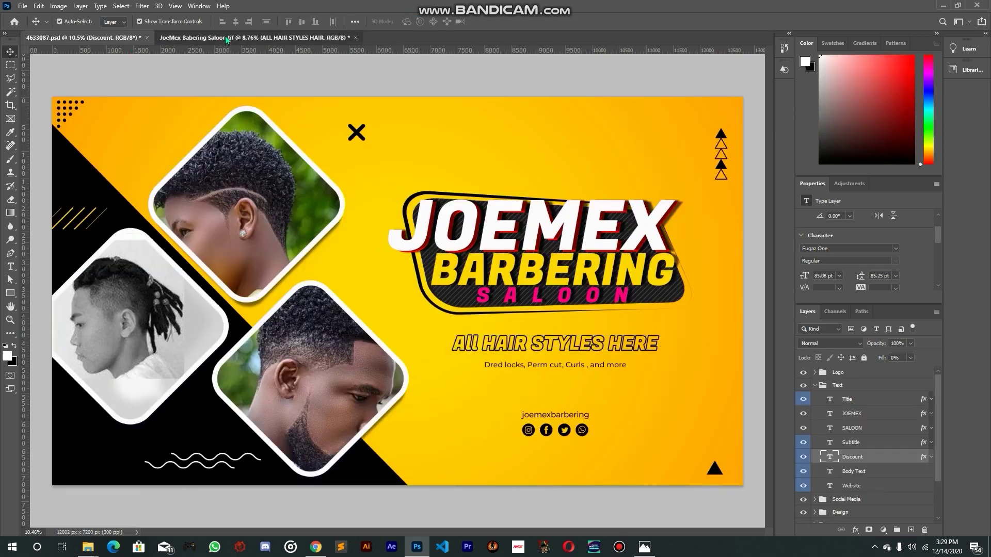
drag(504, 402, 524, 397)
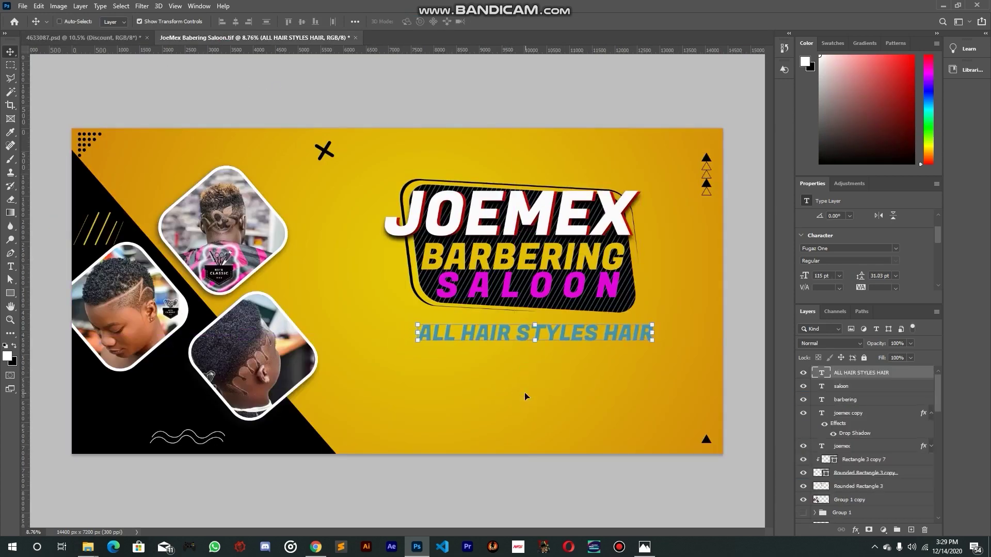
Reduce the ALL HAIR STYLES HAIR text to 91 pt and set its color to black, 000000
drag(808, 279, 769, 291)
drag(698, 303, 691, 302)
scroll(877, 262, down, 2)
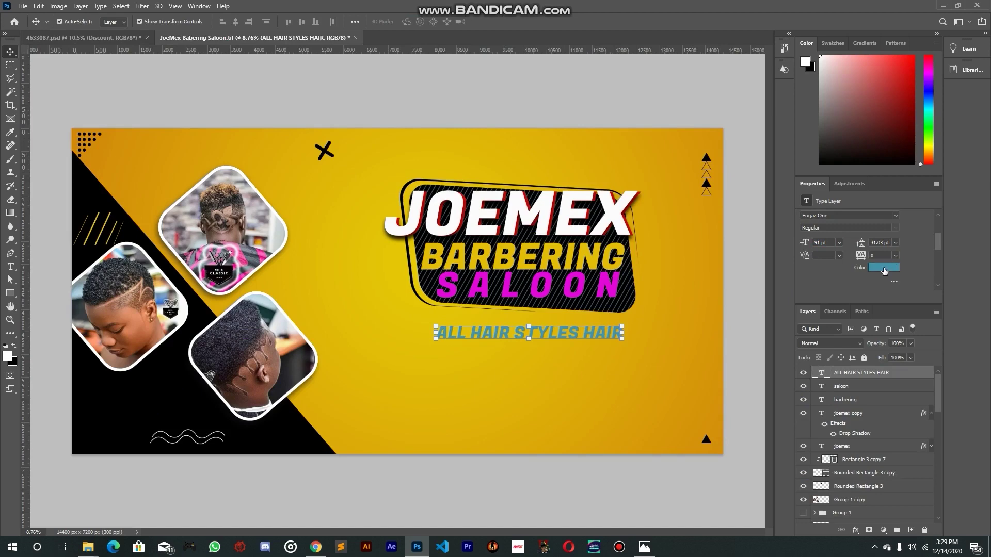
click(884, 267)
text(000000)
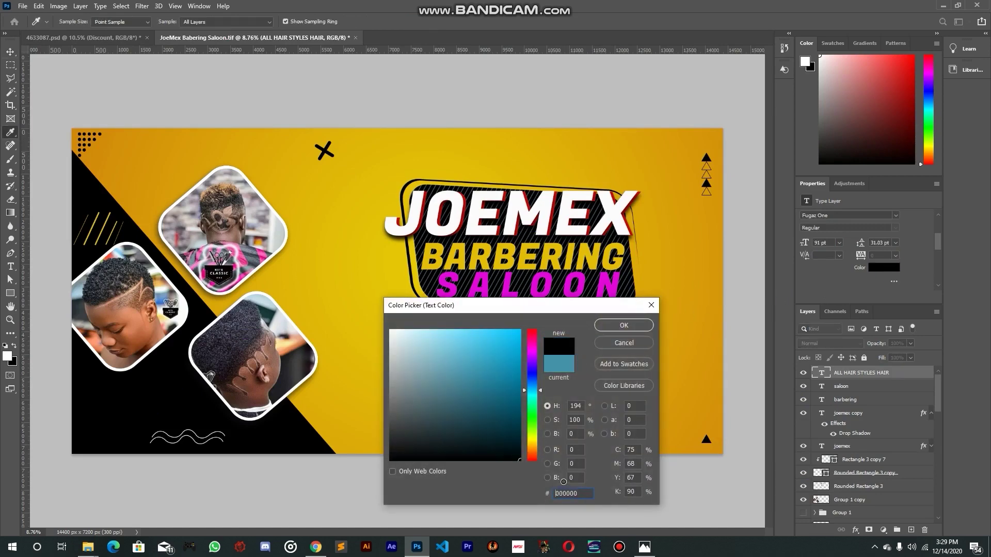
click(600, 330)
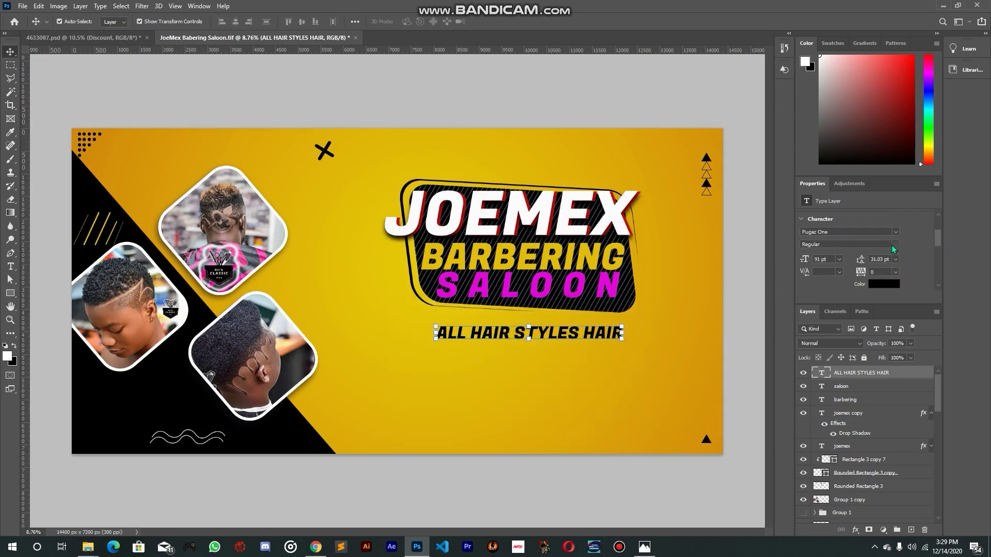
Examine the Discount tagline layer's visibility, layer style and character settings in 4633087.psd and return to JoeMex Babering Saloon.tif
click(86, 38)
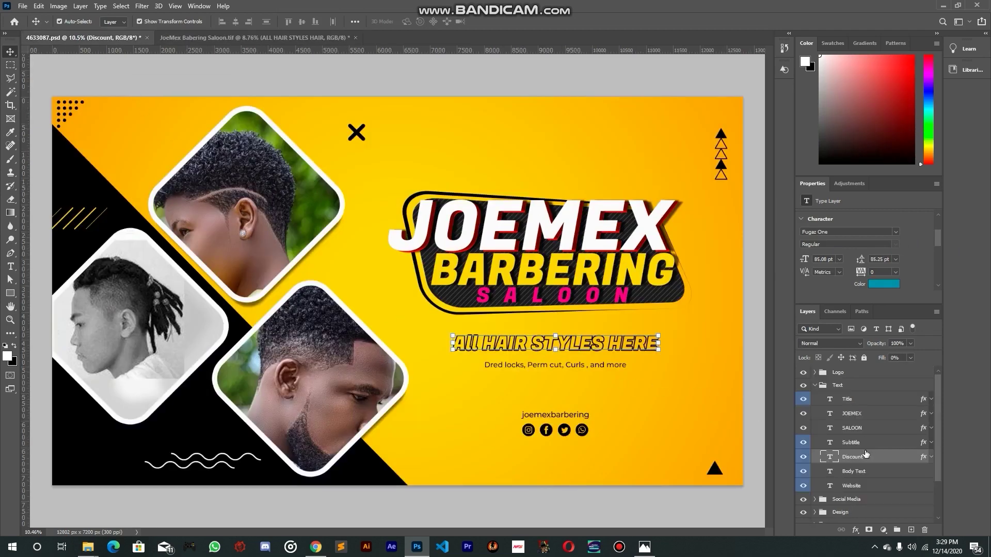
click(803, 457)
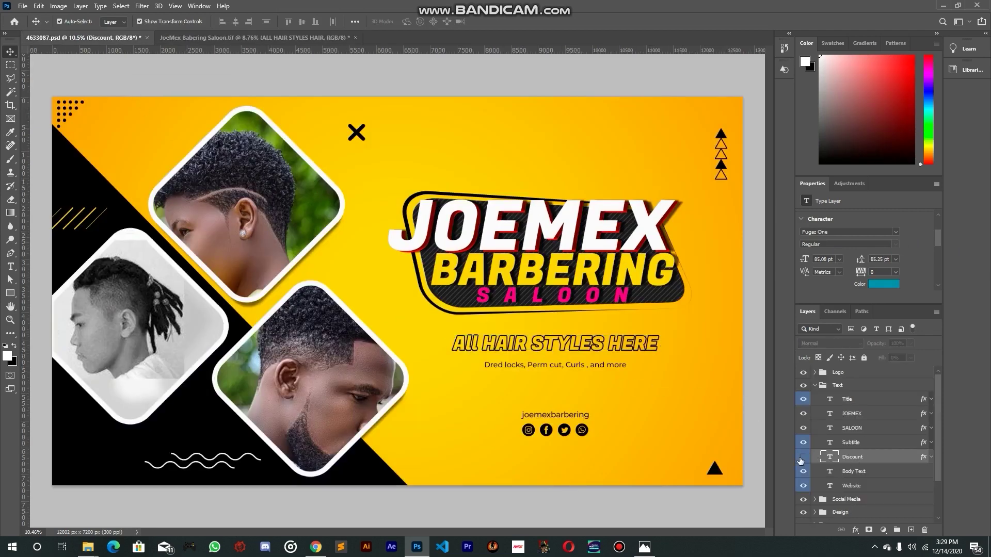
click(802, 458)
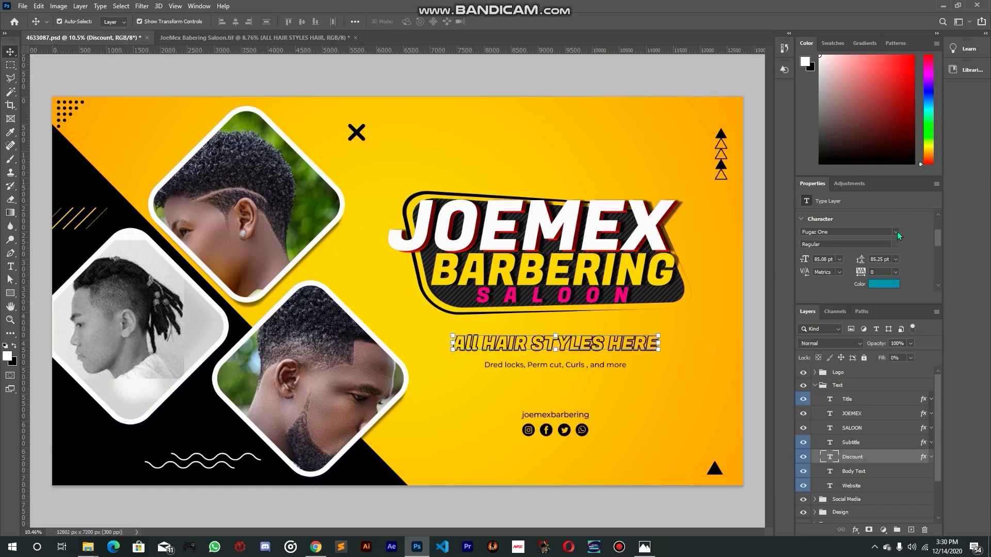
scroll(868, 270, down, 1)
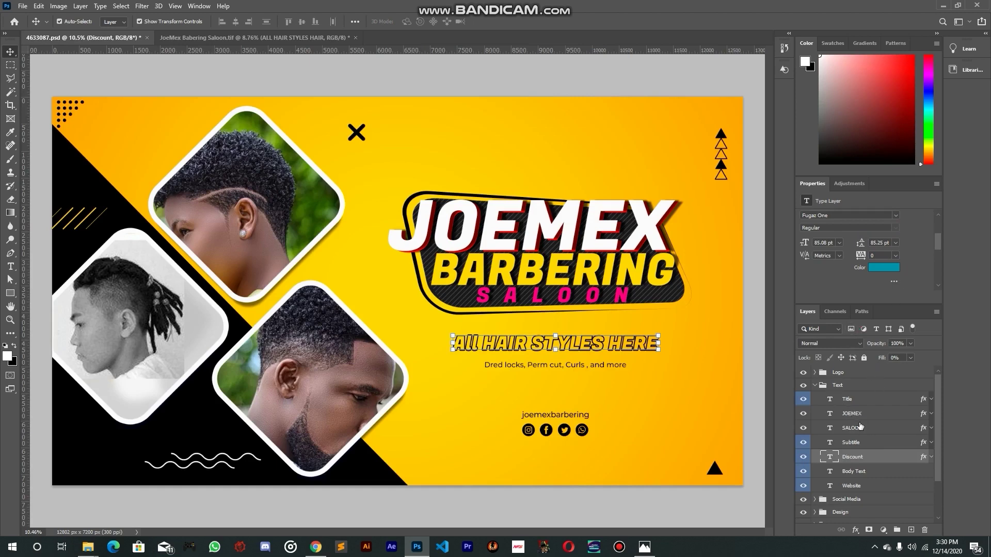
double_click(908, 461)
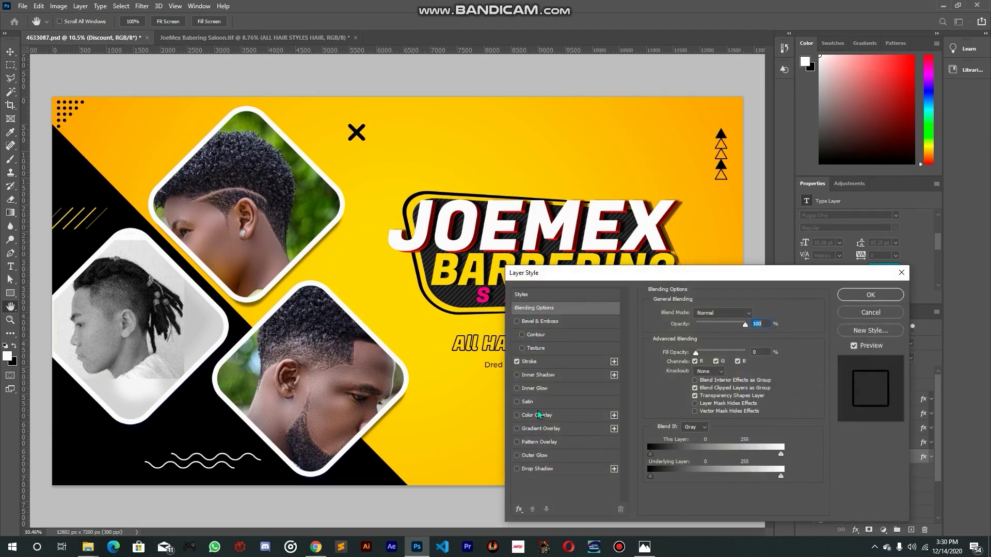
click(850, 312)
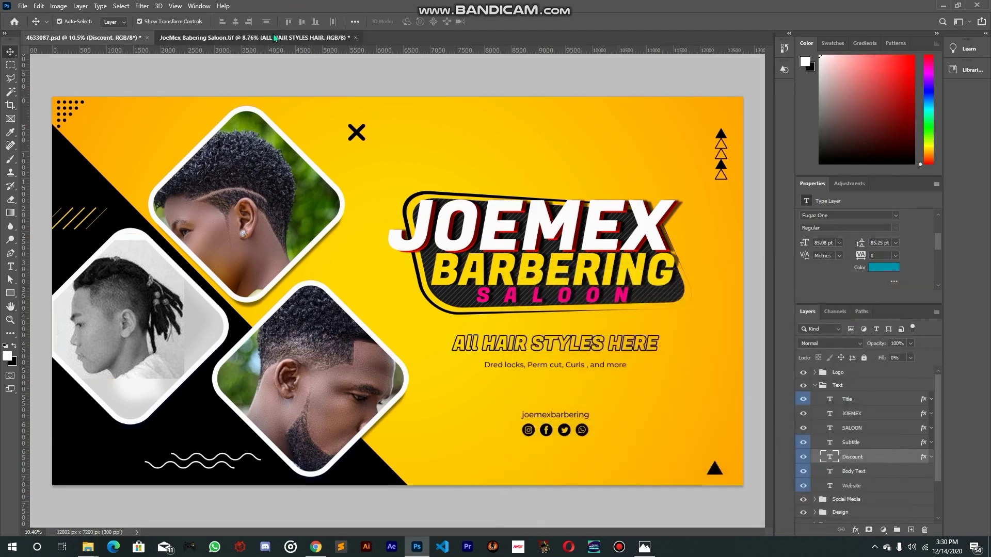
click(270, 36)
click(83, 37)
click(653, 389)
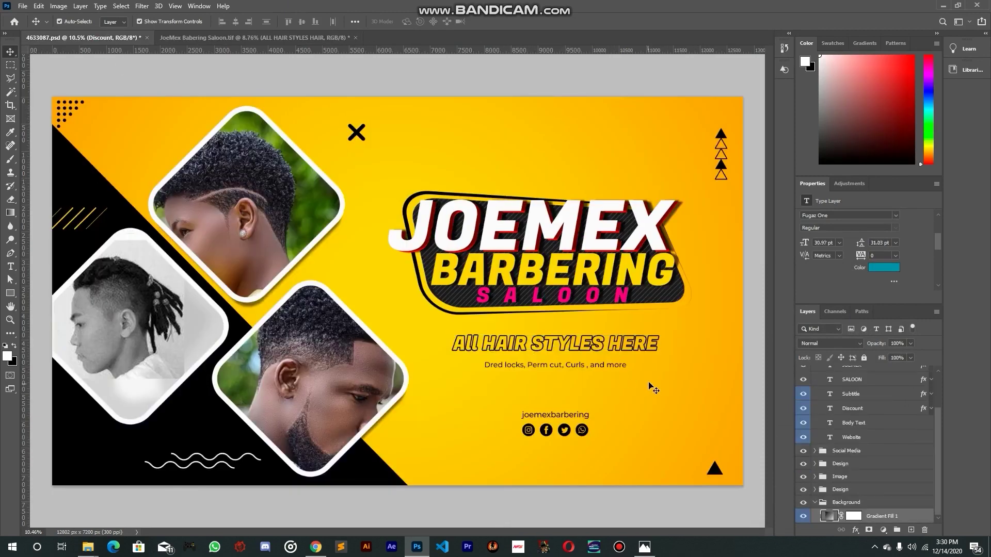
click(471, 346)
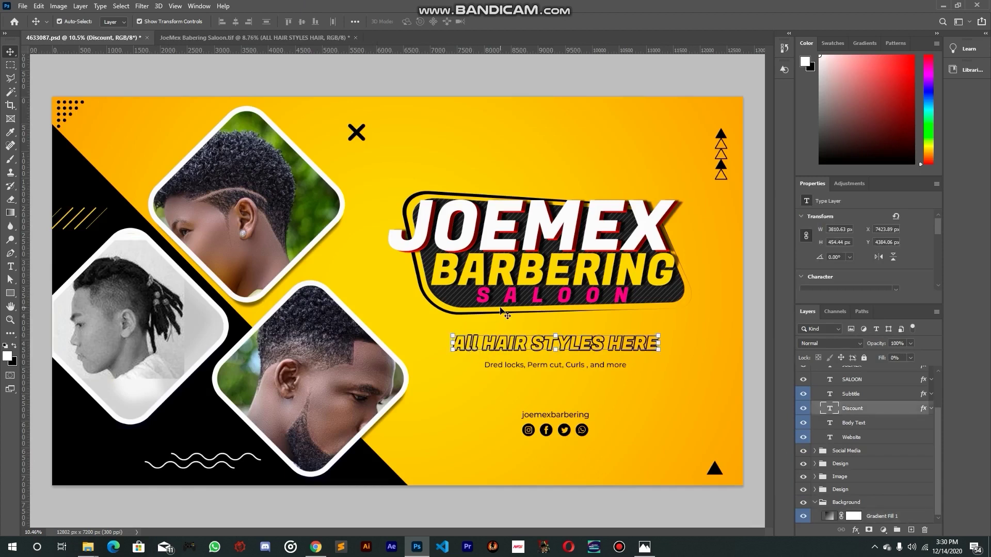
scroll(839, 276, down, 3)
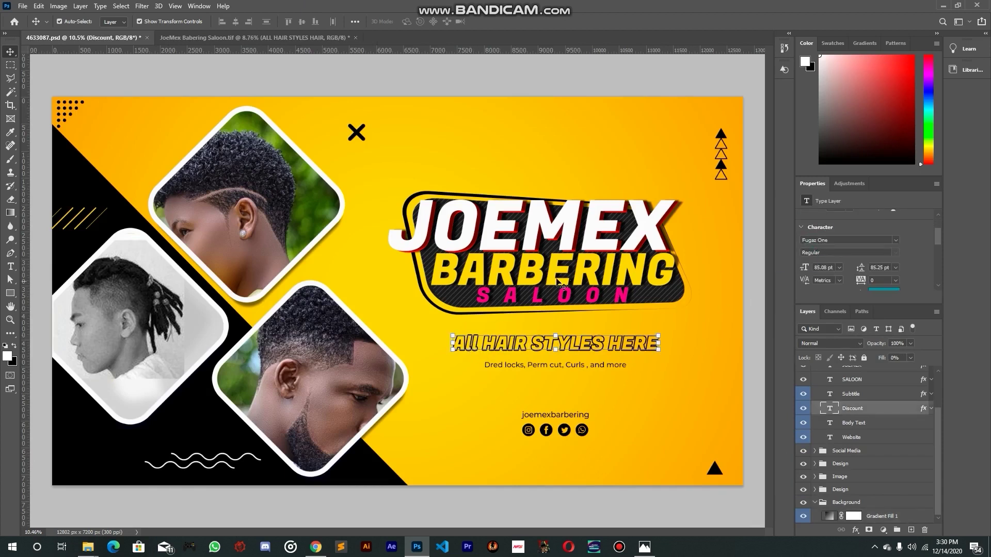
click(252, 38)
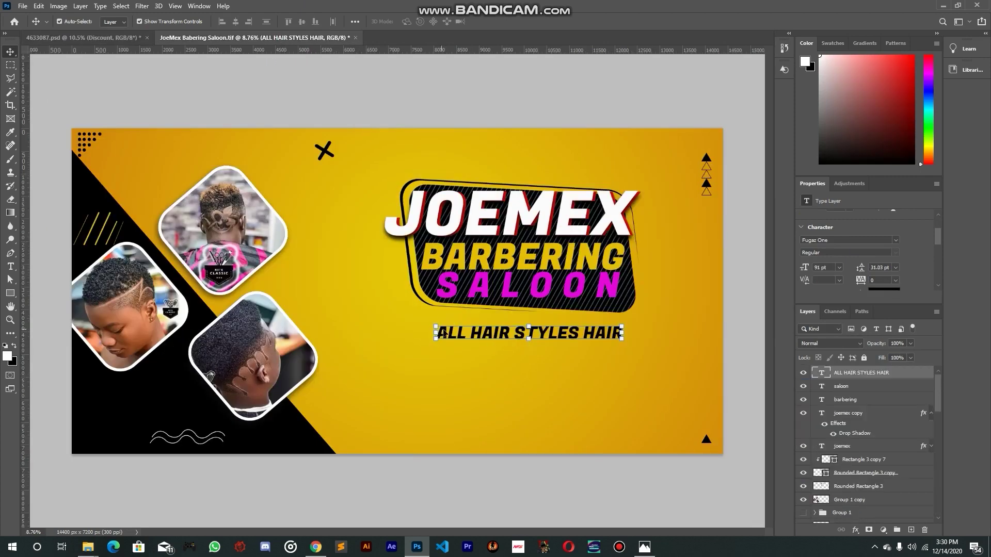
Add a Color Overlay to the ALL HAIR STYLES HAIR layer using the banner background's yellow, e4c408
double_click(916, 375)
drag(657, 278, 769, 165)
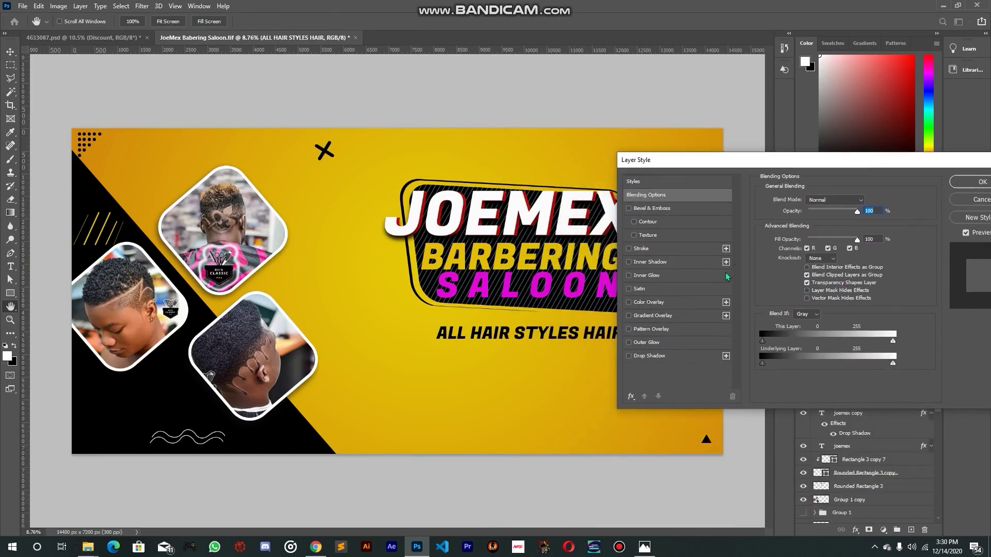
click(663, 302)
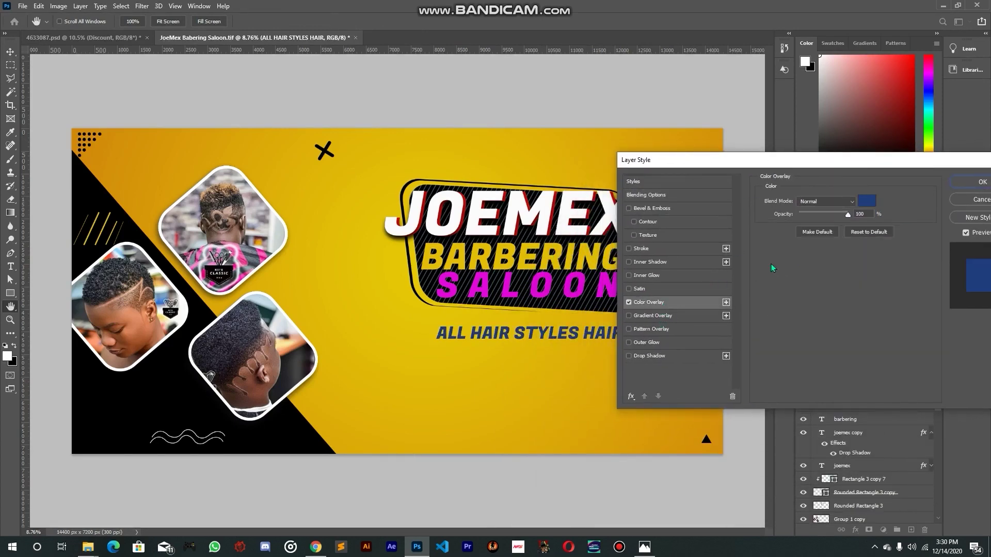
click(863, 205)
click(372, 275)
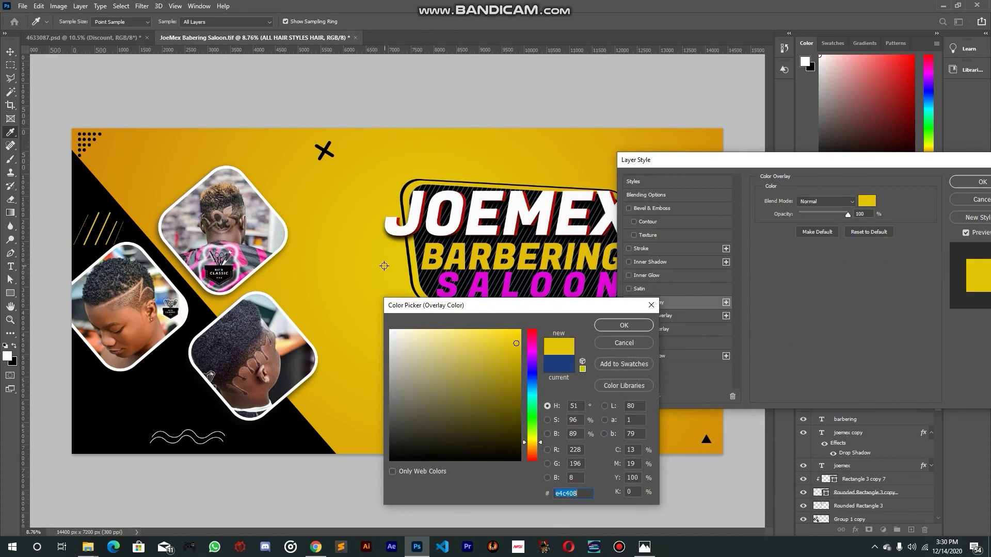
click(624, 325)
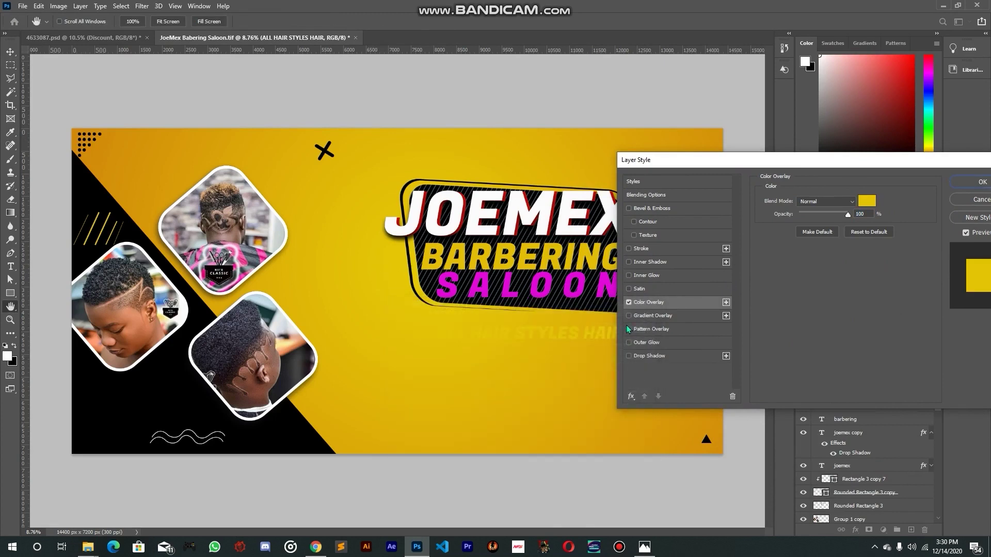
Add a black inside Stroke of 10 px to the ALL HAIR STYLES HAIR layer and apply the layer style
click(648, 249)
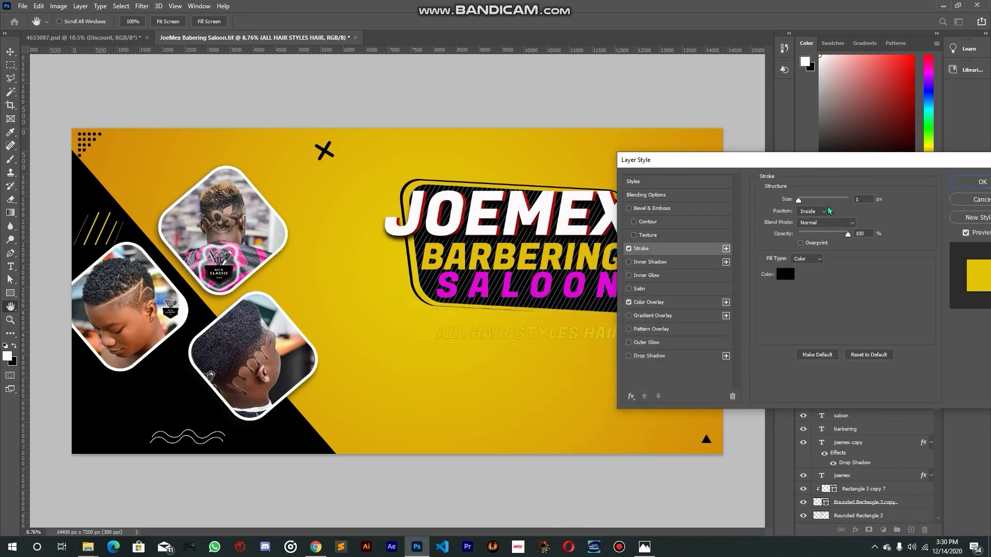
click(862, 199)
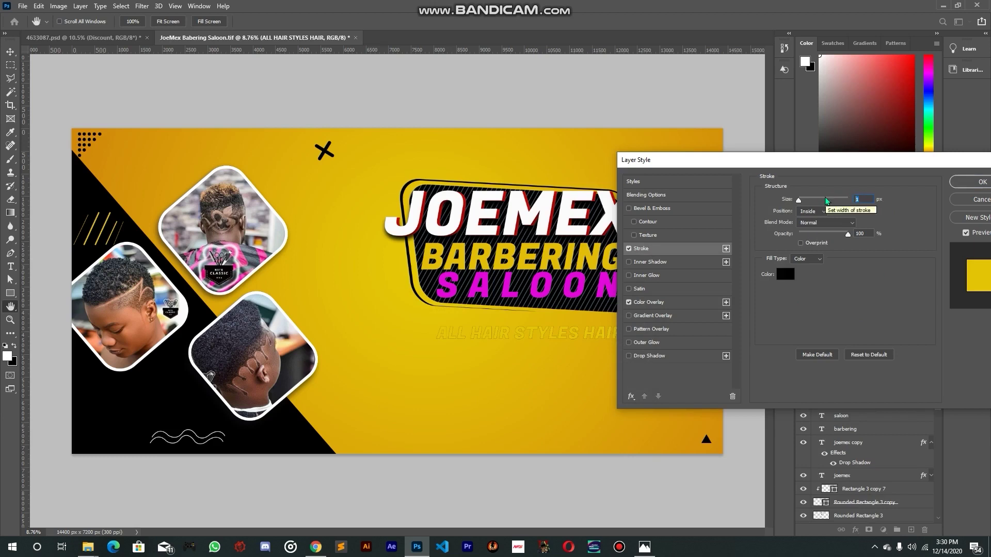
text(5)
click(859, 199)
text(20)
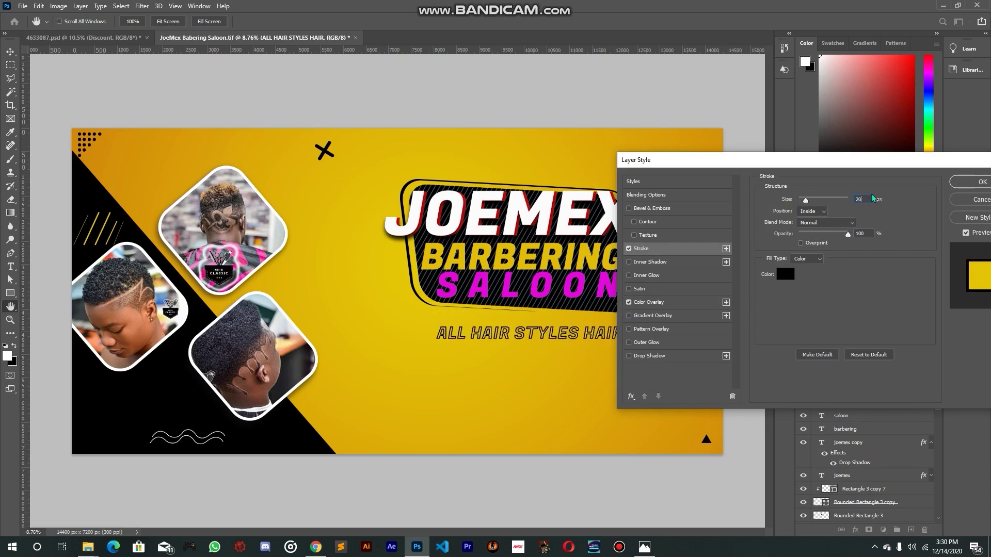
drag(866, 201, 844, 198)
text(10)
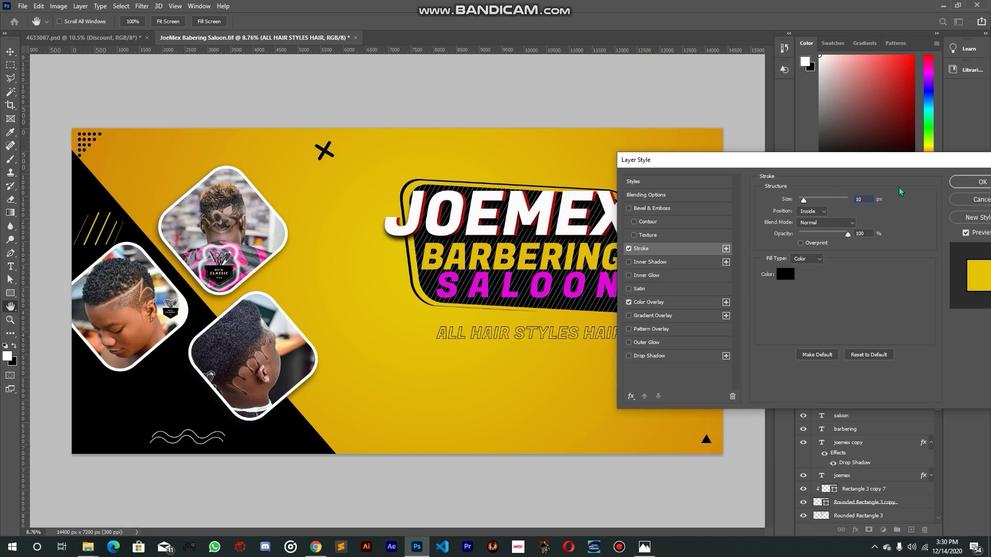
click(956, 184)
scroll(578, 352, up, 4)
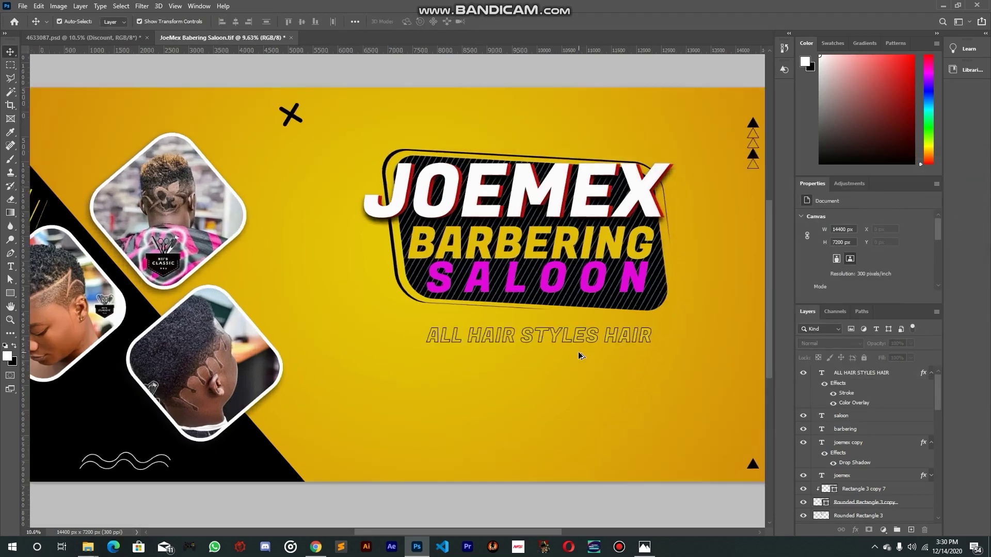
scroll(580, 351, down, 1)
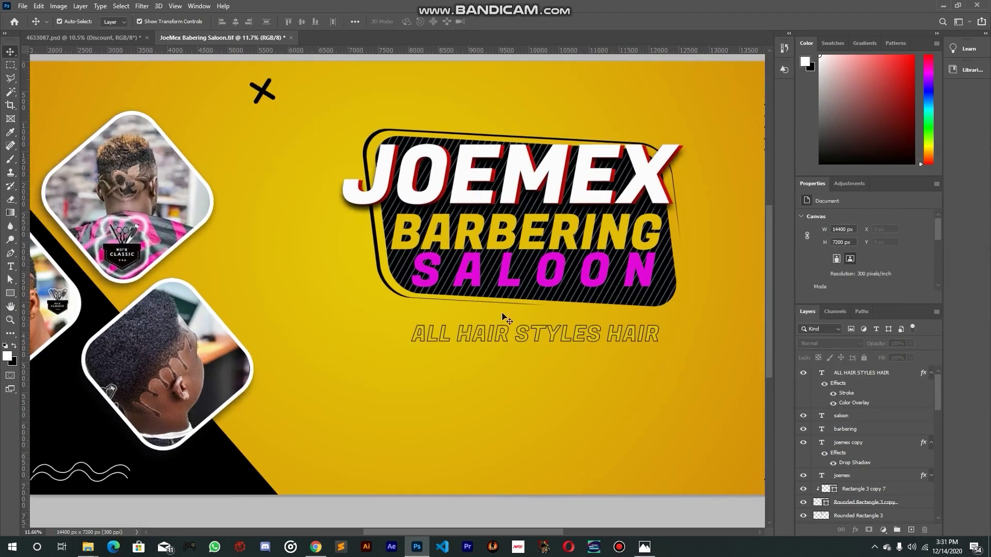
Check the services line in 4633087.psd and add the text "Dreadlocks, Permcut, Curls and more" below the tagline in JoeMex Babering Saloon.tif
click(86, 38)
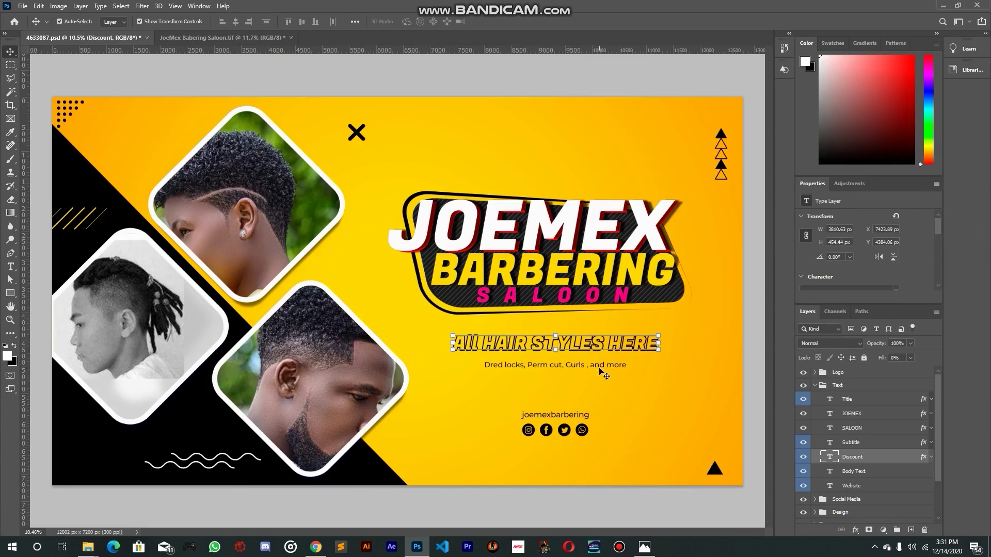
click(222, 37)
scroll(467, 338, down, 2)
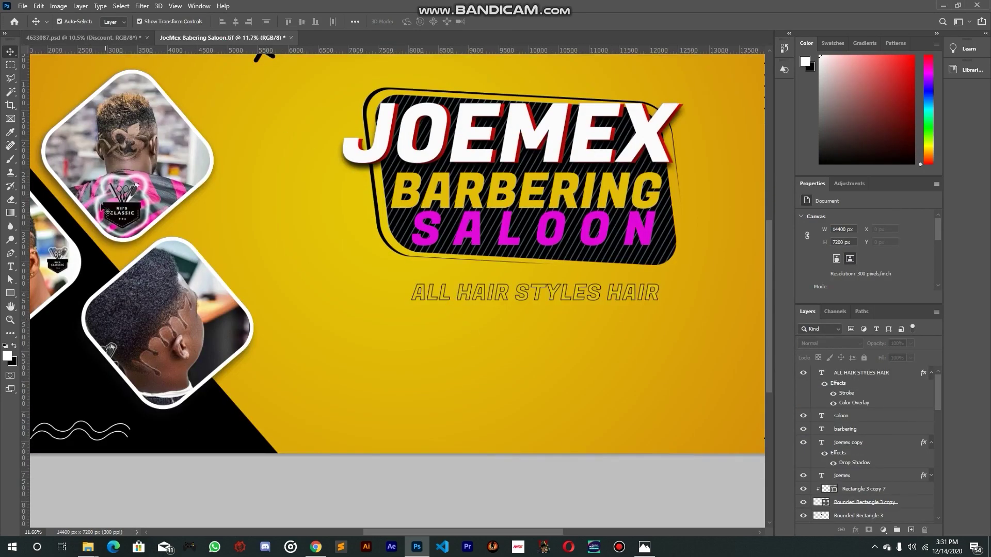
click(10, 266)
click(424, 335)
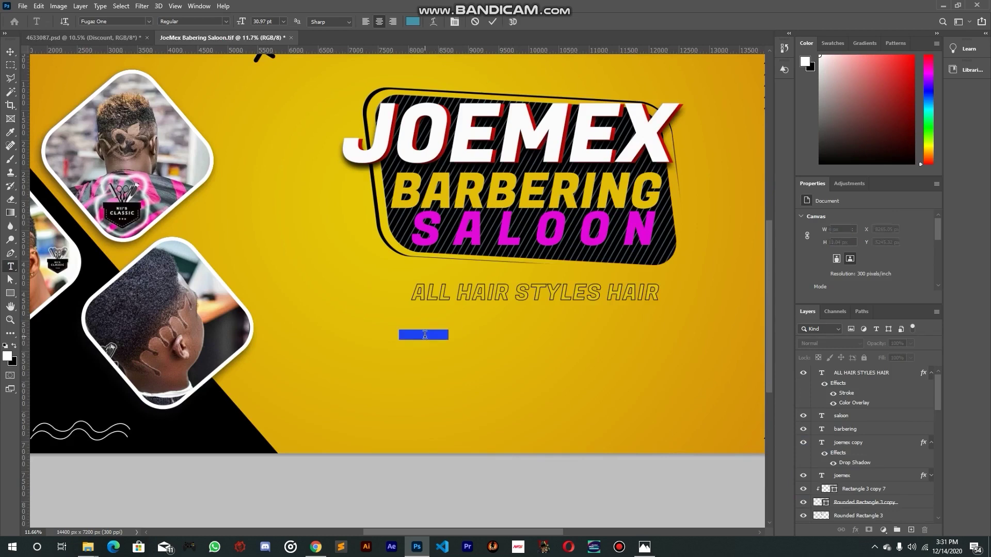
key(BackSpace)
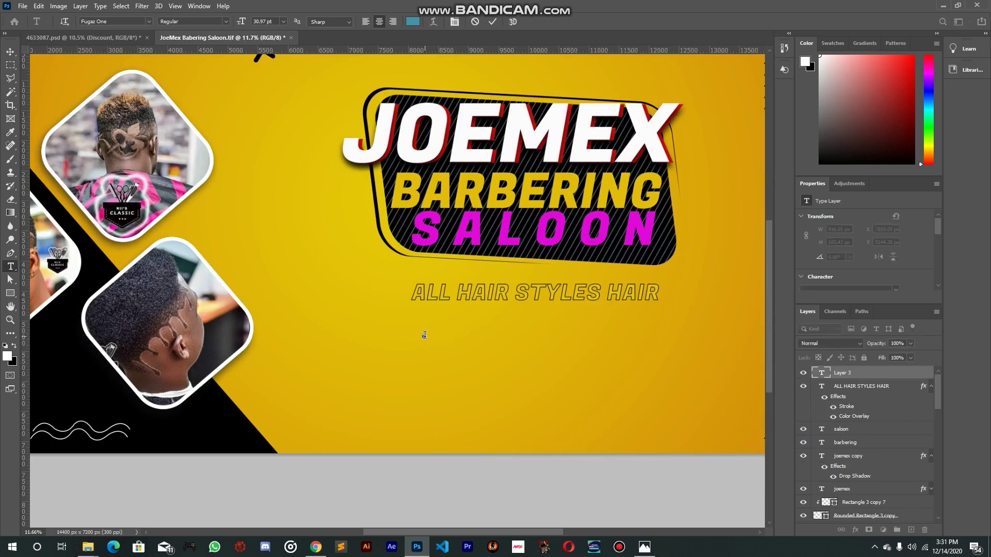
text(Dread)
text(lock)
text(s, Perm)
text(eup)
text(,)
text( C)
text(u)
text(rls and mor)
text(e)
key(ctrl+Return)
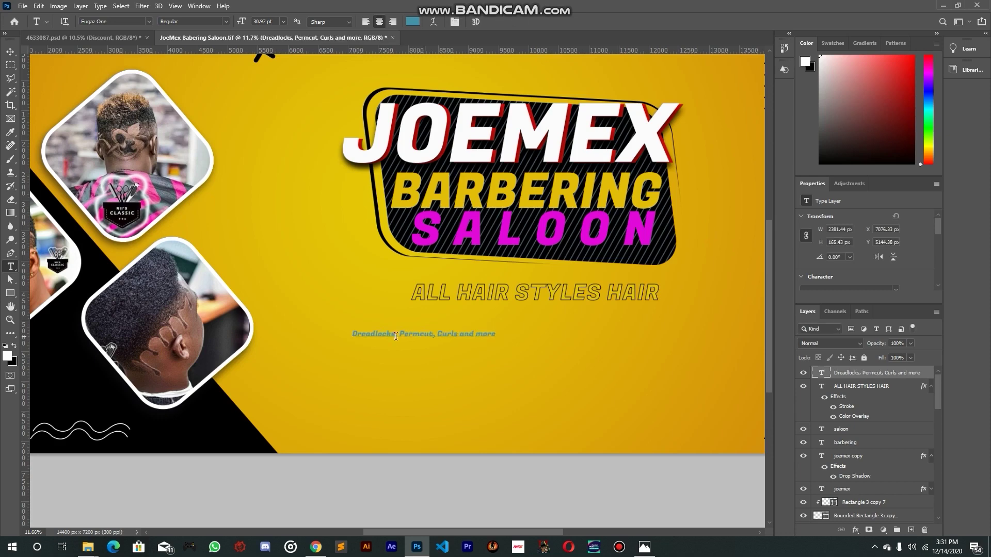
Color the Dreadlocks, Permcut, Curls and more text black and move it directly beneath the ALL HAIR STYLES HAIR line
scroll(397, 258, up, 1)
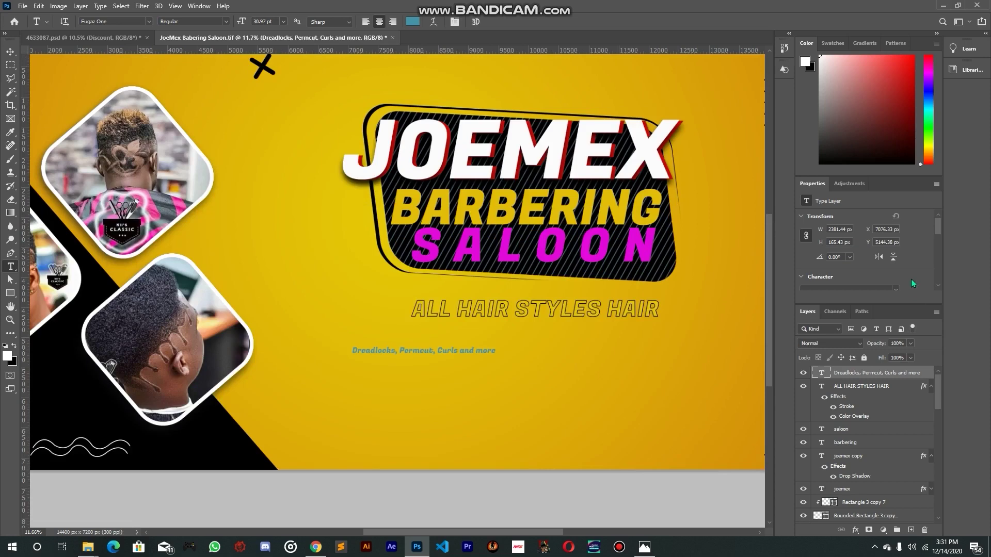
scroll(900, 268, down, 3)
click(880, 262)
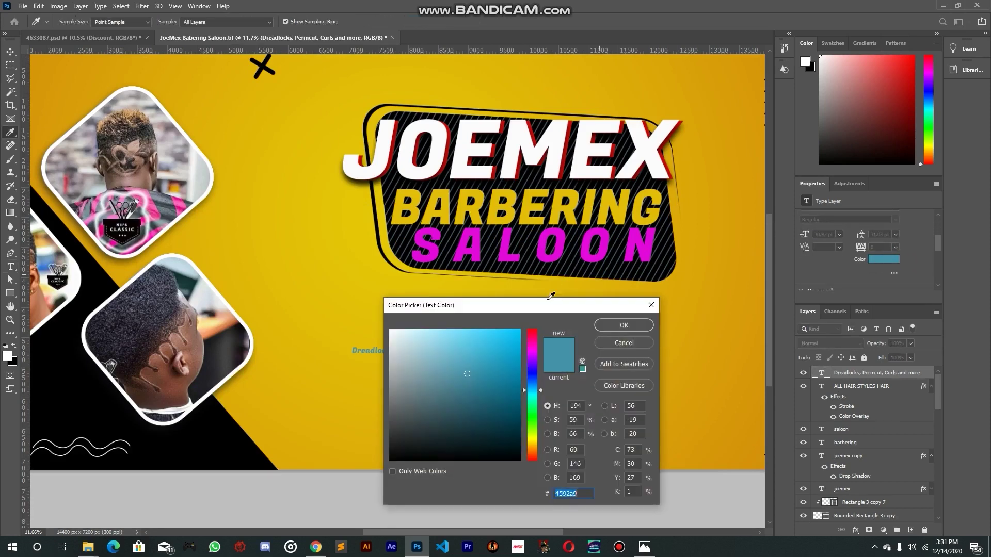
drag(504, 361, 540, 461)
key(Return)
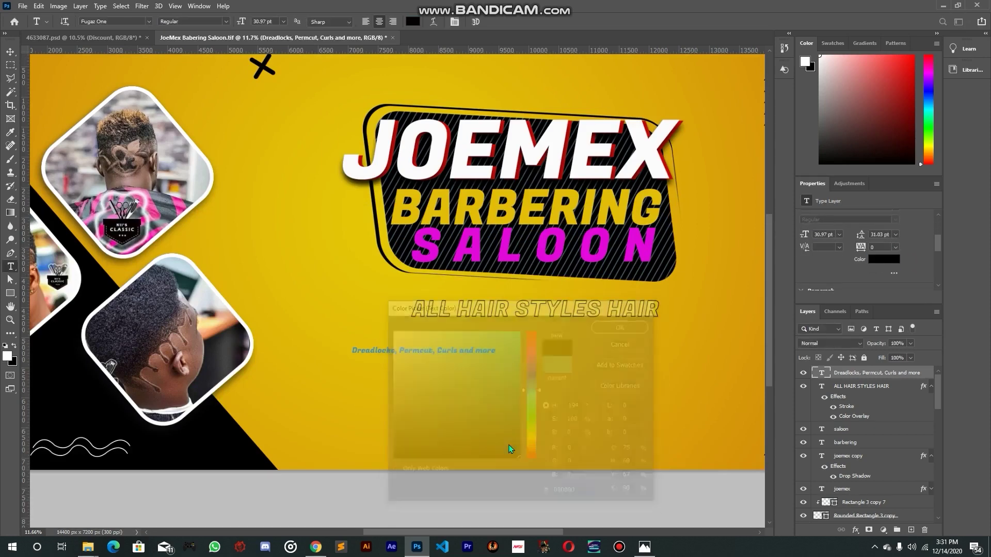
click(10, 52)
drag(410, 413, 516, 385)
Set the services line's leading to Auto and its tracking to 360 so it spans about the tagline's width
scroll(880, 232, down, 1)
scroll(881, 232, up, 2)
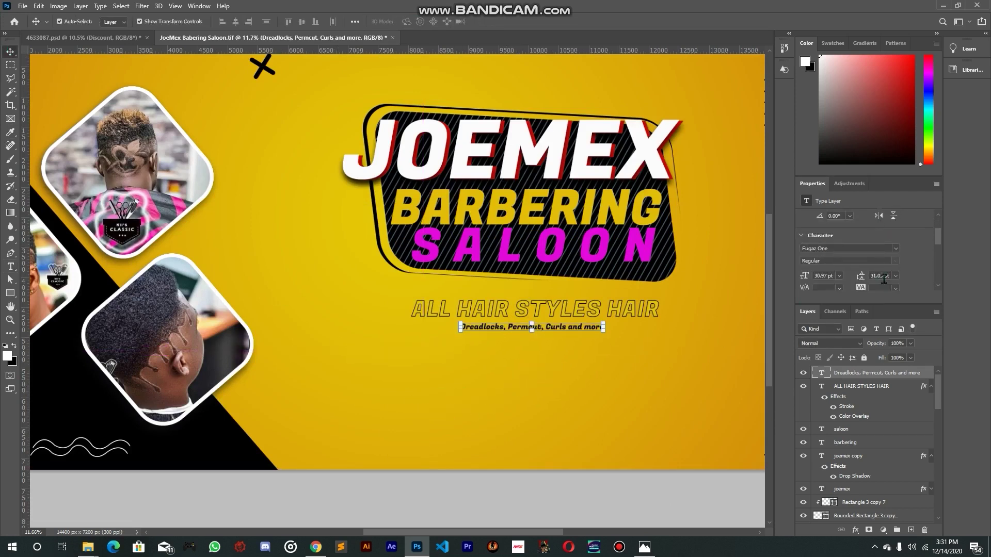
click(895, 251)
click(885, 260)
drag(860, 264, 873, 263)
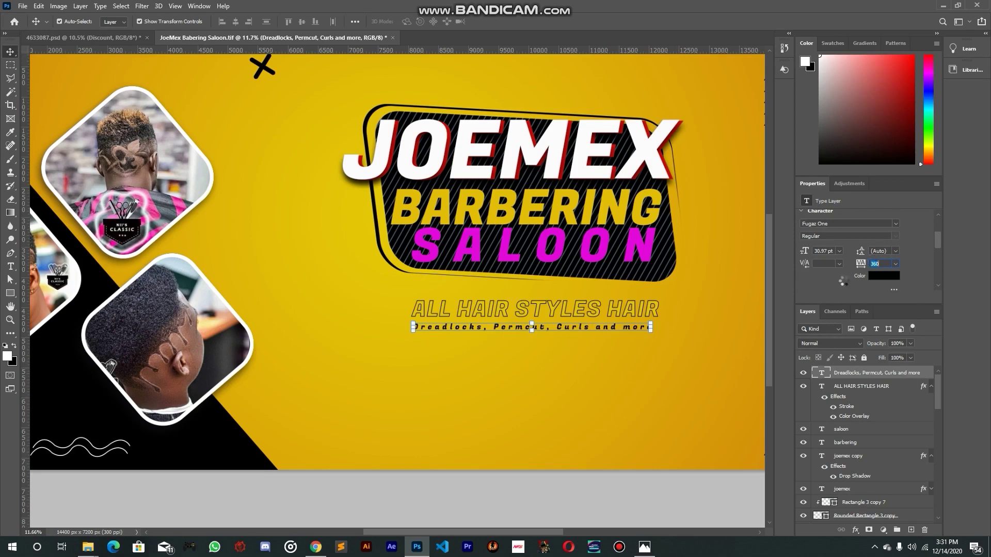
click(674, 371)
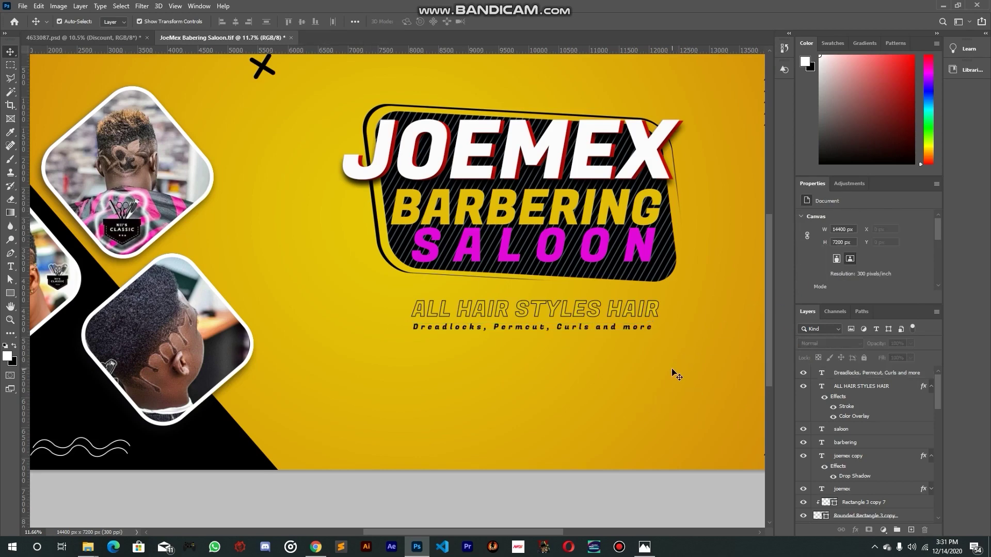
View the whole banner and save JoeMex Babering Saloon.tif
scroll(674, 372, down, 1)
scroll(635, 367, down, 2)
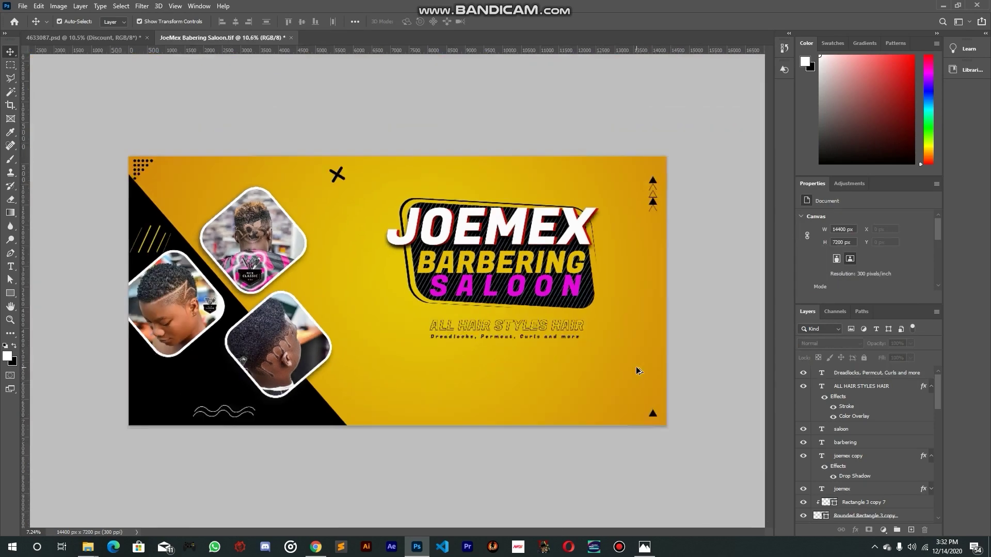
scroll(527, 348, up, 1)
key(ctrl+s)
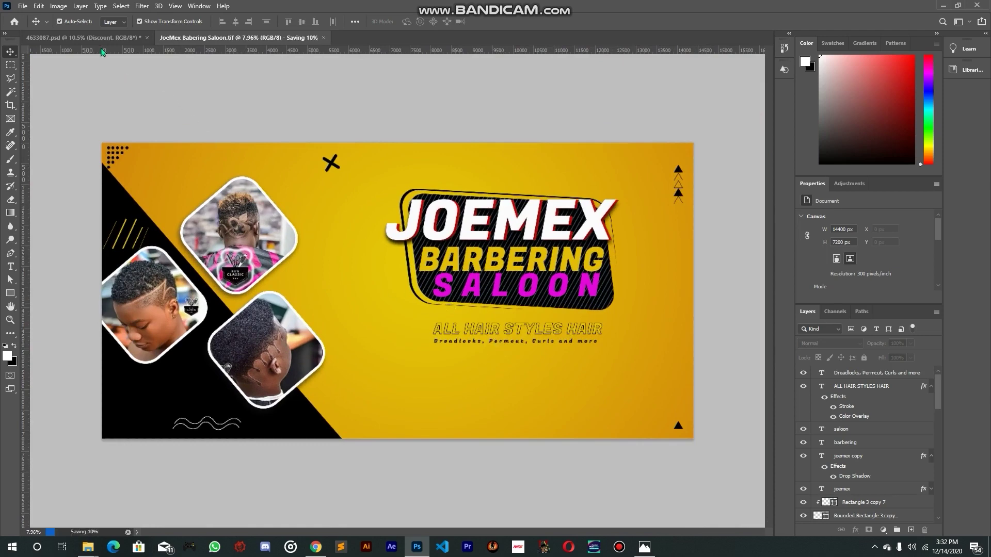
Check the social handle in 4633087.psd and add the text "joemexbarbering" below the services line in JoeMex Babering Saloon.tif
click(104, 44)
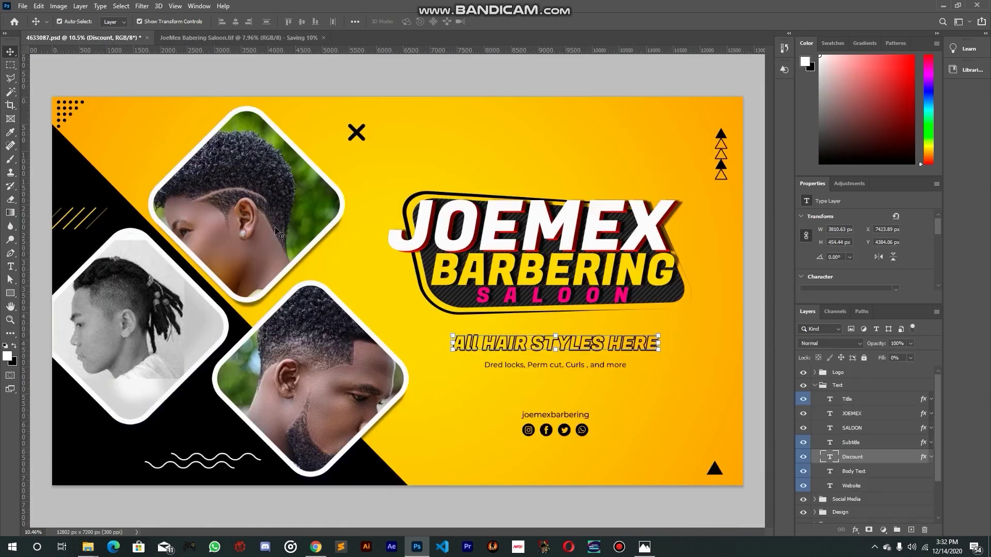
click(461, 398)
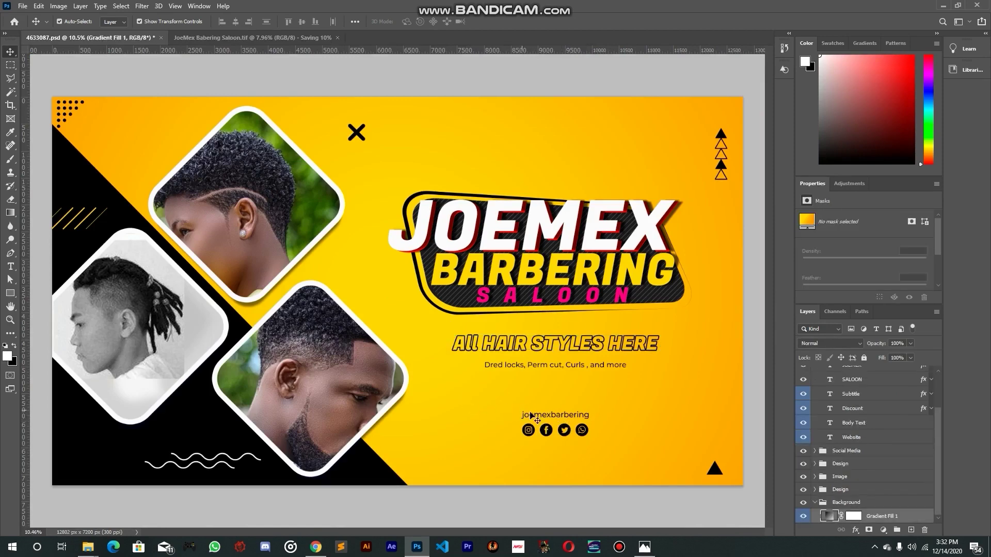
click(252, 37)
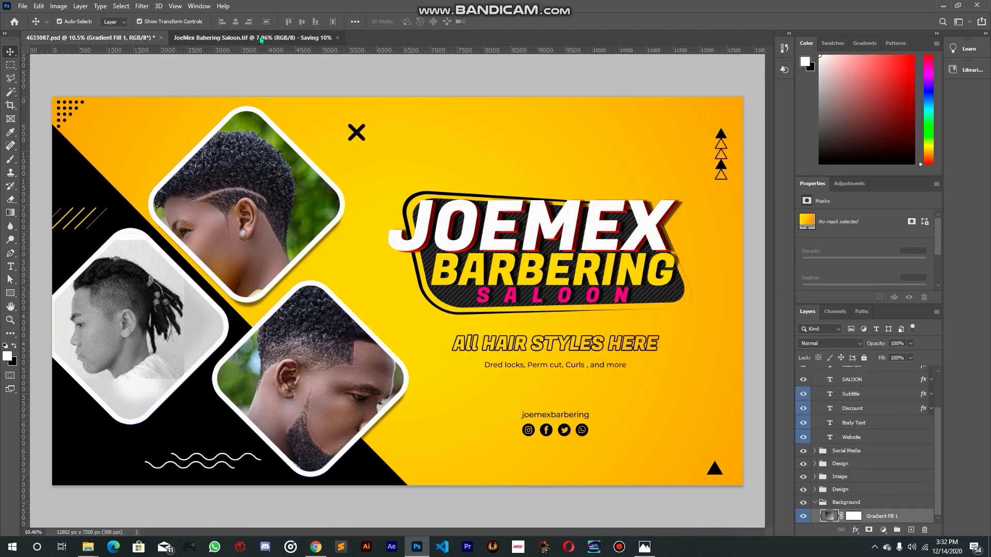
scroll(506, 360, up, 3)
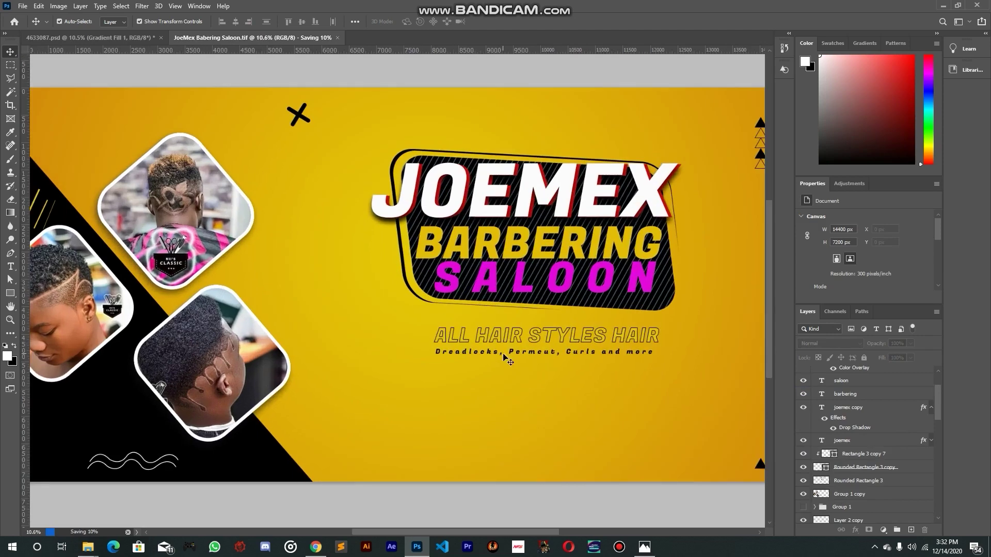
scroll(520, 370, down, 1)
click(10, 266)
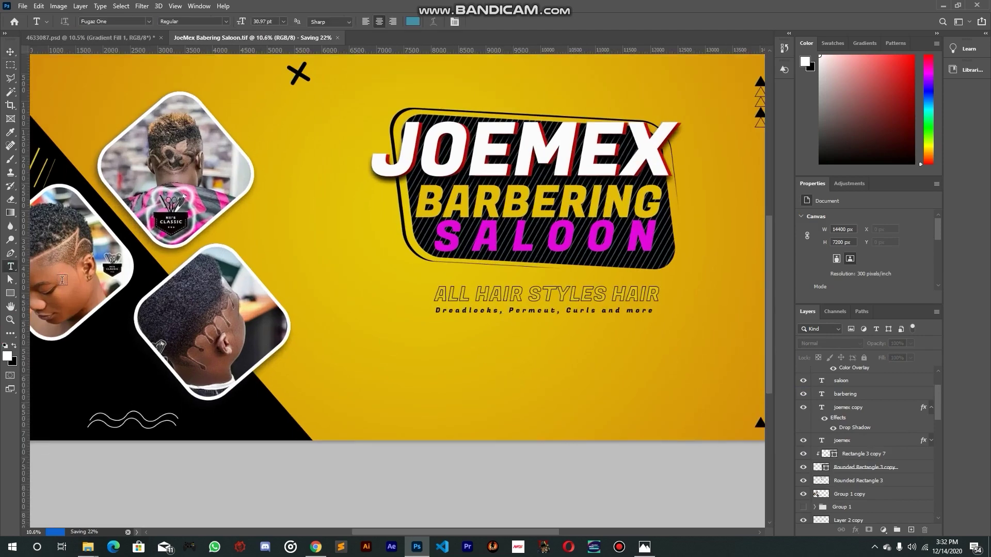
click(473, 354)
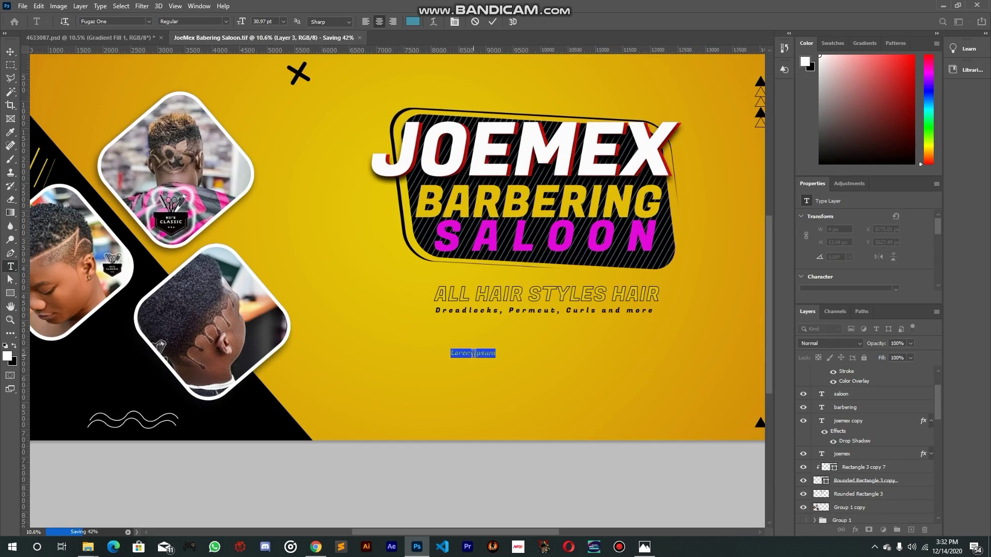
key(BackSpace)
text(joemexbarbering)
key(ctrl+Return)
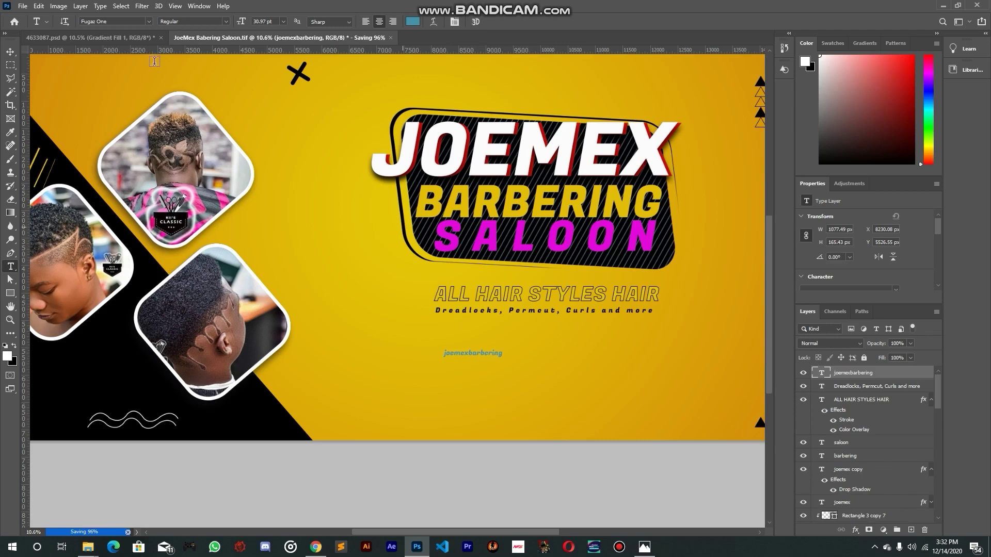
Color the joemexbarbering text black, 000000, and move it to the center beneath the services line
scroll(906, 253, down, 3)
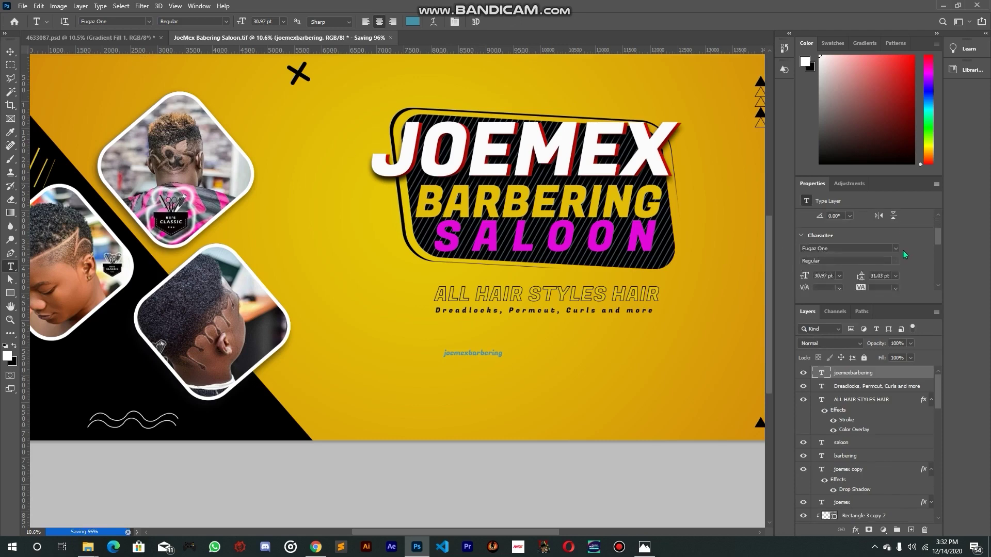
click(891, 252)
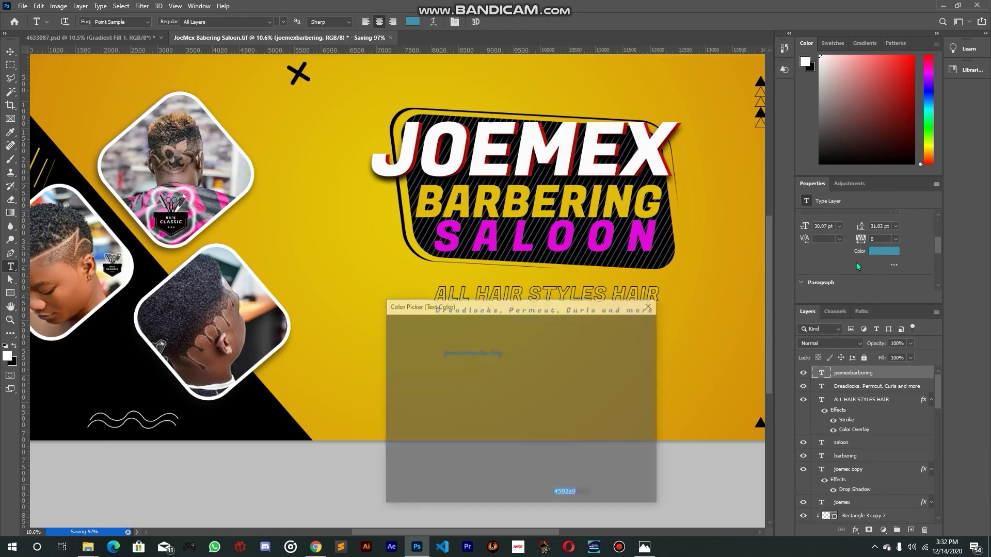
drag(432, 429, 536, 464)
click(605, 341)
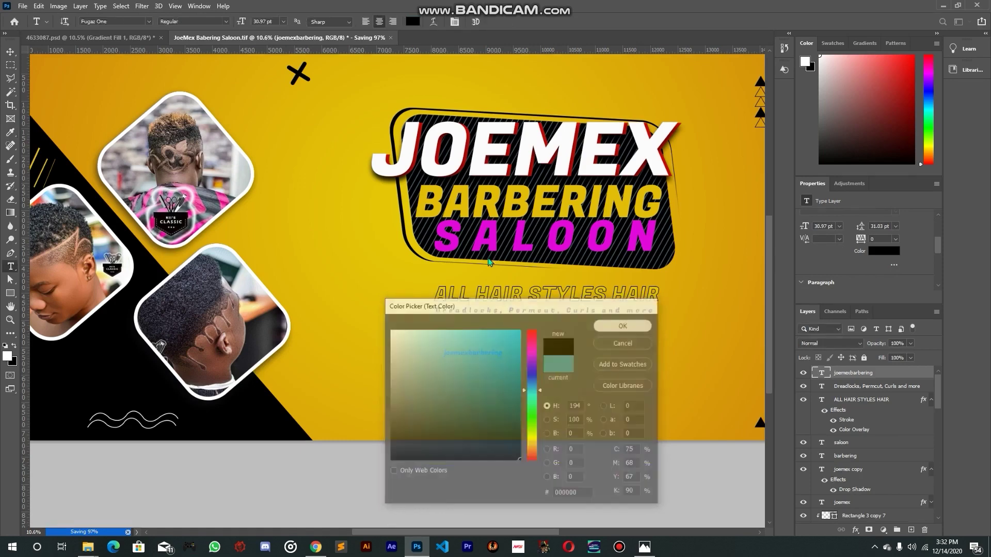
click(10, 52)
drag(97, 112, 166, 133)
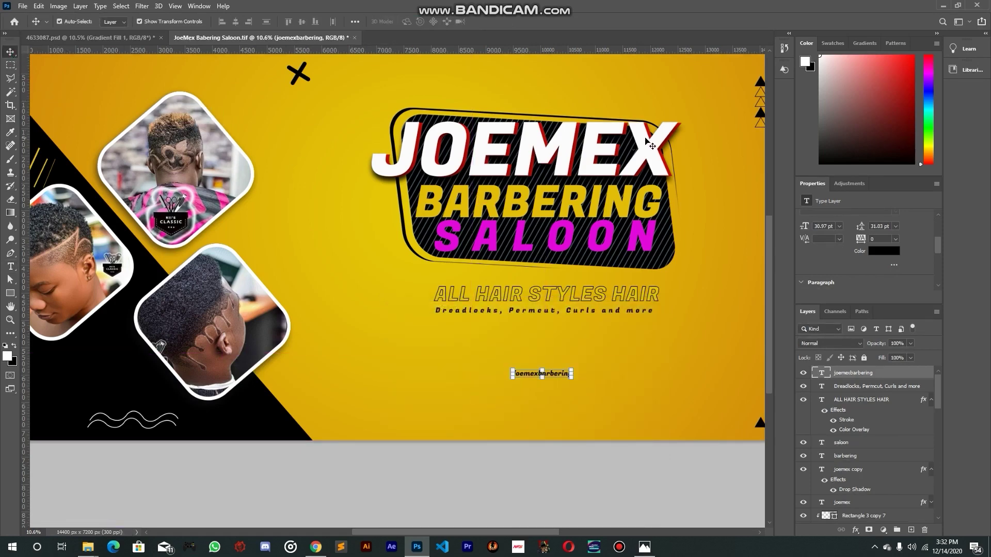
Set the joemexbarbering text's leading to Auto
scroll(866, 237, up, 1)
click(895, 243)
click(885, 253)
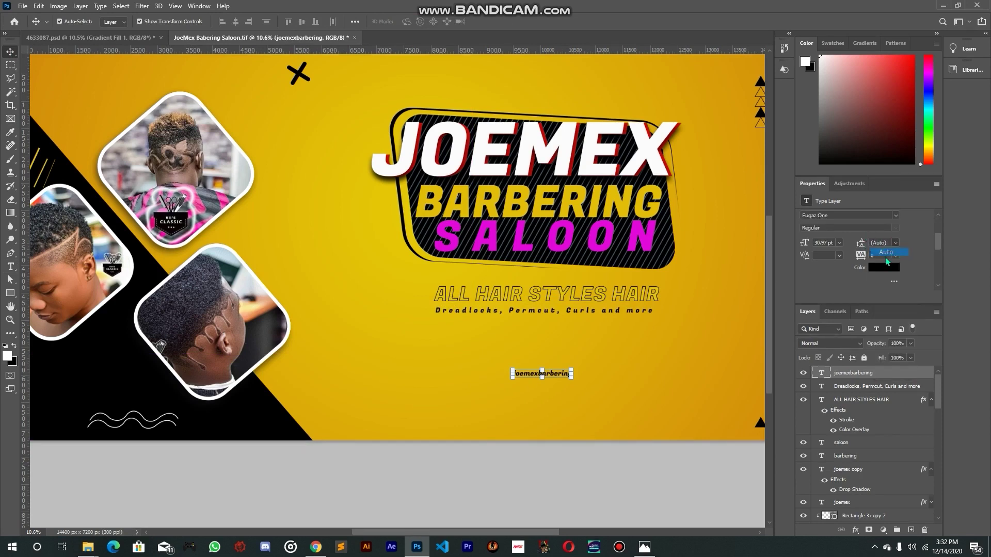
Set the joemexbarbering text's tracking to 300 and view the whole banner
drag(859, 255, 870, 261)
click(605, 389)
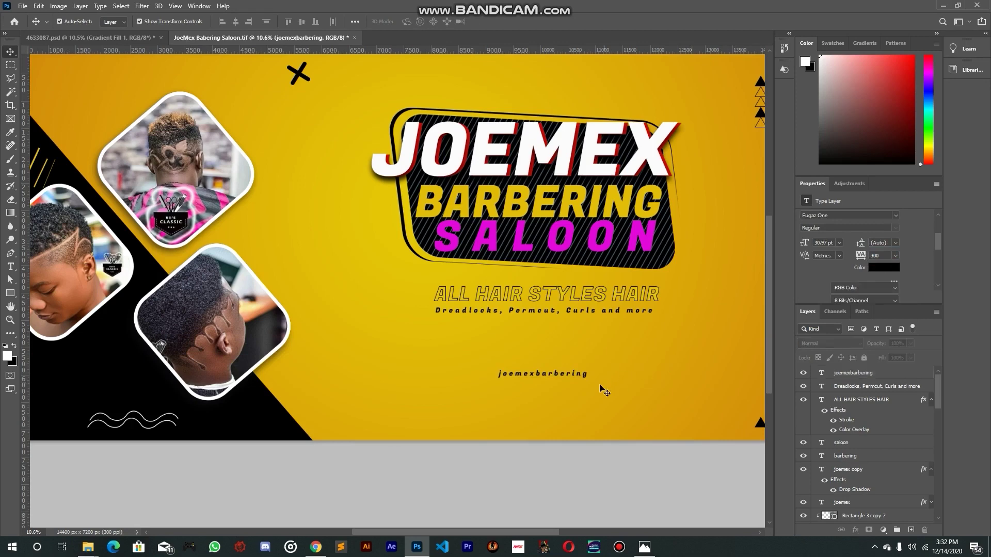
scroll(601, 391, down, 5)
key(ctrl+0)
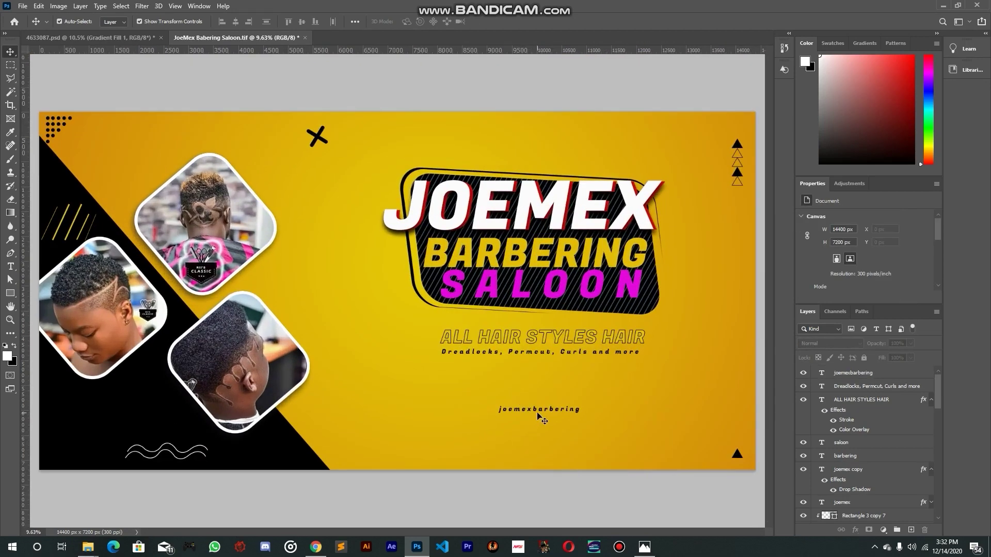
Set the joemexbarbering text's tracking to 100 and save JoeMex Babering Saloon.tif
click(537, 410)
scroll(913, 254, down, 3)
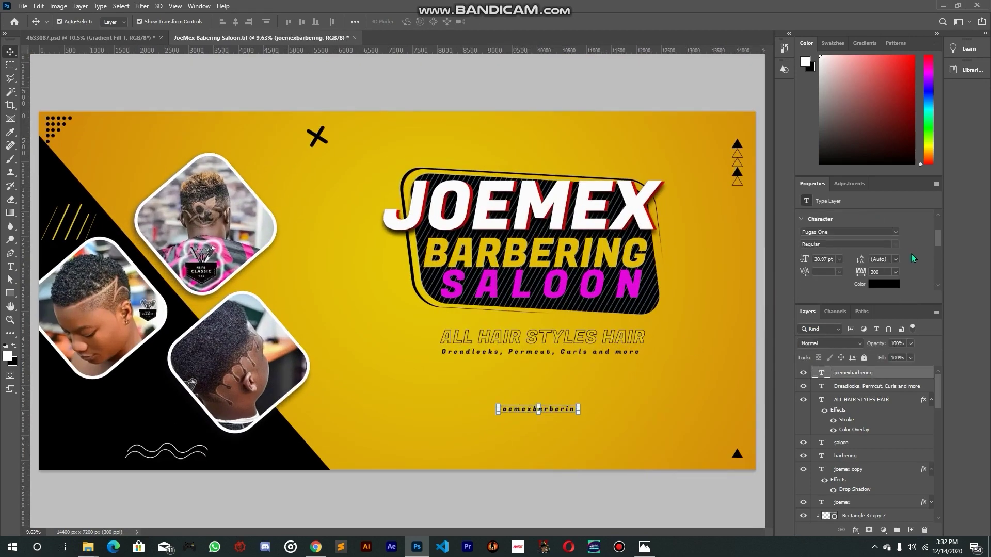
click(896, 263)
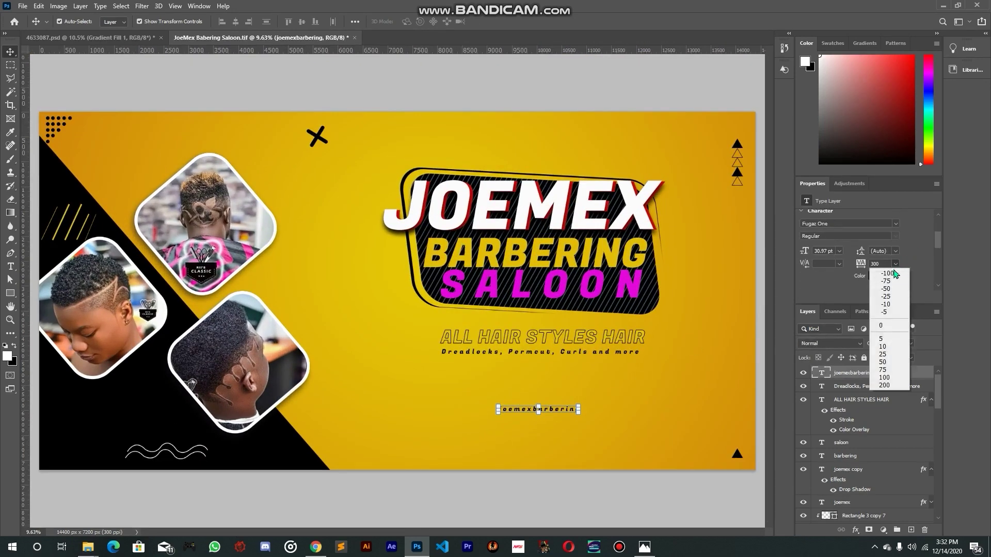
click(890, 377)
click(715, 402)
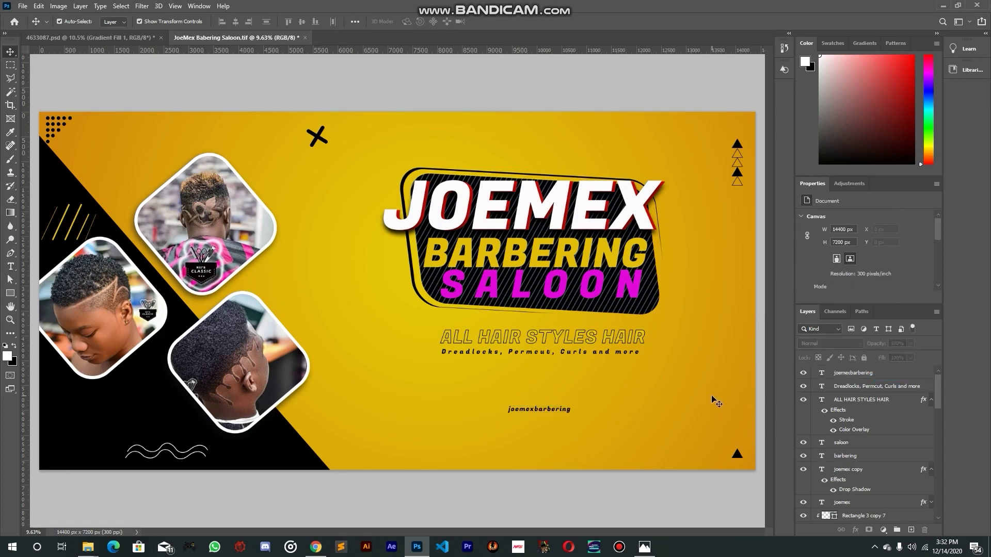
scroll(671, 427, down, 1)
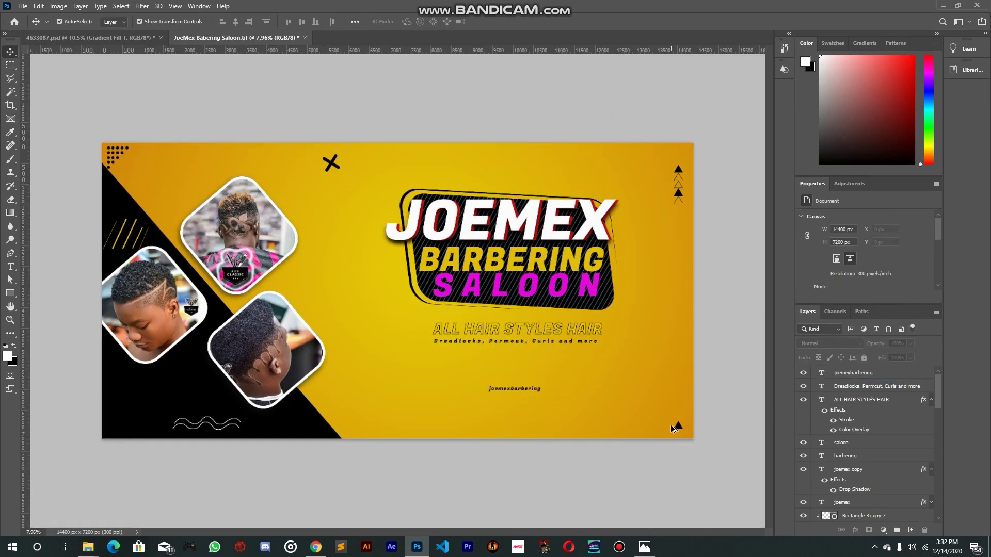
key(ctrl+s)
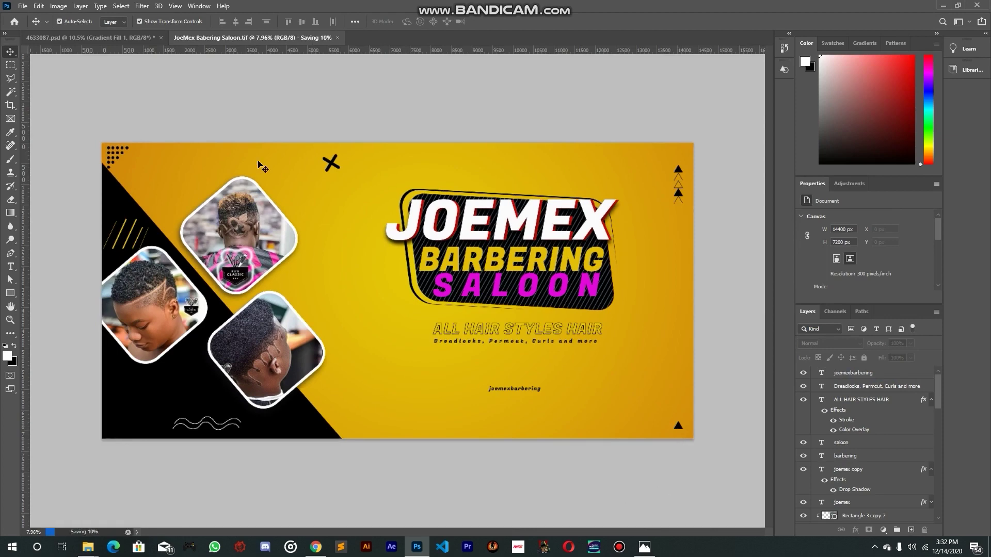
Examine the Instagram, Facebook, Twitter and WhatsApp icons beneath the social handle in 4633087.psd
click(134, 40)
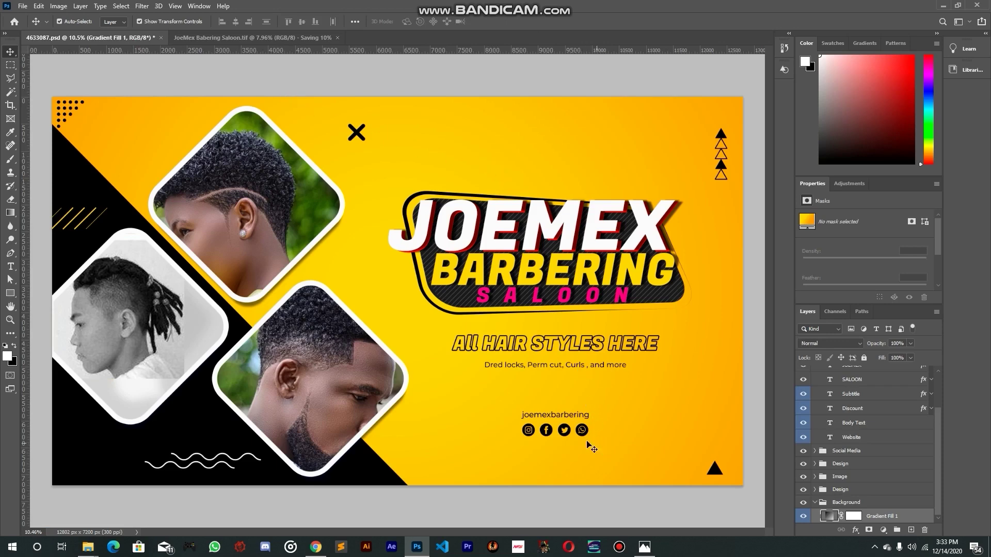
scroll(592, 389, up, 2)
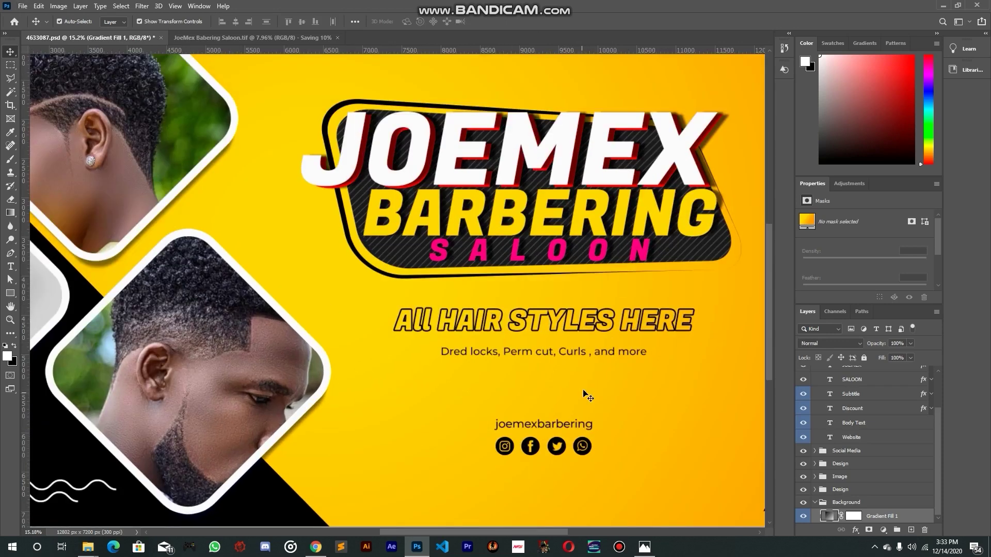
scroll(581, 391, down, 3)
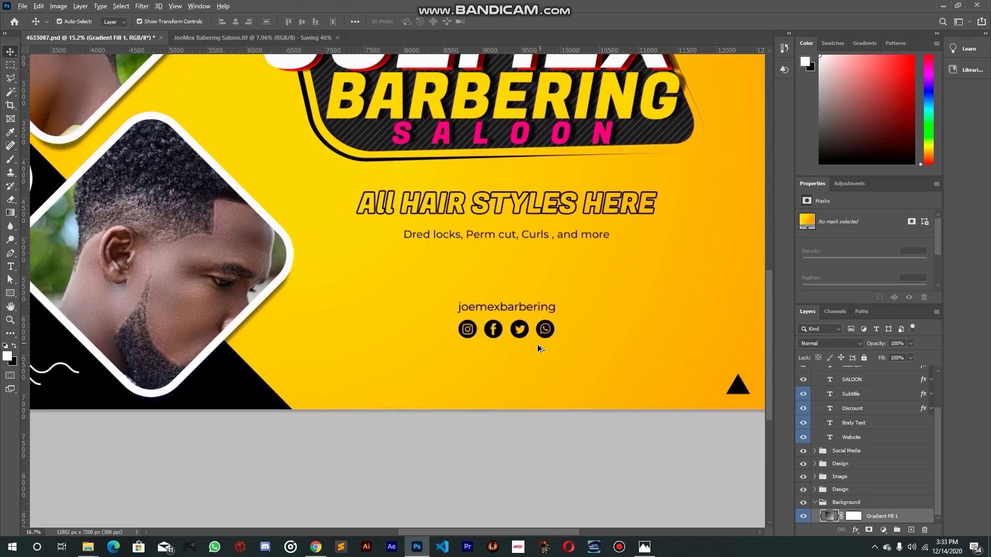
scroll(542, 361, up, 2)
scroll(531, 393, down, 2)
scroll(527, 352, up, 3)
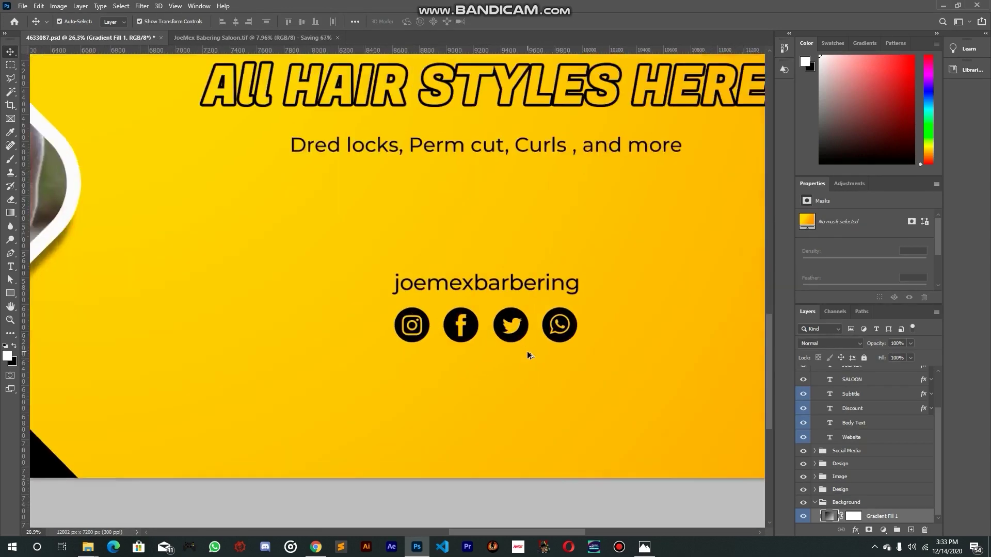
scroll(527, 351, up, 1)
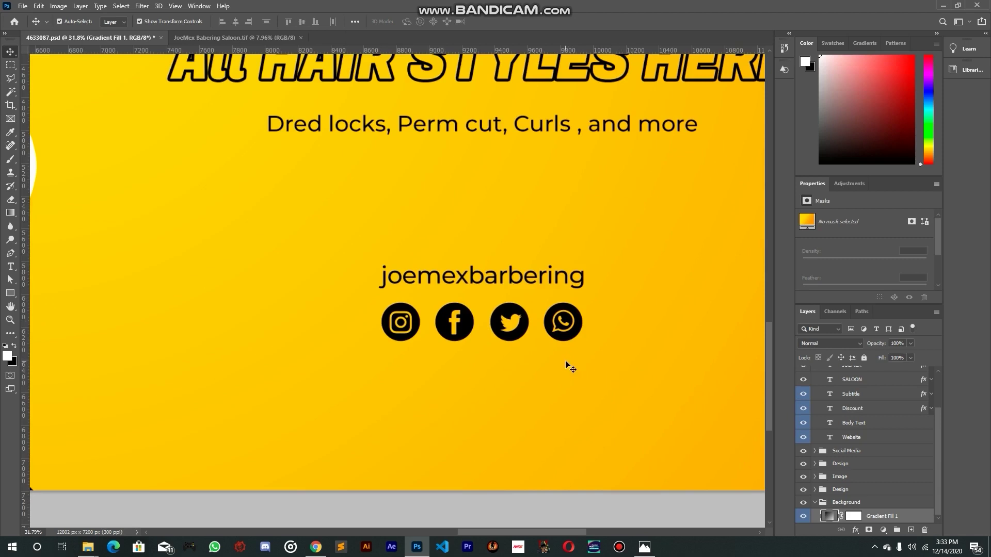
click(528, 329)
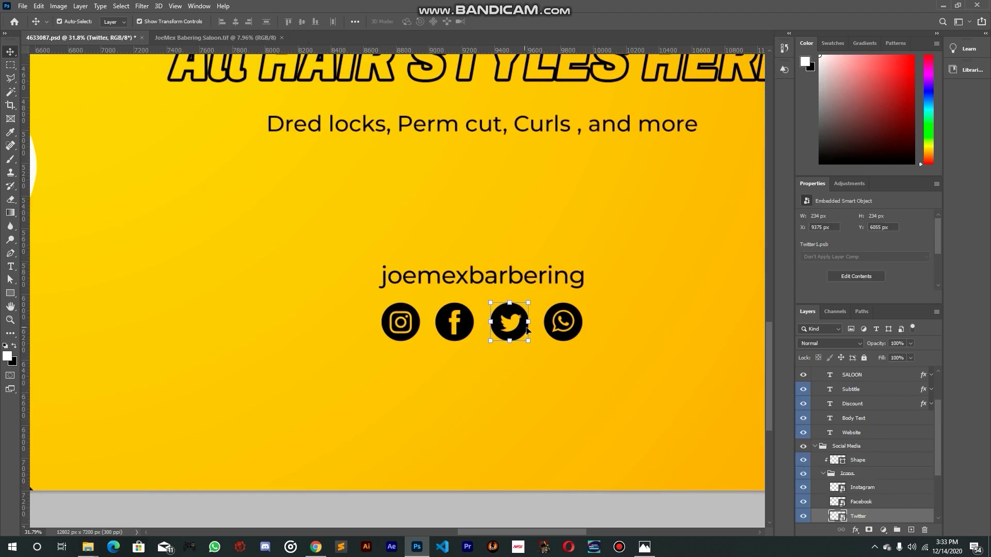
click(572, 328)
click(452, 336)
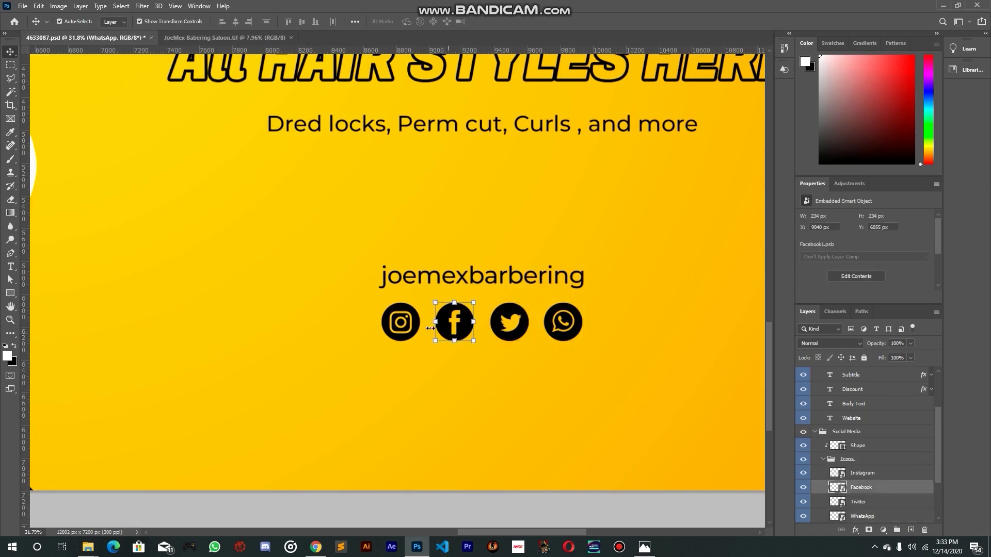
click(429, 327)
Switch to Chrome, browse the social media icons image results and preview the Dribbble set with Facebook, Twitter and YouTube circles
click(943, 6)
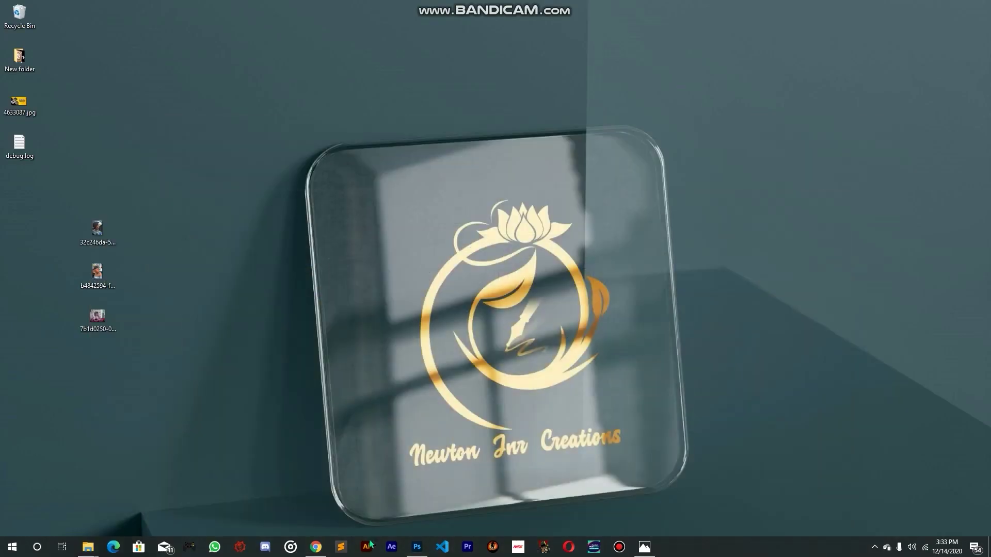
click(315, 547)
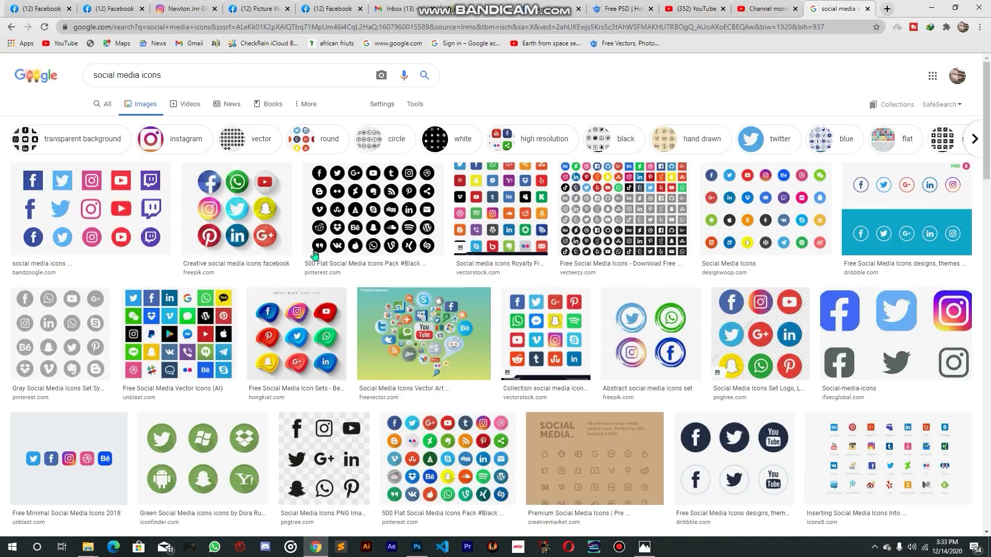
scroll(315, 254, down, 7)
scroll(411, 228, up, 3)
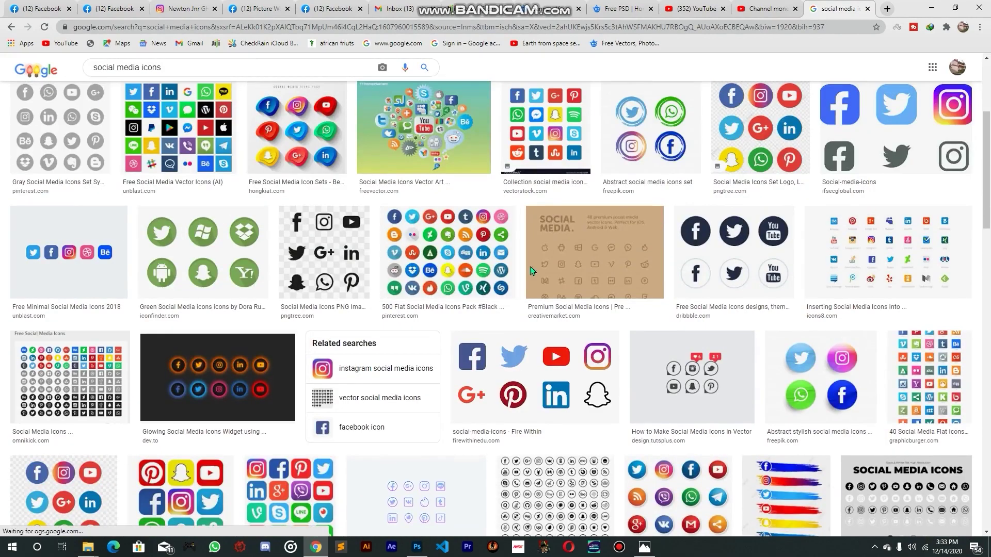
click(718, 238)
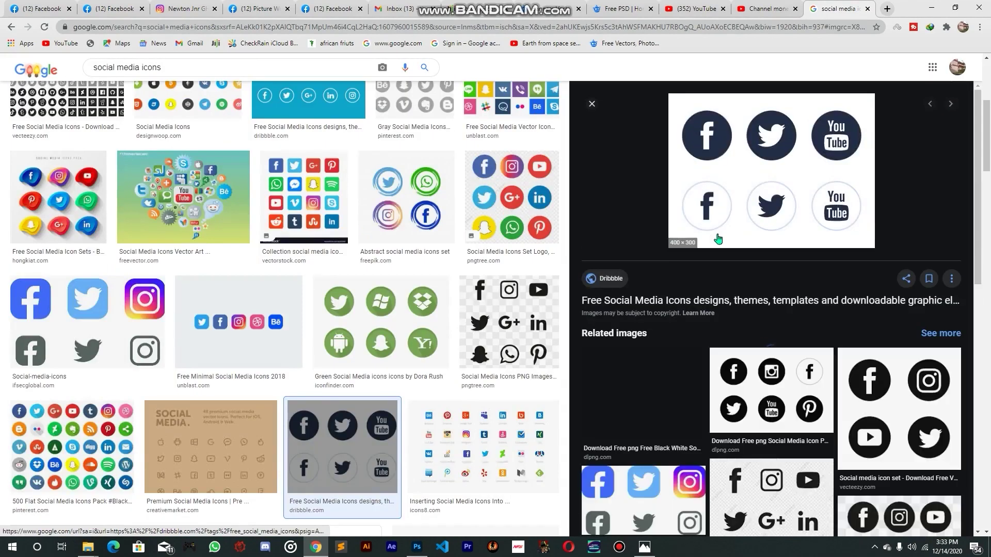
Compare the Dribbble icon set with the icons in 4633087.psd and save the image to the Desktop as a WEBP file
click(419, 548)
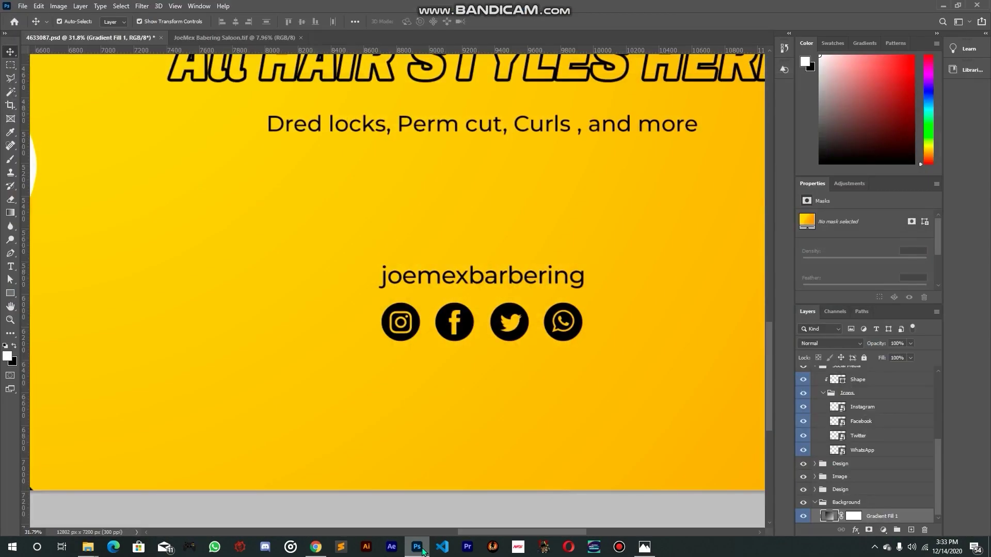
click(421, 550)
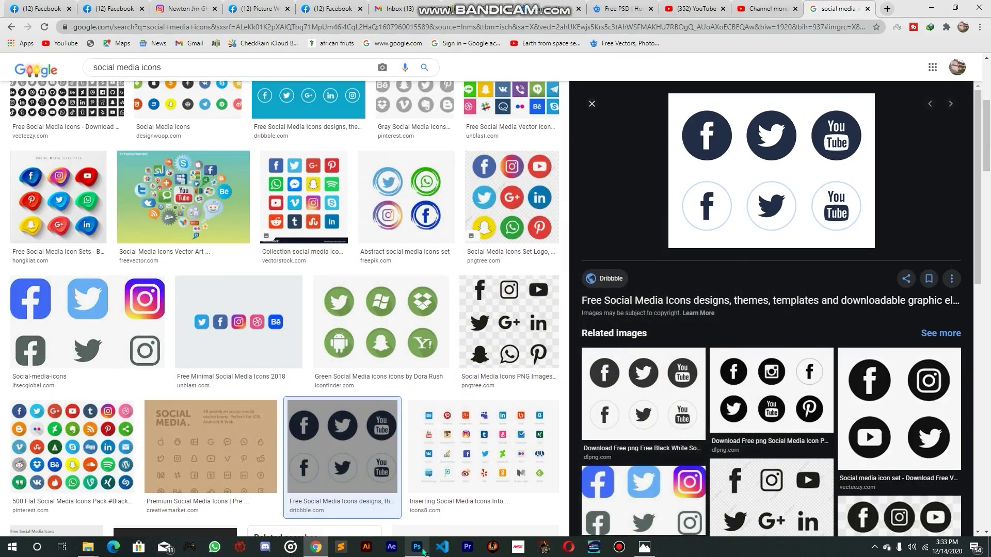
click(421, 550)
click(421, 549)
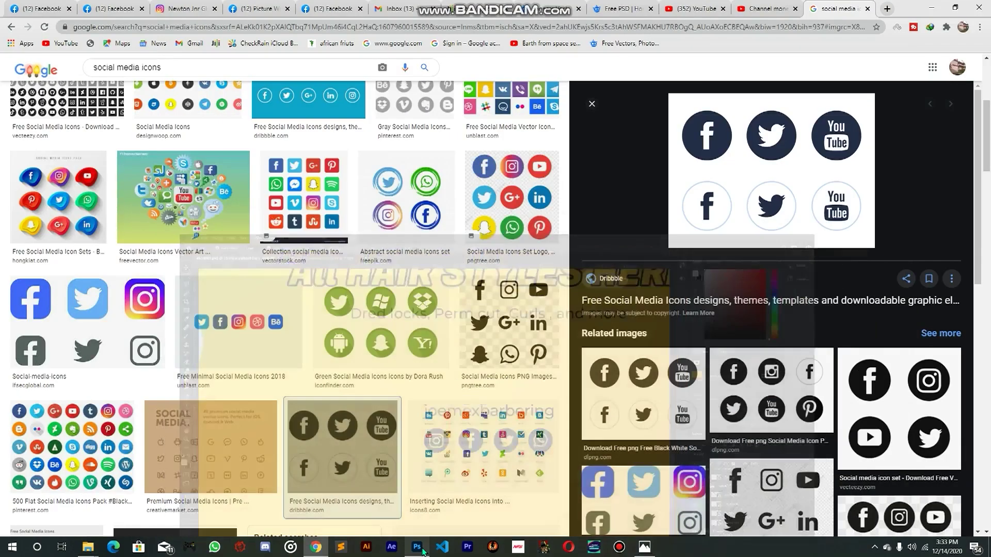
right_click(751, 139)
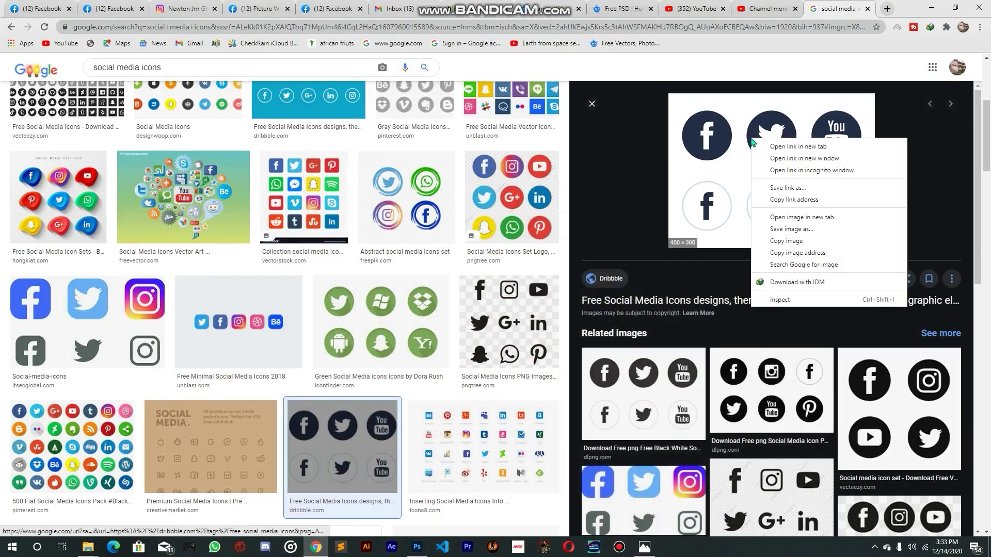
click(797, 230)
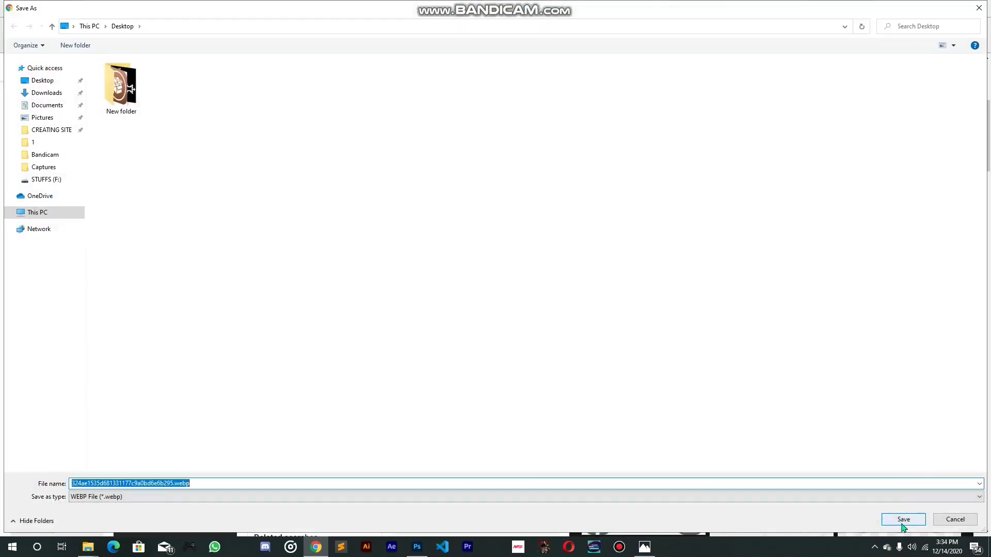
click(902, 524)
Find the black DLPNG social media icon pack among the related images and save it as 6332219_preview.png
scroll(877, 310, down, 6)
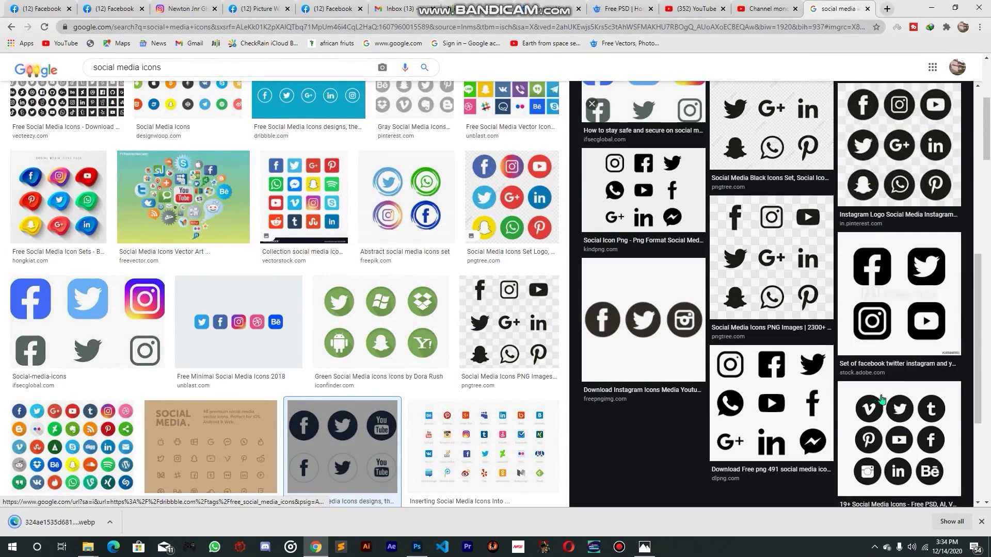
scroll(877, 400, down, 4)
scroll(885, 392, up, 5)
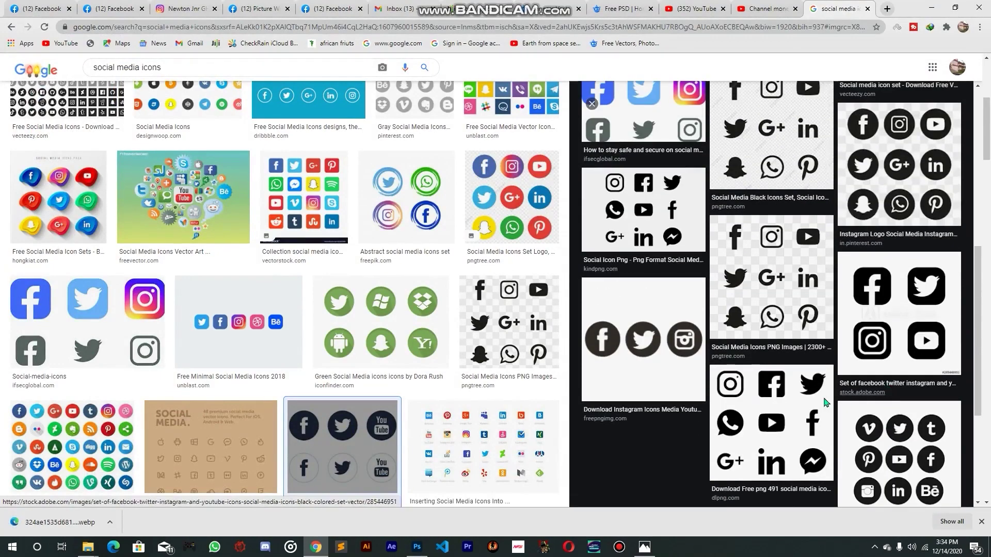
scroll(825, 402, down, 2)
click(781, 328)
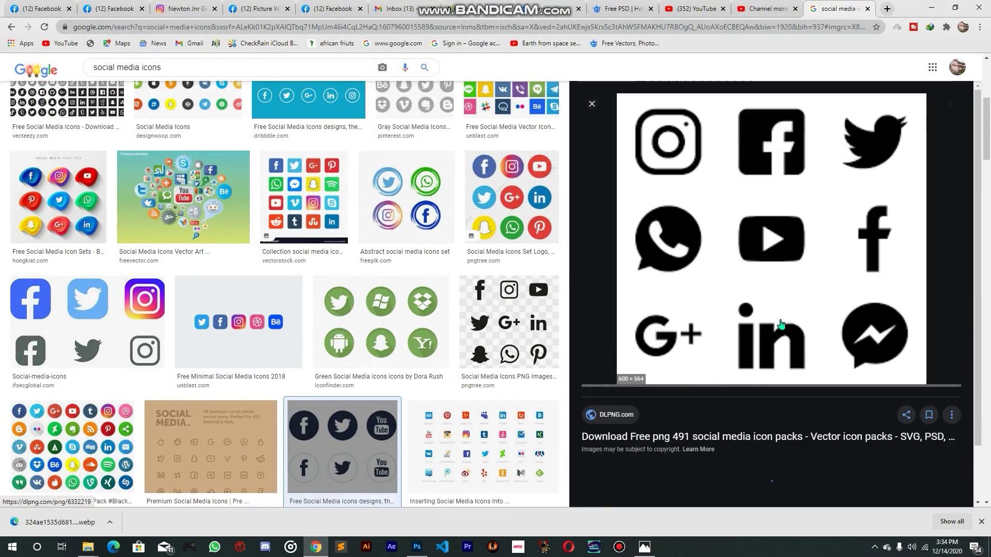
right_click(742, 206)
click(776, 292)
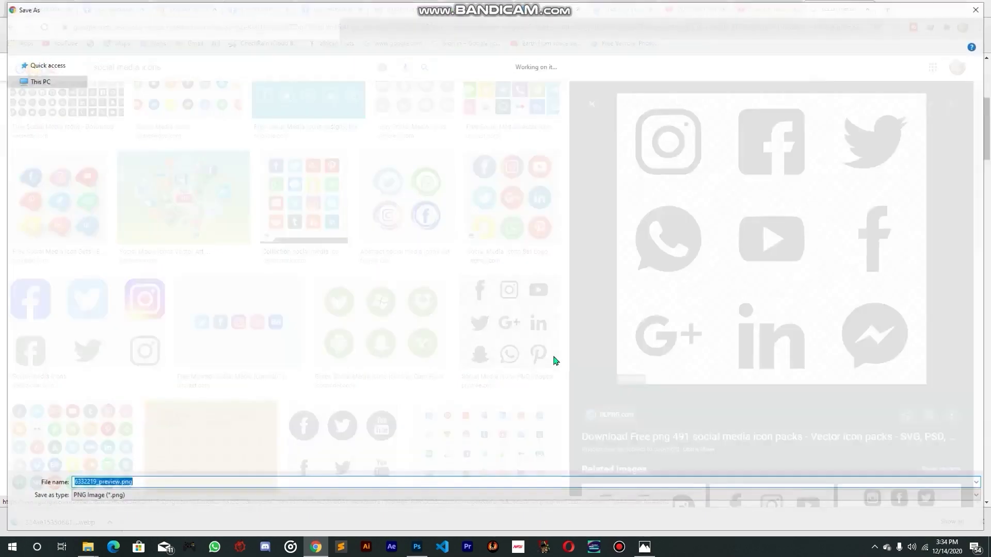
click(898, 522)
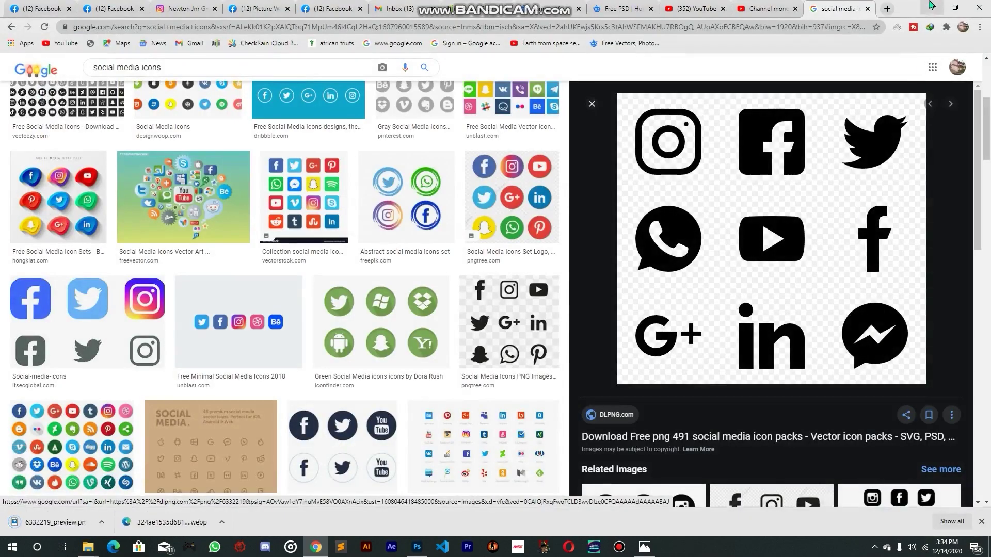
Switch to Photoshop, place 6332219_preview.png in 4633087.psd and copy it onto the banner in JoeMex Babering Saloon.tif
click(931, 7)
drag(19, 231, 427, 344)
key(Return)
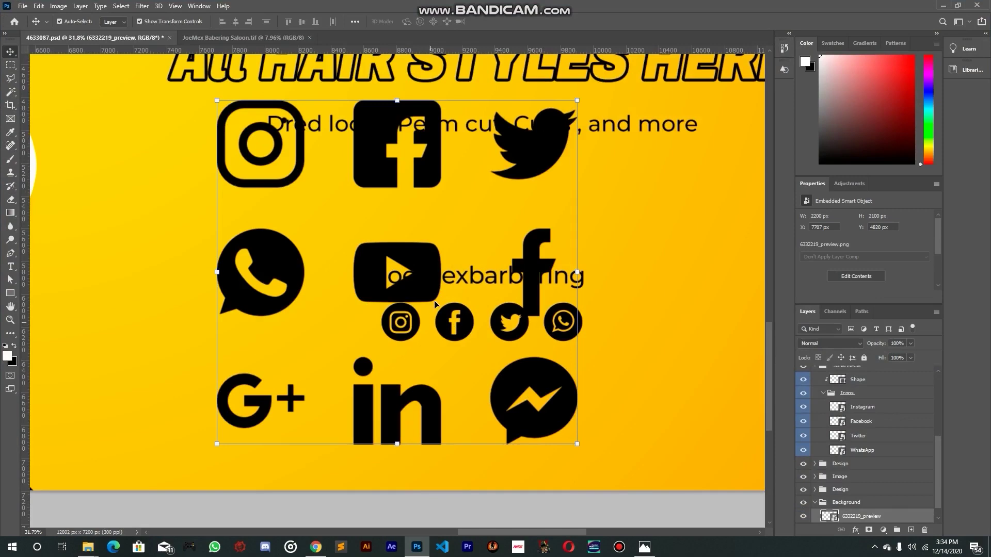
drag(286, 266, 452, 353)
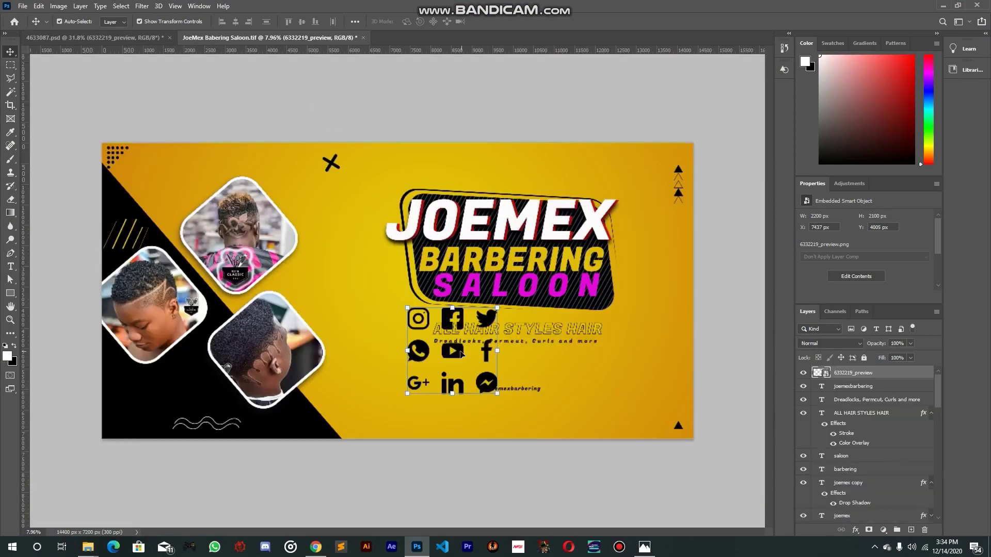
Delete the placed icon pack from 4633087.psd and check the original social icons beneath the handle
key(ctrl+Tab)
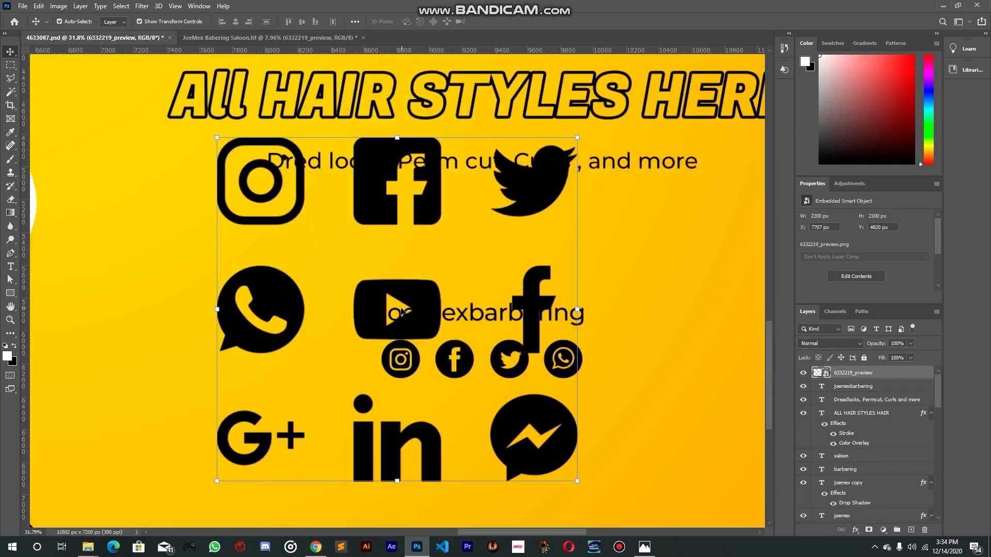
key(Delete)
drag(559, 420, 416, 374)
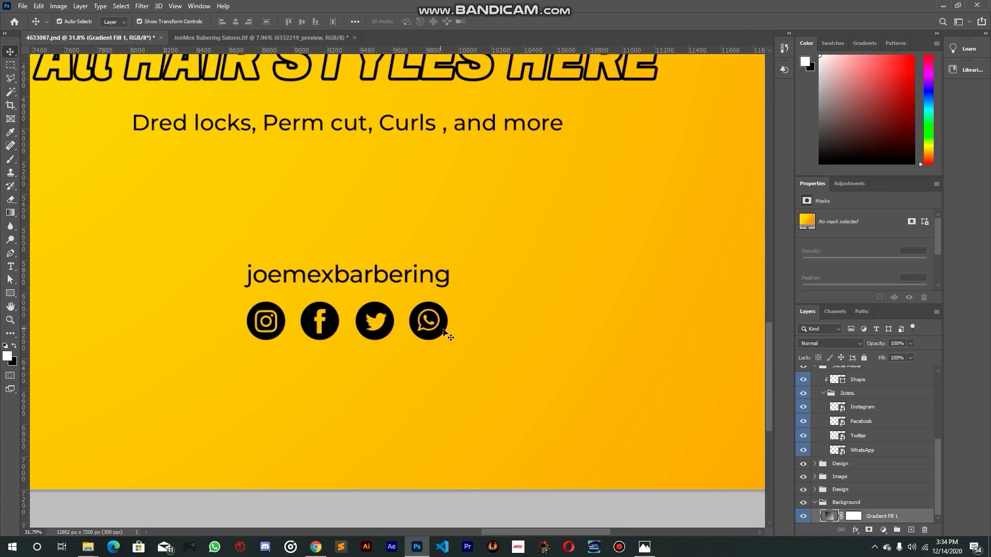
Switch to JoeMex Babering Saloon.tif and rasterize the 6332219_preview icon pack layer
click(265, 38)
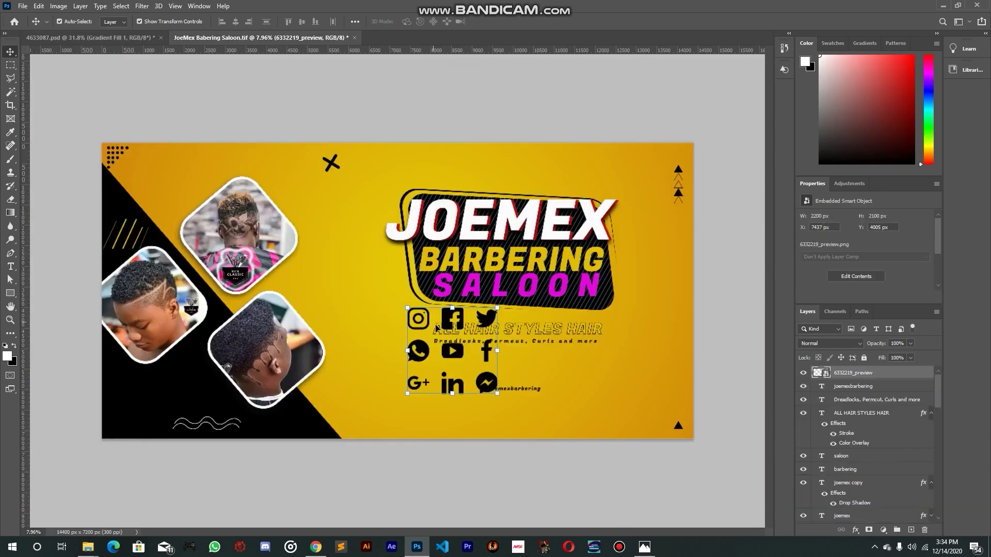
scroll(519, 400, up, 3)
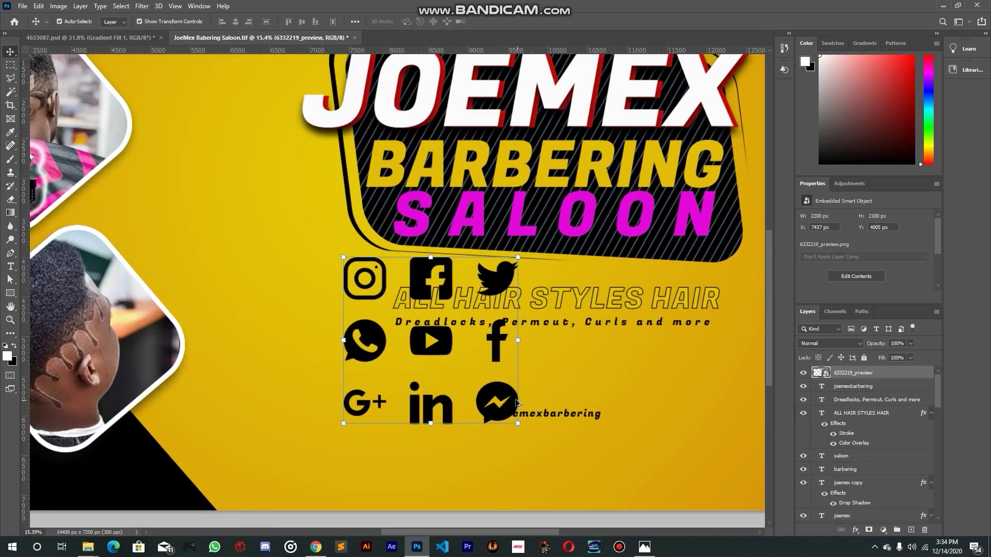
right_click(897, 384)
click(902, 373)
right_click(901, 374)
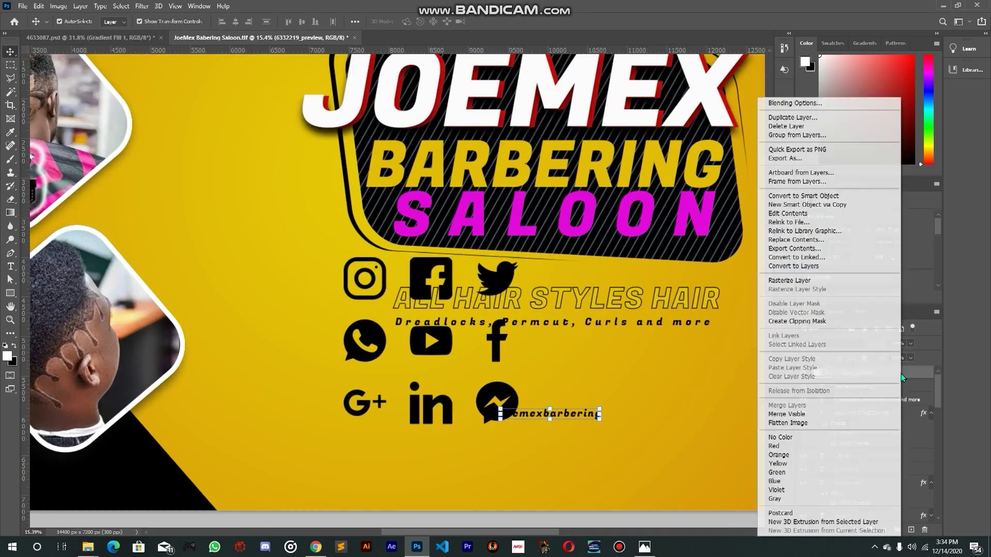
click(800, 281)
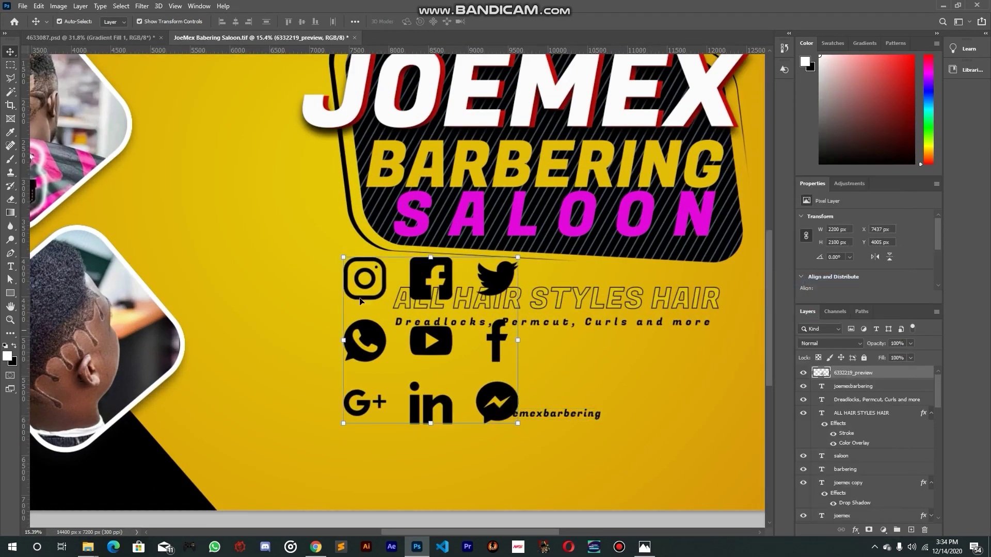
Select the Instagram icon in the pack with a rectangular marquee, cut it onto its own layer and move it away from the other icons
click(10, 67)
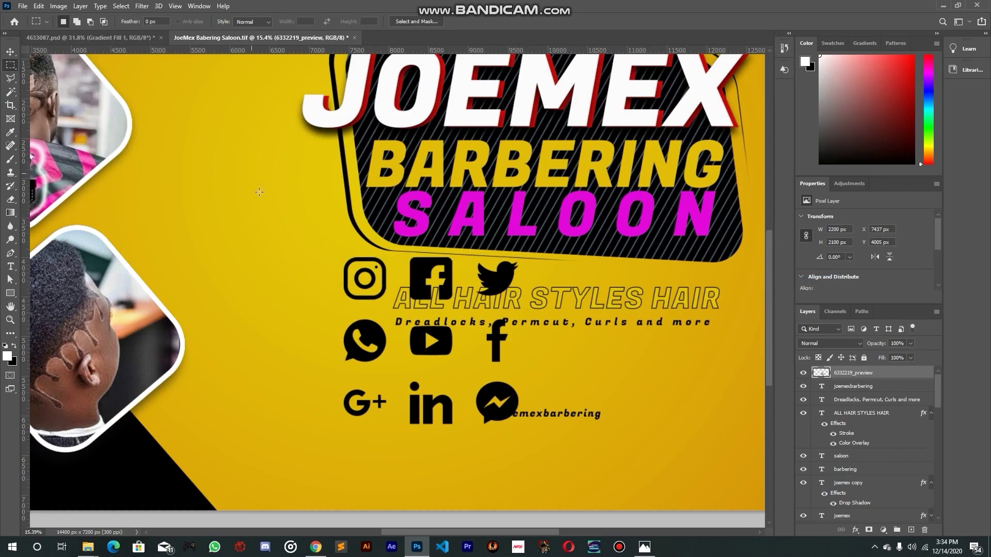
scroll(480, 258, up, 3)
drag(342, 230, 449, 327)
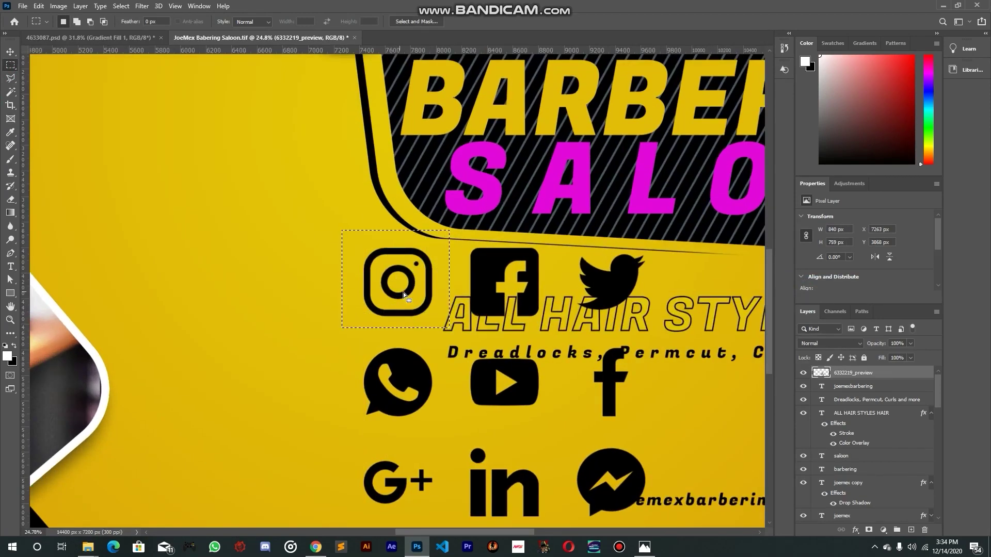
right_click(377, 274)
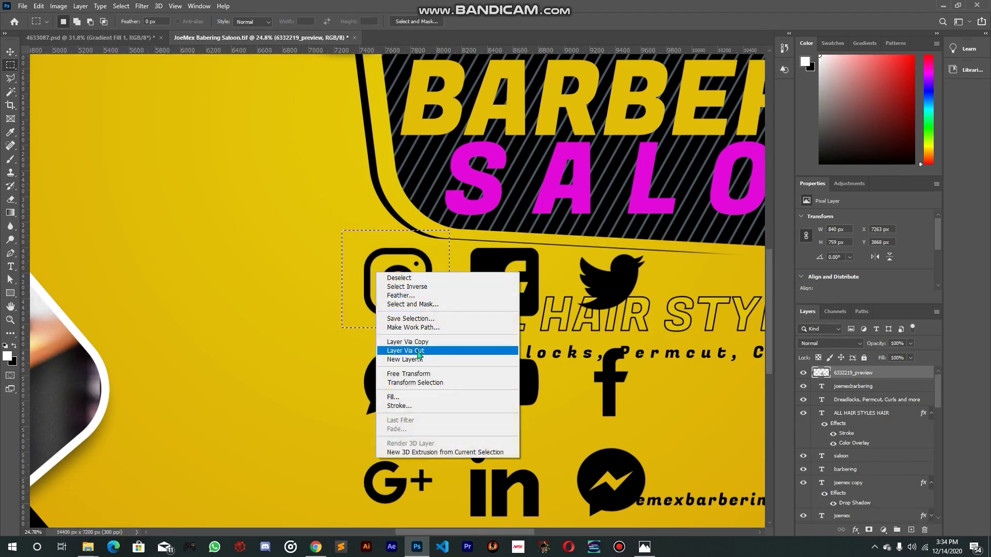
click(418, 352)
click(10, 54)
drag(552, 305, 273, 244)
drag(545, 370, 437, 270)
Marquee-select the WhatsApp icon in the 6332219_preview layer and put it on its own layer
click(12, 69)
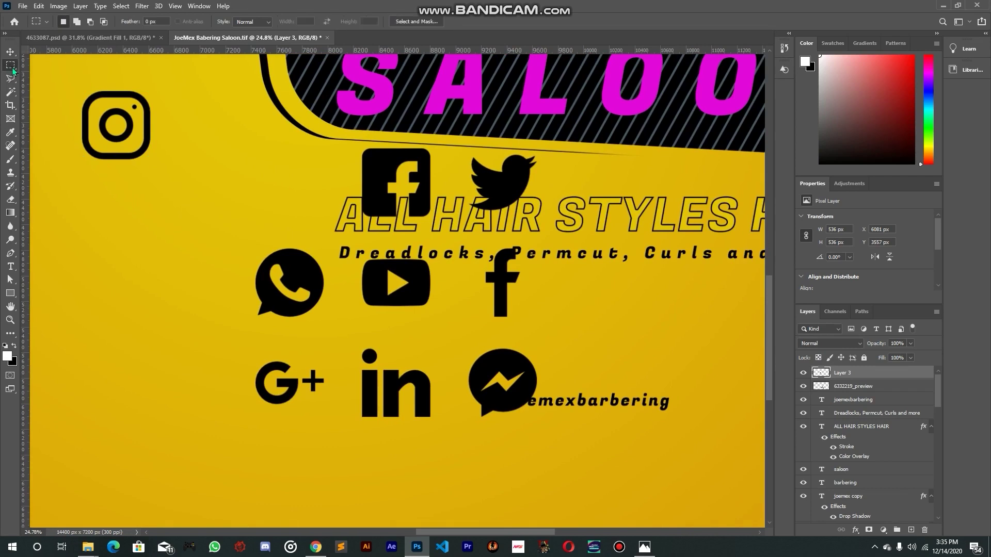
drag(228, 237, 333, 330)
key(alt+bracketleft)
right_click(415, 281)
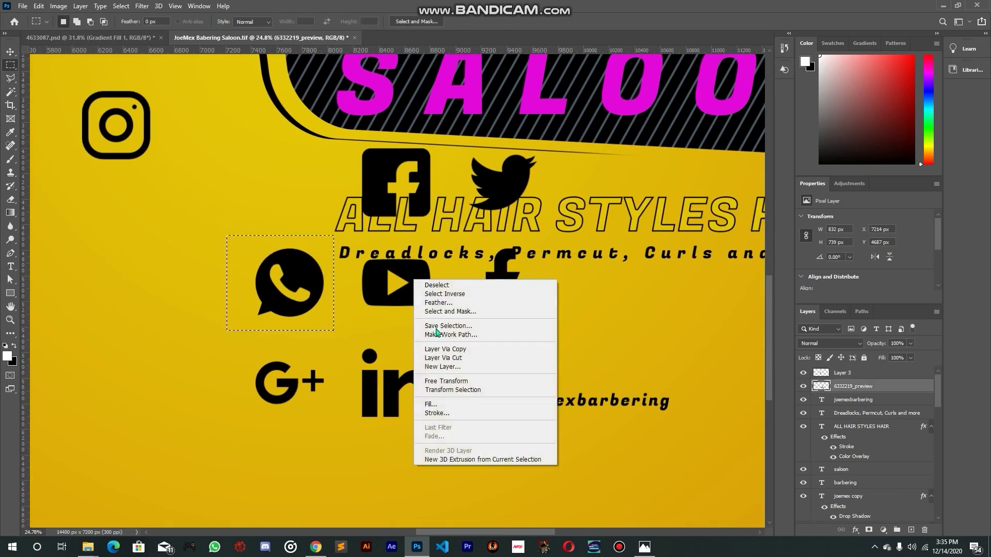
click(449, 353)
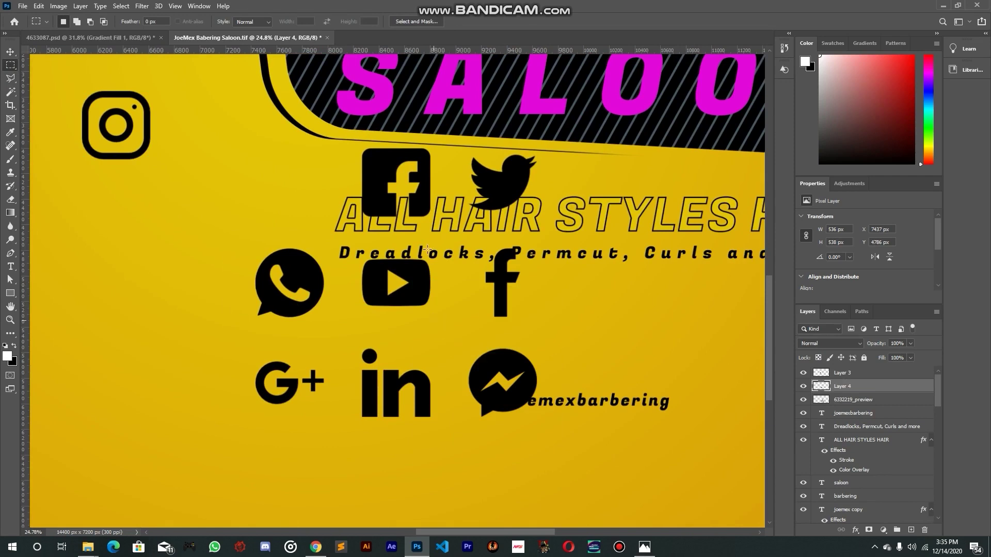
Marquee-select the Twitter icon in the 6332219_preview layer and put it on its own layer
key(alt+bracketleft)
drag(582, 132, 458, 231)
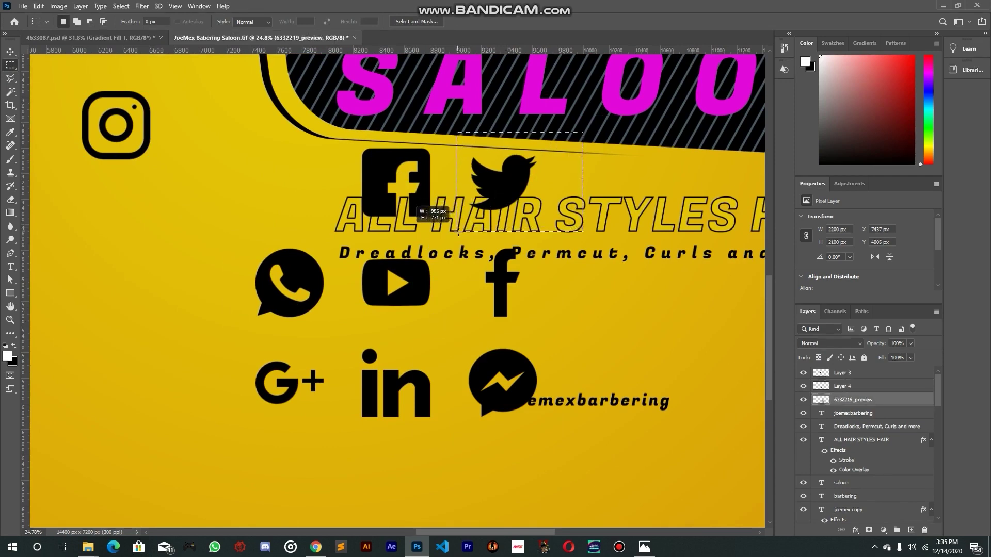
right_click(510, 196)
click(551, 273)
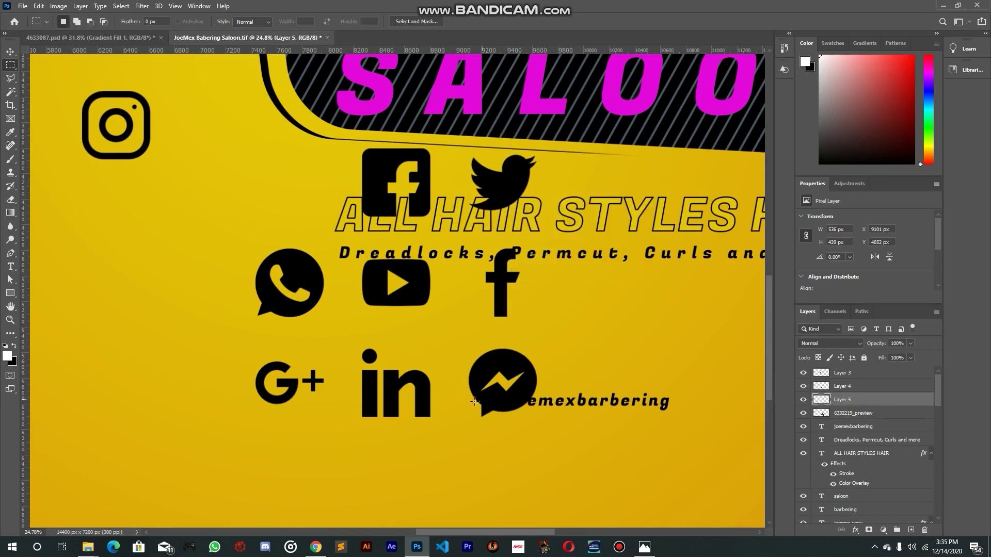
Check the icon row in 4633087.psd, then put the square Facebook icon from the banner's icon pack on its own layer
click(131, 40)
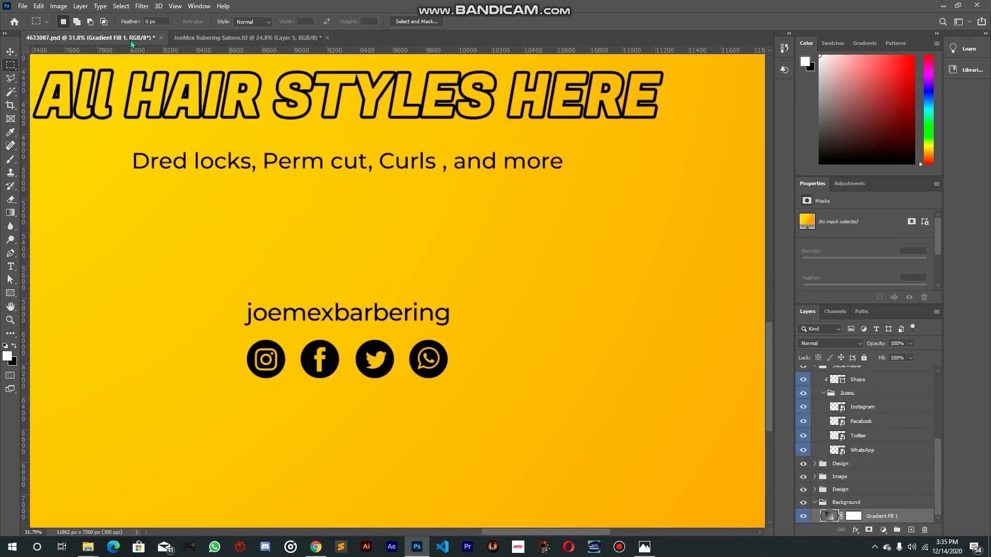
click(293, 40)
drag(314, 129, 450, 232)
key(alt+bracketleft)
right_click(411, 264)
click(438, 270)
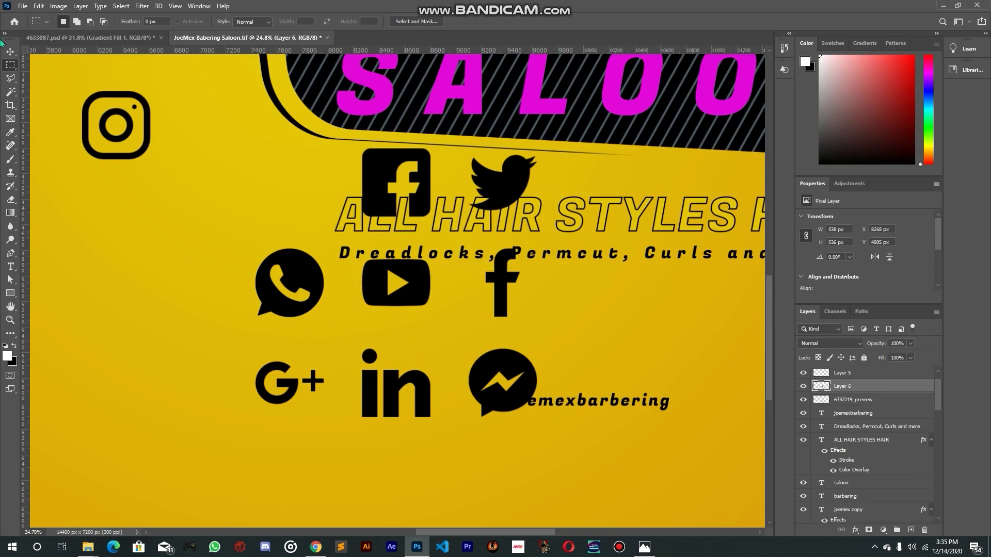
Hide the 6332219_preview layer that holds the remaining icons
click(11, 52)
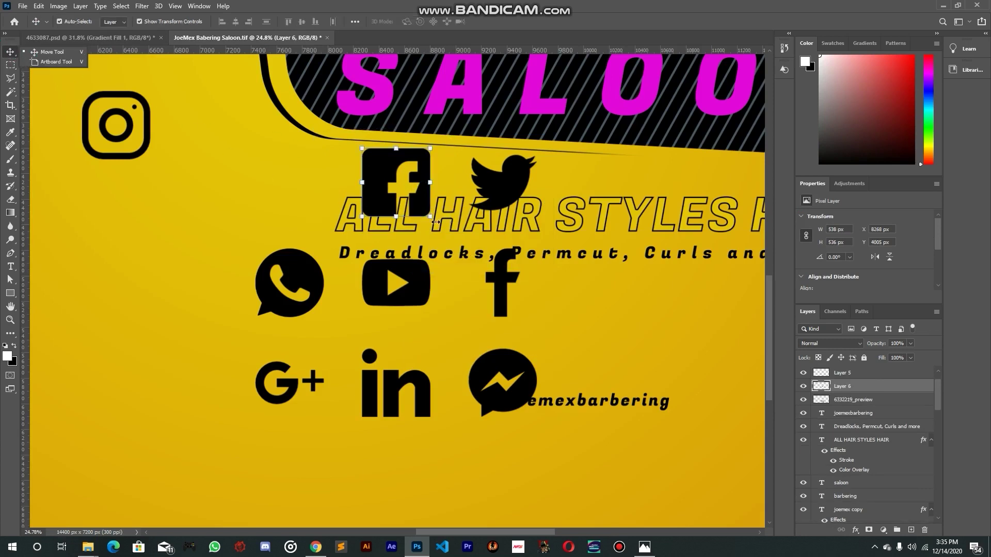
click(846, 402)
scroll(653, 398, up, 1)
scroll(836, 387, up, 2)
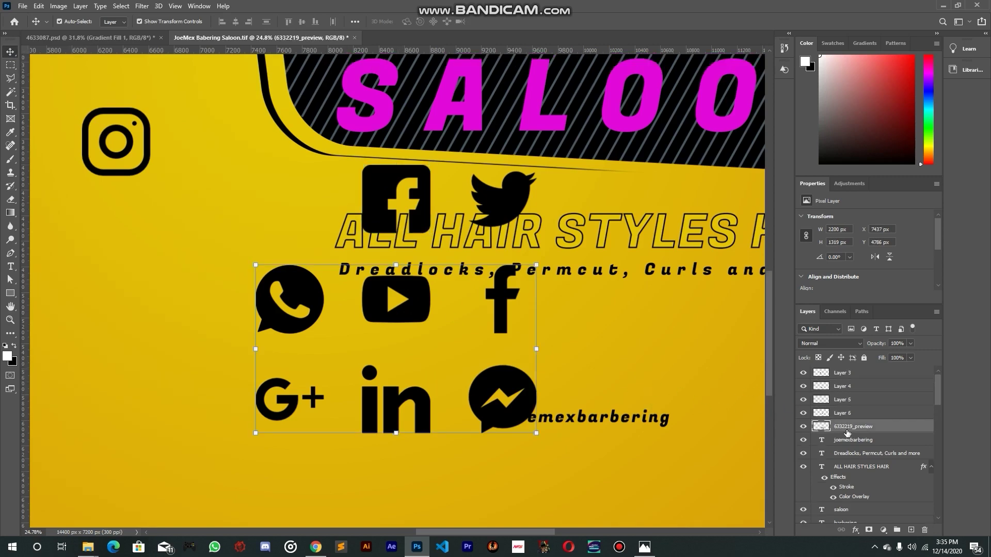
click(803, 428)
Move the Facebook, Twitter and Instagram icons down into a rough row with the WhatsApp icon below the service text
drag(397, 205, 430, 358)
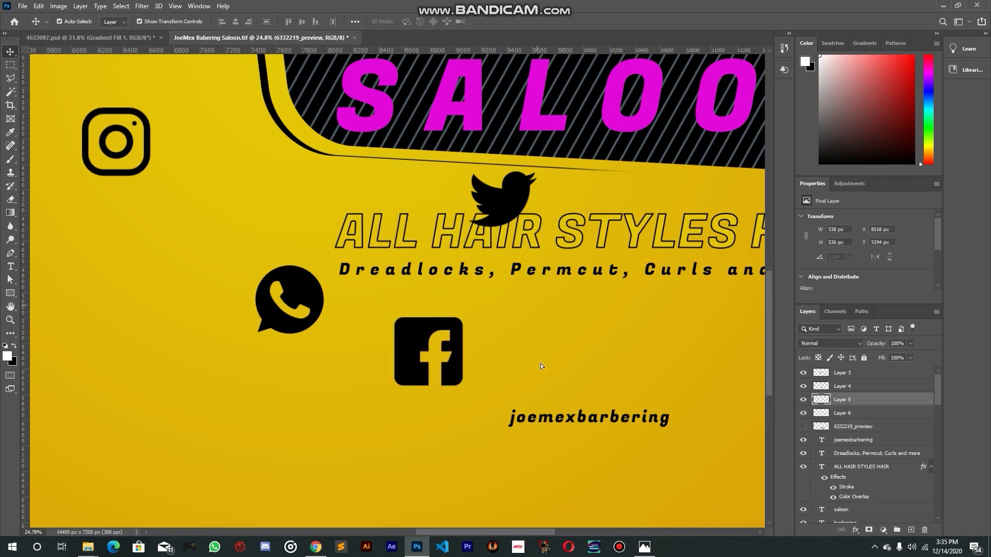
drag(505, 208, 544, 395)
drag(91, 124, 189, 370)
Select the Instagram, WhatsApp, Facebook and Twitter icons, align their vertical centers and distribute them horizontally
shift+click(299, 291)
shift+click(418, 345)
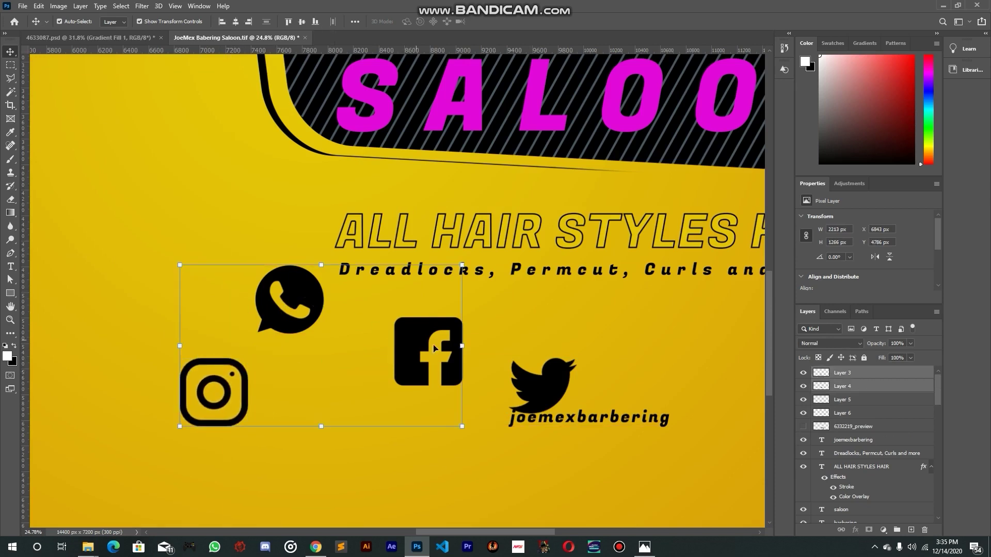
shift+click(547, 389)
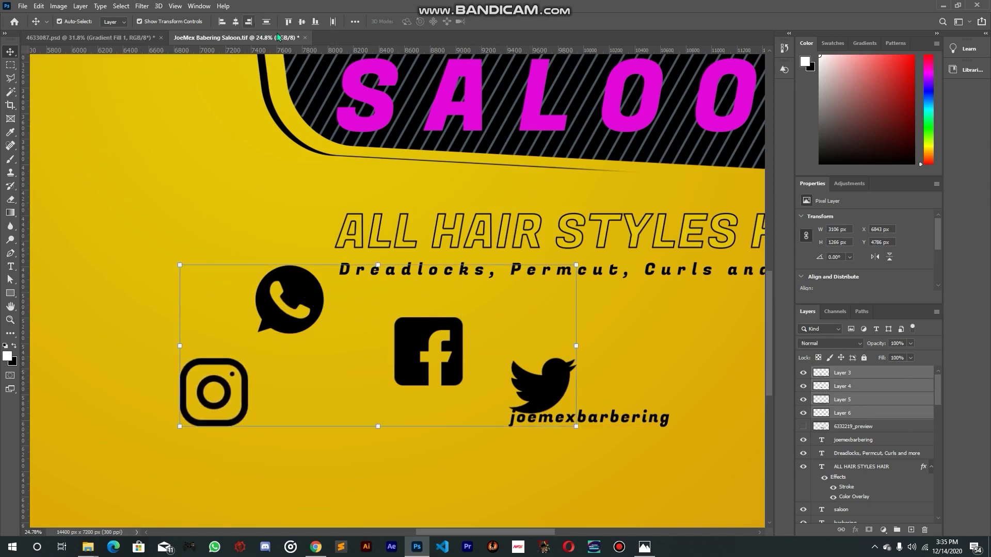
click(301, 22)
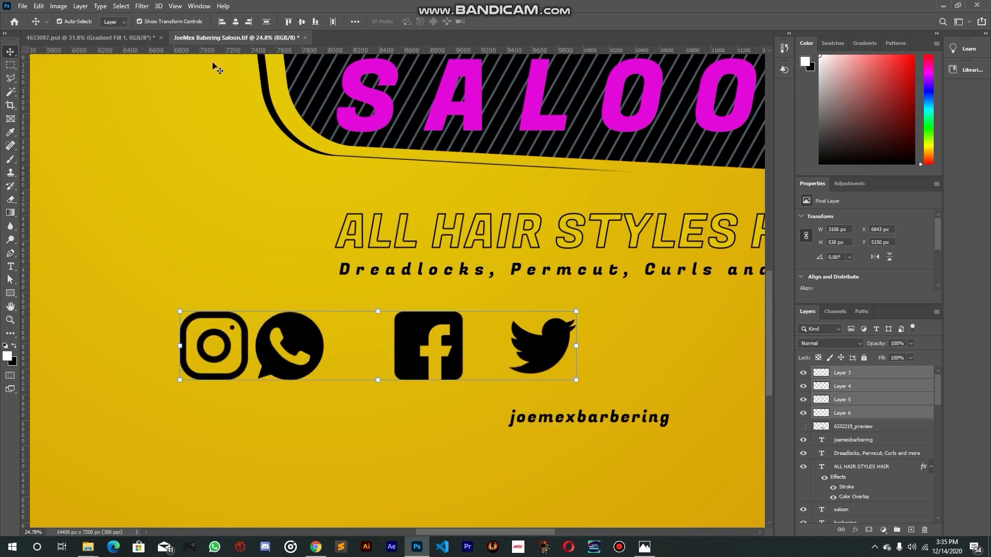
click(333, 22)
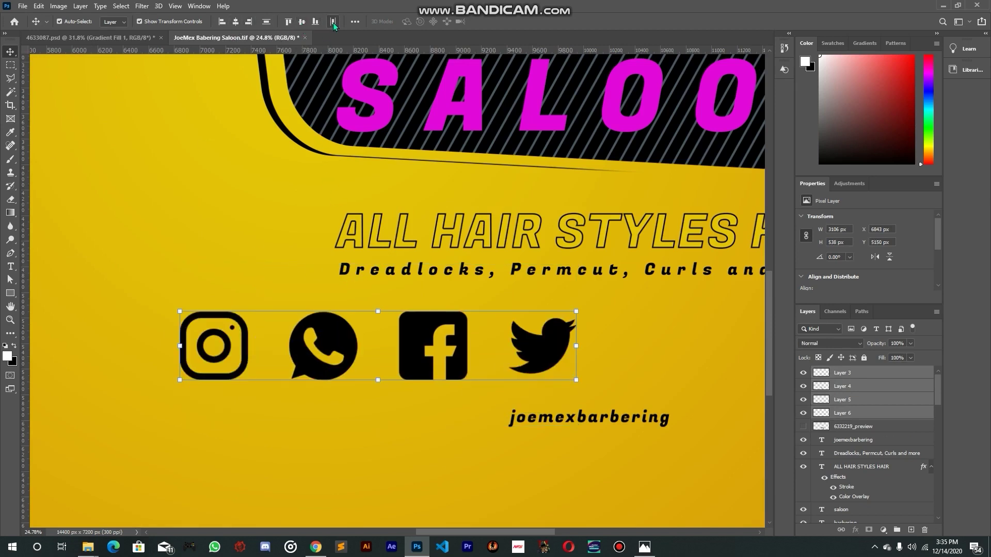
Scale the icon row down to about 1476 × 256 px and move it beneath the joemexbarbering handle
scroll(439, 243, down, 2)
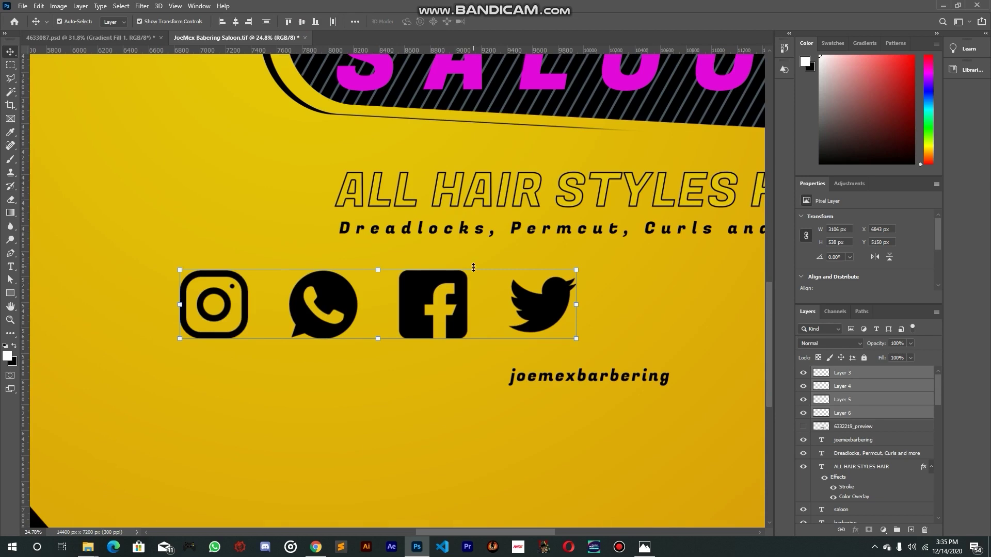
drag(379, 269, 379, 306)
key(Return)
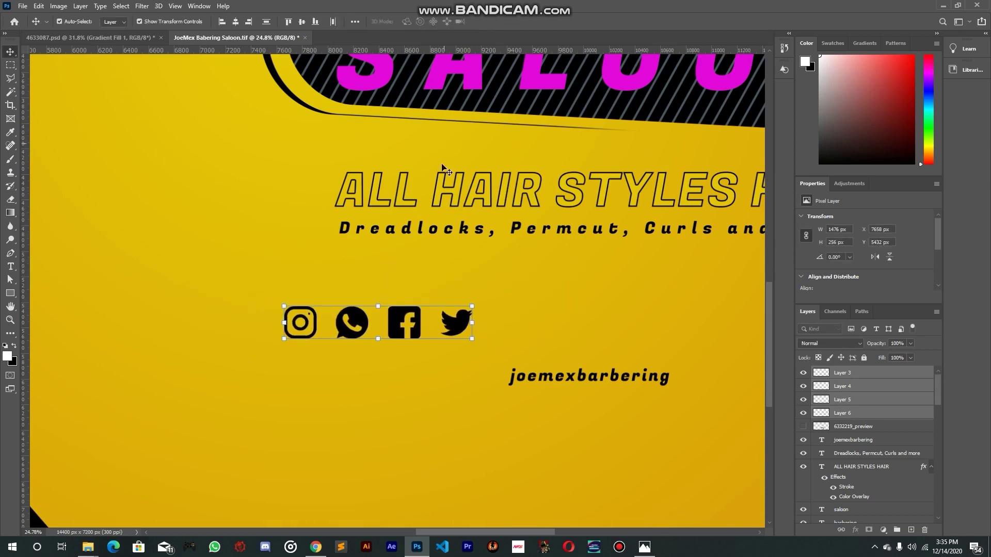
drag(269, 169, 473, 260)
drag(565, 277, 388, 208)
scroll(415, 259, up, 2)
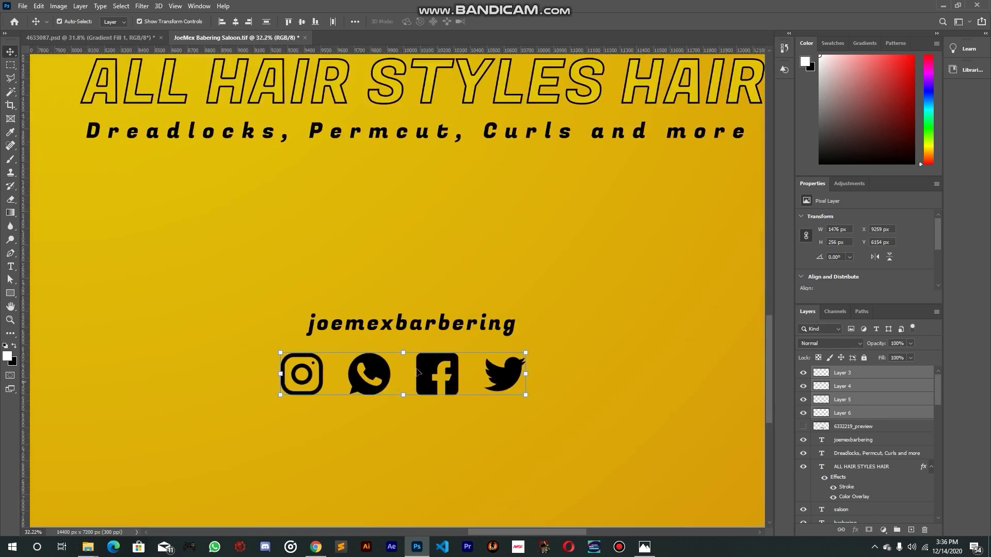
Scale the four icons down further and move the row up closer to the handle
drag(404, 354, 404, 369)
key(Return)
drag(508, 218, 506, 194)
Set the joemexbarbering handle's font size to 18 pt and shift the text to sit more centrally above the icons
click(445, 326)
scroll(864, 252, down, 2)
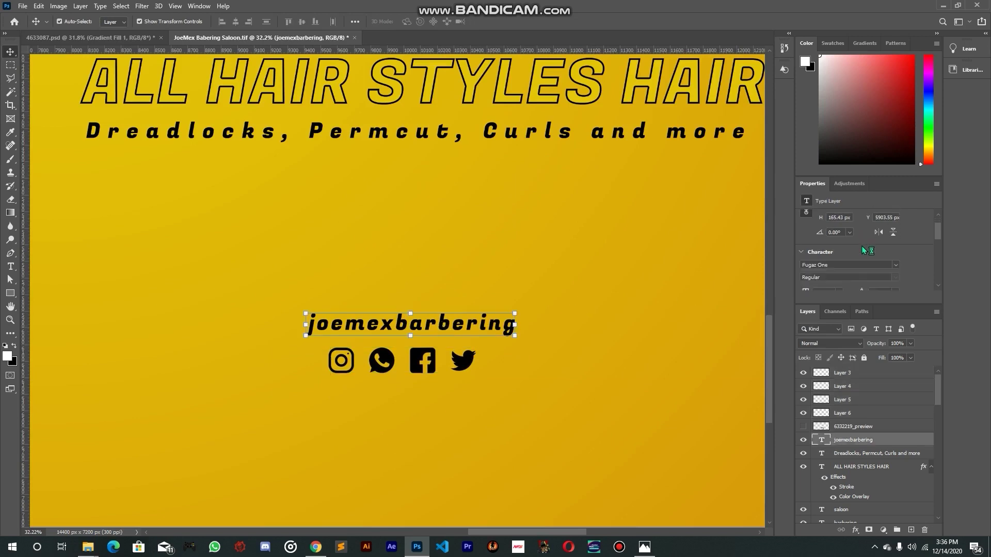
scroll(864, 251, down, 2)
click(839, 244)
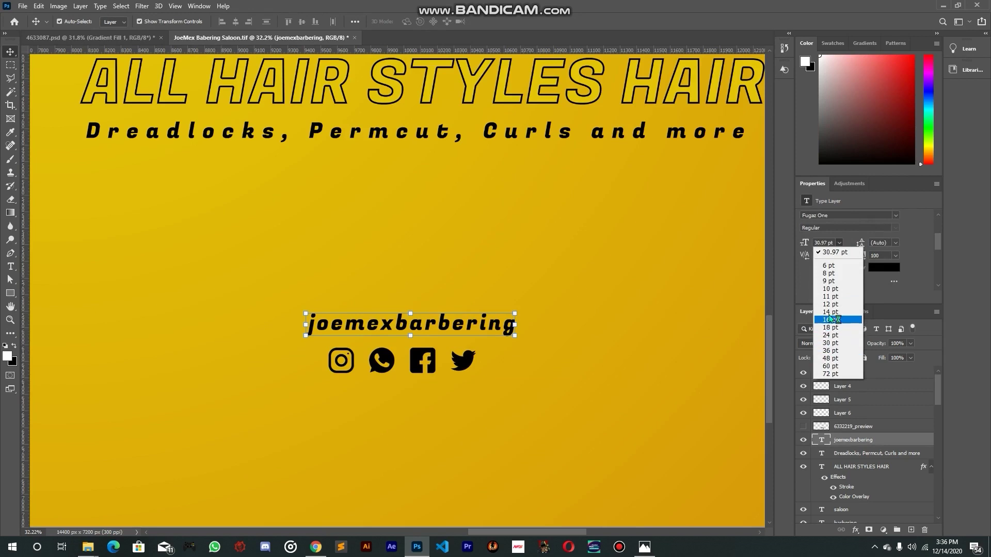
click(832, 291)
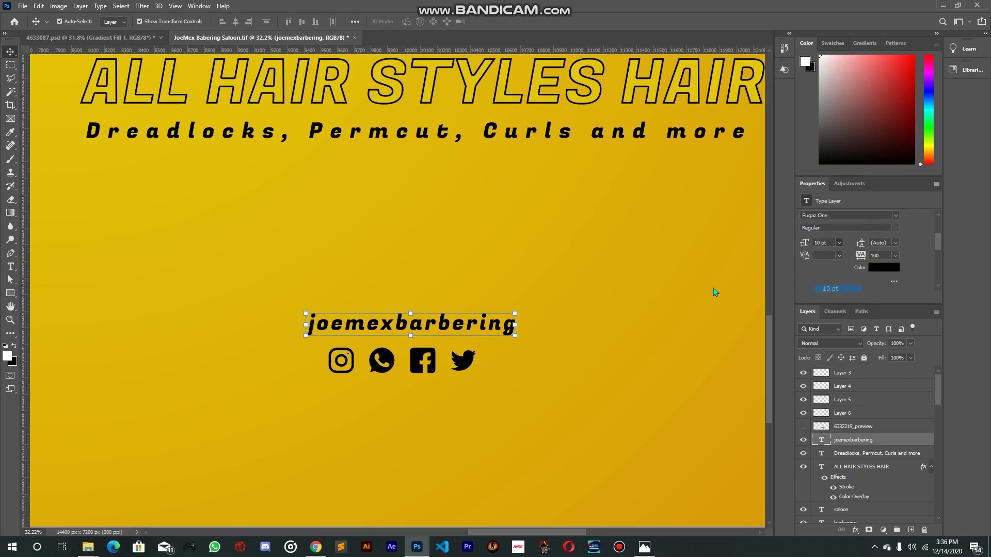
click(840, 243)
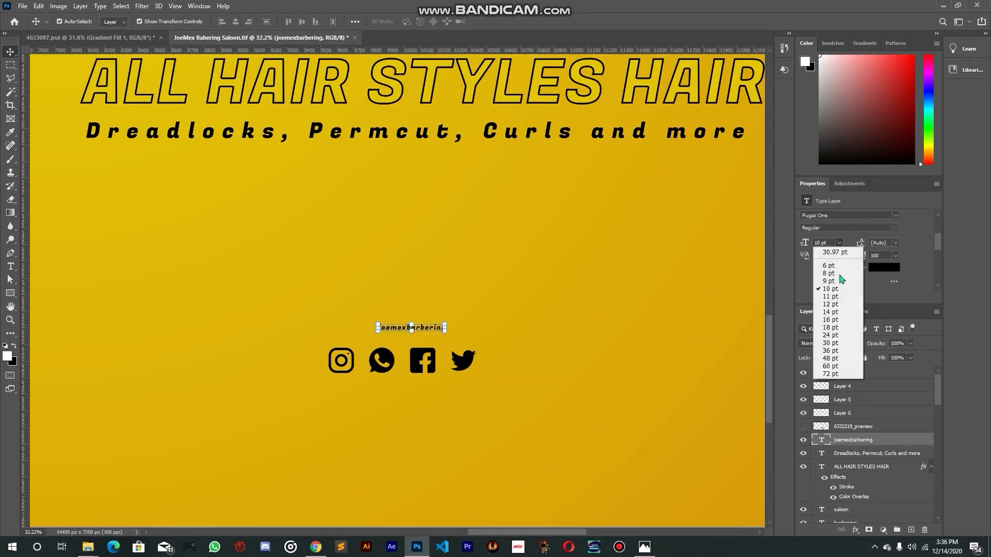
click(829, 335)
drag(832, 242, 812, 240)
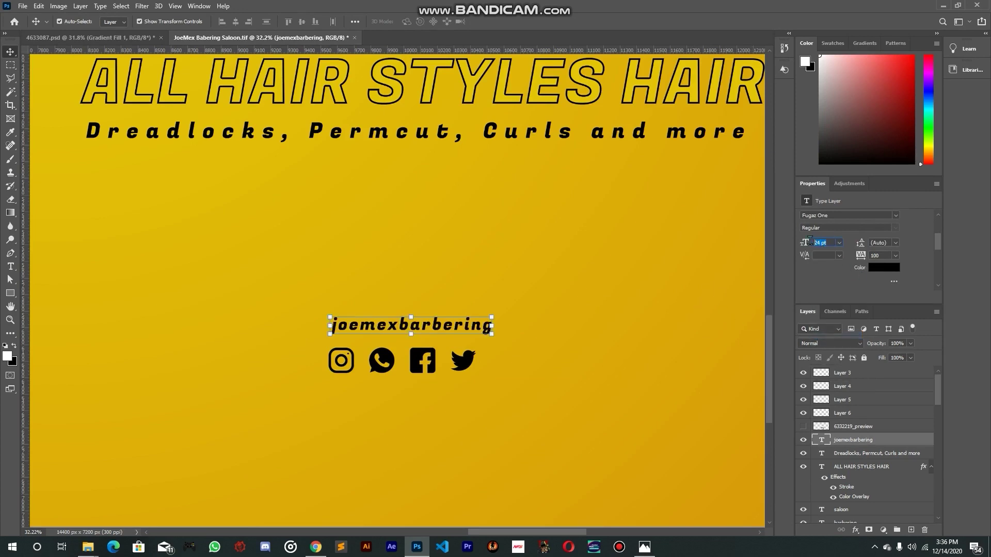
text(18)
mouse_move(551, 258)
mouse_down()
mouse_move(540, 270)
mouse_move(543, 255)
mouse_up()
Select the four social icons and scale the row down to about 545 × 95 px
scroll(419, 382, up, 3)
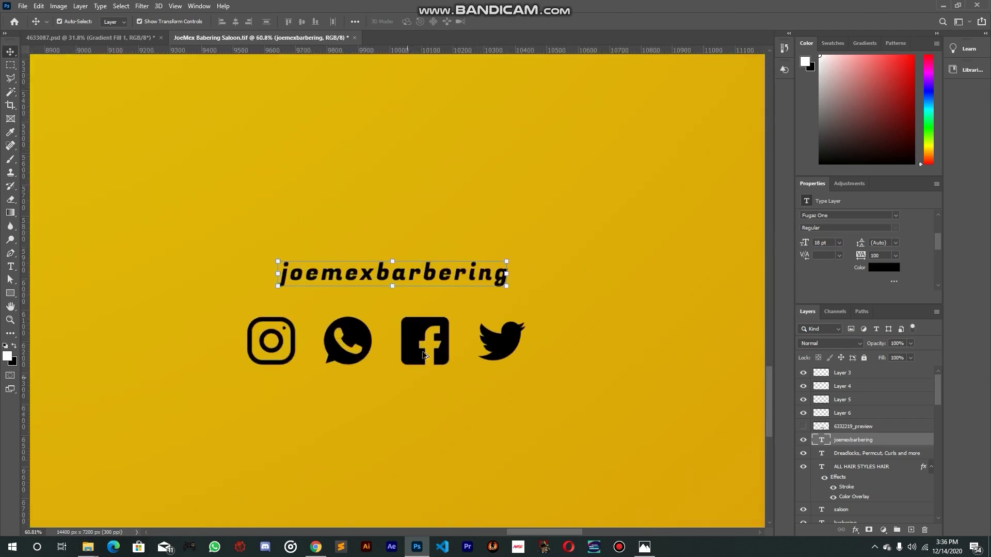
drag(590, 429, 273, 353)
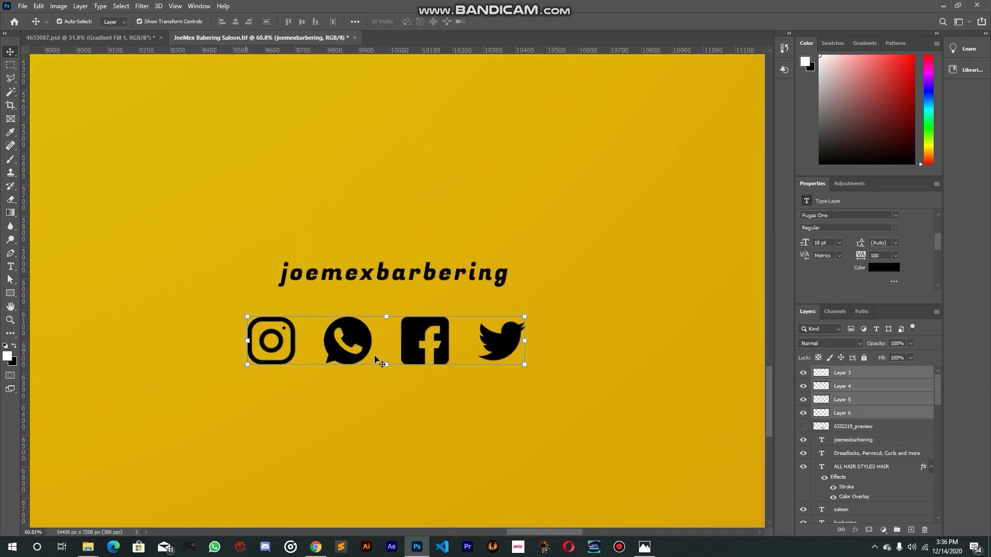
drag(386, 317, 386, 335)
key(Return)
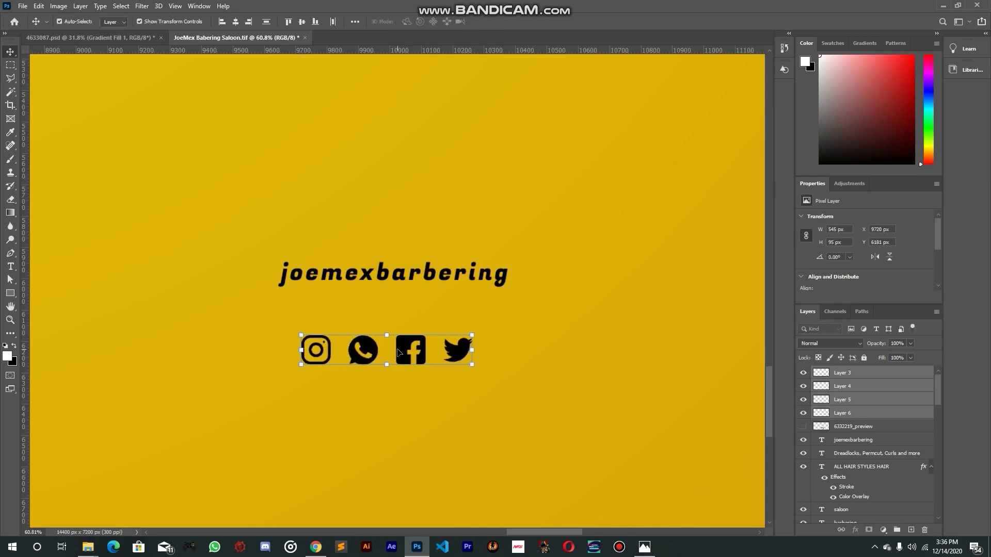
Move the icons closer together into a row about 463 px wide and distribute them evenly
click(502, 364)
drag(461, 358, 450, 358)
drag(376, 351, 386, 351)
drag(325, 353, 340, 353)
drag(481, 416, 313, 330)
click(331, 21)
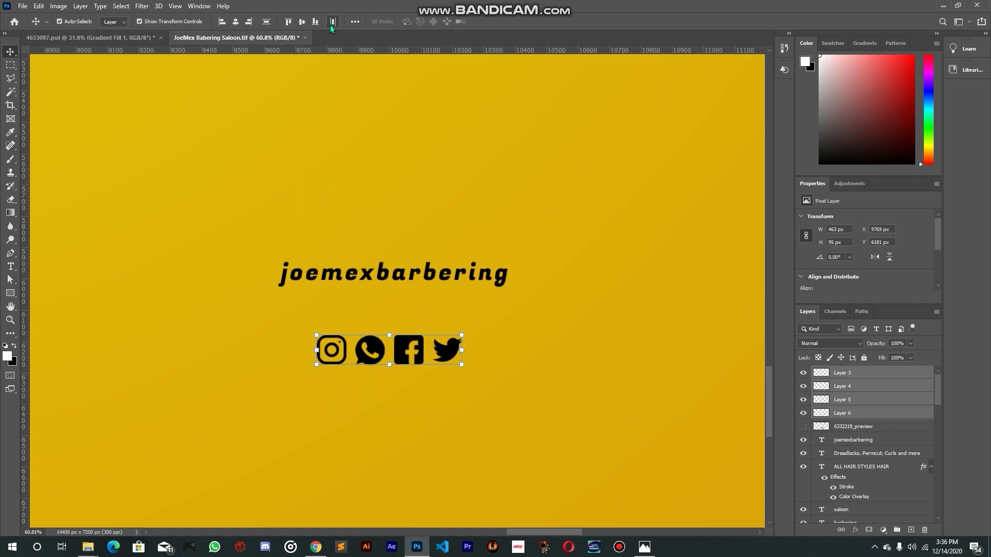
Check the circular icons in 4633087.psd, then draw a black circle about 137 px across around the banner's Instagram icon
click(156, 36)
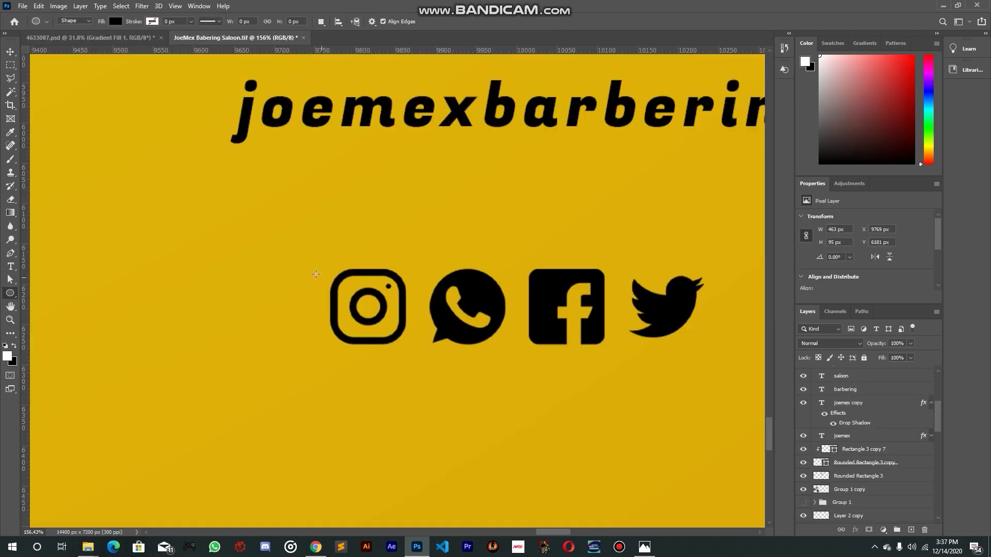
drag(306, 261, 437, 370)
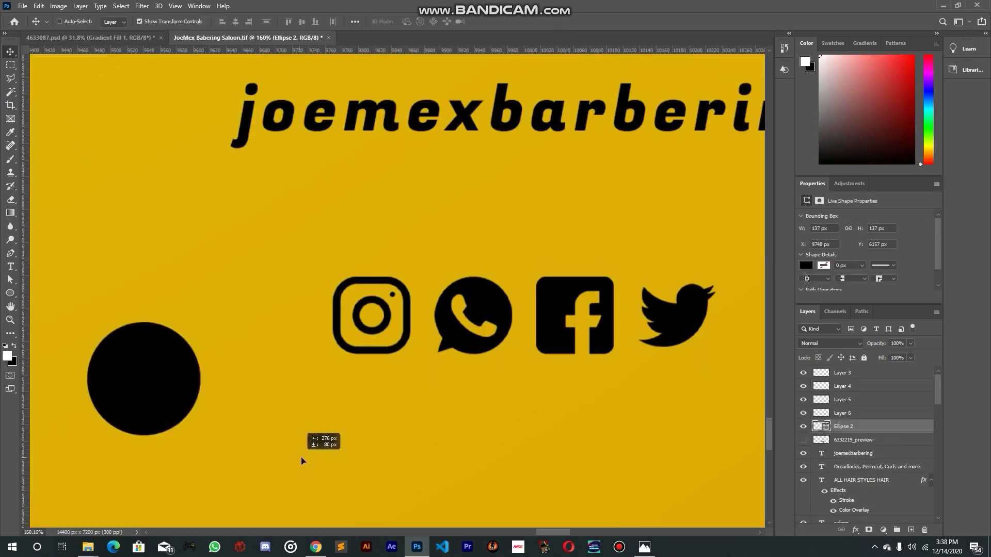
Move the black circle over the banner's Instagram icon and scale it down to about 130 px across
drag(301, 457, 499, 370)
key(ctrl+t)
drag(426, 324, 399, 330)
key(Return)
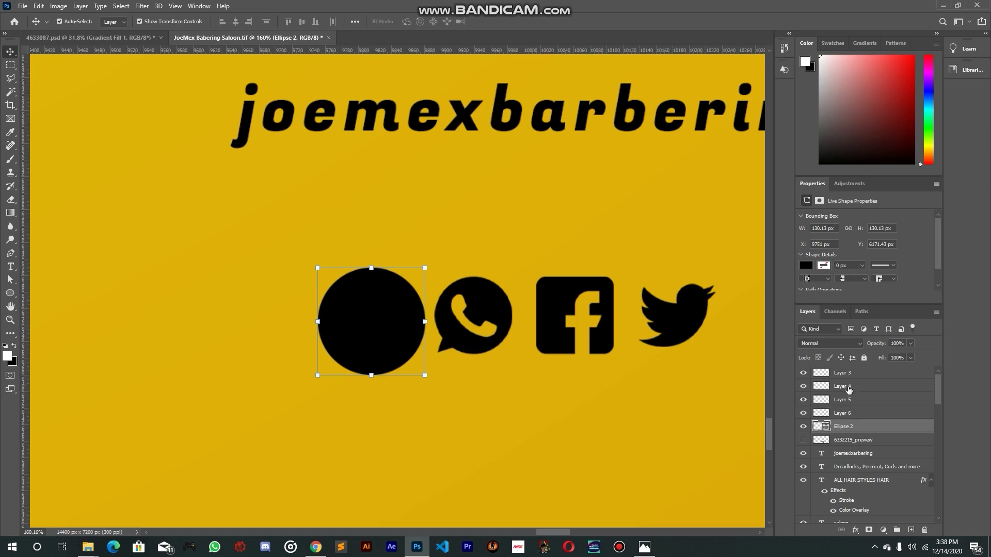
Add a yellow Color Overlay to the Instagram icon layer so it stands out against the black circle
click(860, 374)
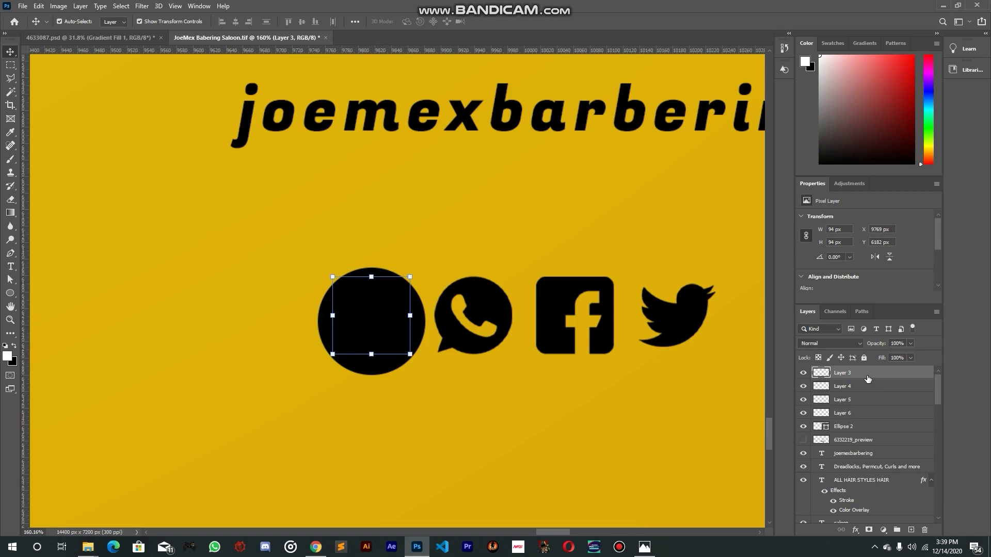
double_click(867, 378)
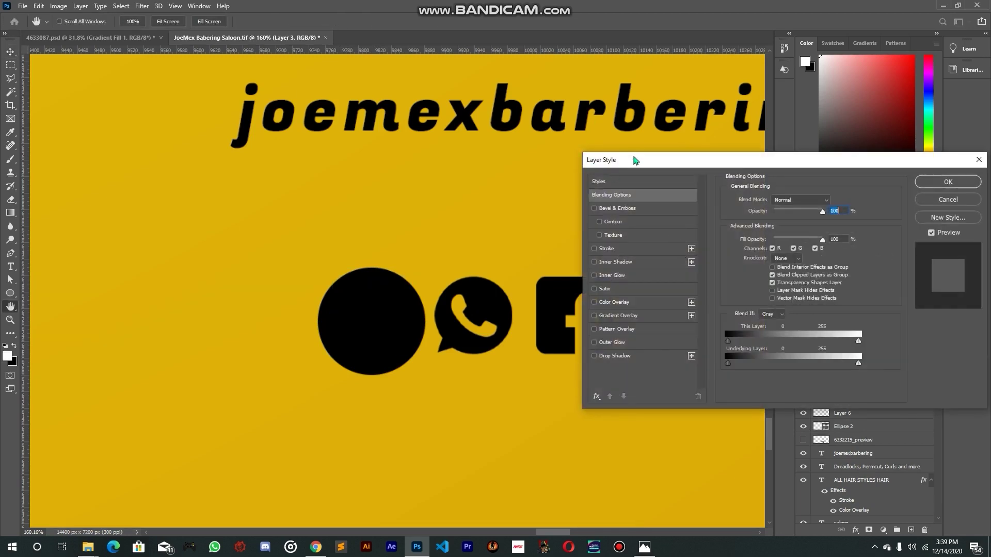
click(624, 303)
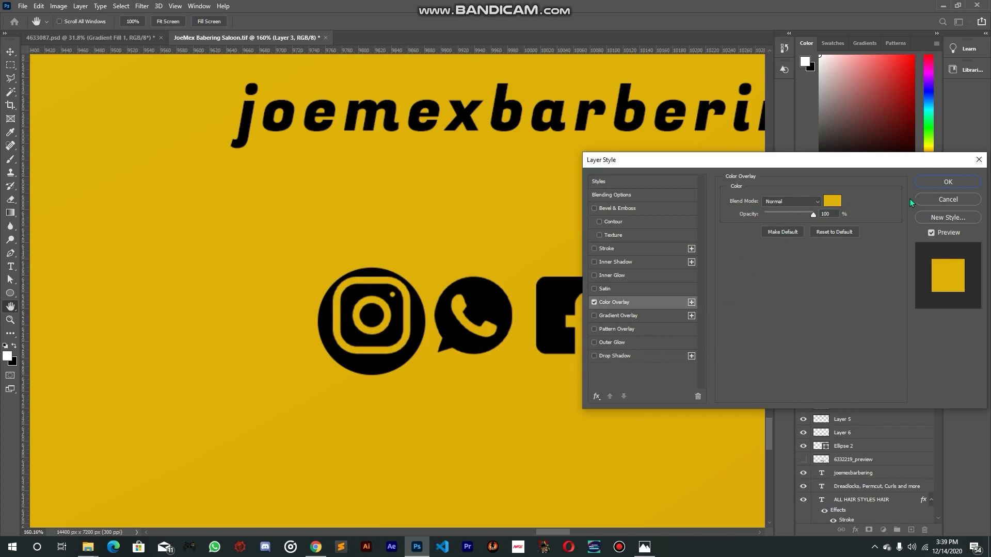
click(947, 182)
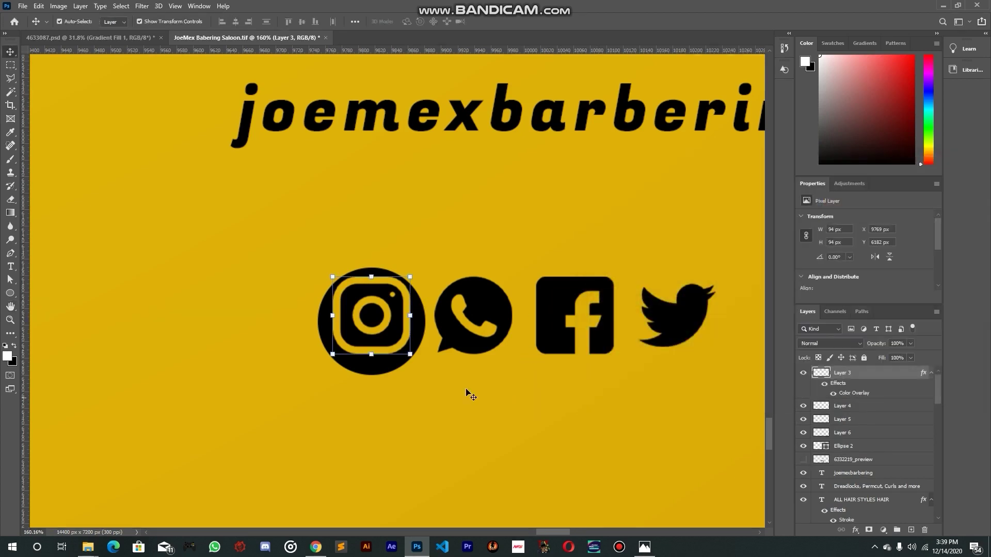
Align the vertical centers of the Instagram icon and its black circle
drag(264, 296, 335, 340)
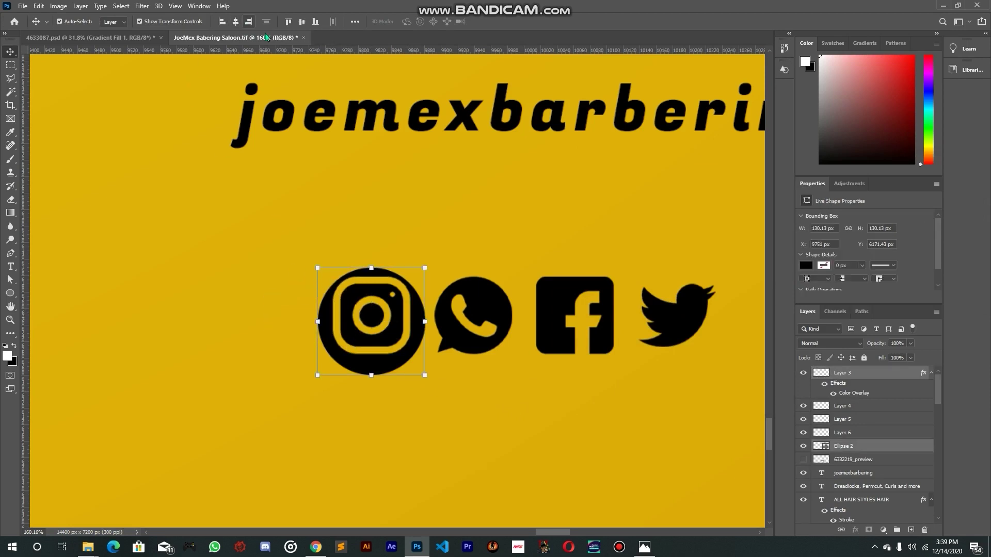
click(302, 23)
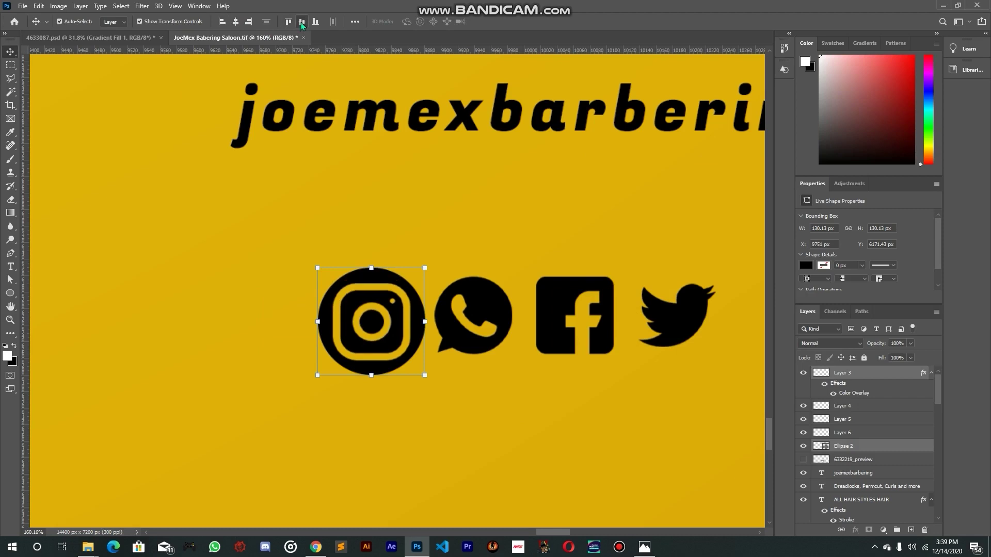
click(214, 326)
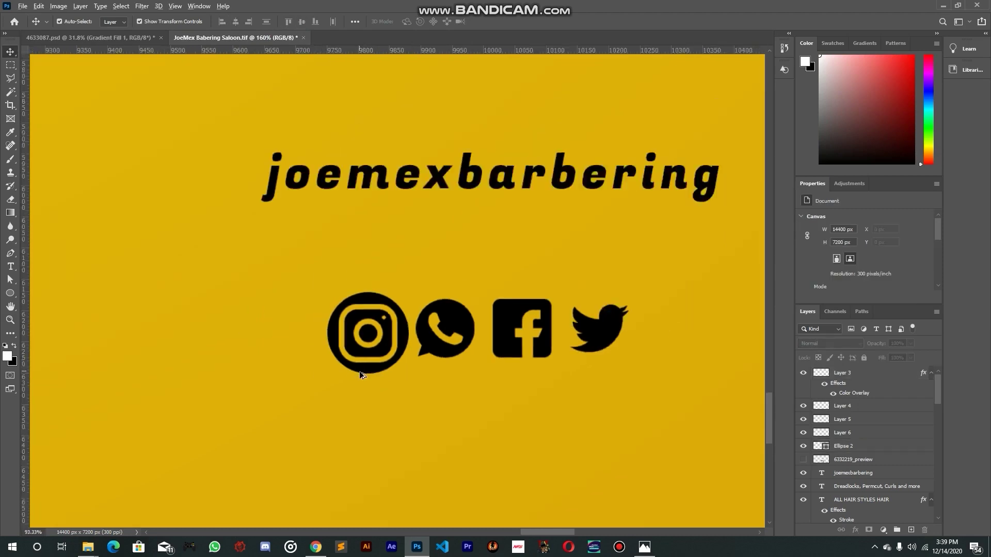
Duplicate the black circle three times along the row for the WhatsApp, Facebook and Twitter icons
scroll(359, 370, down, 3)
scroll(391, 359, up, 4)
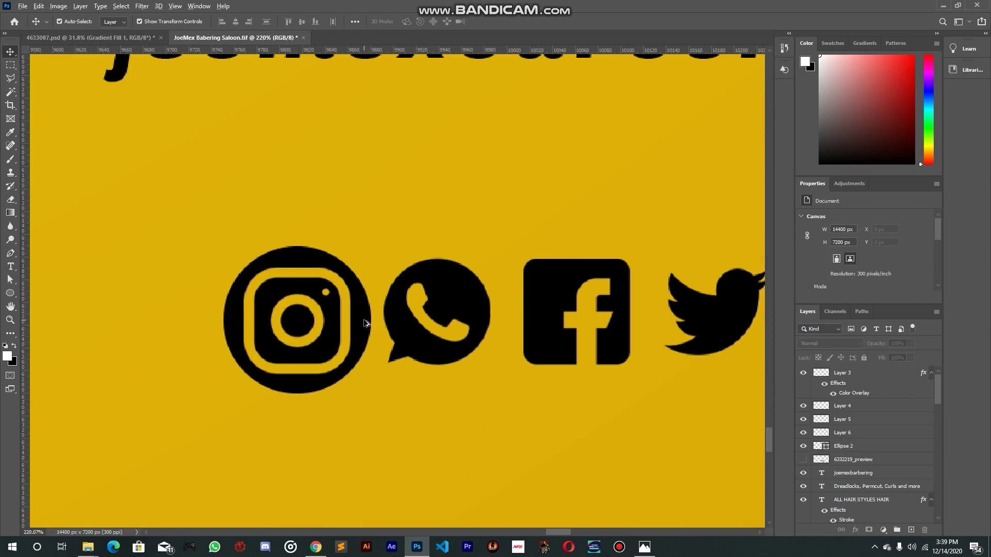
drag(366, 323, 519, 327)
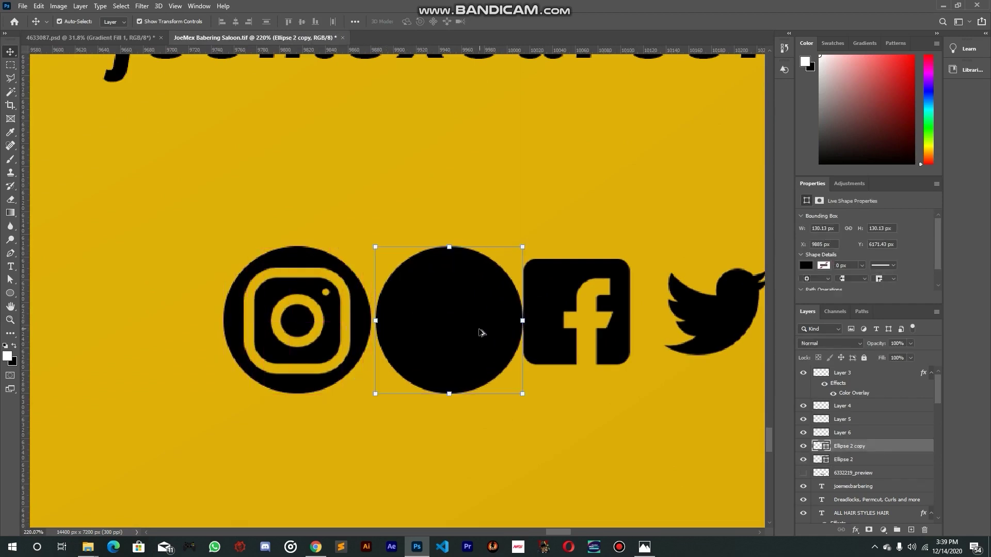
drag(449, 336, 629, 349)
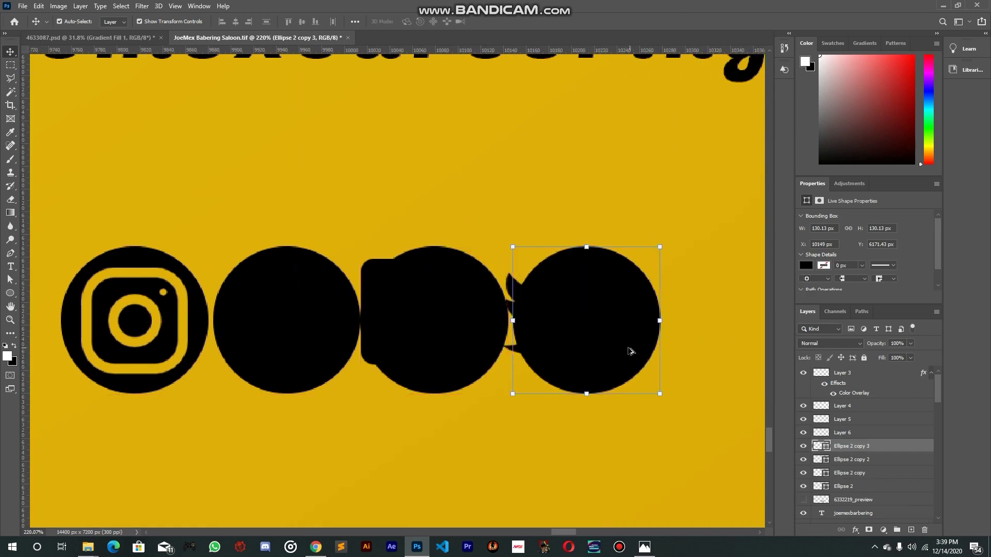
scroll(879, 453, down, 2)
scroll(878, 456, up, 2)
Copy the Instagram icon's Color Overlay to the WhatsApp, Facebook and Twitter icons, hiding the three circle copies while doing so and showing them again
drag(803, 473, 803, 446)
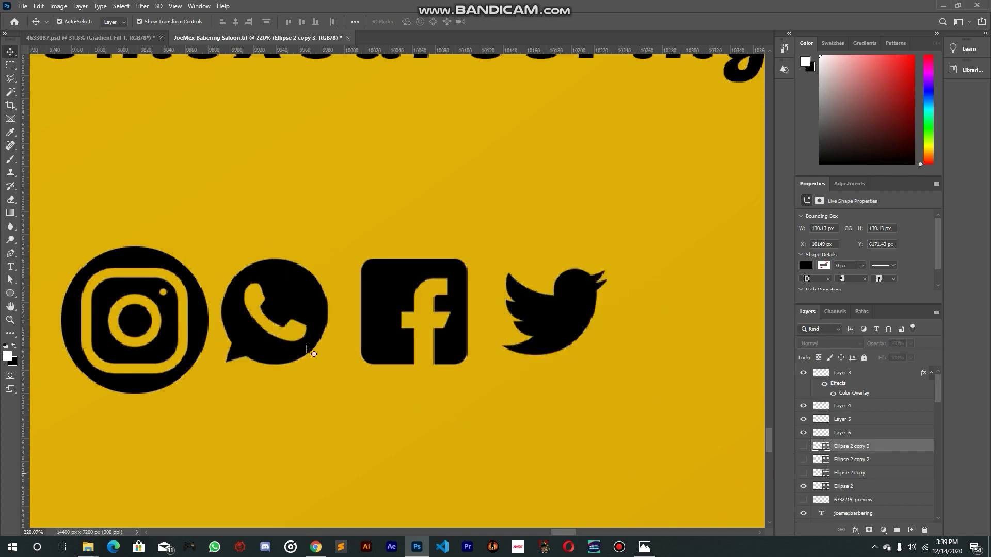
click(303, 309)
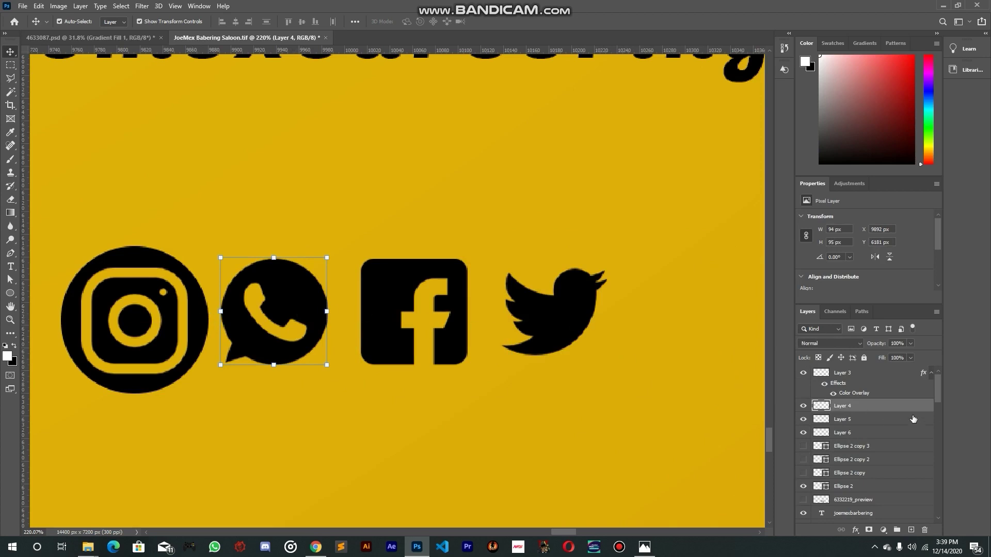
mouse_move(925, 375)
mouse_down()
mouse_move(924, 403)
mouse_move(922, 376)
mouse_up()
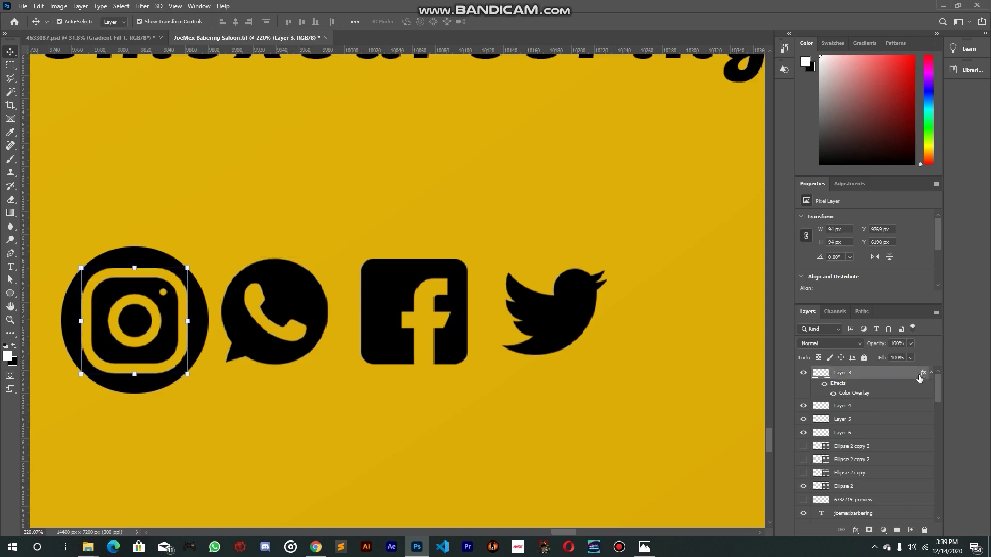
drag(923, 372, 923, 473)
scroll(817, 432, down, 4)
scroll(816, 432, up, 1)
drag(803, 439, 835, 460)
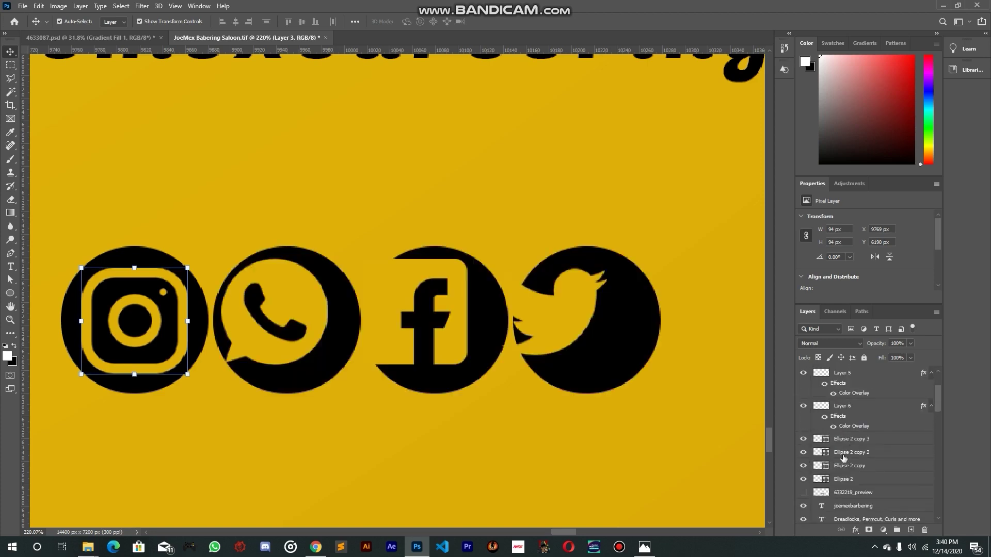
Center the WhatsApp, Facebook and Twitter icons horizontally and vertically within their black circles
drag(292, 311, 314, 313)
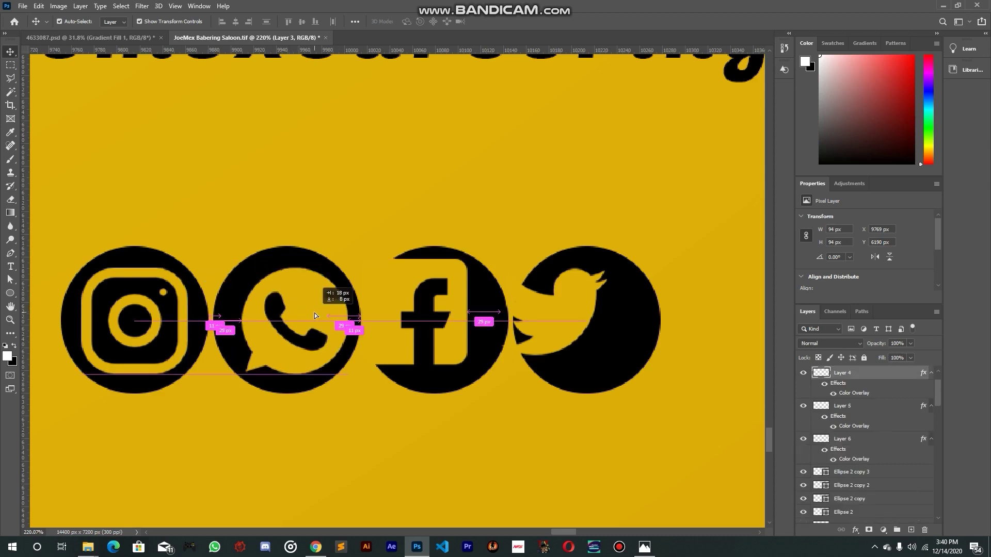
drag(279, 226, 287, 291)
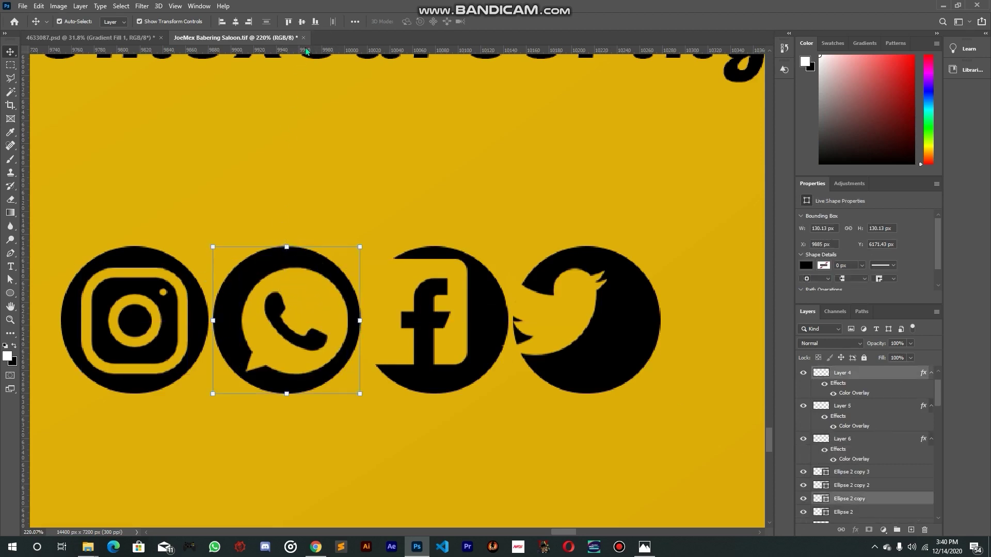
click(235, 21)
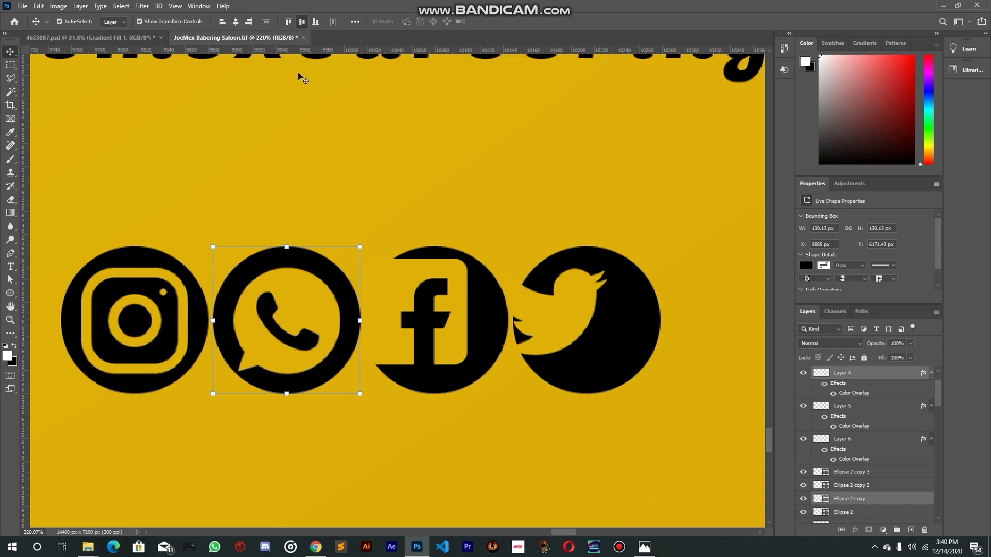
drag(471, 237, 414, 272)
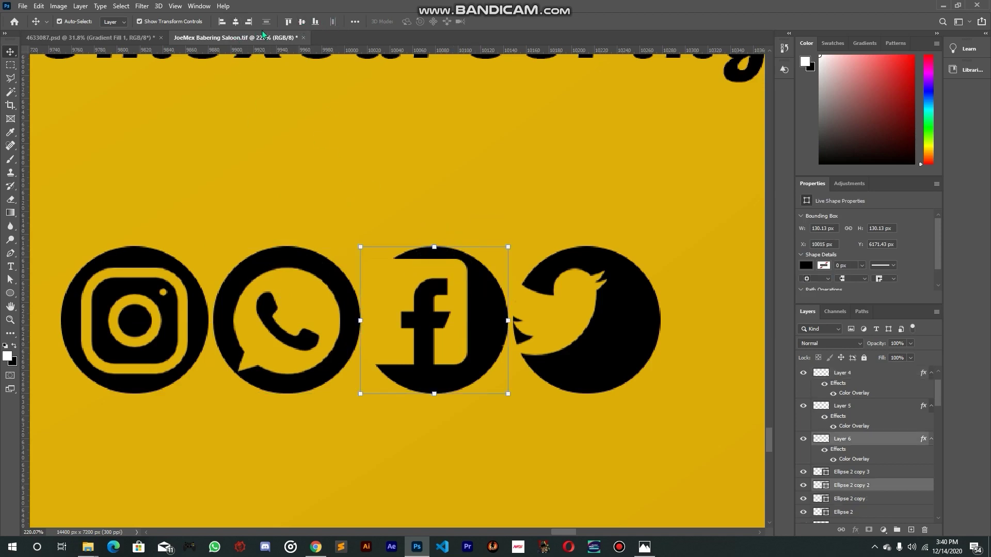
click(235, 22)
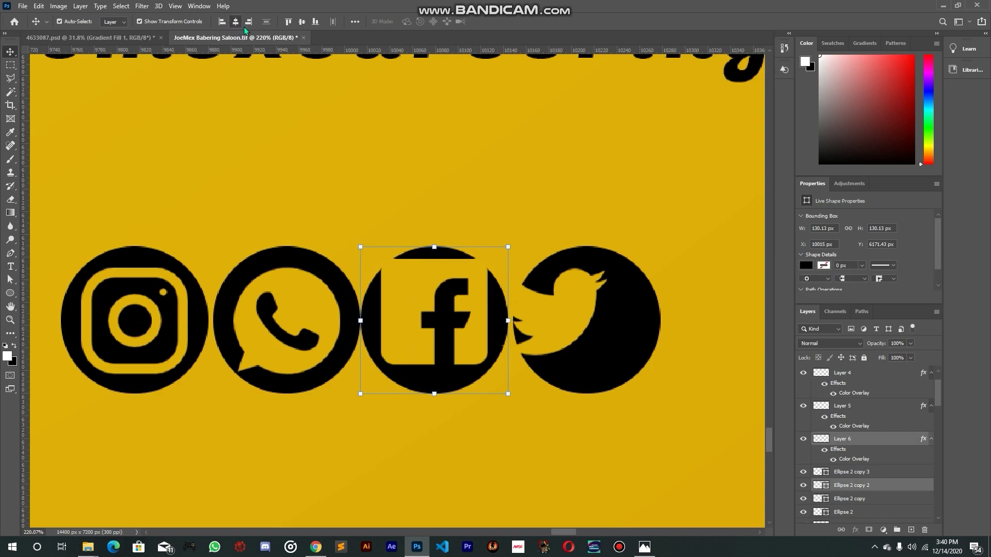
click(301, 22)
drag(666, 245, 592, 292)
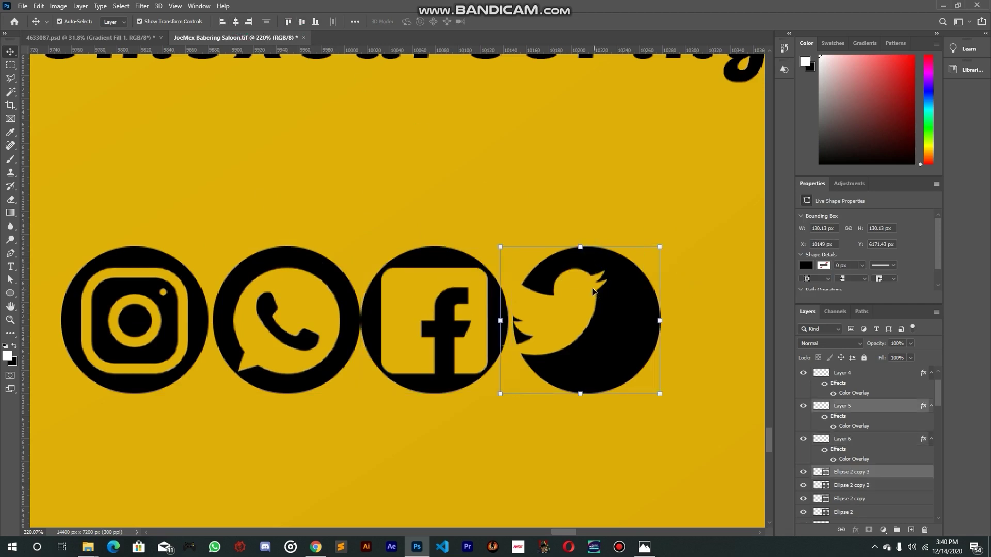
click(302, 21)
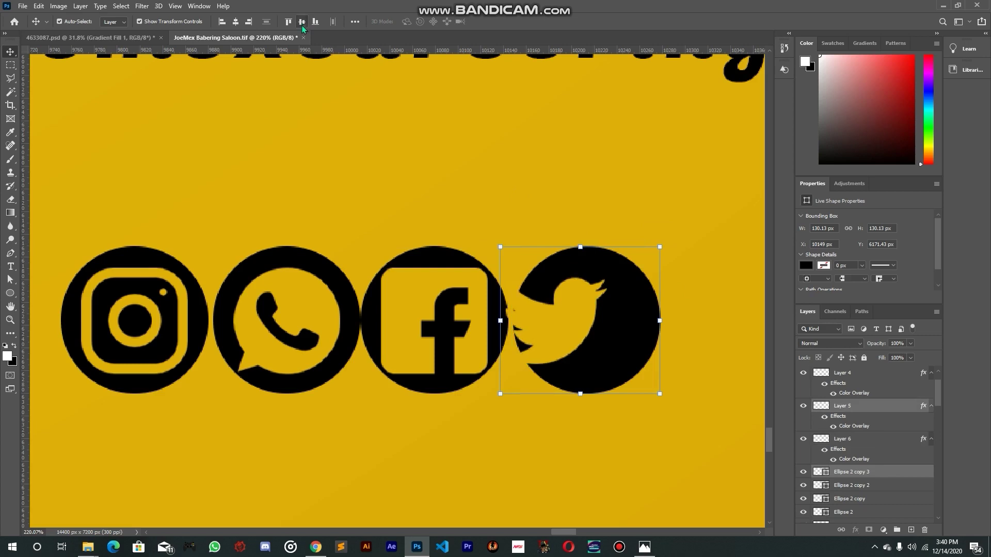
click(235, 22)
click(395, 113)
Select all four icons with their circles and scale the row up to about 978 × 243 px beneath the handle
scroll(457, 398, down, 8)
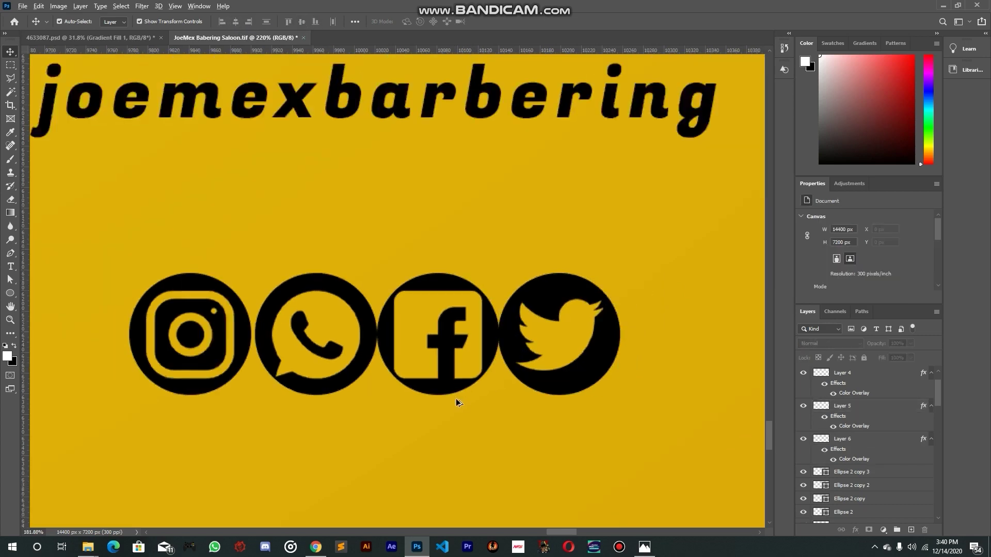
scroll(459, 400, down, 10)
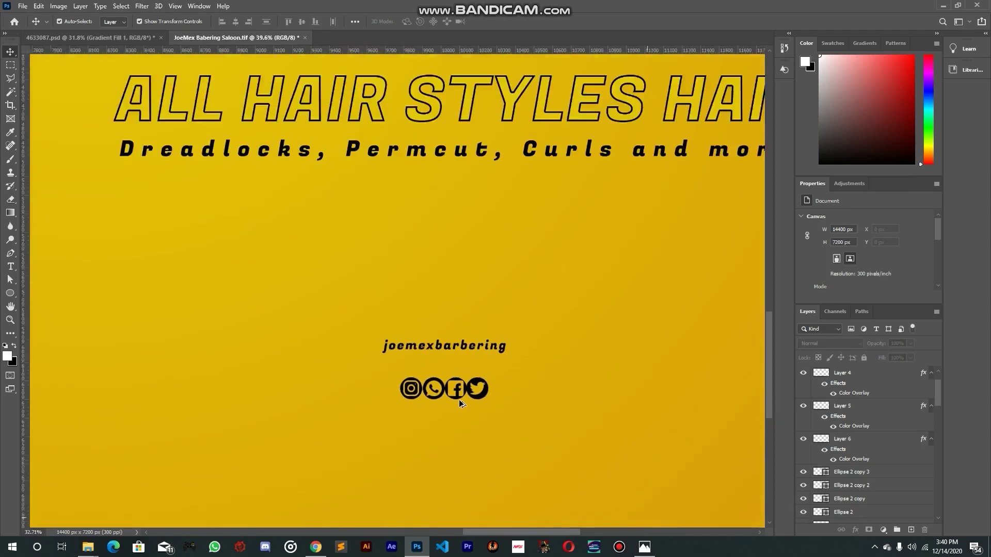
scroll(459, 400, up, 10)
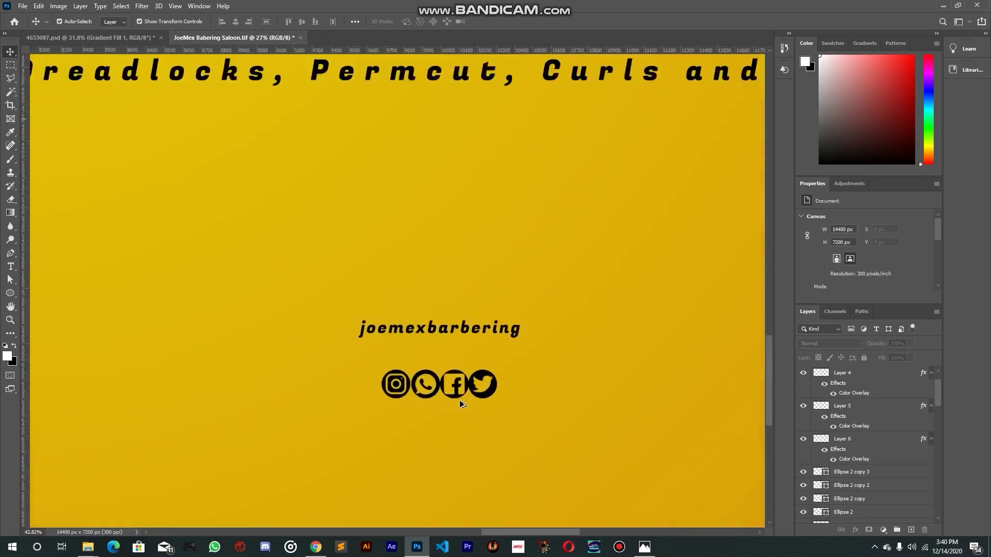
drag(560, 464, 168, 313)
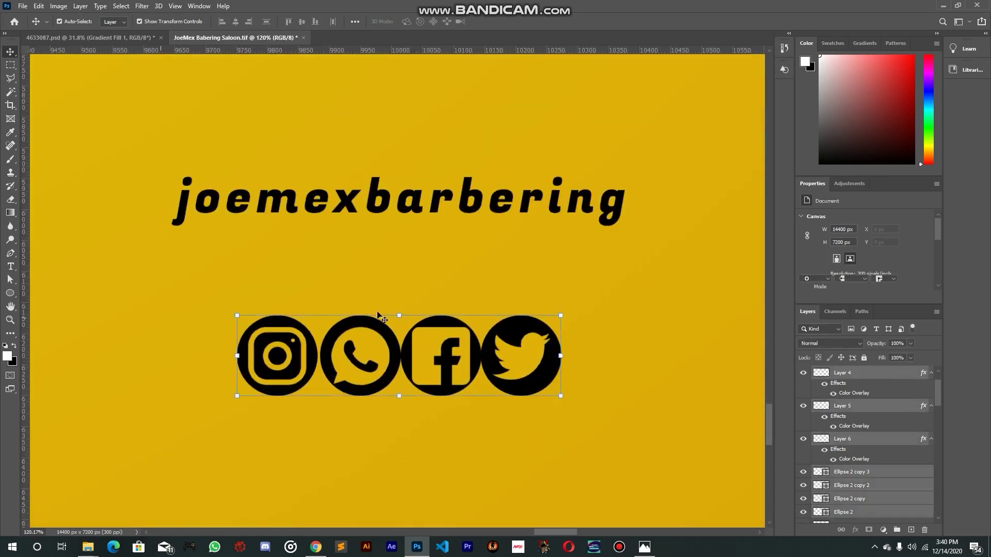
drag(399, 316, 399, 245)
scroll(441, 302, down, 1)
scroll(441, 304, down, 2)
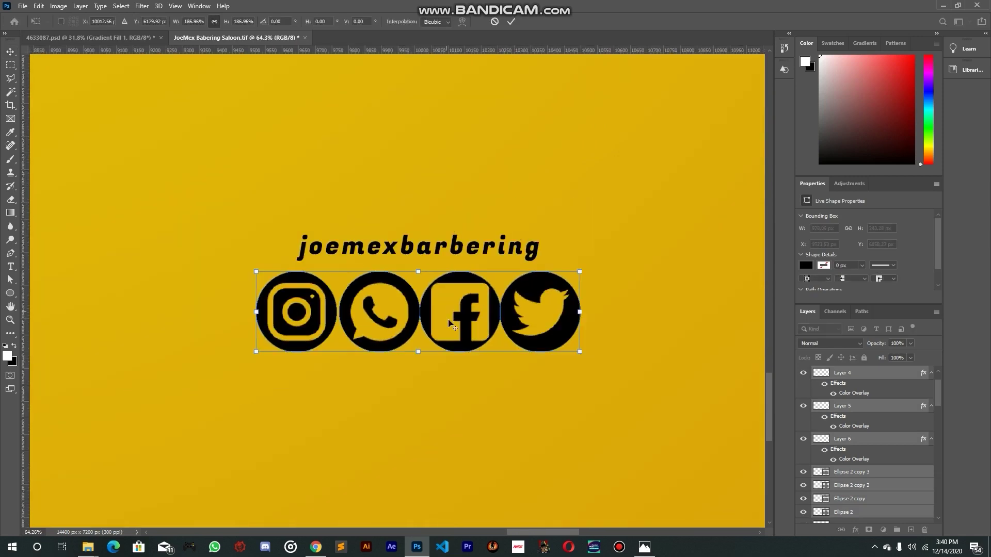
scroll(449, 324, down, 1)
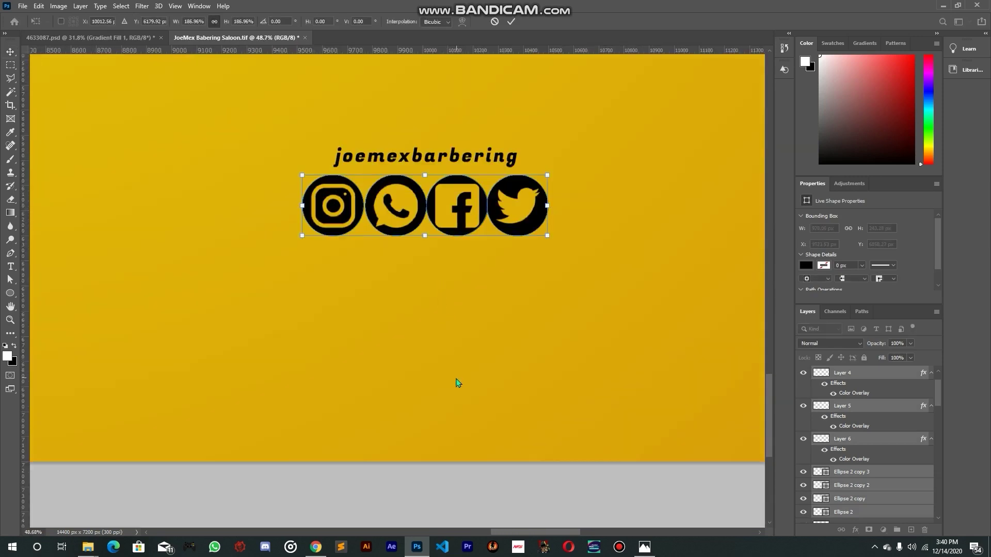
click(510, 22)
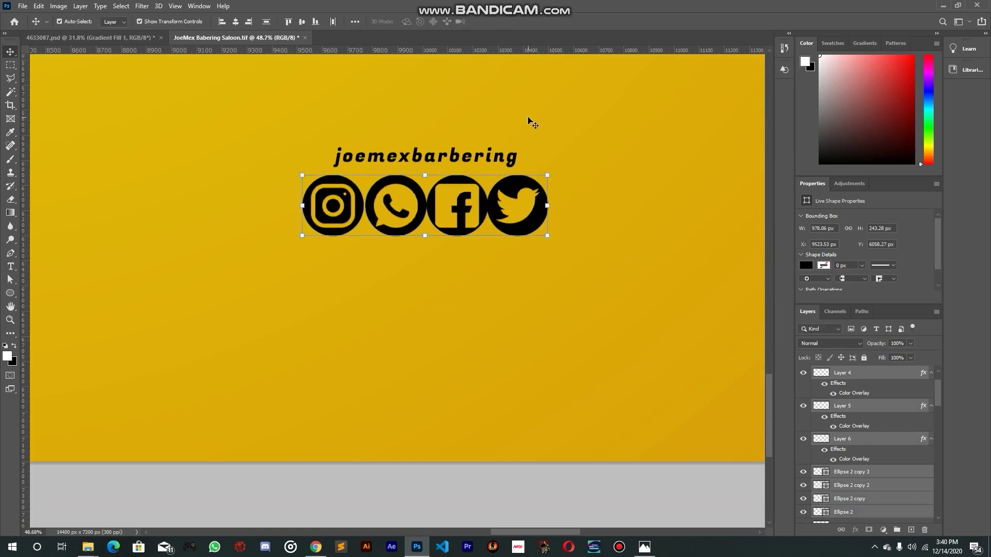
key(ctrl+0)
click(638, 407)
scroll(538, 426, up, 3)
scroll(546, 429, up, 3)
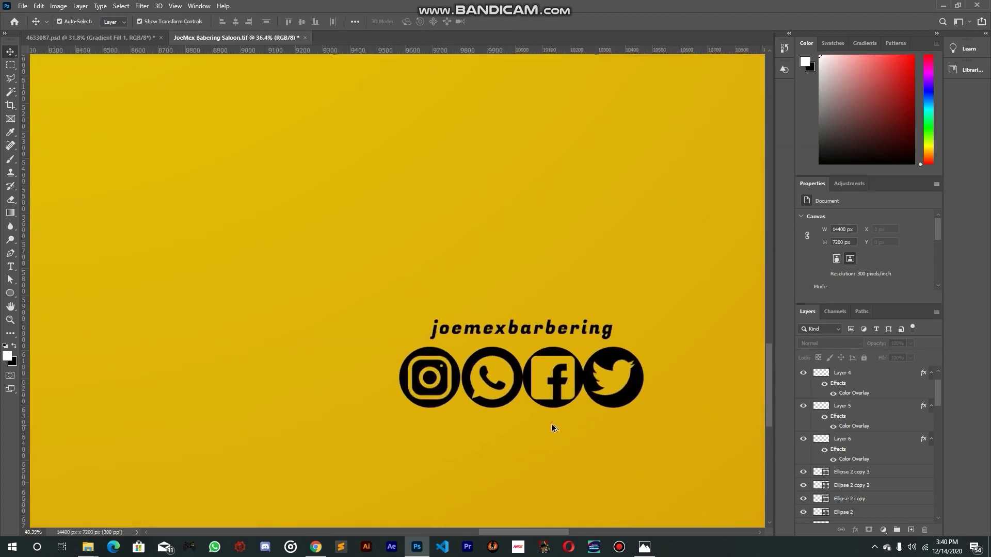
click(544, 331)
scroll(852, 263, down, 1)
scroll(835, 269, down, 1)
click(838, 268)
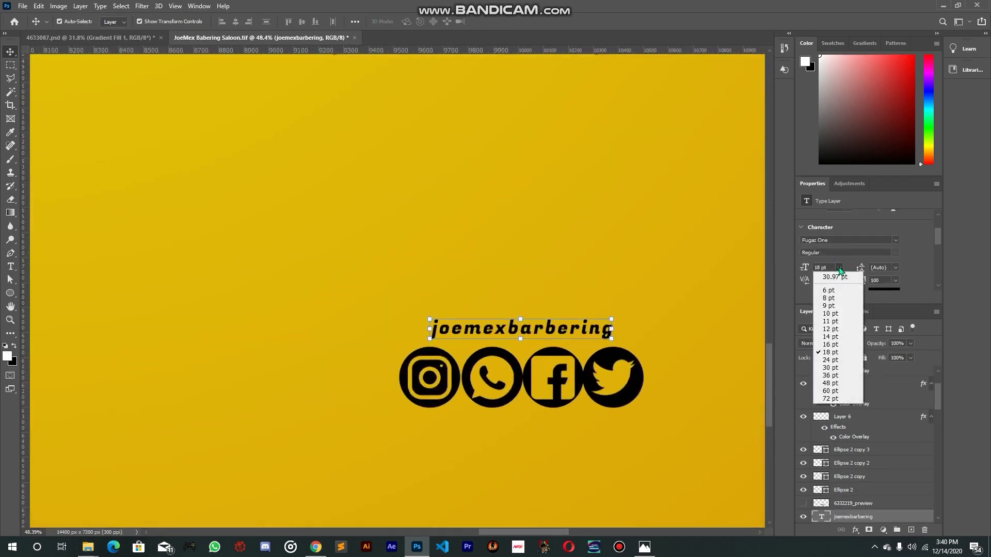
click(831, 368)
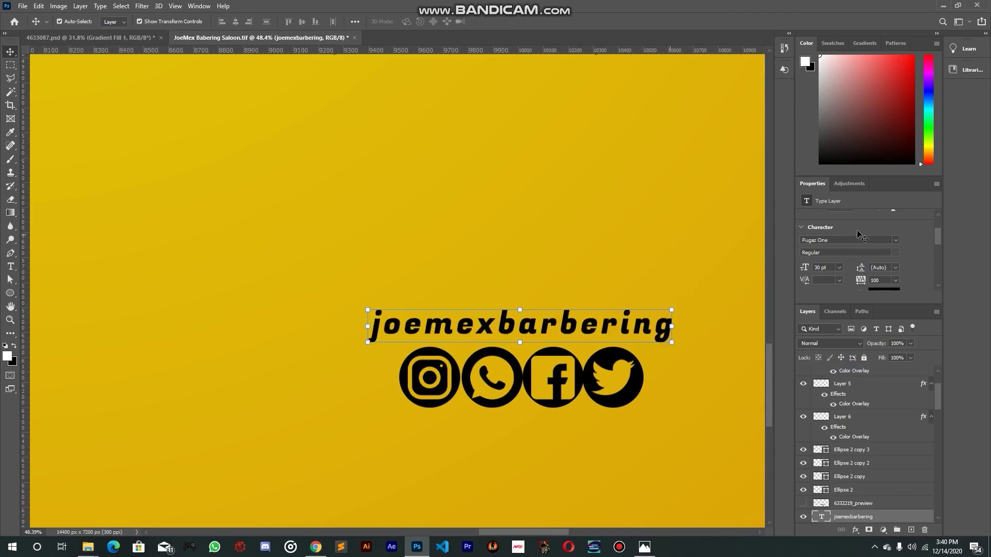
Review the whole banner, then examine the handle and social icons in the reference 4633087.psd
scroll(570, 240, down, 1)
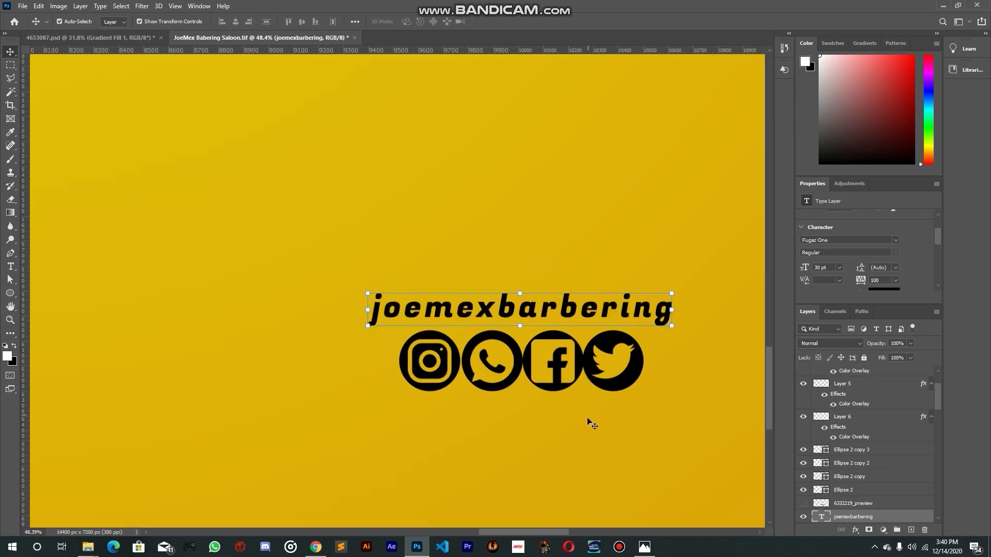
key(ctrl+0)
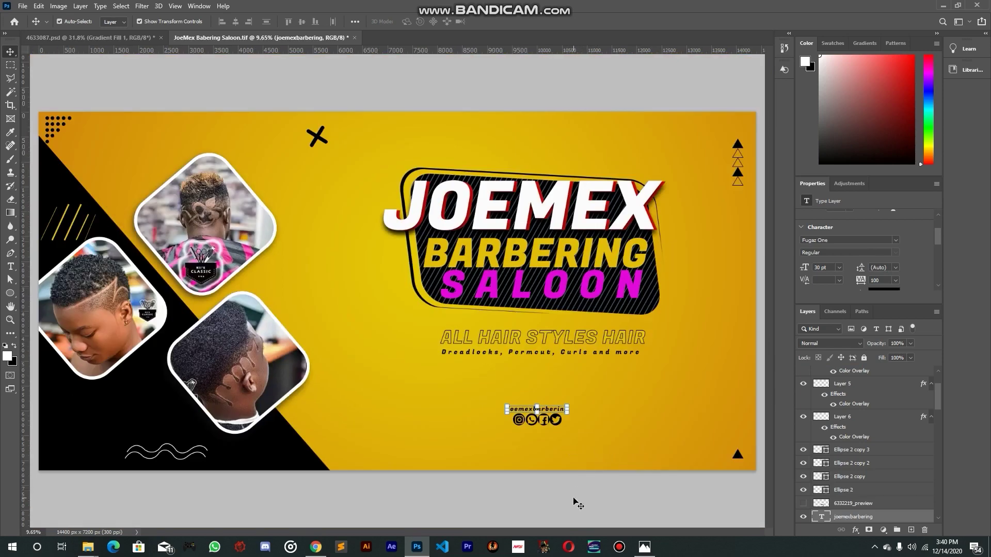
click(578, 505)
click(78, 42)
scroll(606, 440, down, 2)
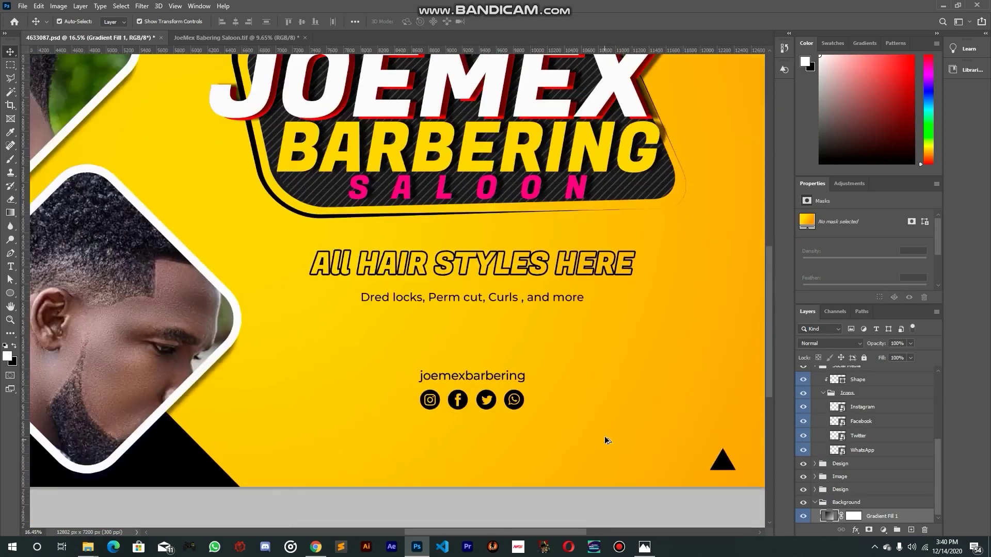
Save the JoeMex banner as the JPEG file JoeMex Babering Saloon.jpg in the Desktop folder
scroll(606, 439, down, 2)
scroll(478, 369, up, 1)
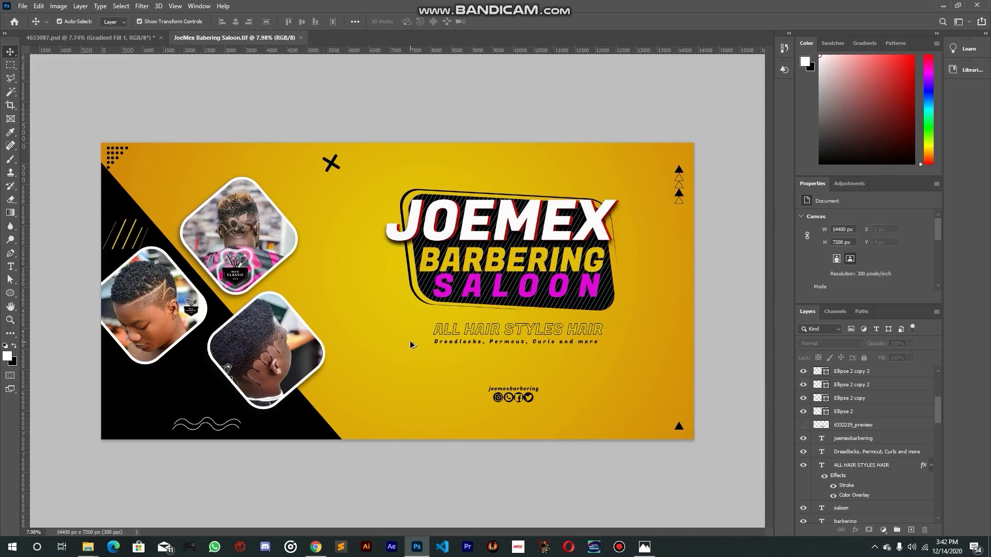
scroll(413, 346, up, 2)
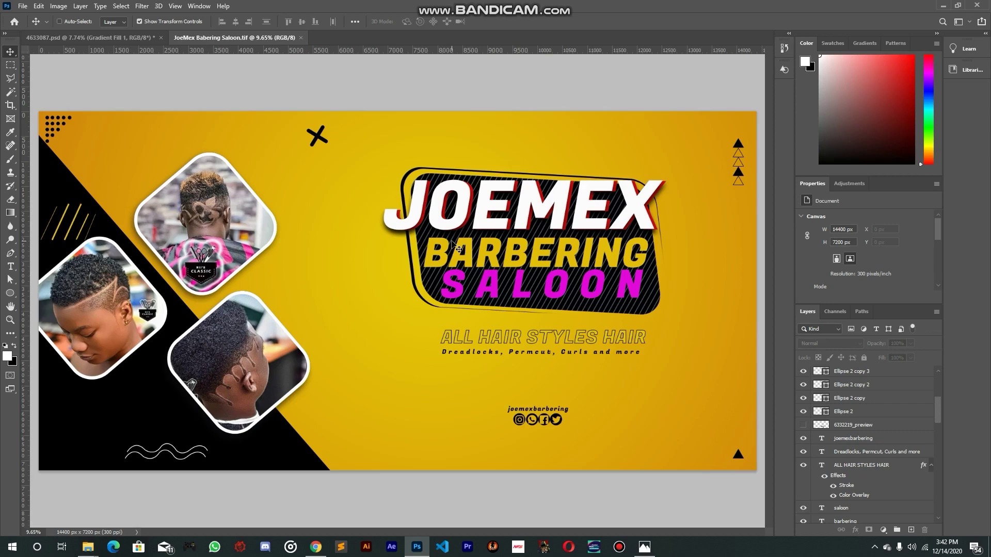
key(ctrl+shift+s)
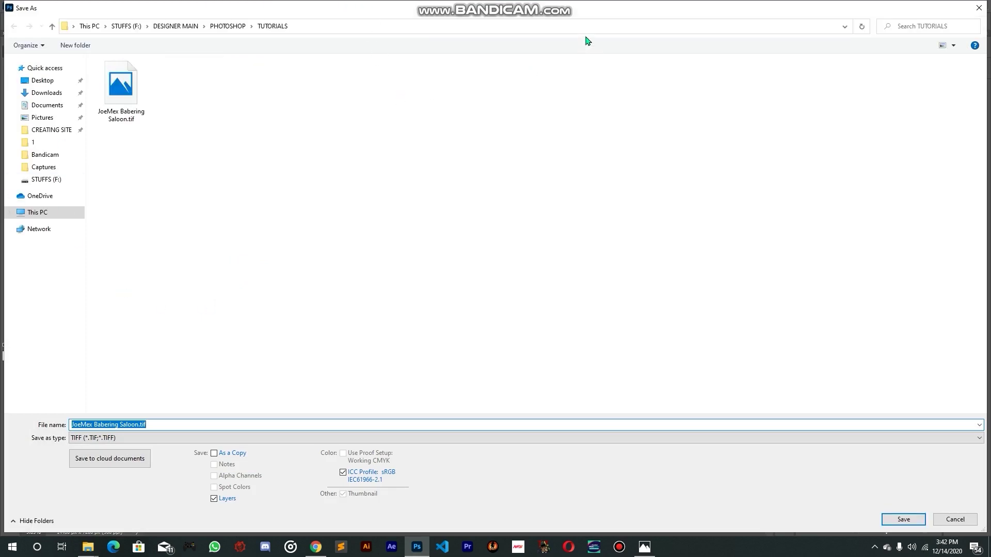
click(72, 439)
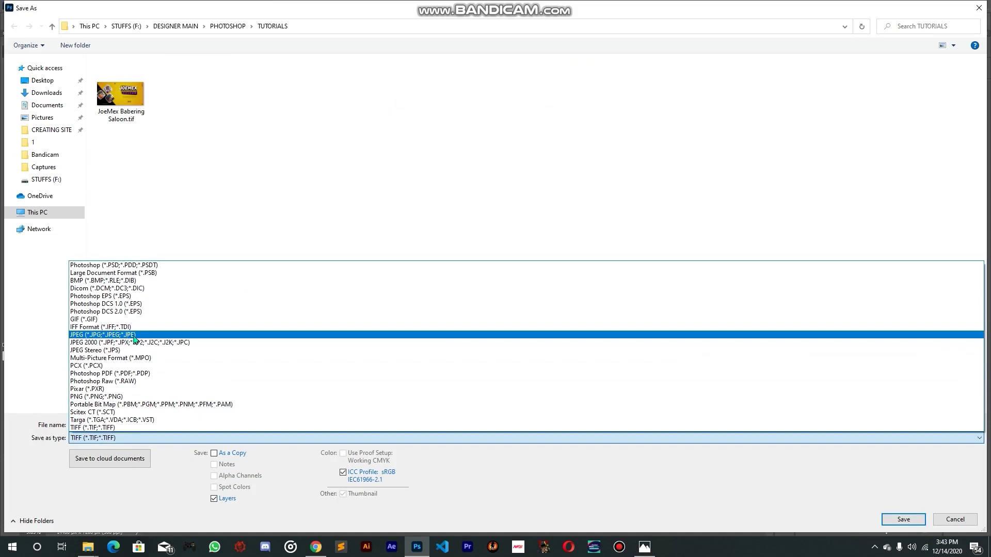
click(80, 337)
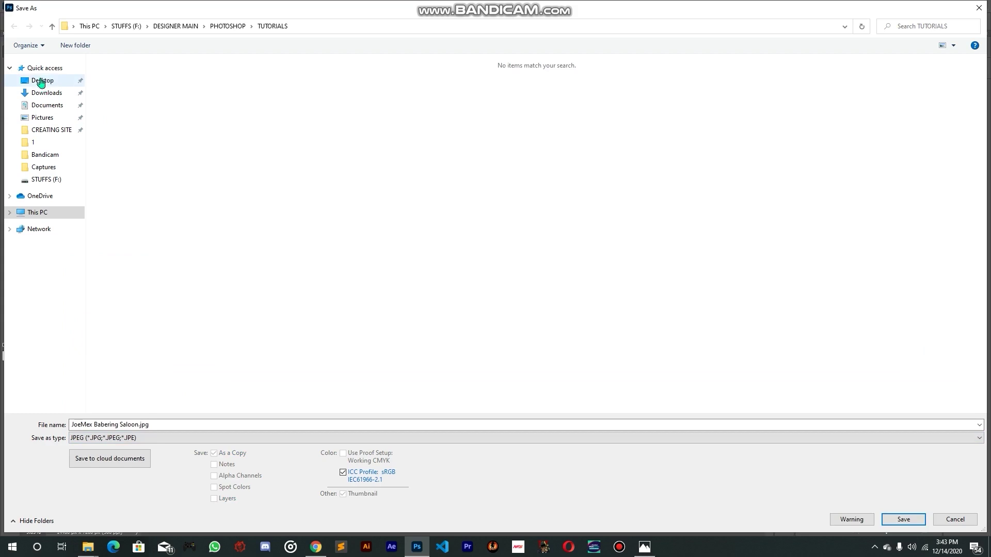
click(38, 84)
click(157, 425)
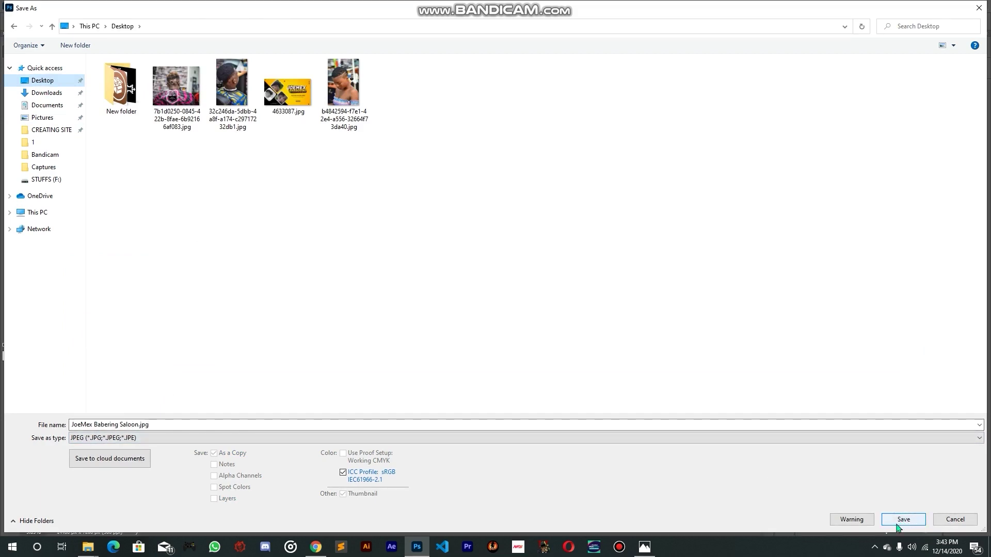
click(900, 521)
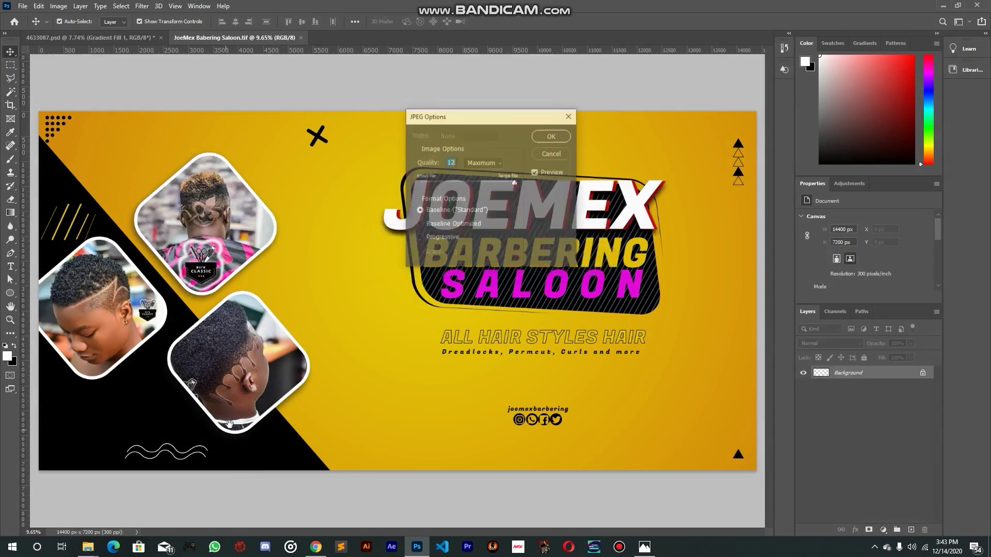
Accept the JPEG options with quality 12, Maximum, and the Baseline ("Standard") format
drag(454, 123, 410, 156)
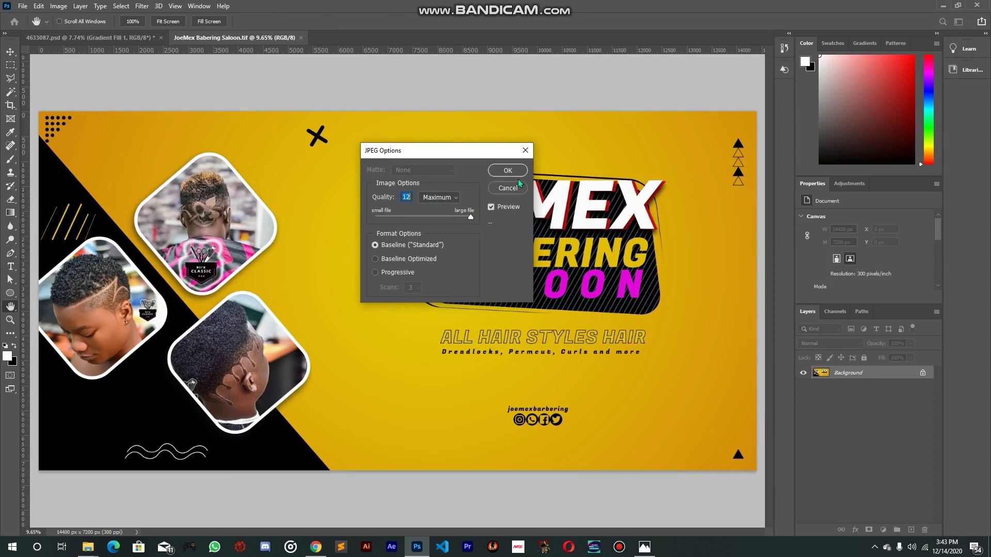
key(Tab)
click(520, 171)
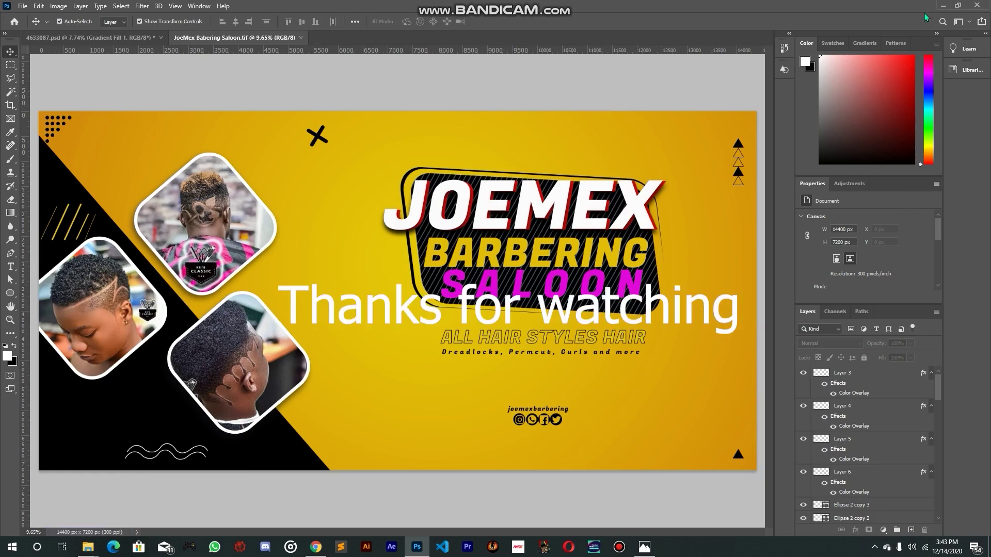
Switch to the Windows desktop and open the exported JoeMex Babering Saloon.jpg to view it
click(943, 5)
click(22, 288)
double_click(21, 283)
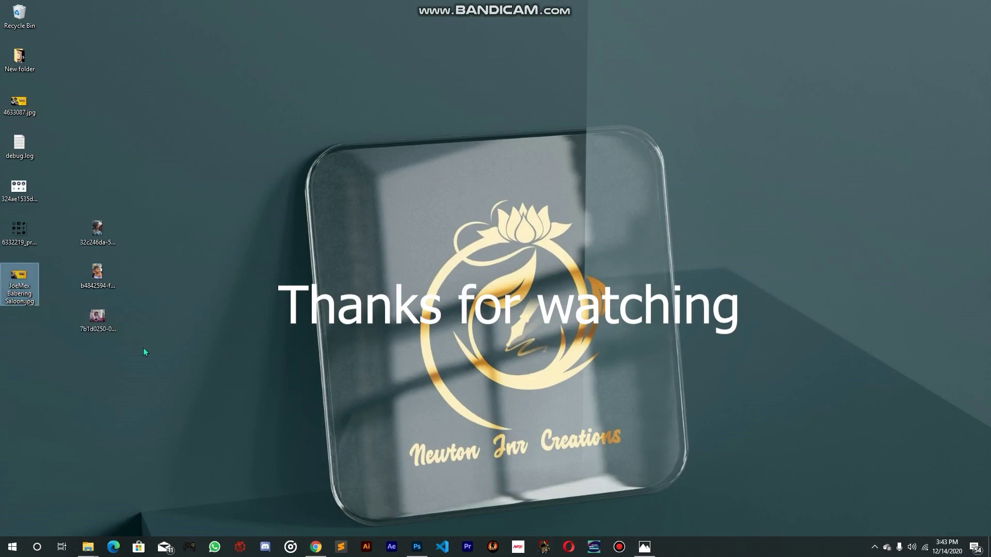